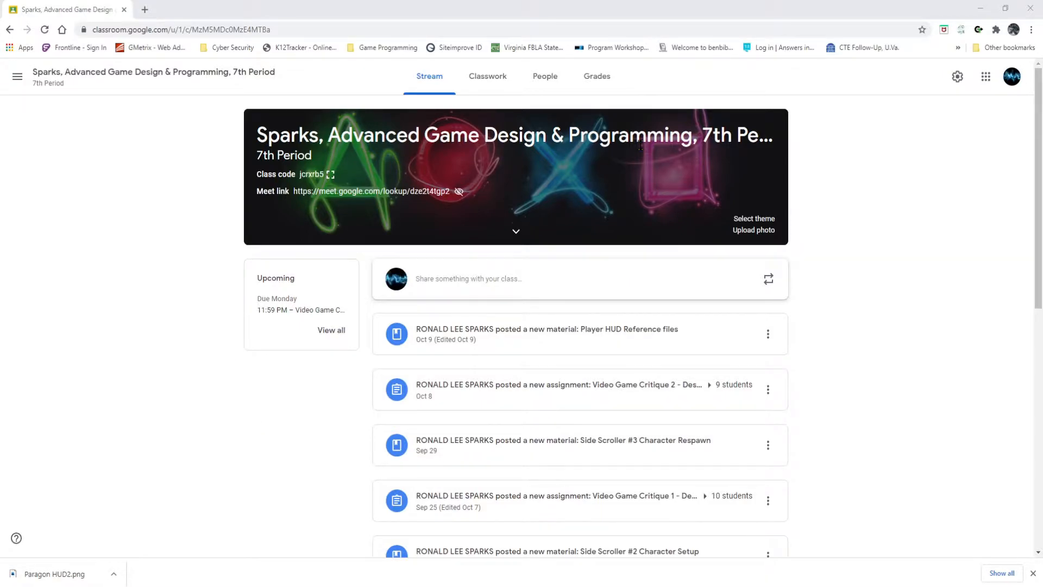
# Open the Paragon HUD.png image attached to the Player HUD Reference files material in the class's Classwork.
pyautogui.click(502, 81)
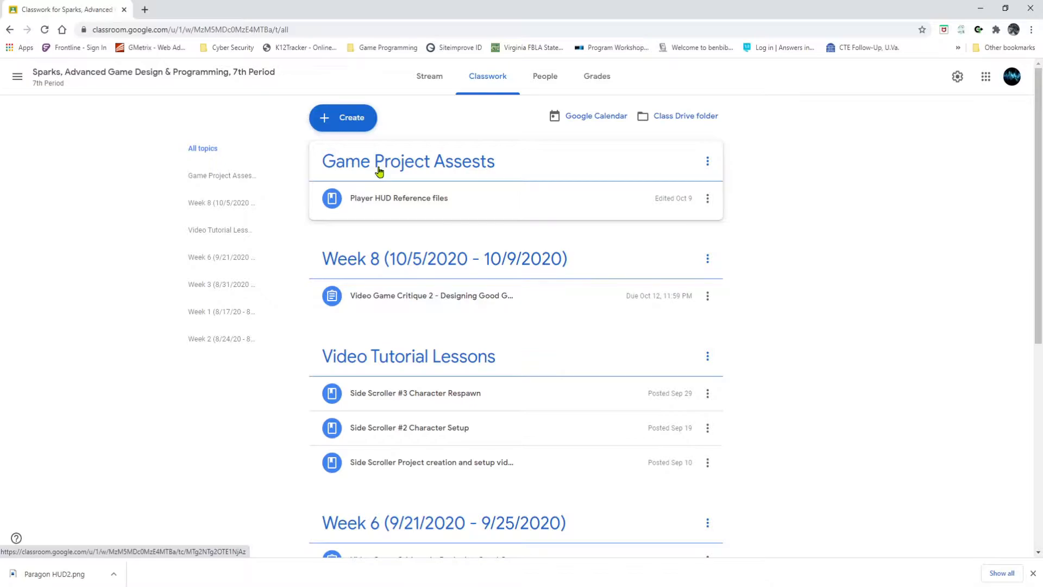
pyautogui.click(401, 205)
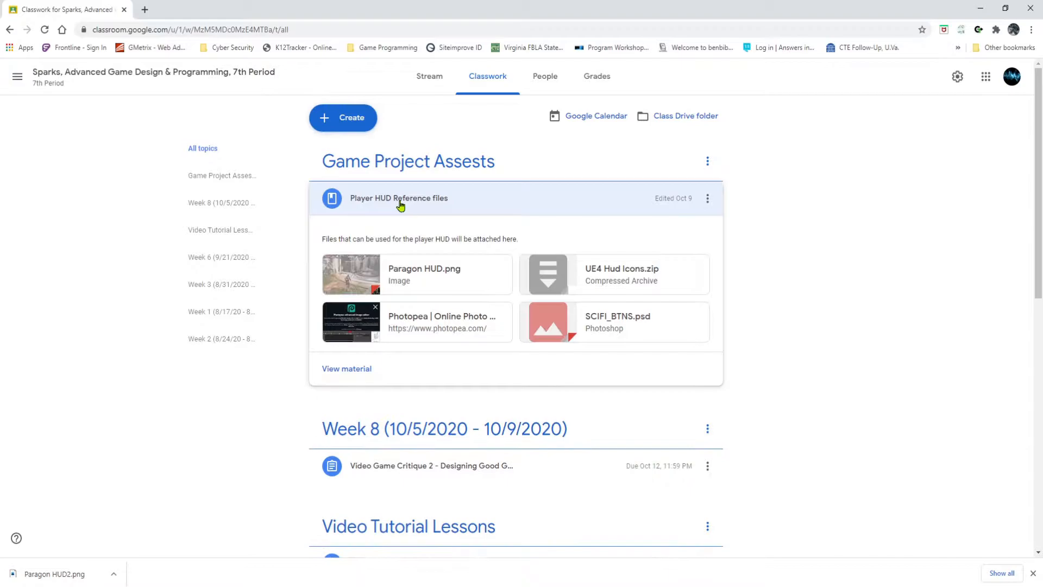
pyautogui.click(424, 278)
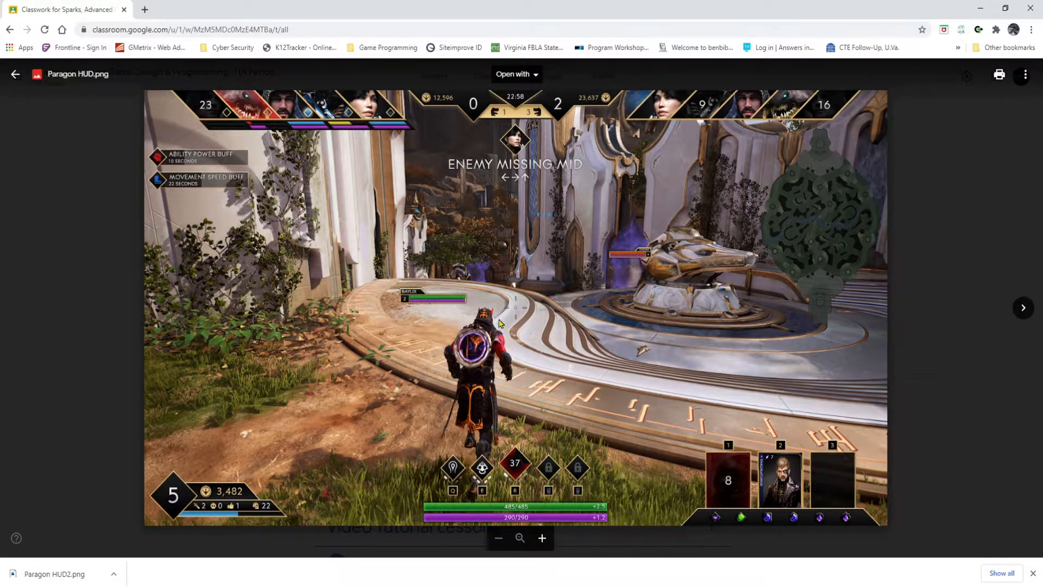
# Save the previewed image as a PNG in the HUD Ideas folder and show the downloaded file in its folder.
pyautogui.rightClick(484, 291)
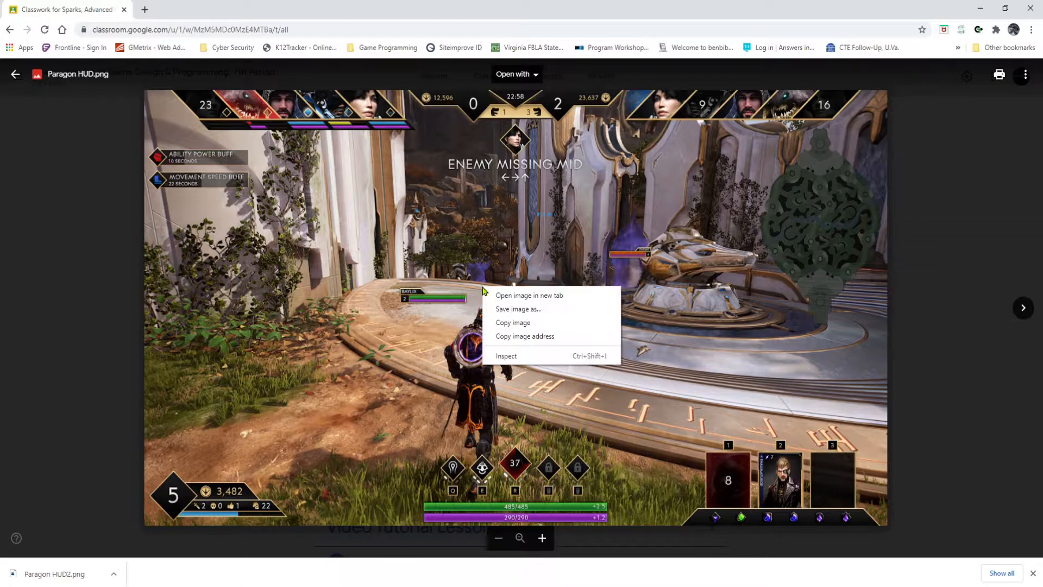
pyautogui.click(519, 309)
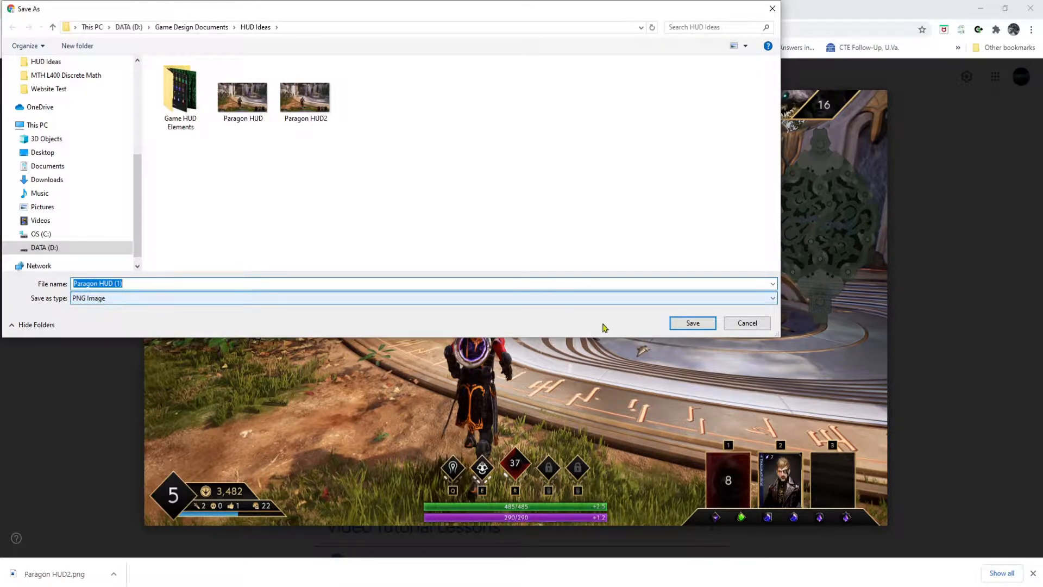
pyautogui.click(693, 323)
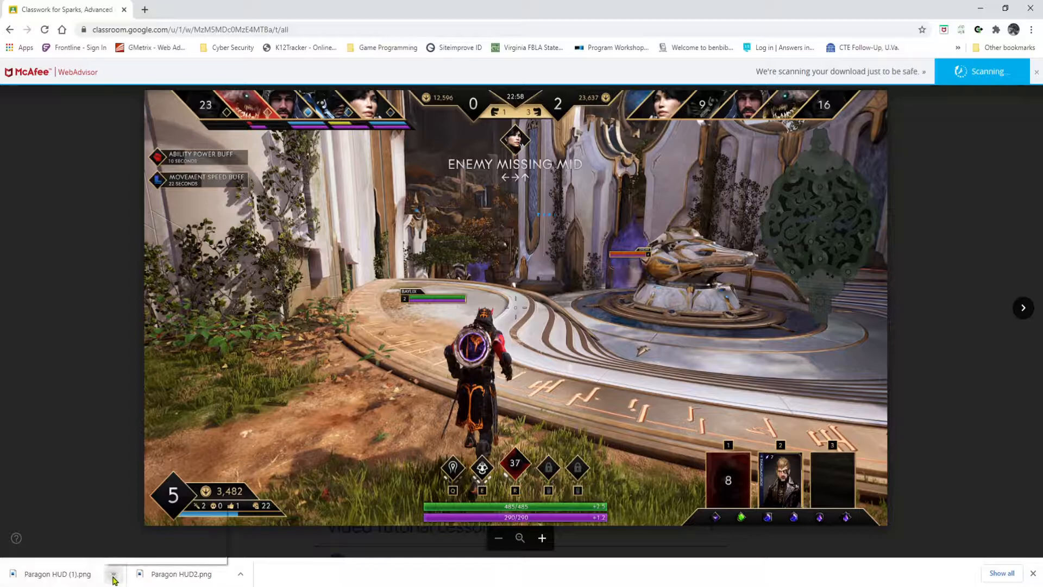
pyautogui.click(114, 575)
pyautogui.click(139, 536)
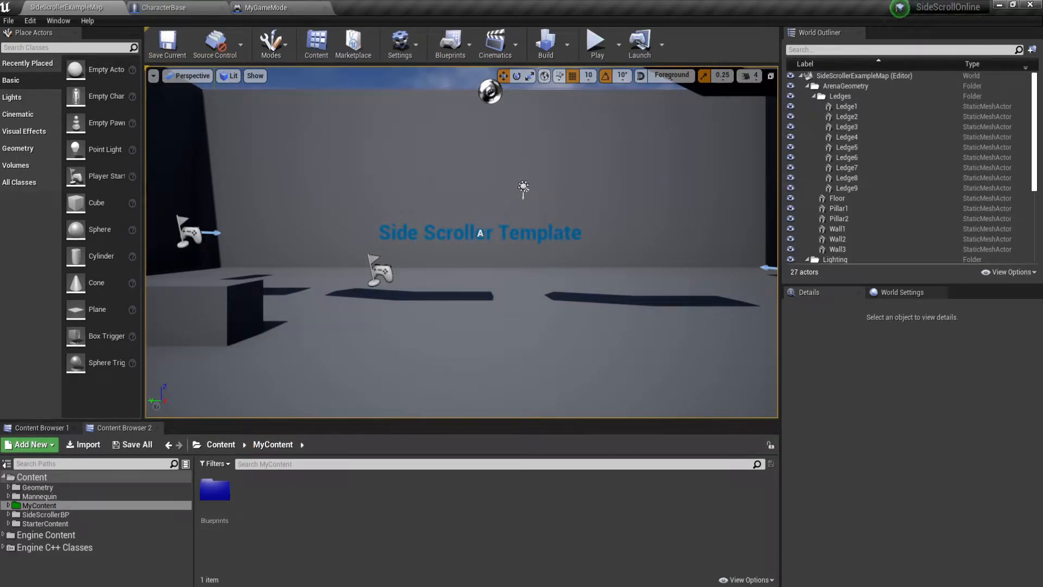
# In the Unreal Editor project, open the MyContent/Blueprints folder and force-delete the NewNiagaraSystem asset.
pyautogui.hotkey('alt', 'Tab')
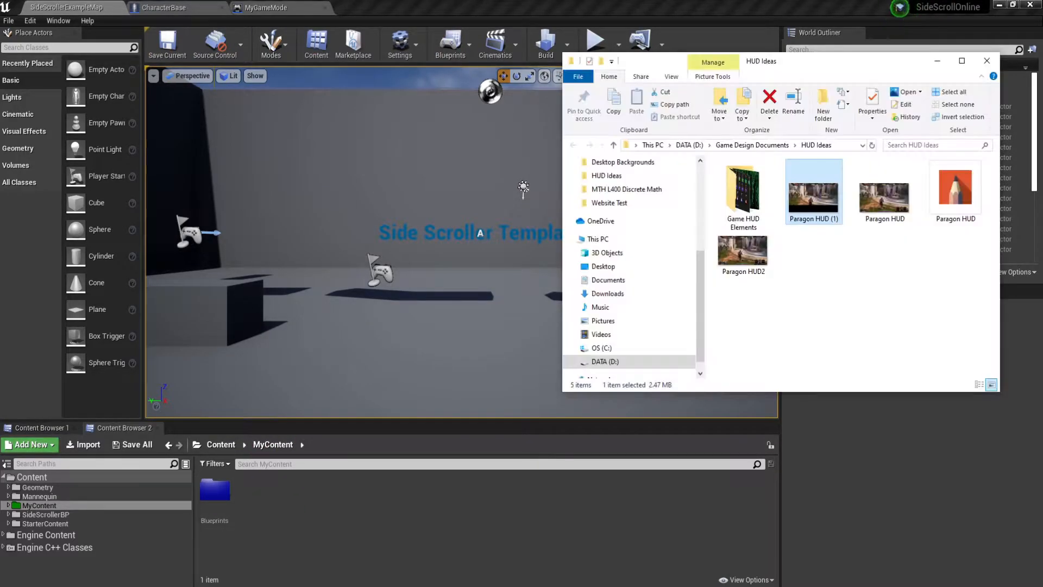
pyautogui.click(230, 497)
pyautogui.doubleClick(229, 496)
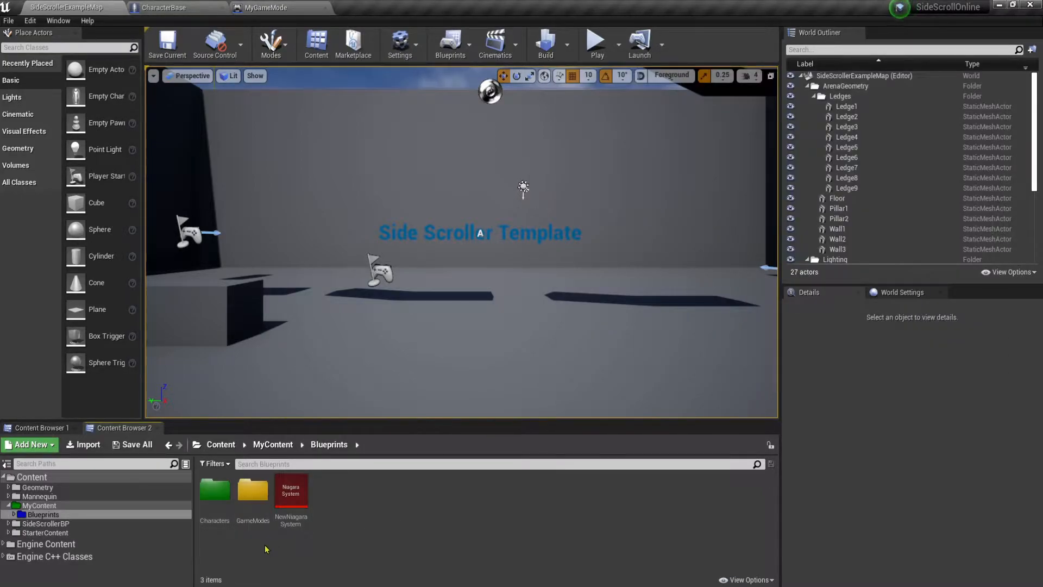
pyautogui.click(298, 492)
pyautogui.press('Delete')
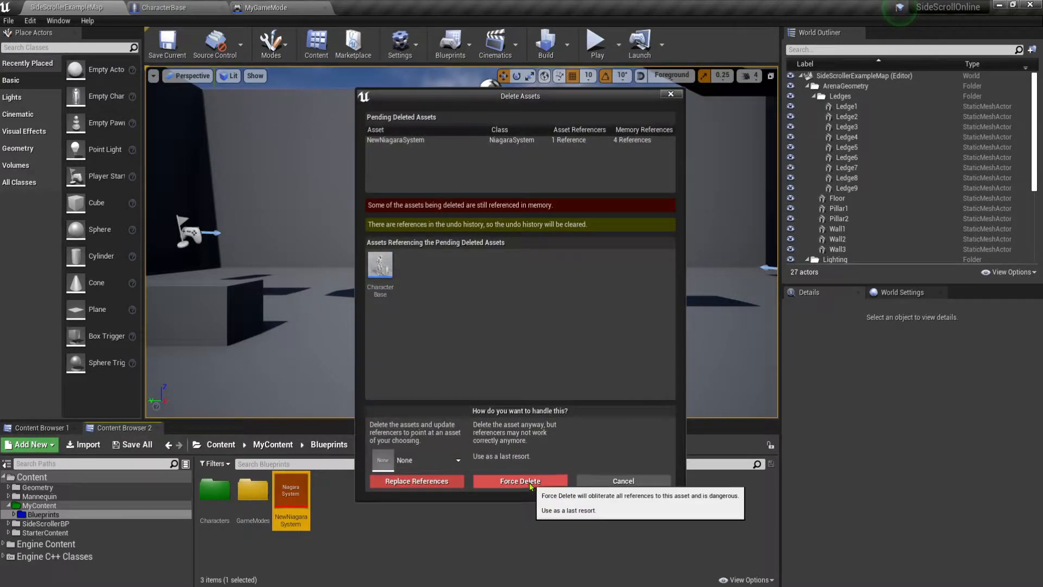
pyautogui.click(531, 482)
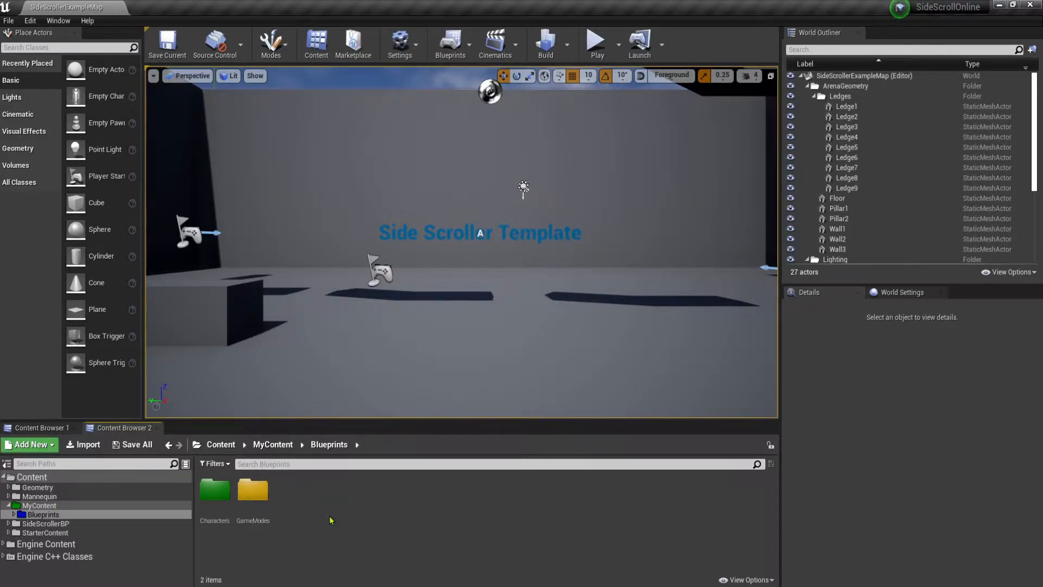
# Create a new folder named HUD inside the Blueprints folder.
pyautogui.rightClick(312, 497)
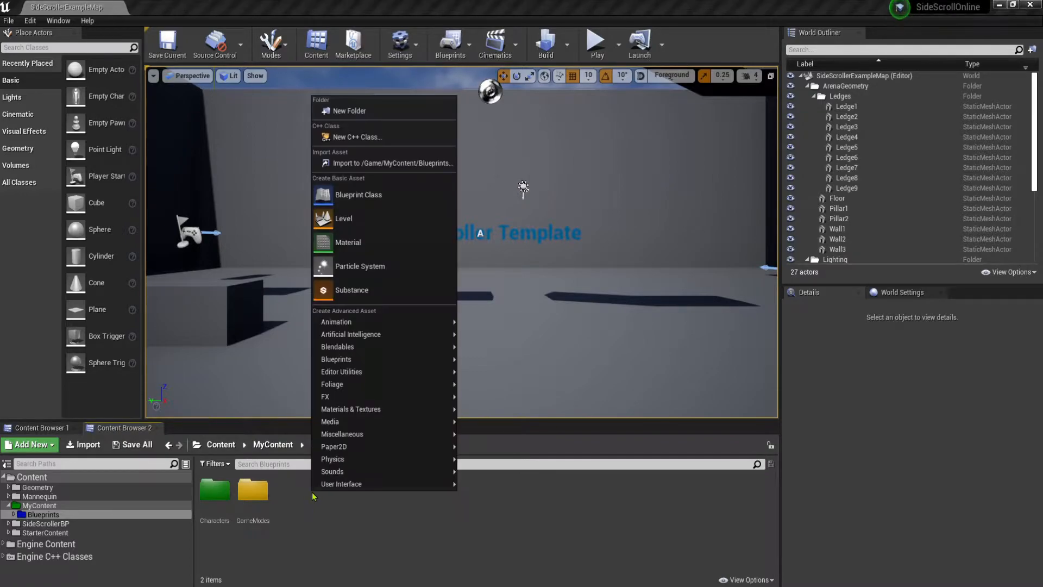
pyautogui.click(359, 110)
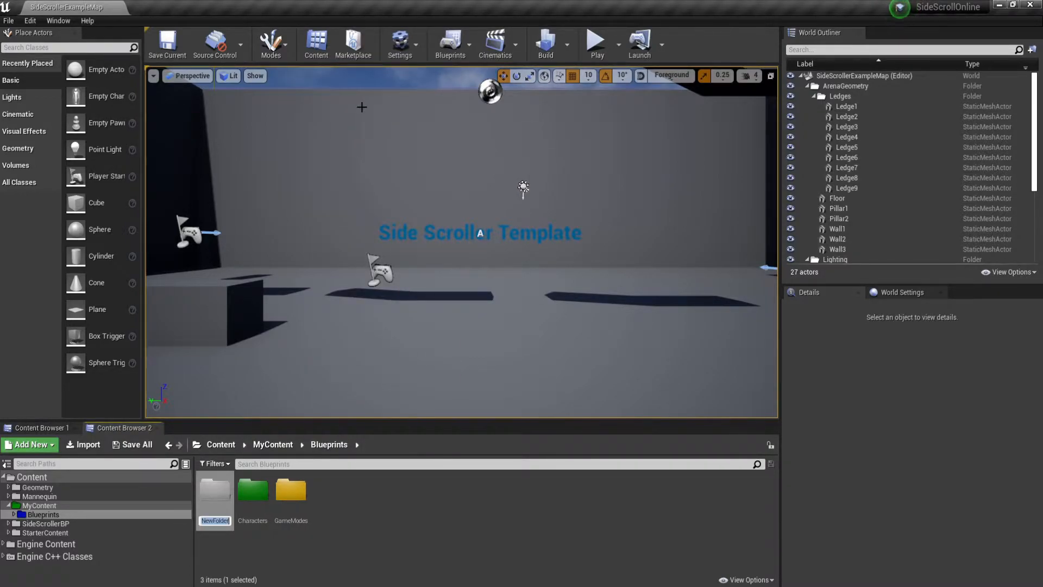
pyautogui.write('HUD')
pyautogui.press('Return')
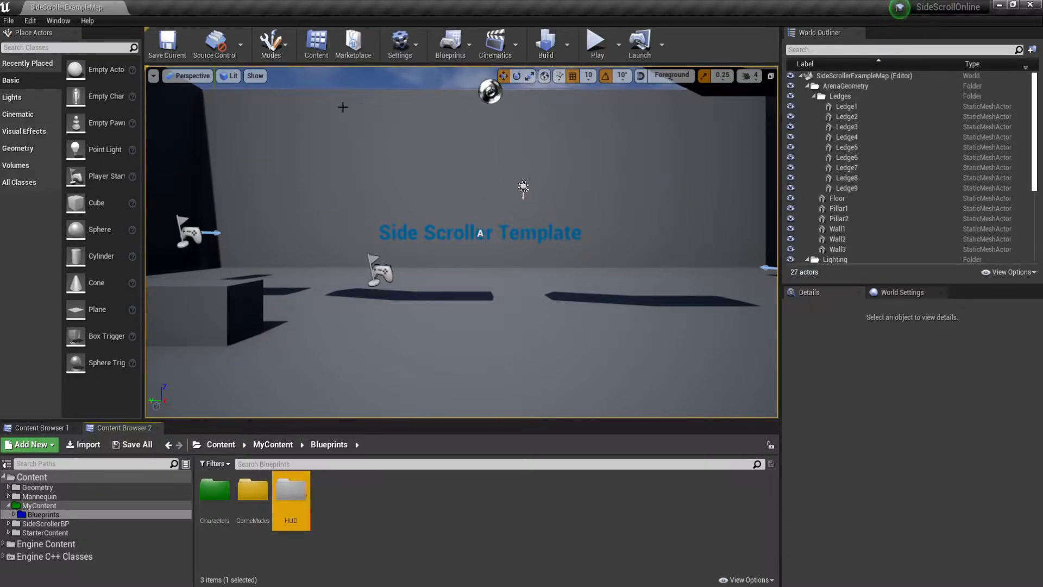
# Set the HUD folder's color to the saved cyan swatch.
pyautogui.rightClick(293, 493)
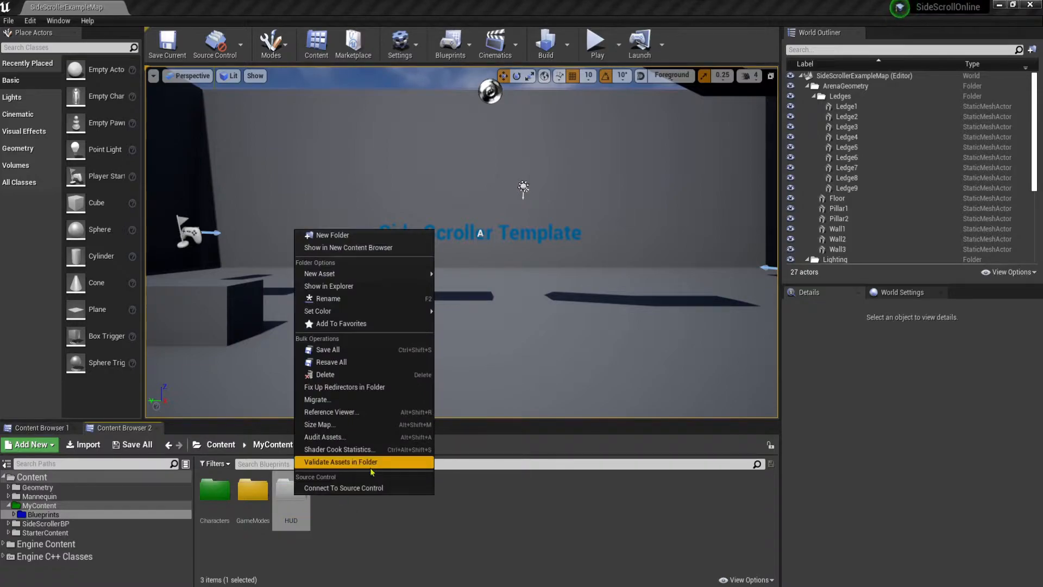
pyautogui.moveTo(368, 314)
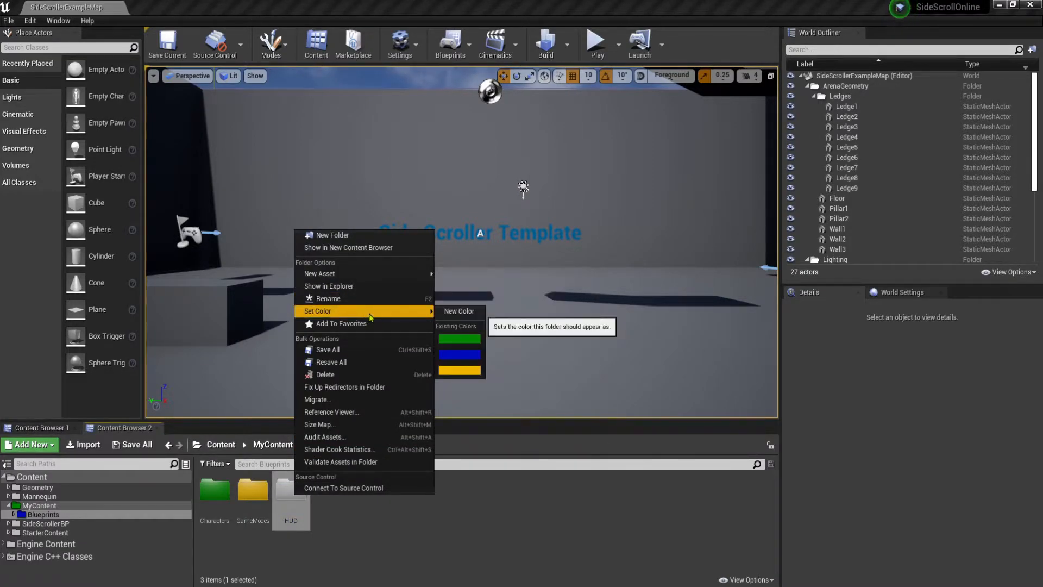
pyautogui.click(455, 312)
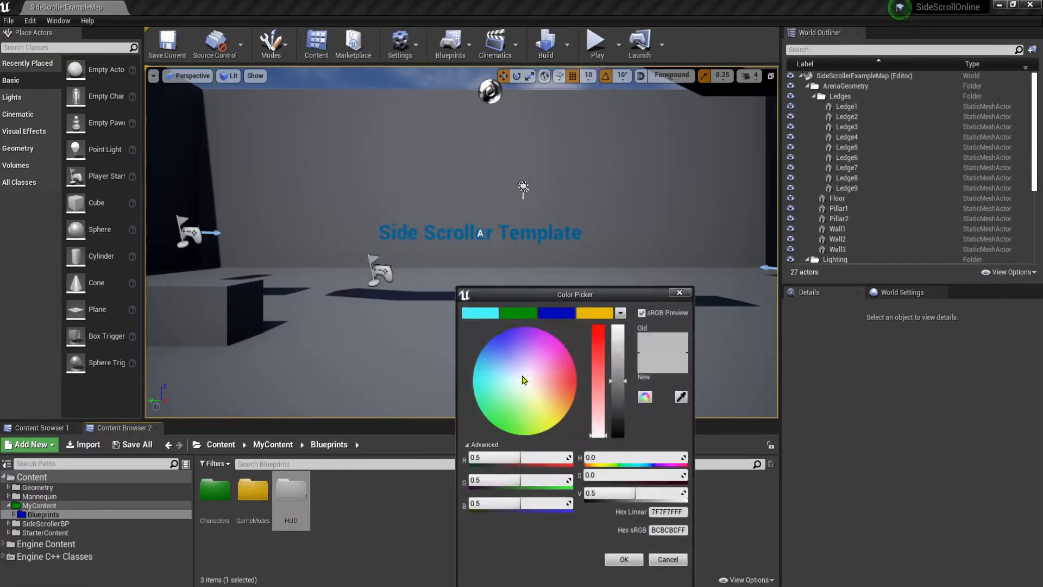
pyautogui.click(480, 314)
pyautogui.click(624, 560)
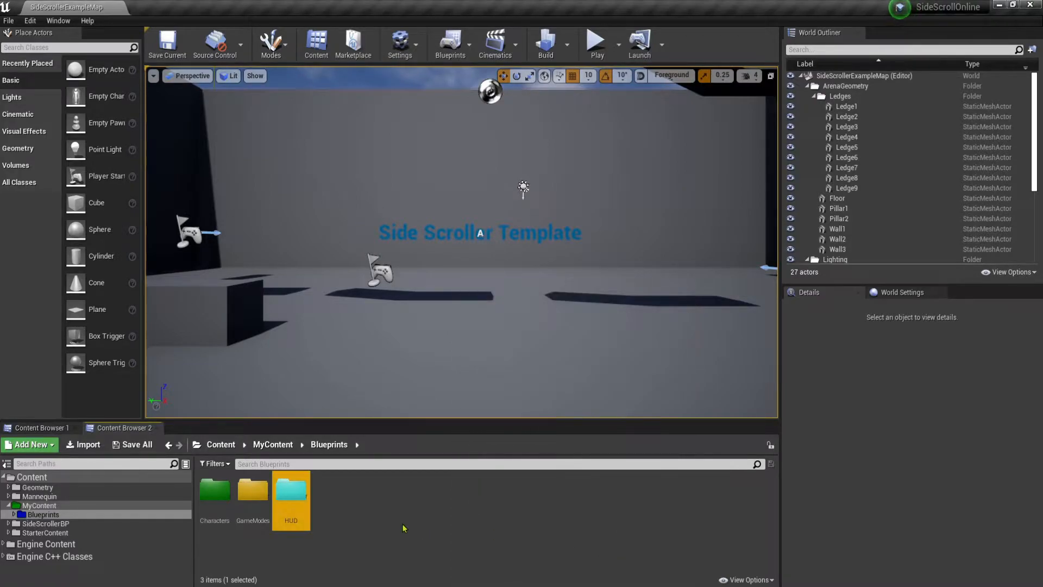
# Import the Paragon HUD image from the HUD Ideas file window into the Blueprints/HUD folder.
pyautogui.doubleClick(292, 492)
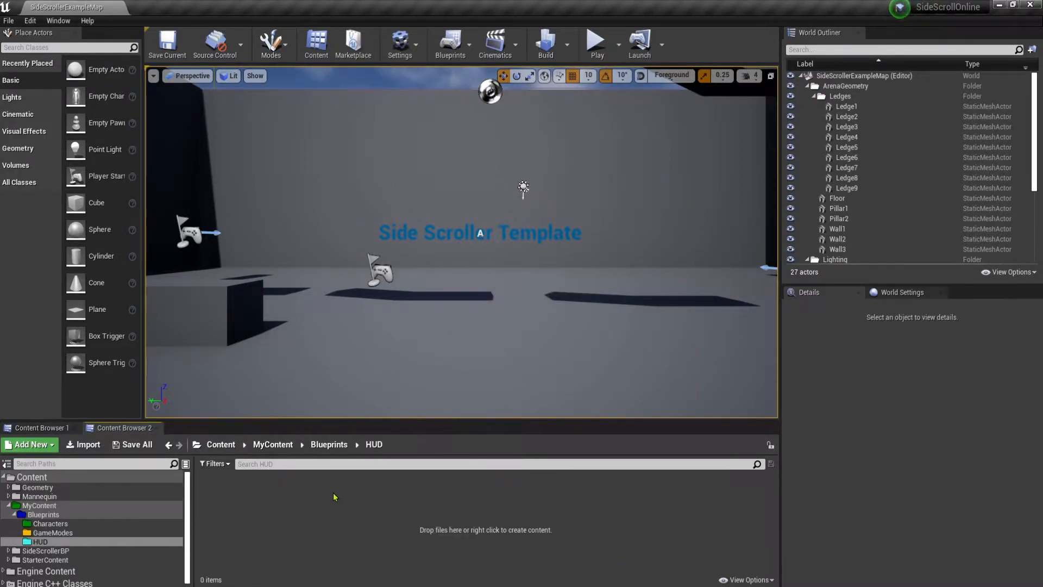
pyautogui.hotkey('alt', 'Tab')
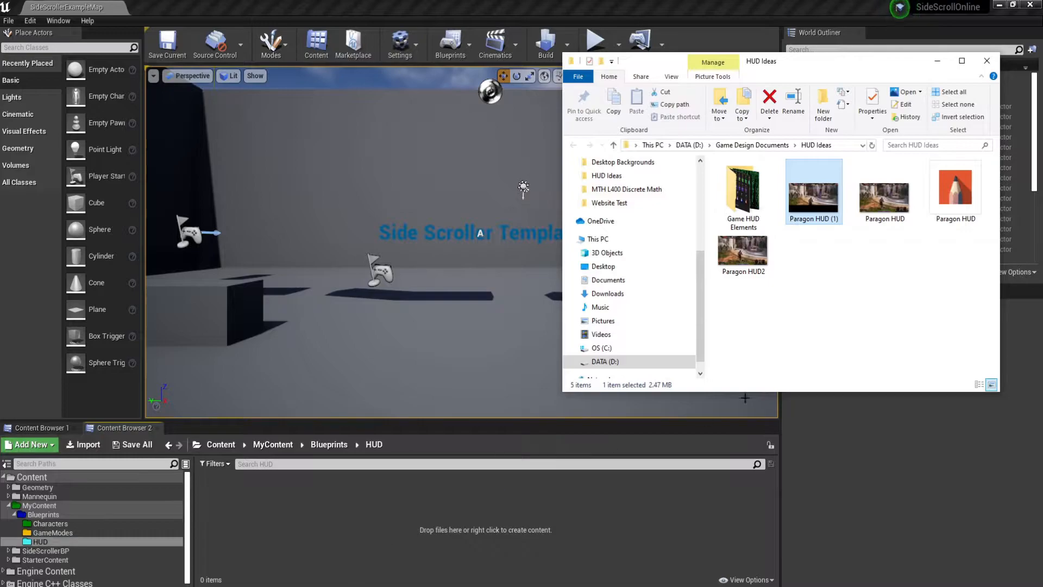
pyautogui.moveTo(893, 205); pyautogui.dragTo(228, 512)
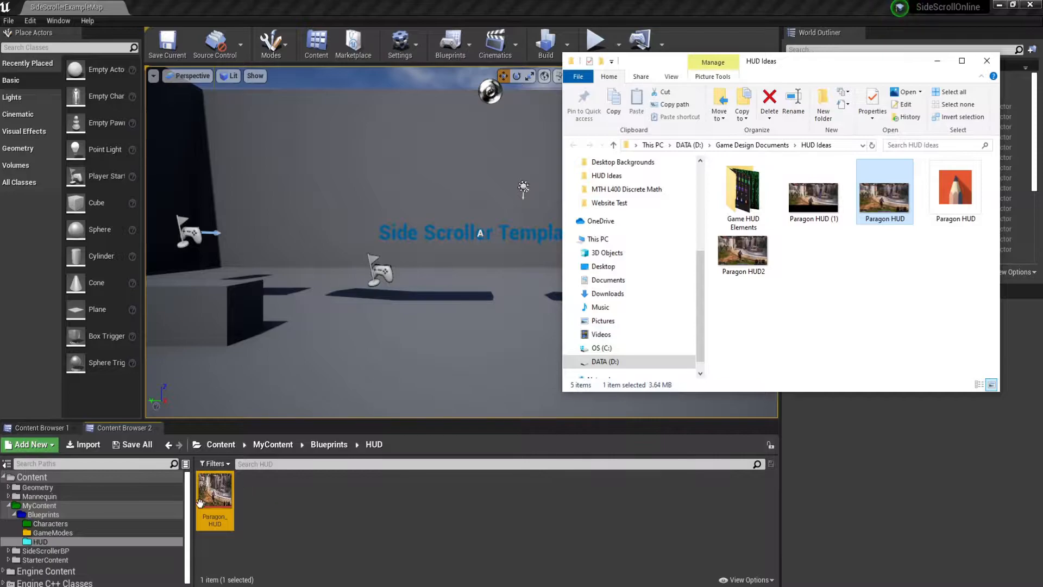
# Save all modified content, including CharacterBase, MyGameMode and the Paragon_HUD texture, and close the HUD Ideas file window.
pyautogui.click(156, 450)
pyautogui.click(154, 447)
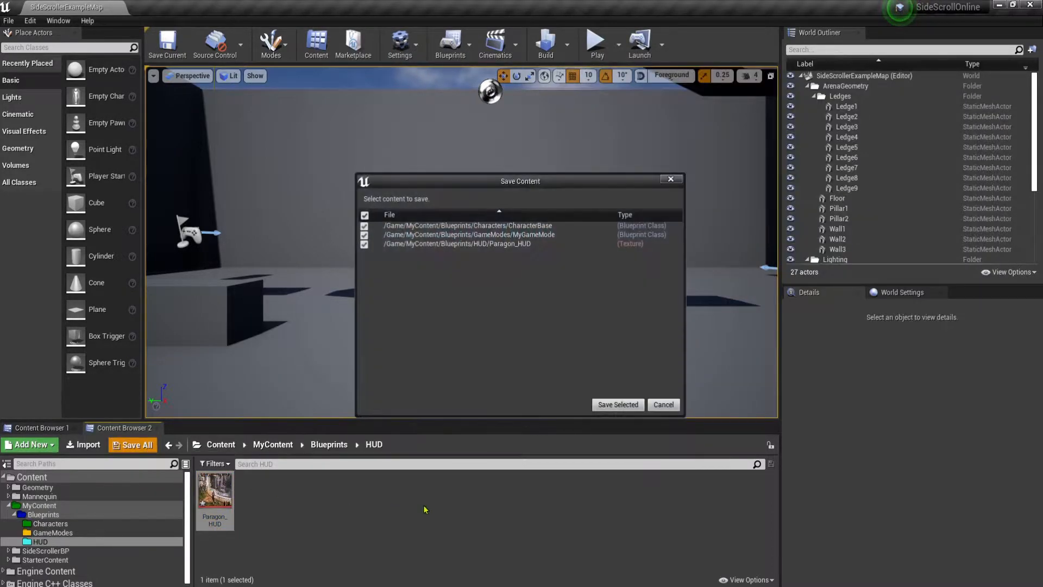
pyautogui.click(618, 405)
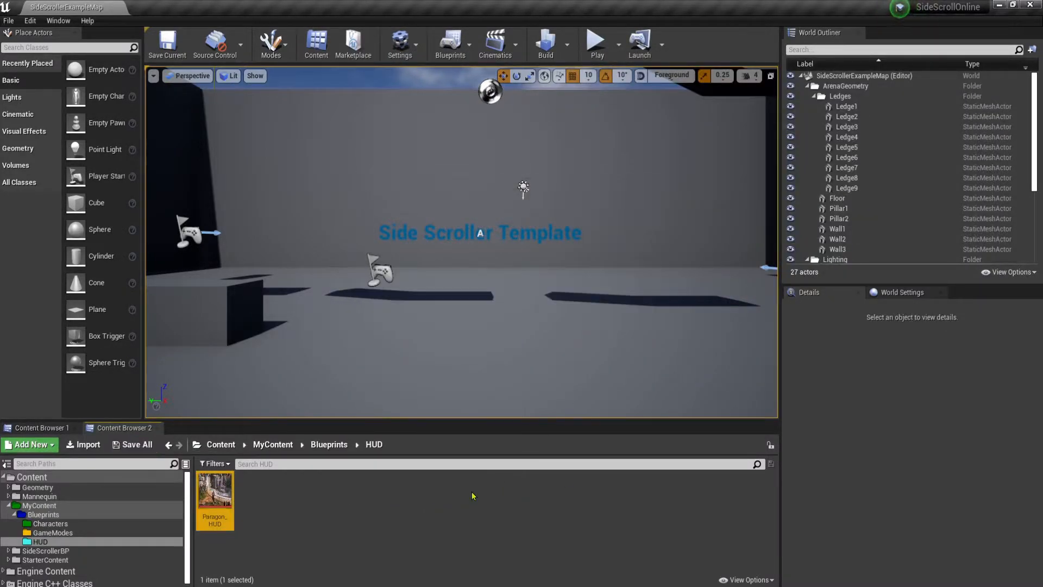
pyautogui.hotkey('alt', 'Tab')
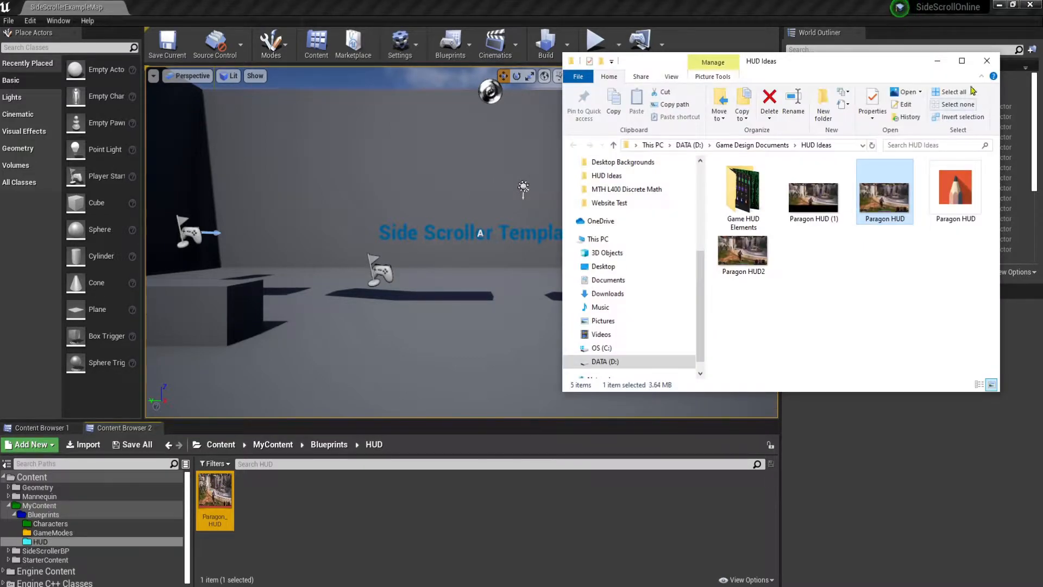
pyautogui.click(988, 61)
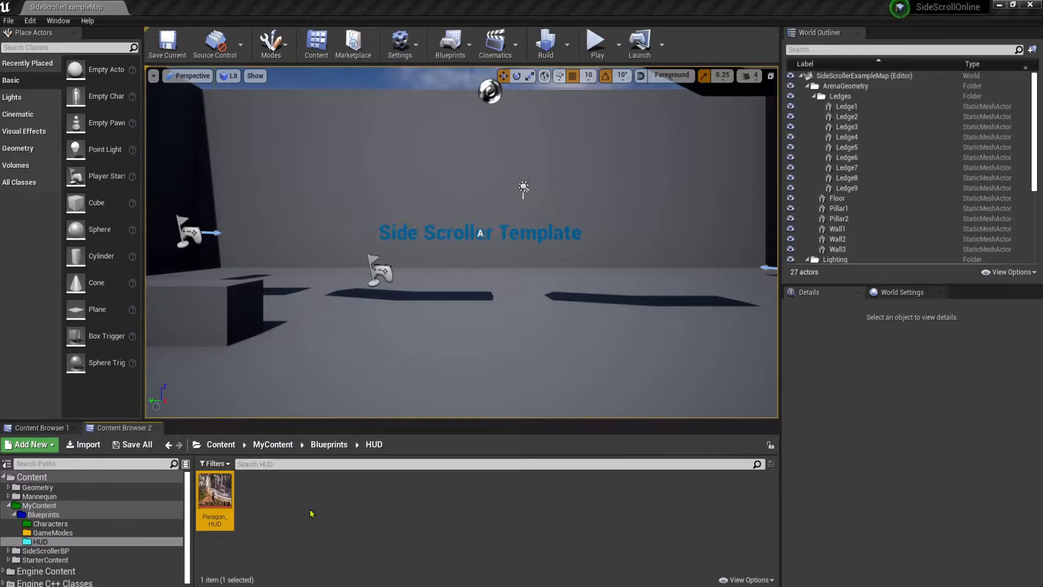
# Return to the Blueprints folder and create a new folder in it named NiagaraSystems.
pyautogui.click(328, 445)
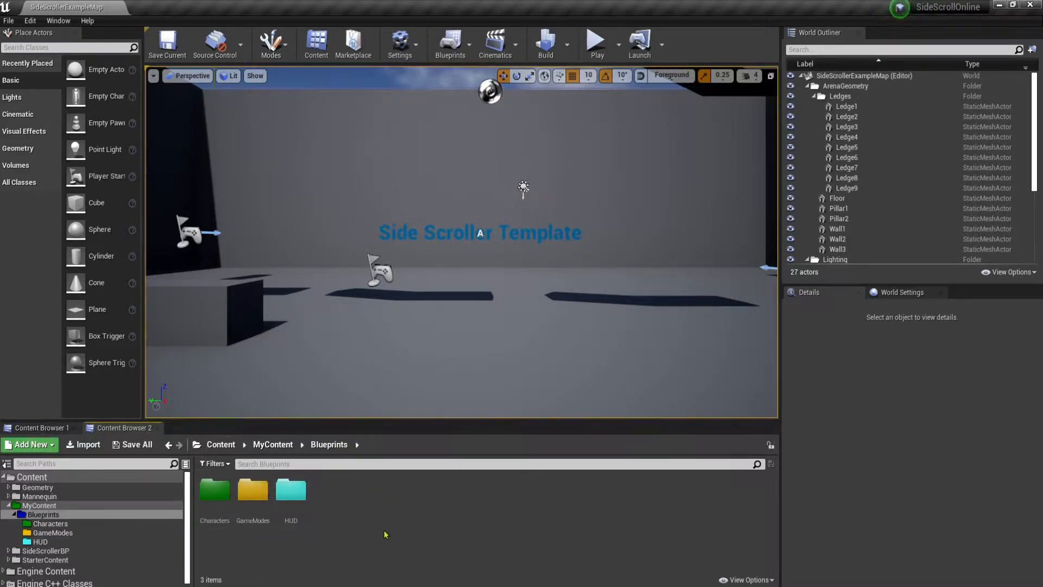
pyautogui.rightClick(334, 499)
pyautogui.click(376, 111)
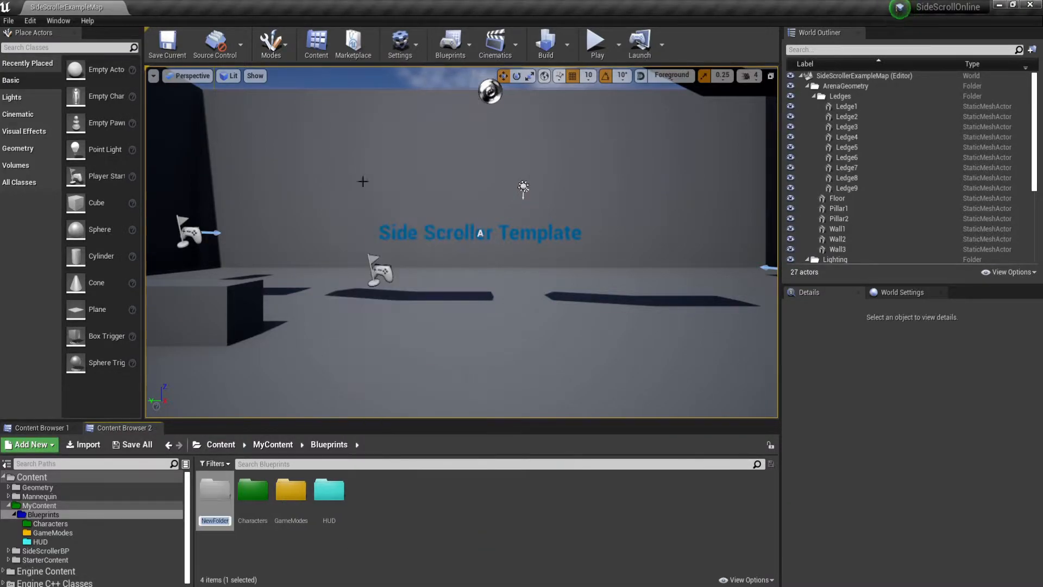
pyautogui.write('Ni')
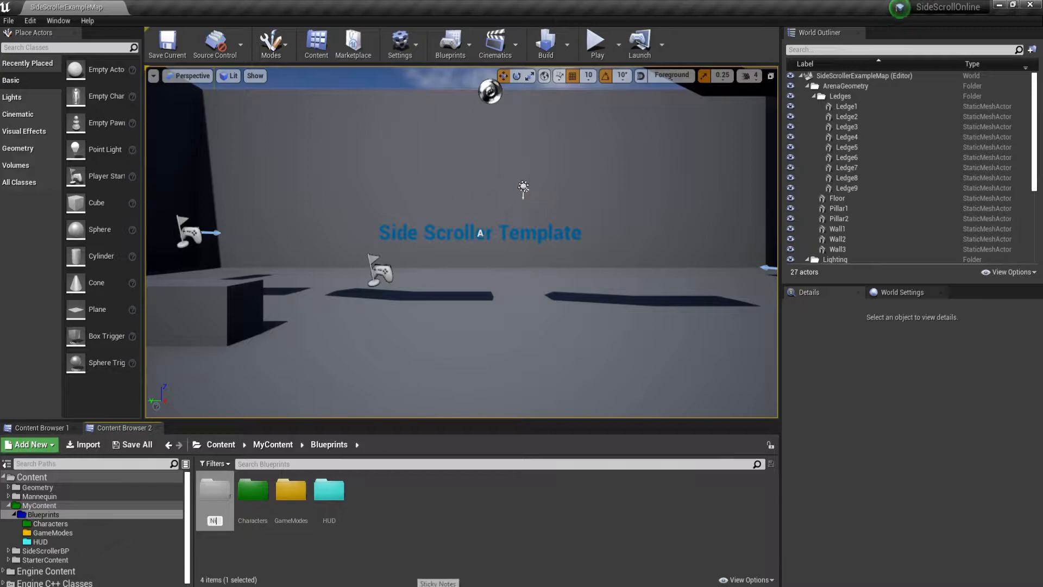
pyautogui.write('agara')
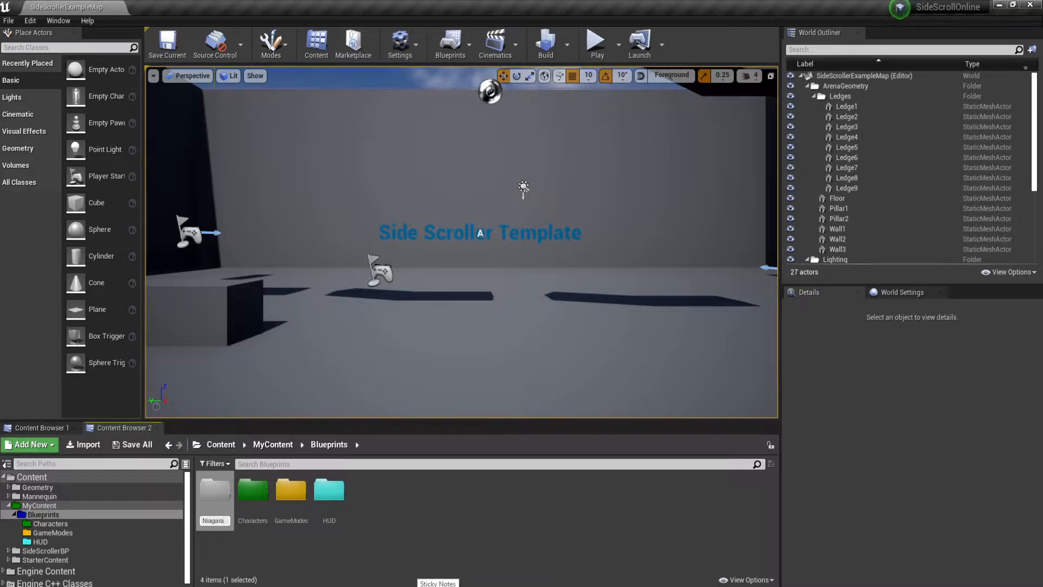
pyautogui.write('Systems')
pyautogui.press('Return')
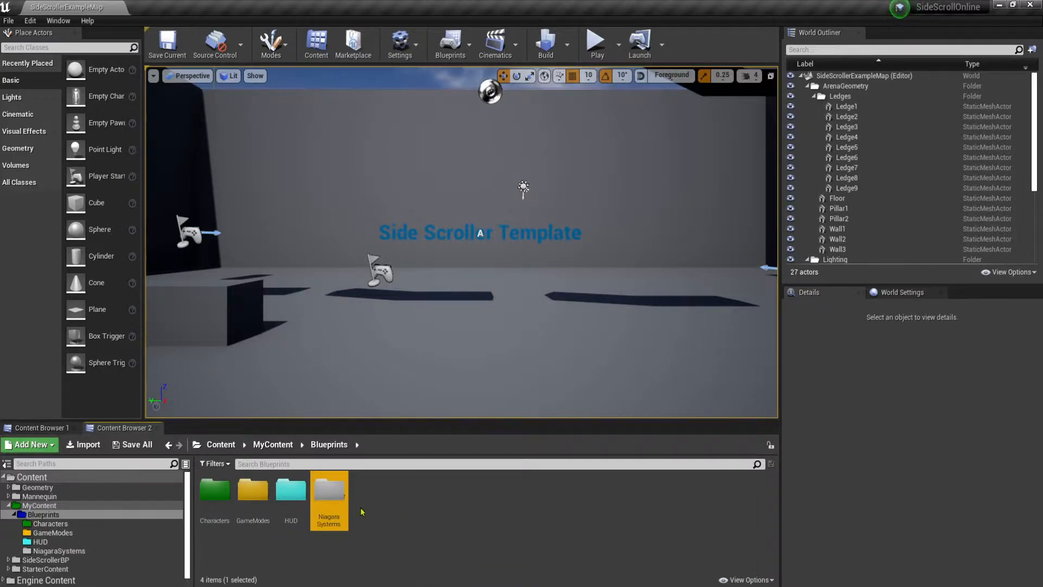
# Set the NiagaraSystems folder's color to purple (hex sRGB 9000BCFF) and add that color to the saved swatches.
pyautogui.rightClick(332, 490)
pyautogui.moveTo(381, 311)
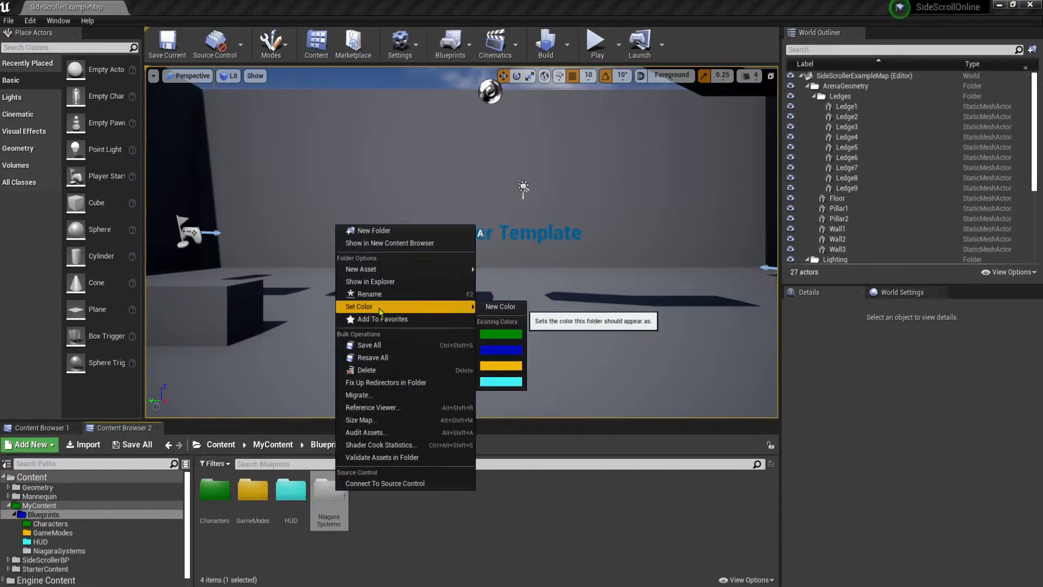
pyautogui.click(498, 307)
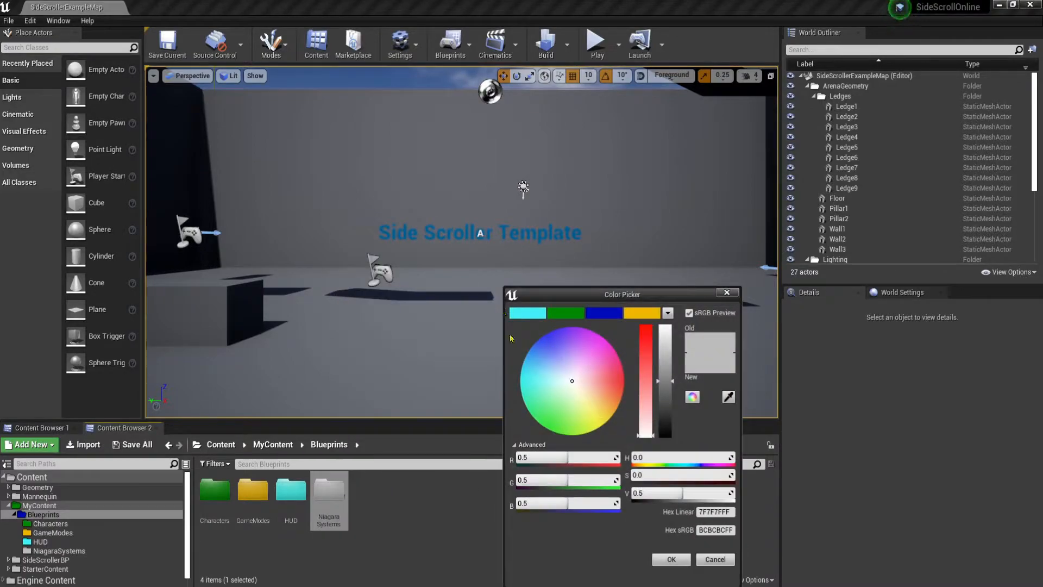
pyautogui.moveTo(575, 382)
pyautogui.mouseDown()
pyautogui.moveTo(552, 323)
pyautogui.moveTo(522, 328)
pyautogui.moveTo(576, 318)
pyautogui.mouseUp()
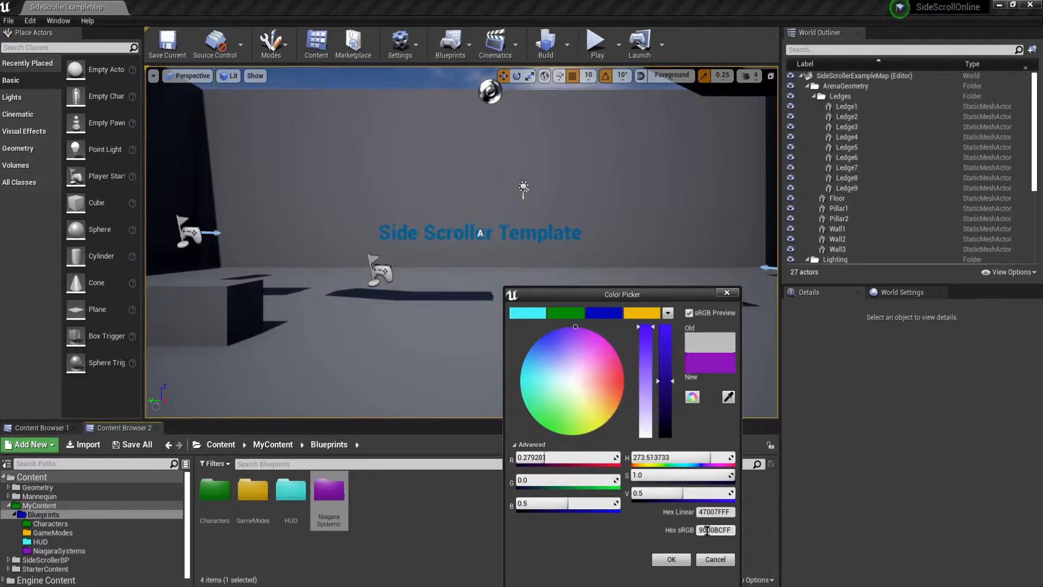
pyautogui.moveTo(642, 322); pyautogui.dragTo(640, 320)
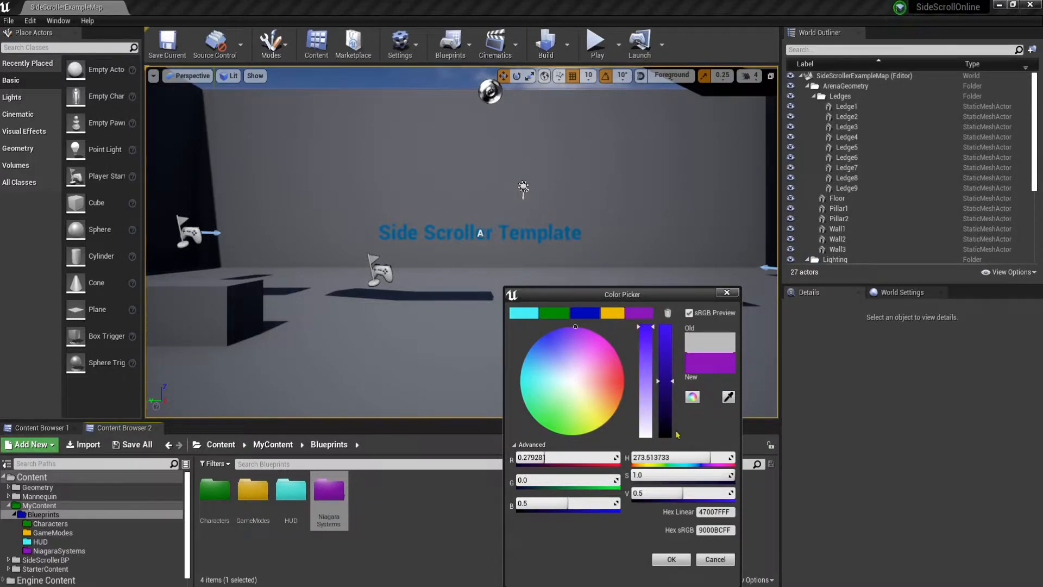
pyautogui.click(672, 559)
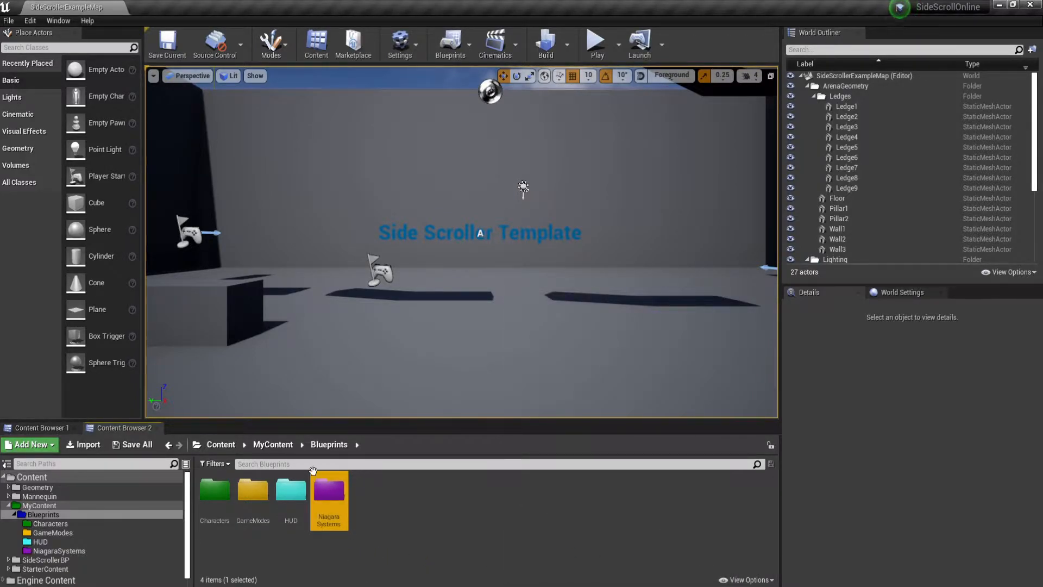
# Open the NiagaraSystems folder and play-test the level by running the character back and forth, ending the play session.
pyautogui.doubleClick(329, 489)
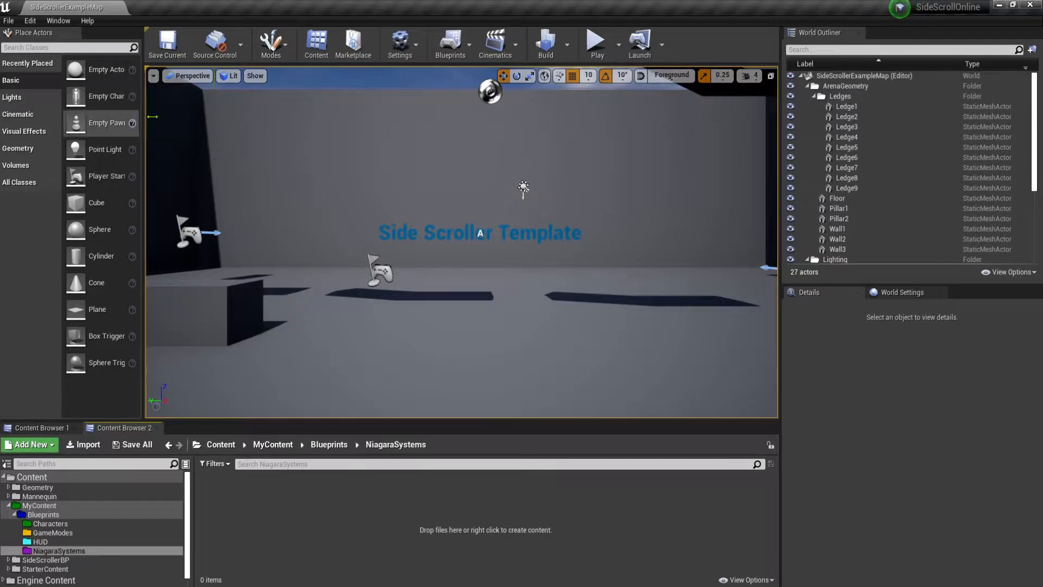
pyautogui.click(596, 42)
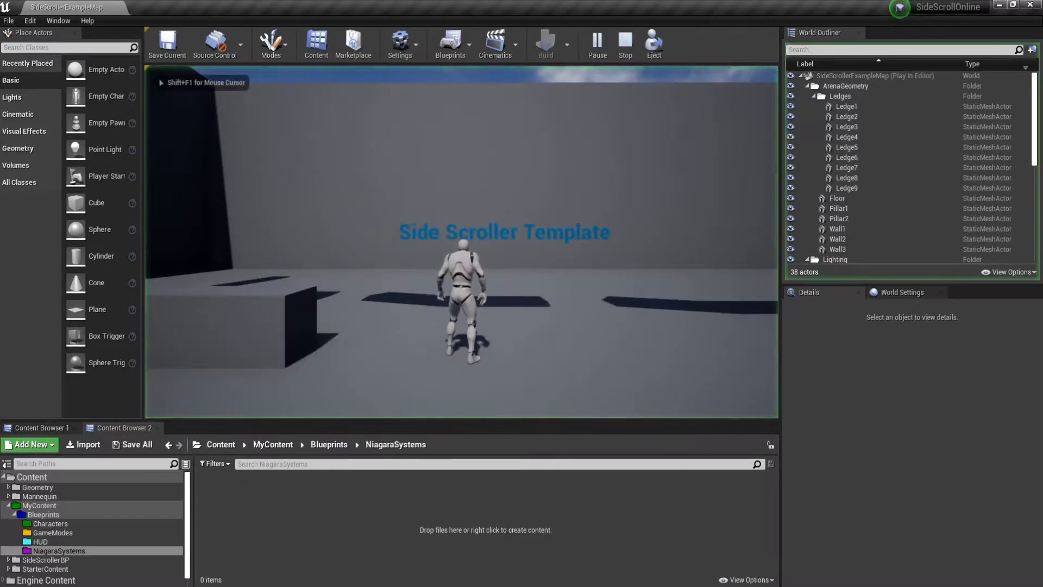
pyautogui.press('a')
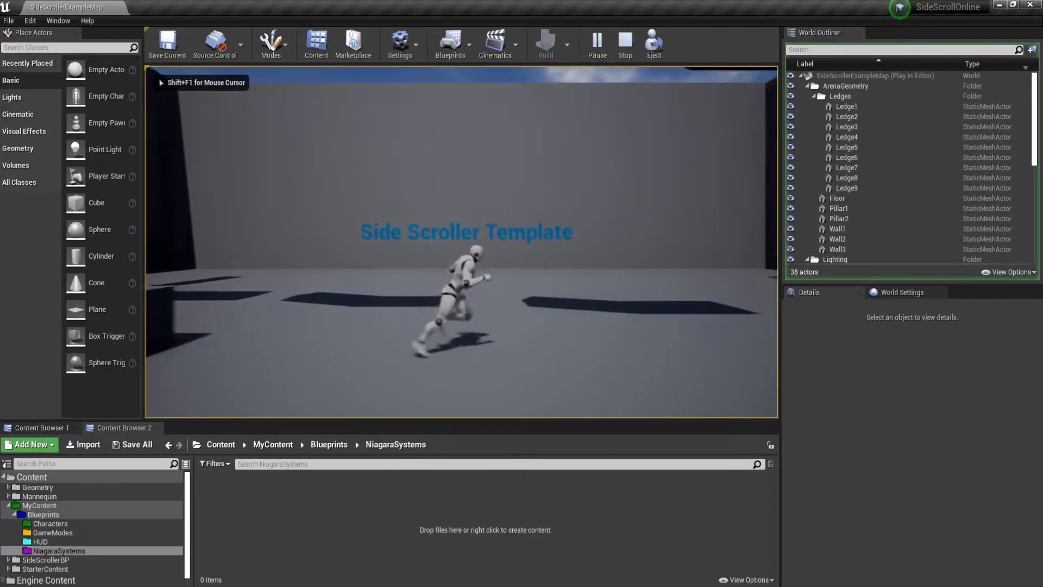
pyautogui.press('d')
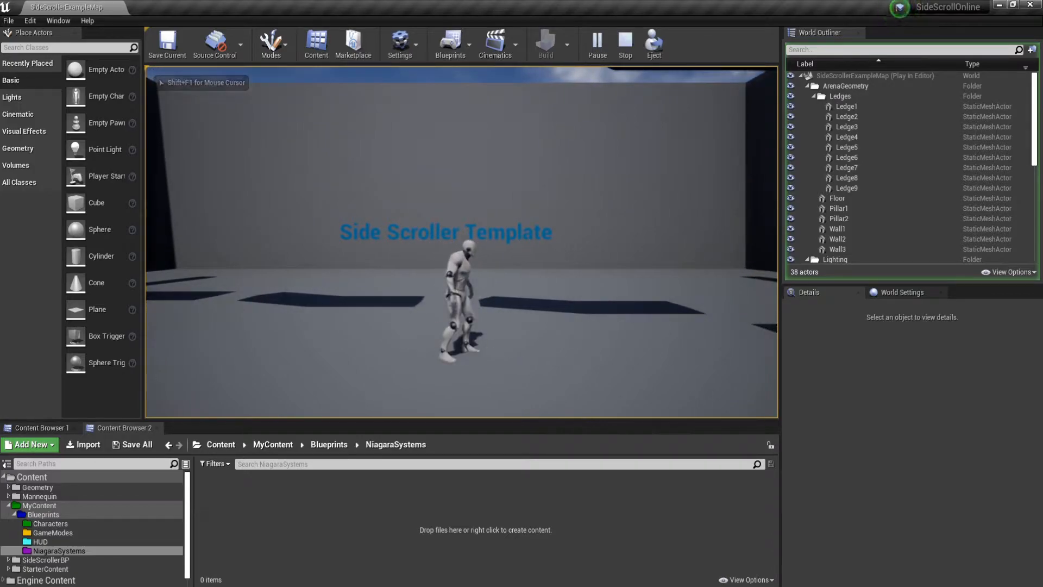
pyautogui.press('e')
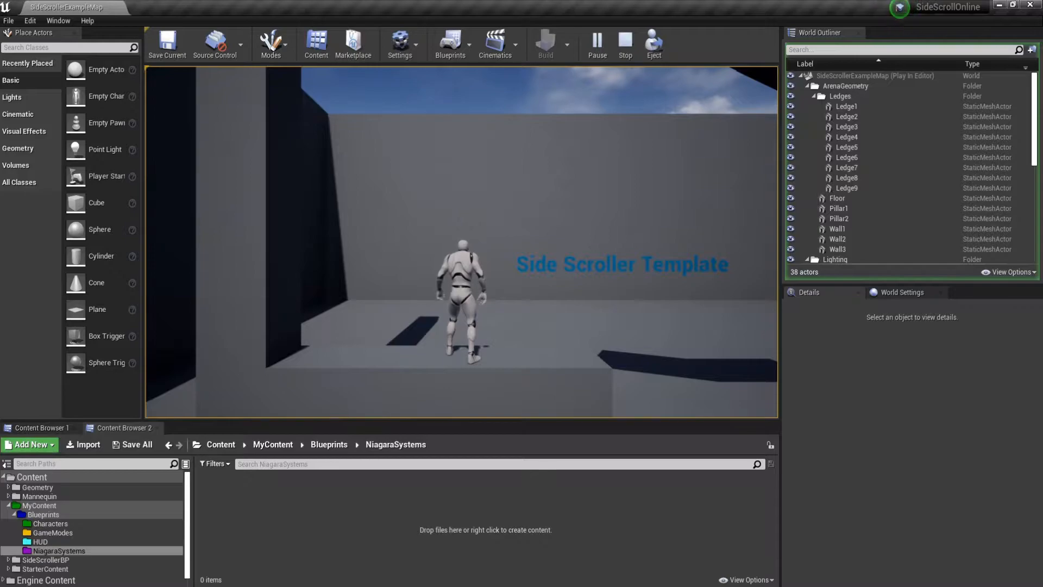
pyautogui.press('Escape')
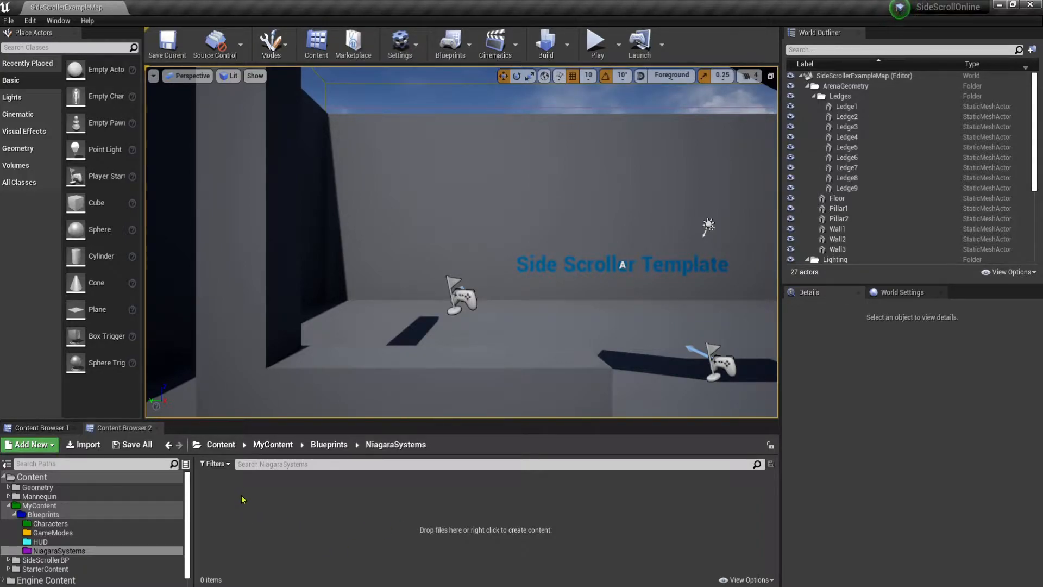
# Check in the built-in FX plugins whether Niagara is enabled, and close the Plugins window.
pyautogui.click(29, 23)
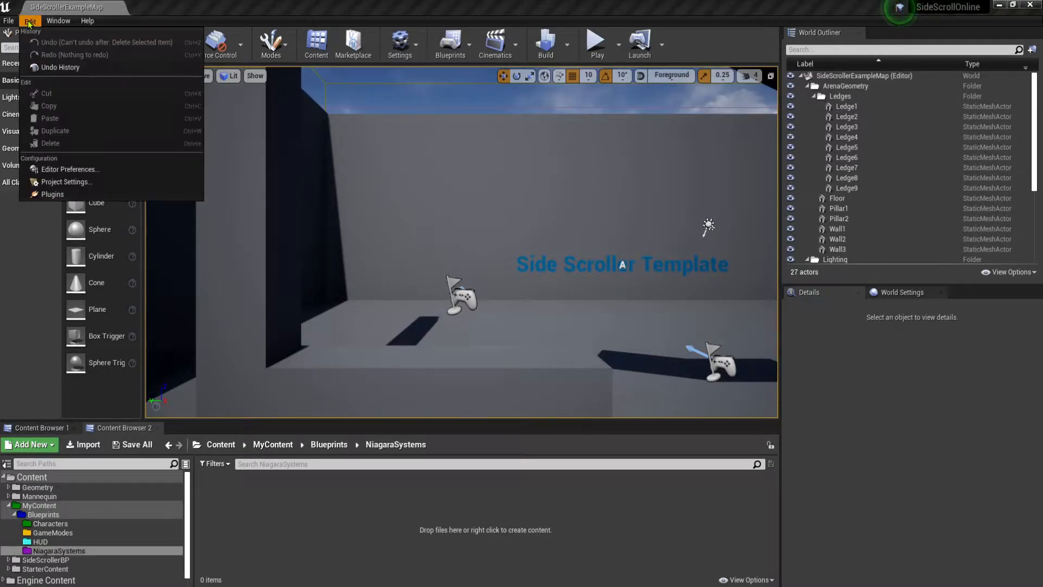
pyautogui.click(52, 194)
pyautogui.scroll(-3, 293, 302)
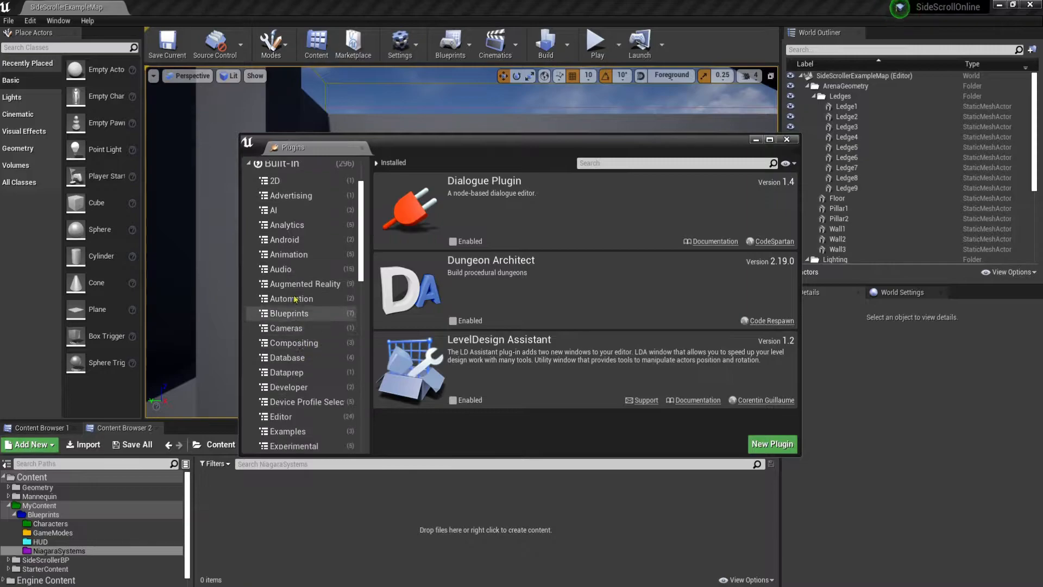
pyautogui.scroll(-3, 289, 337)
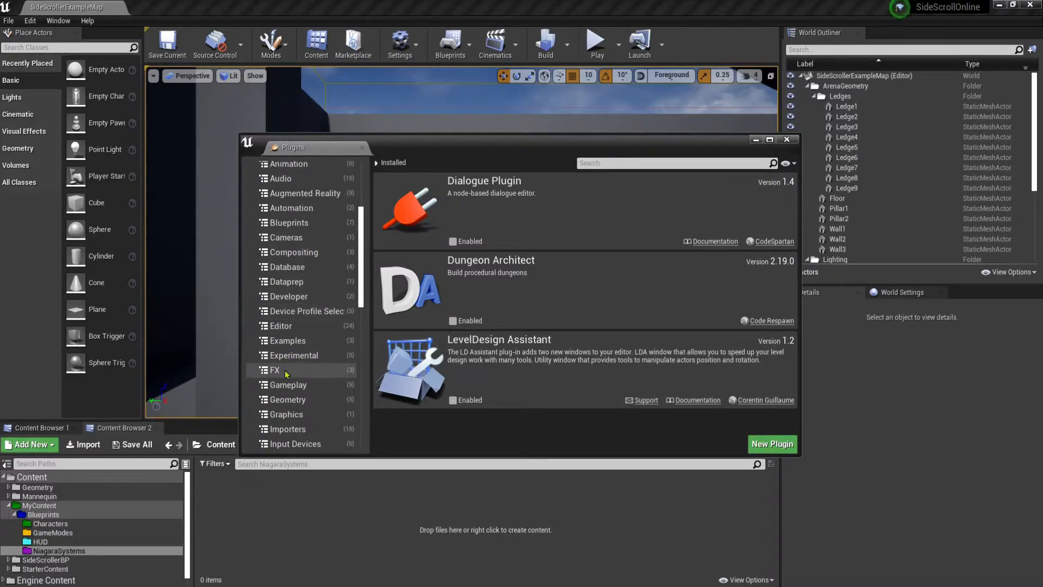
pyautogui.click(284, 371)
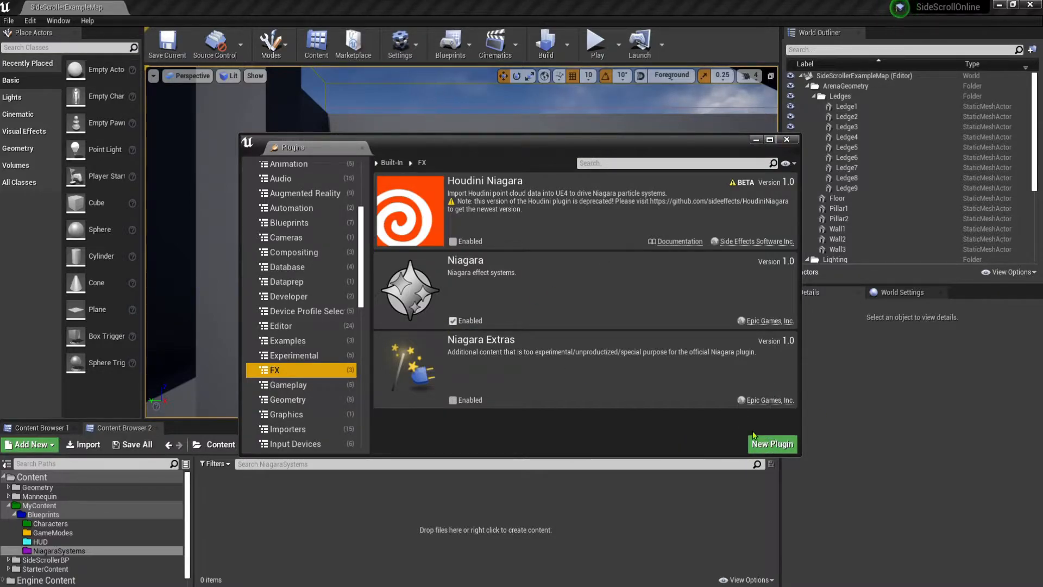
pyautogui.click(787, 140)
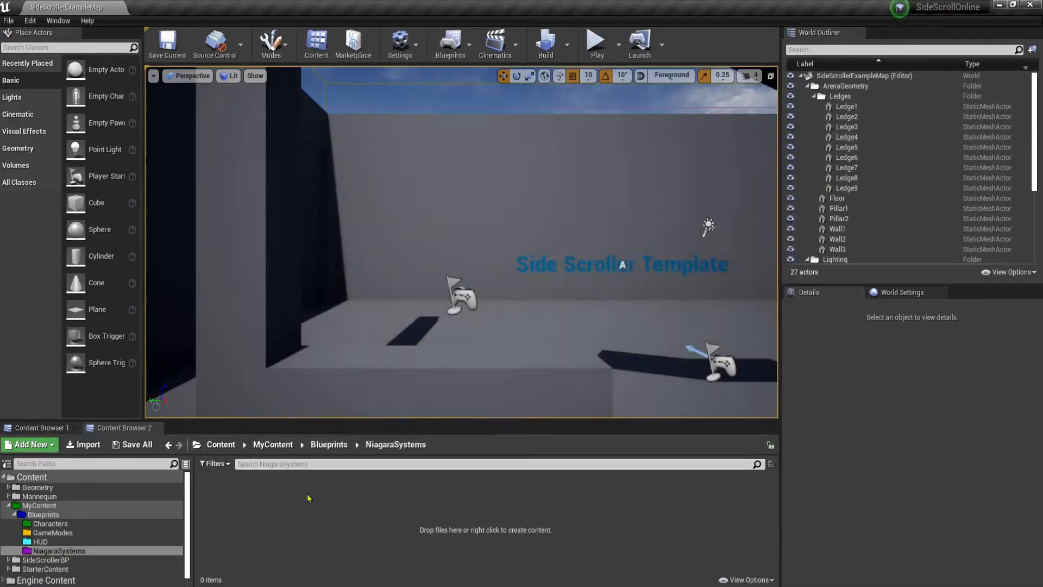
# Start a new Niagara System in the NiagaraSystems folder with New system from selected emitter(s) as its starting point.
pyautogui.rightClick(236, 490)
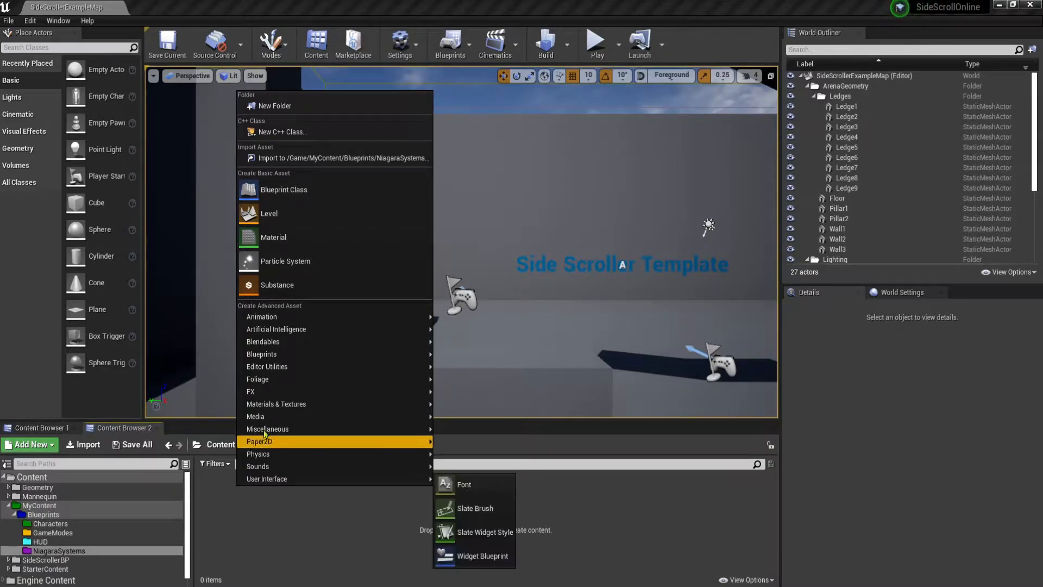
pyautogui.moveTo(267, 390)
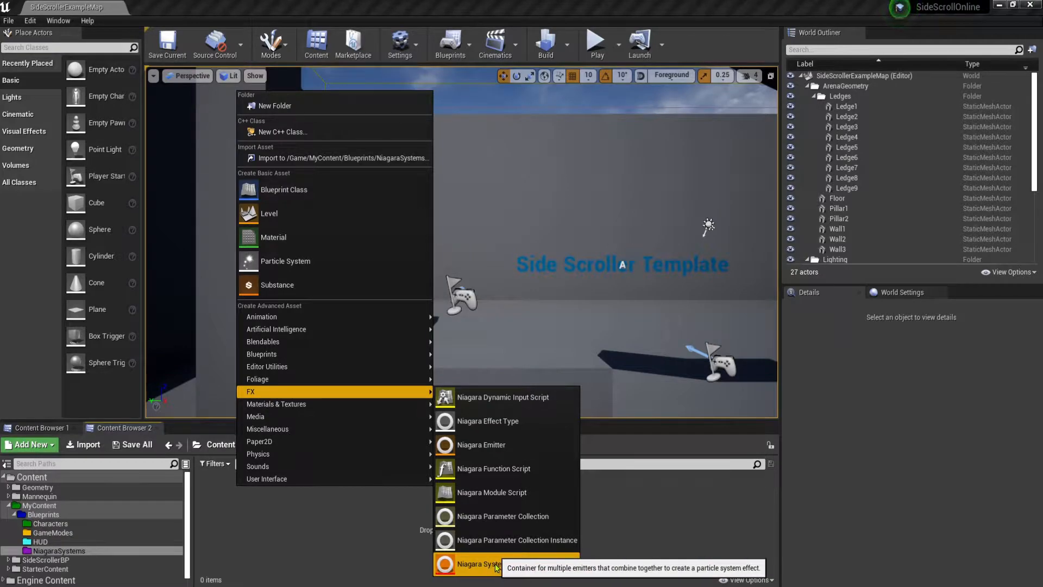
pyautogui.click(467, 565)
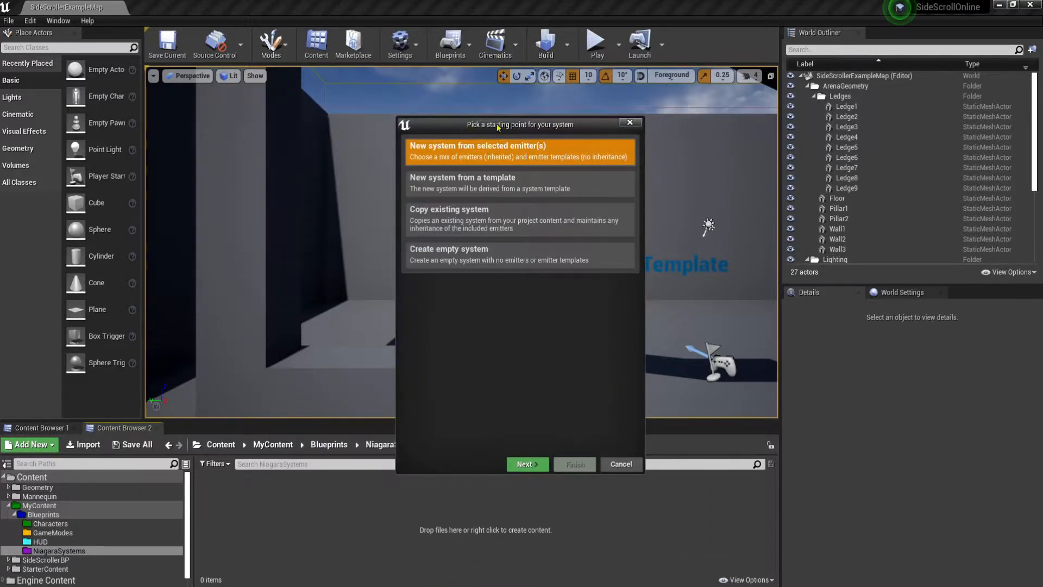
pyautogui.moveTo(506, 126); pyautogui.dragTo(464, 116)
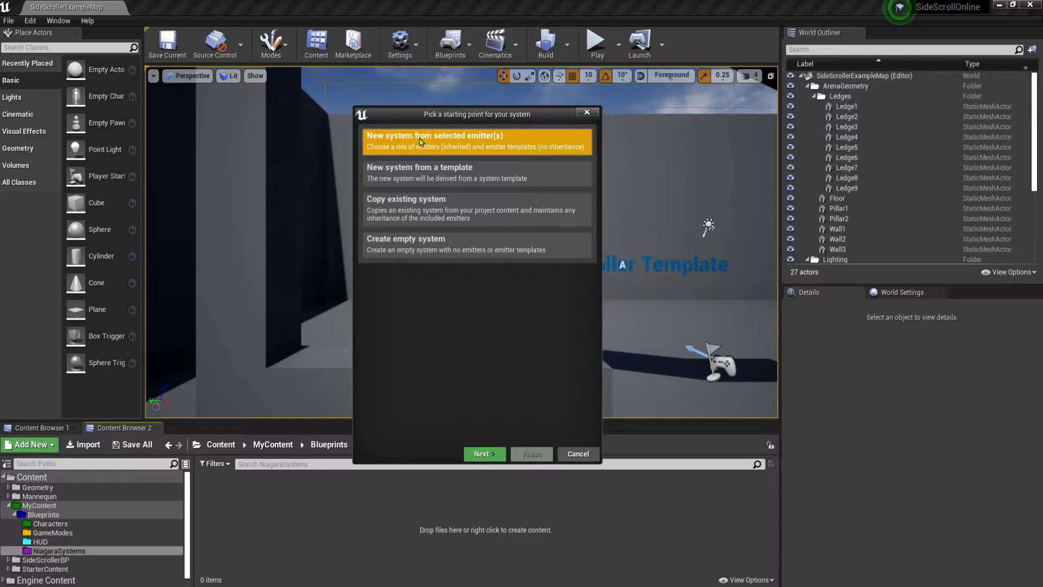
pyautogui.click(482, 454)
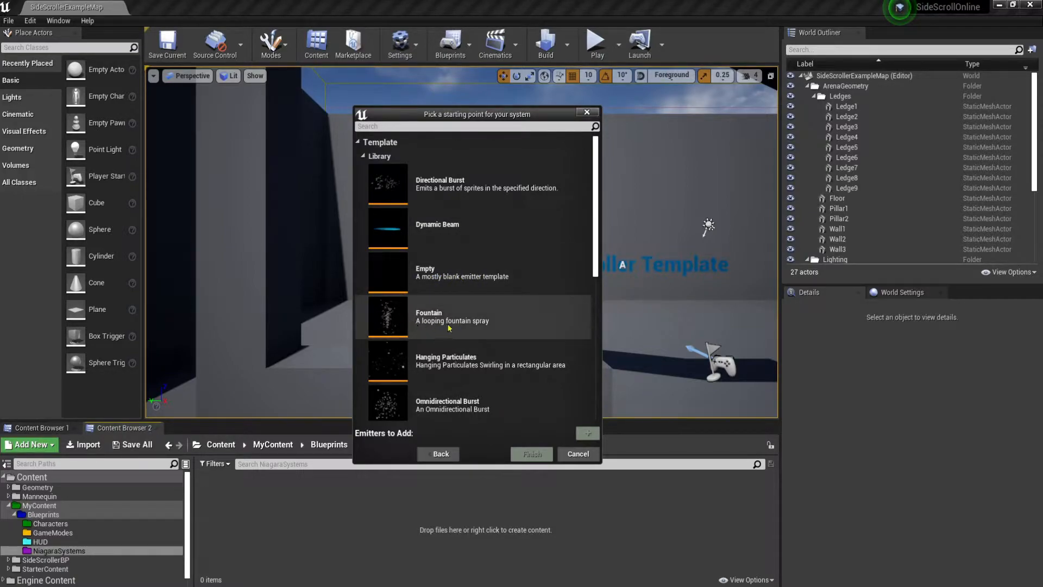
# Add the Omnidirectional Burst template as the system's emitter and finish creating the system.
pyautogui.scroll(-1, 464, 317)
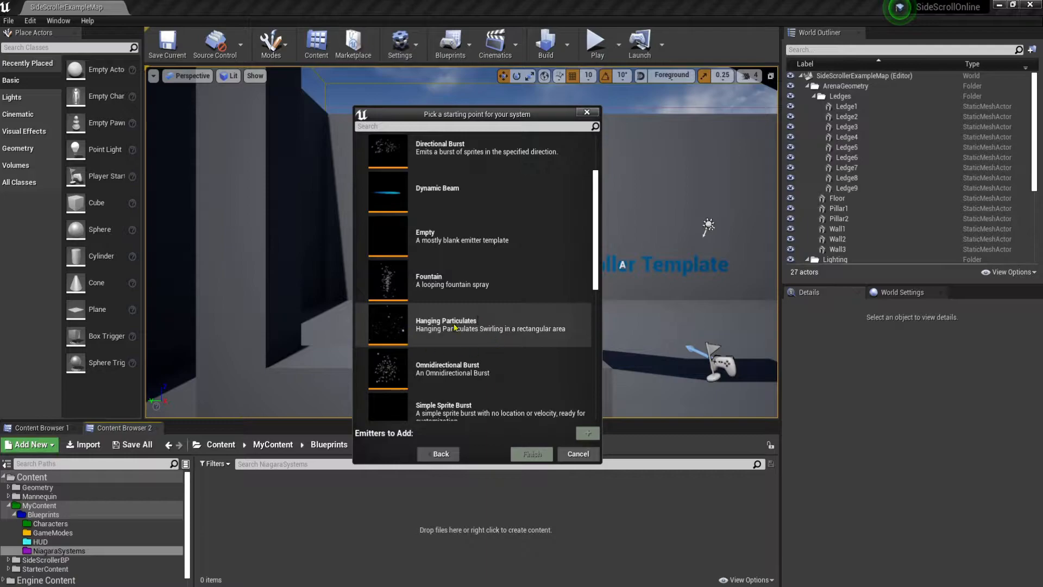
pyautogui.scroll(-2, 533, 327)
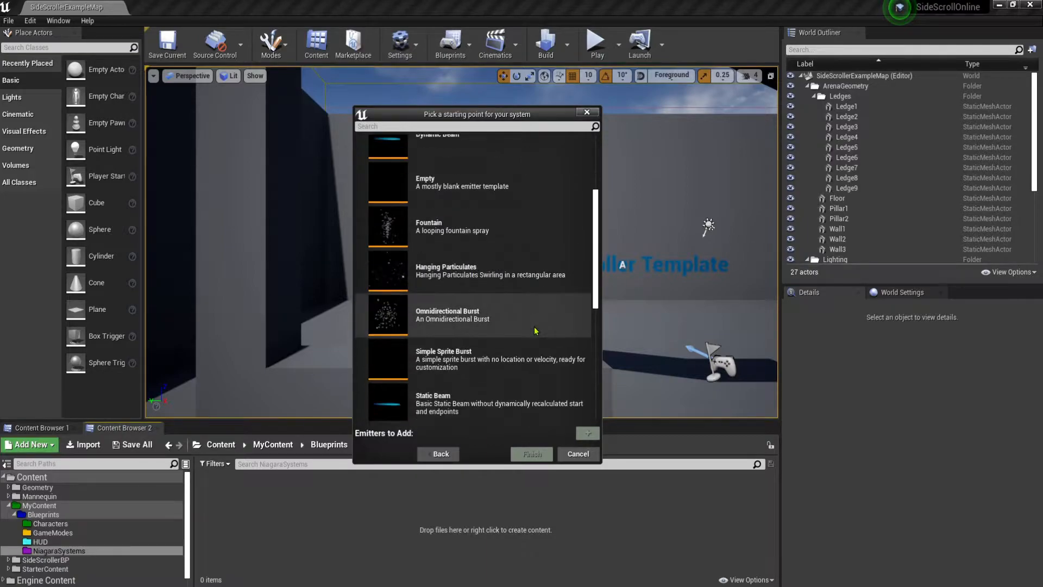
pyautogui.scroll(-1, 534, 325)
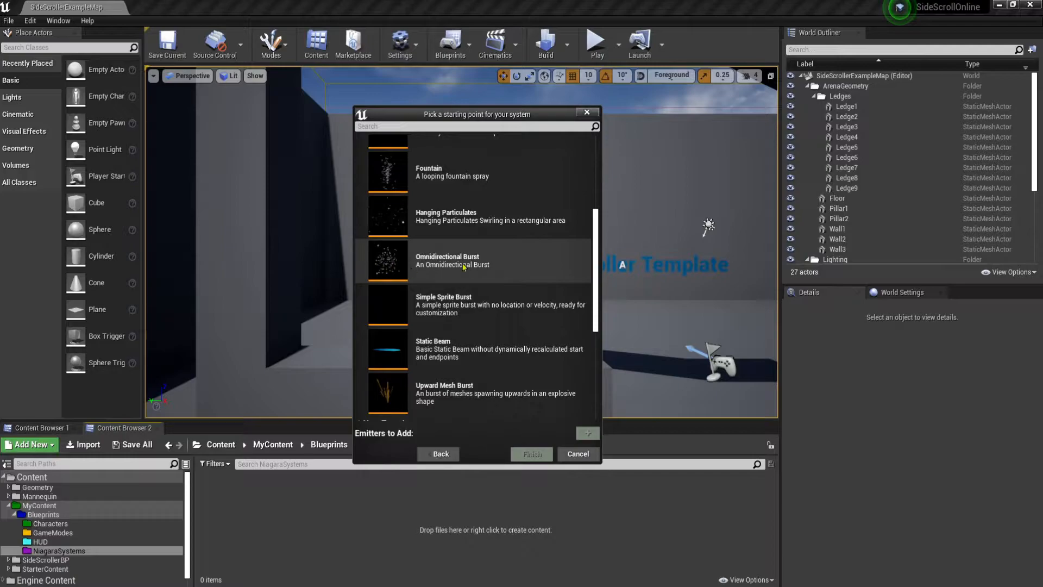
pyautogui.click(445, 265)
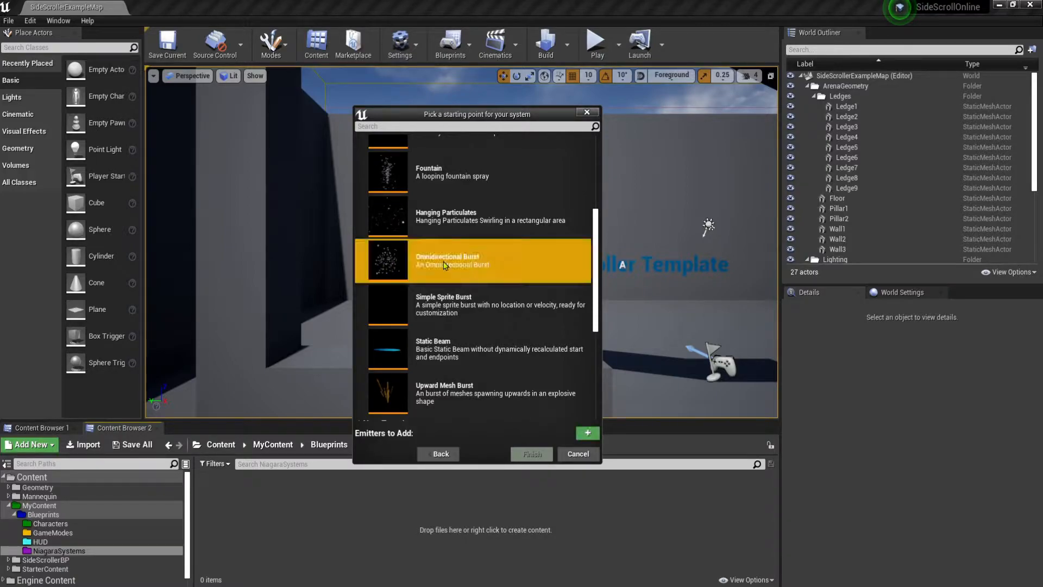
pyautogui.click(589, 435)
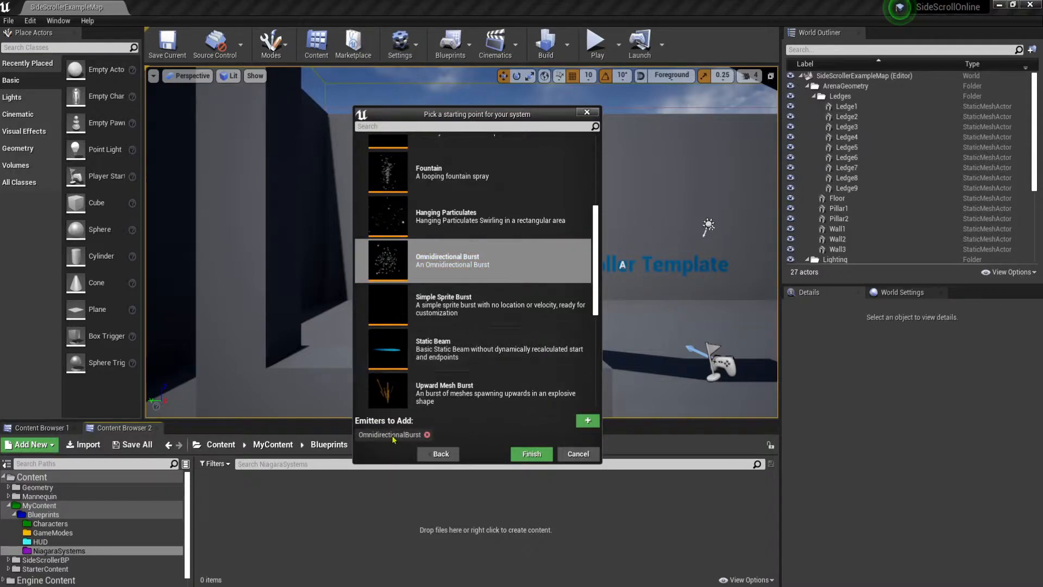
pyautogui.click(532, 454)
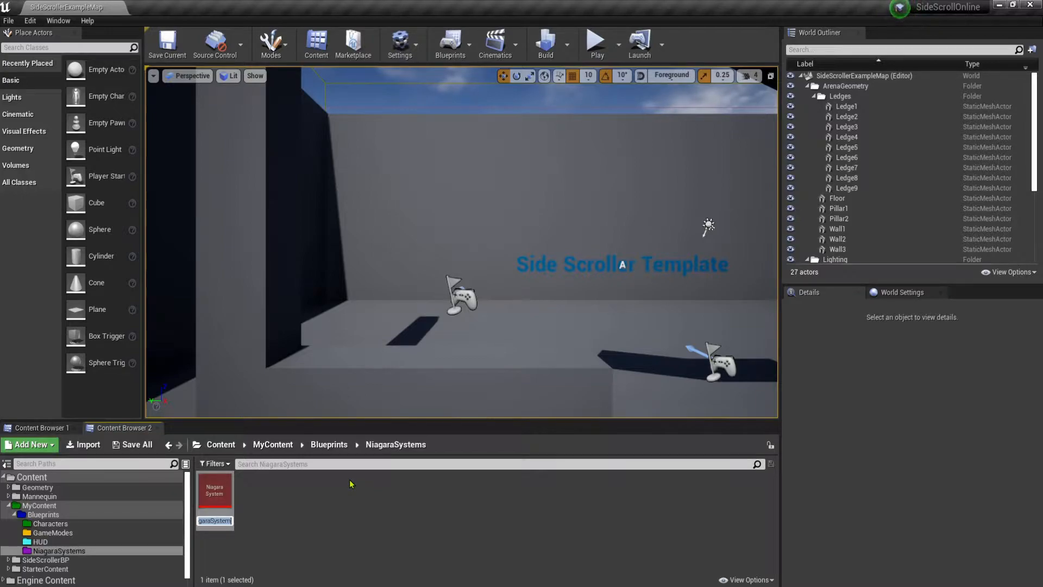
# Name the new Niagara system CharacterDissolveSystem.
pyautogui.write('C')
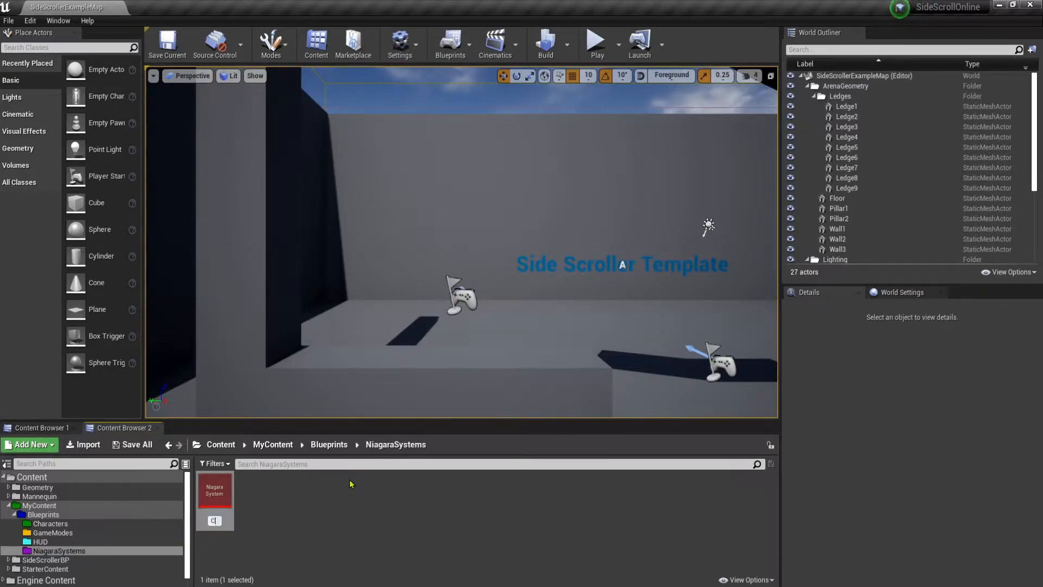
pyautogui.write('haracter')
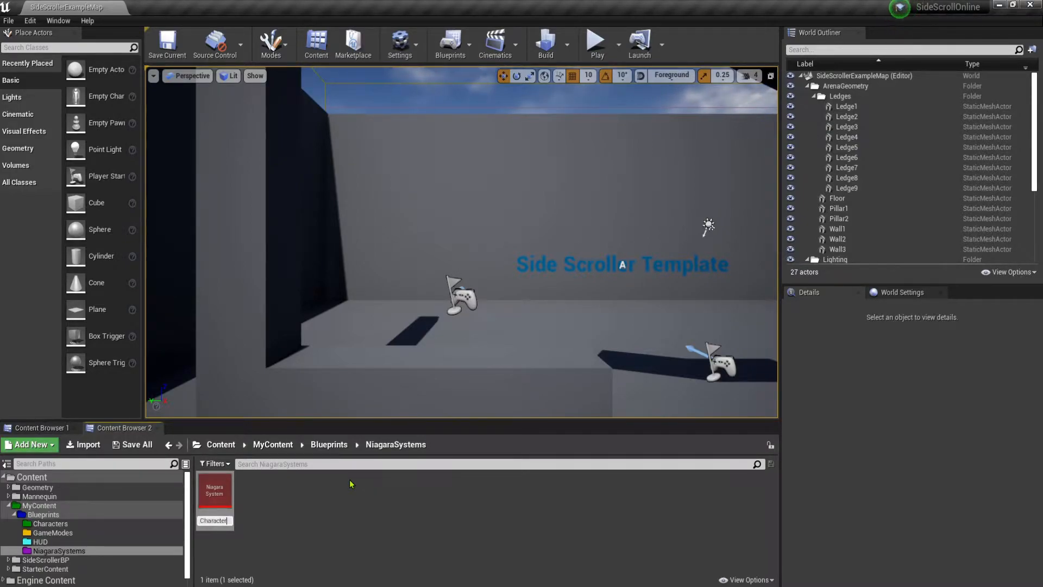
pyautogui.write('Dissol')
pyautogui.write('veSystem')
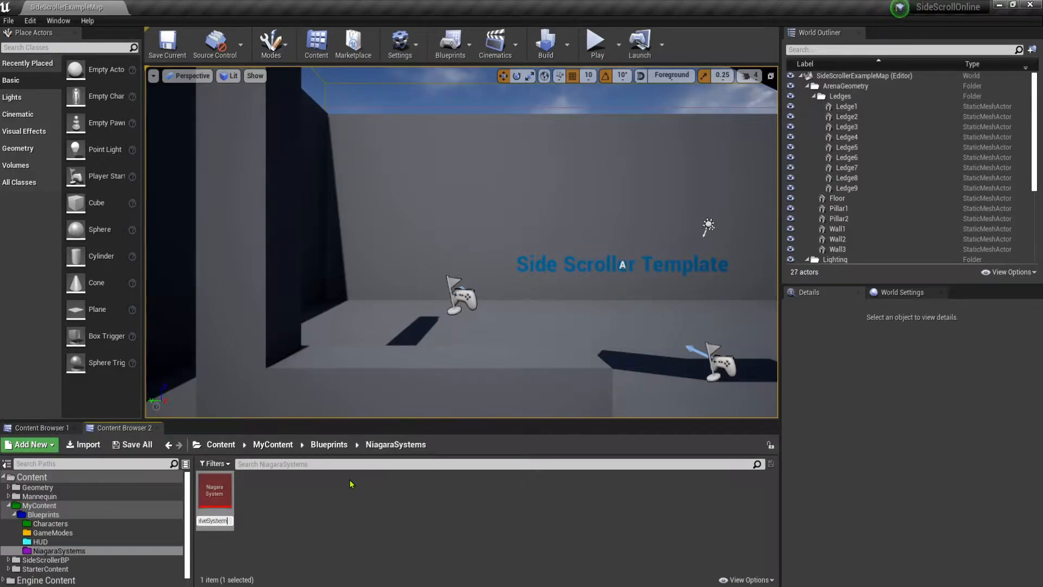
pyautogui.press('Return')
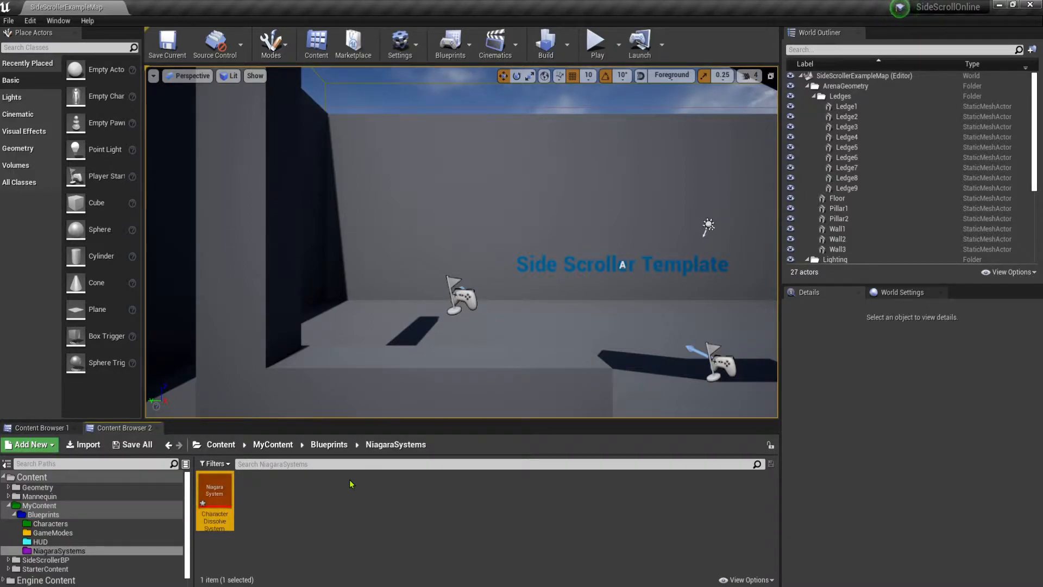
pyautogui.click(305, 503)
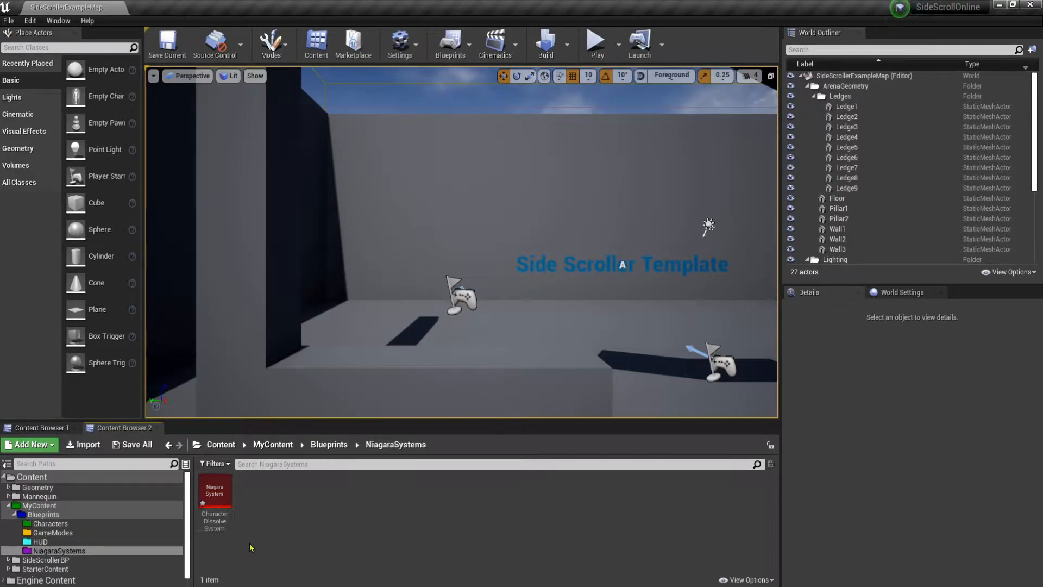
# Open CharacterDissolveSystem and, in its preview scene settings, turn Show Environment on and back off.
pyautogui.doubleClick(215, 494)
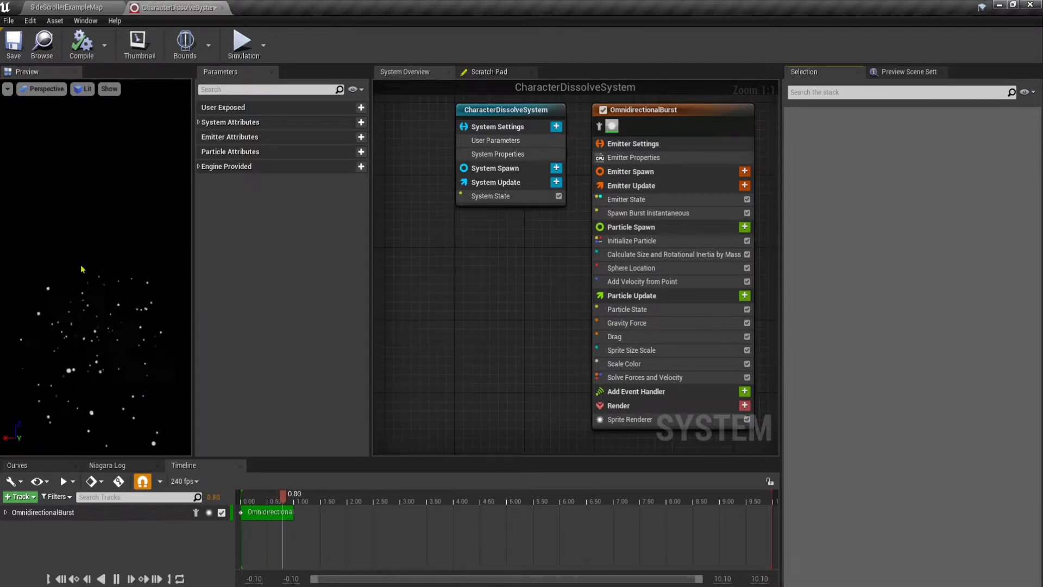
pyautogui.click(924, 72)
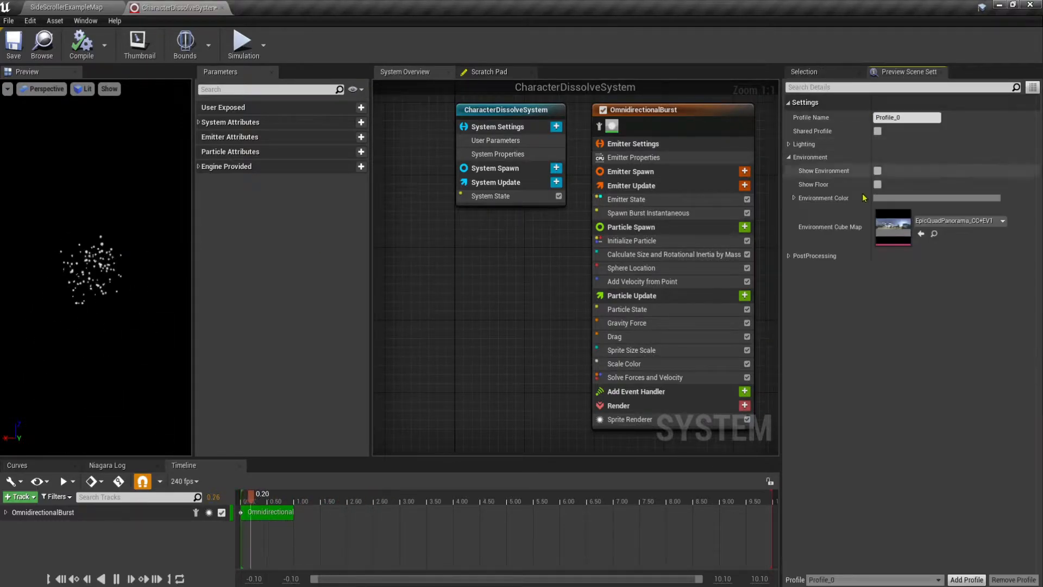
pyautogui.click(877, 170)
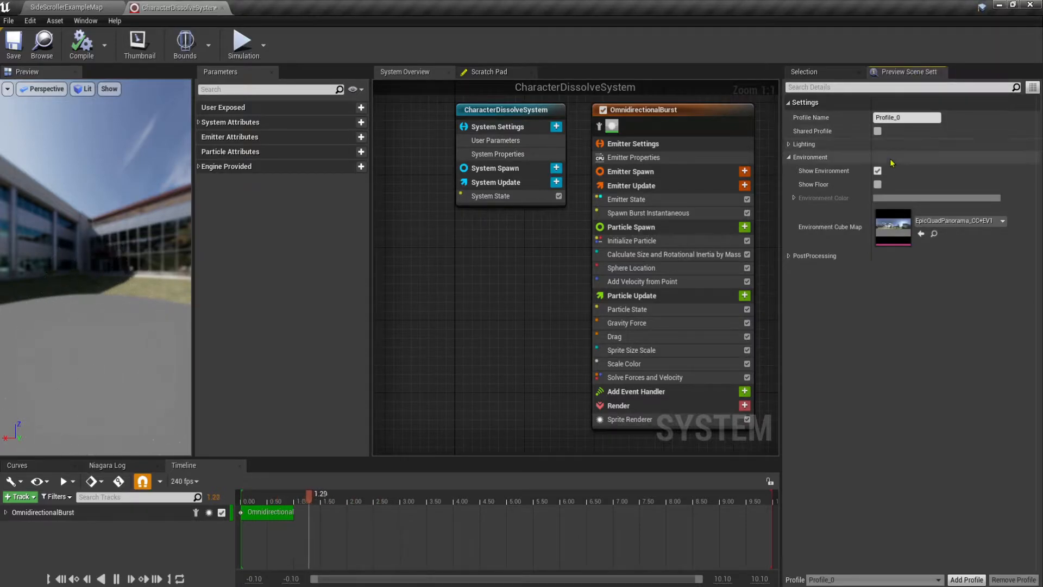
pyautogui.click(877, 171)
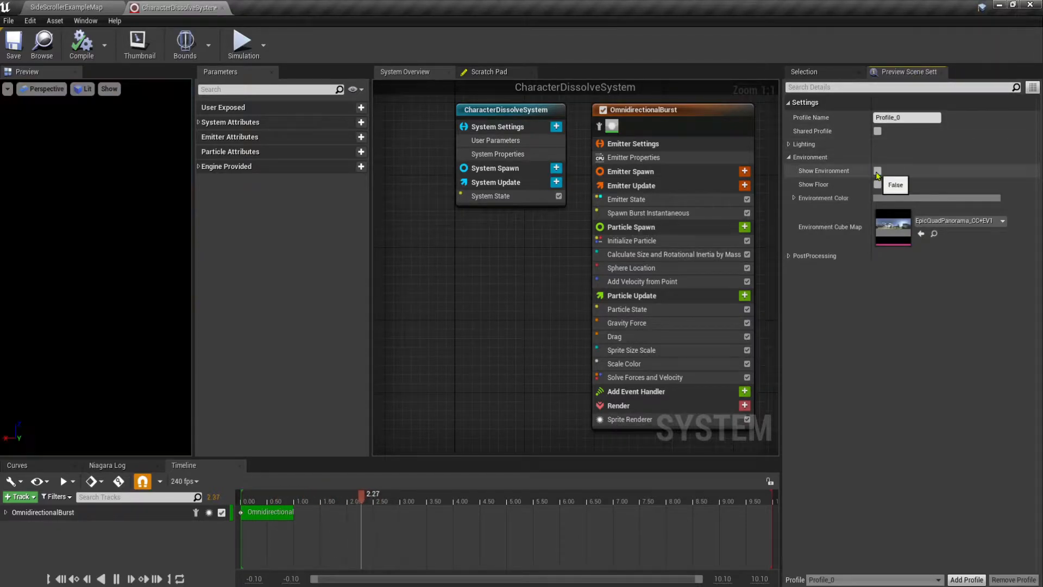
# Close and reopen the preview scene settings, and turn Show Environment on and back off.
pyautogui.click(82, 22)
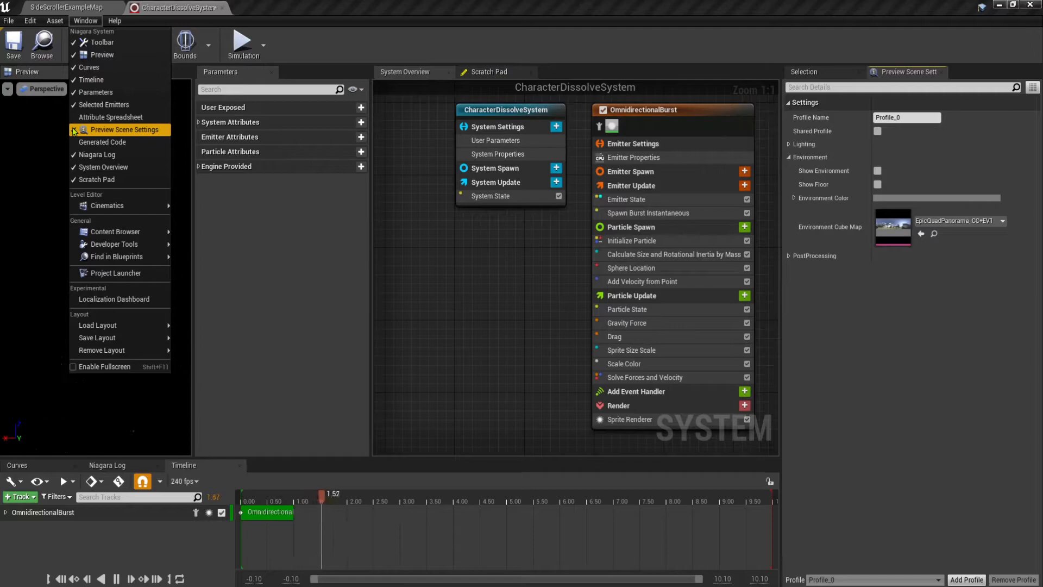
pyautogui.click(115, 130)
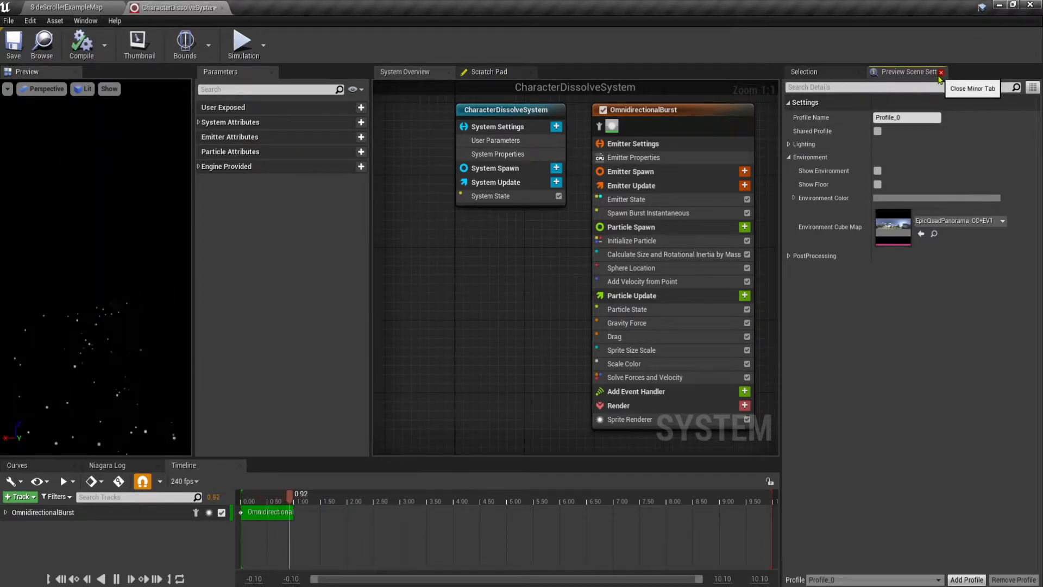
pyautogui.click(944, 72)
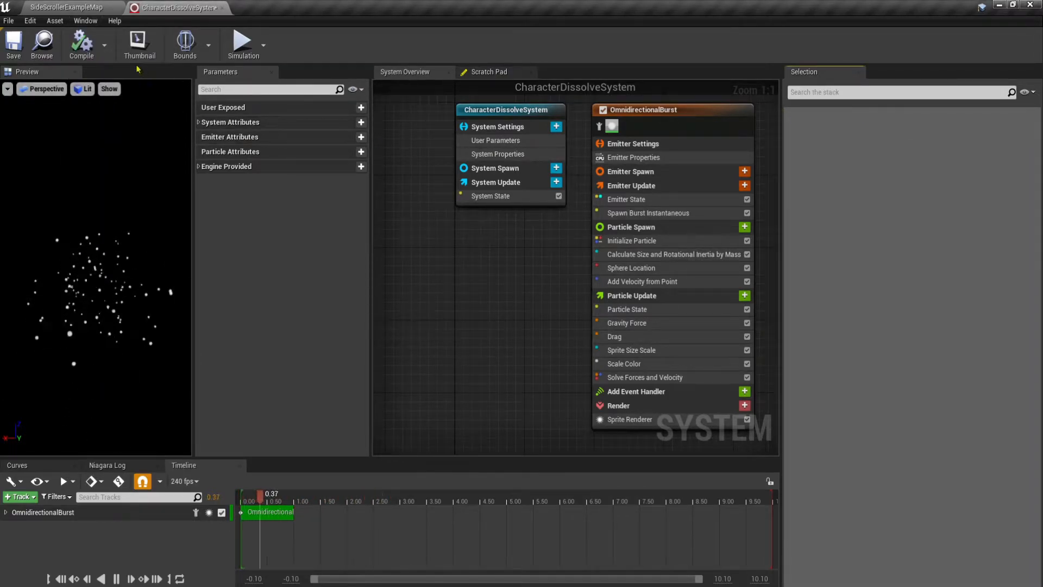
pyautogui.click(85, 20)
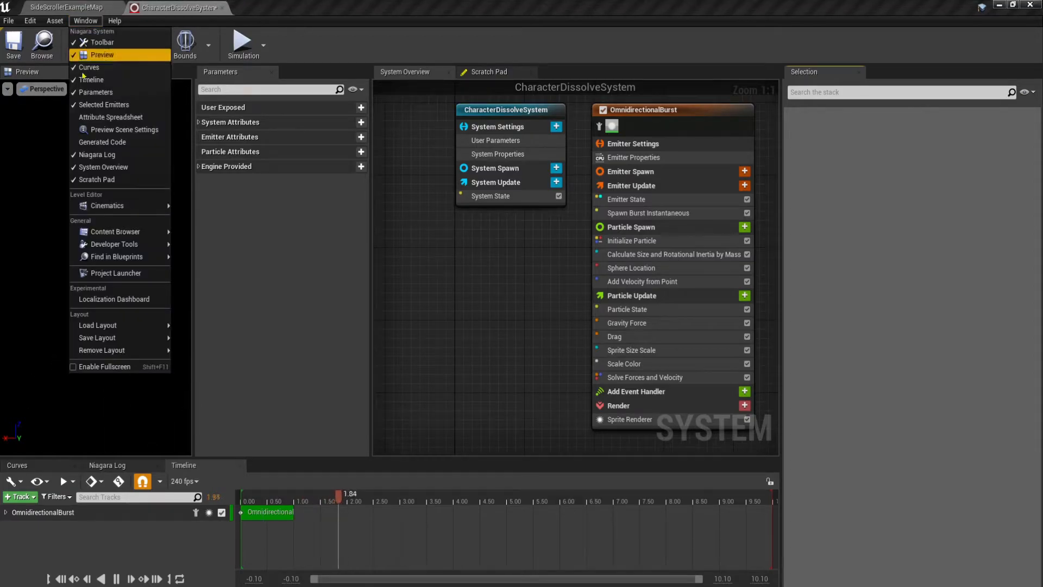
pyautogui.click(112, 130)
pyautogui.click(878, 171)
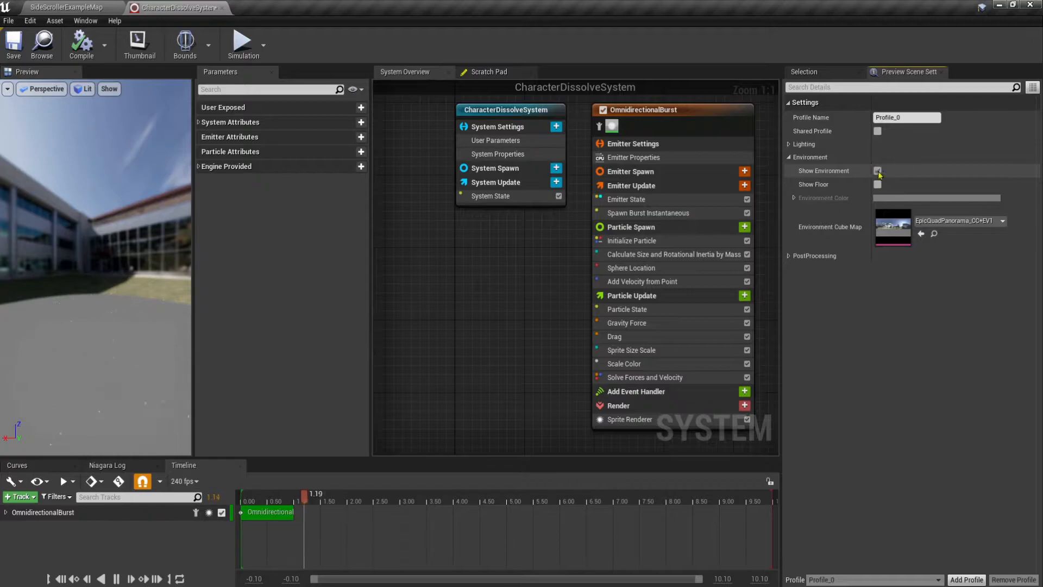
pyautogui.click(878, 171)
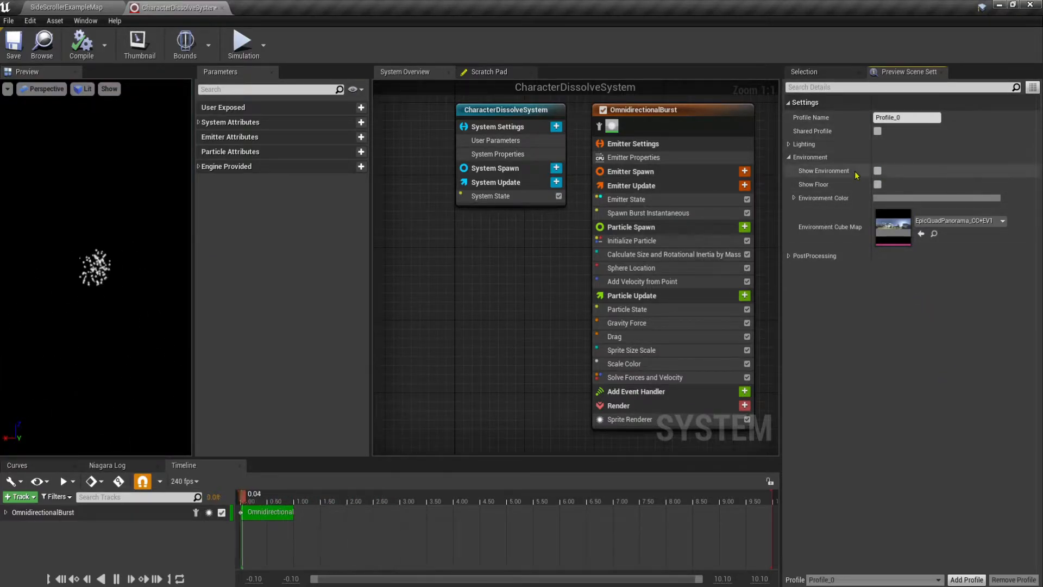
# Set the Z gravity of the OmnidirectionalBurst emitter's Gravity Force module to 500.
pyautogui.click(815, 73)
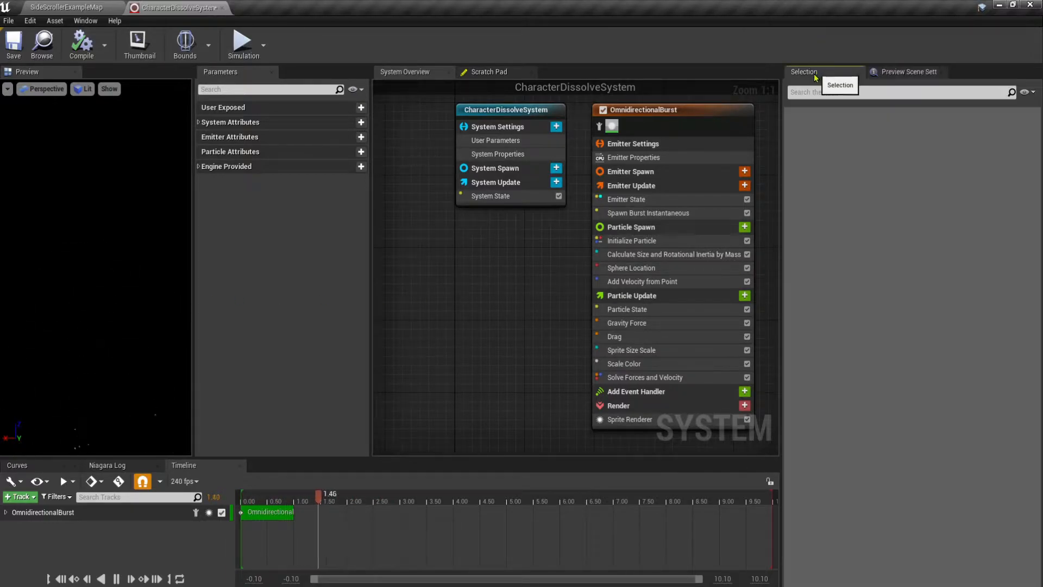
pyautogui.moveTo(533, 242); pyautogui.dragTo(489, 242, button='right')
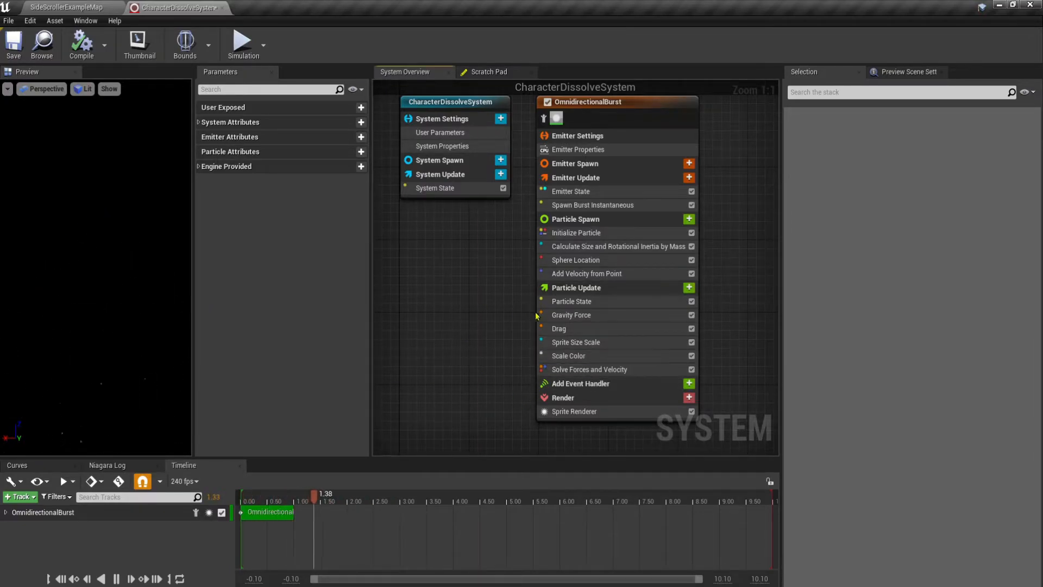
pyautogui.click(577, 317)
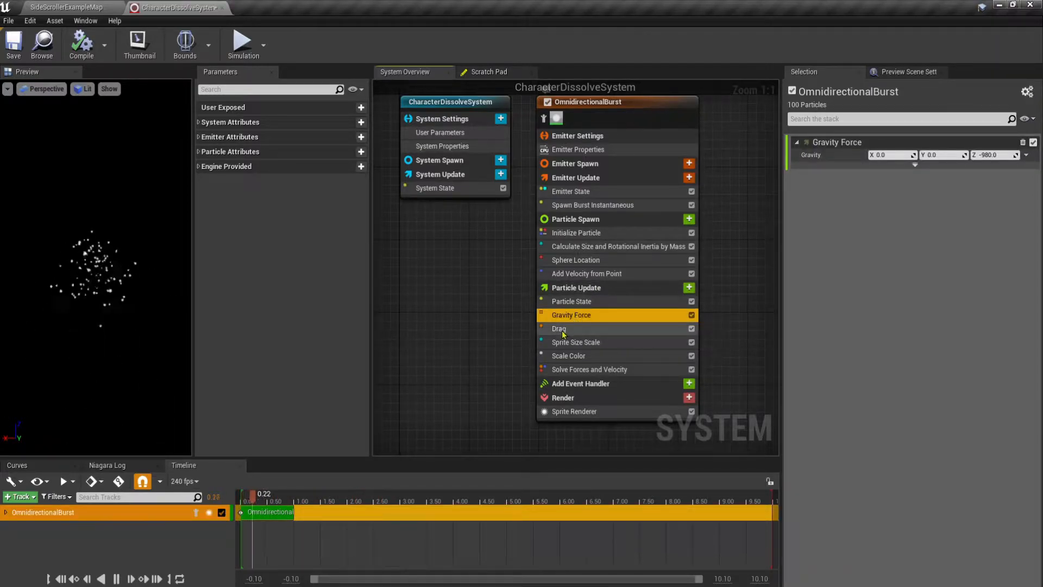
pyautogui.click(990, 154)
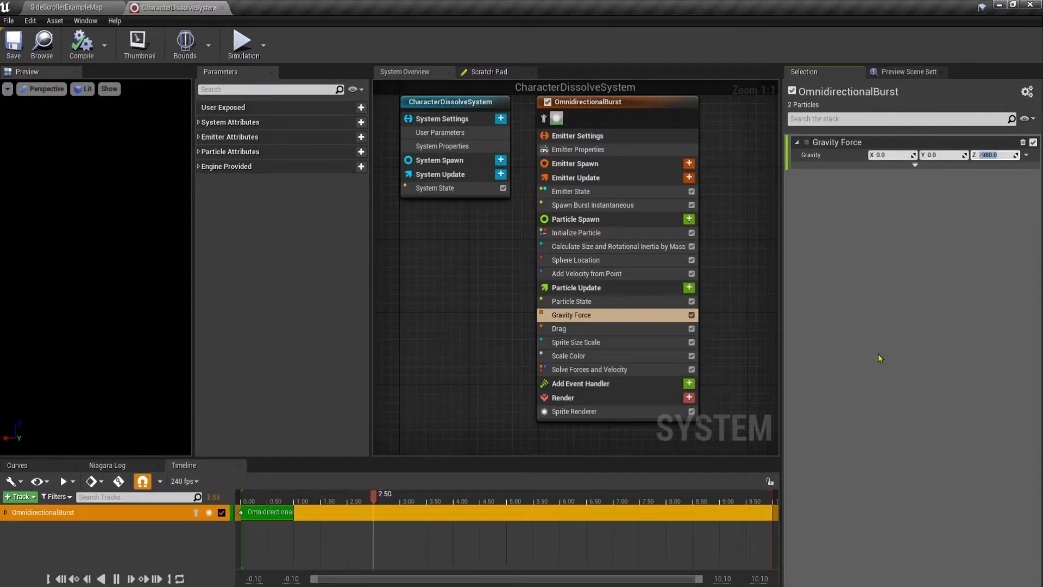
pyautogui.write('500')
pyautogui.press('Return')
pyautogui.press('Return')
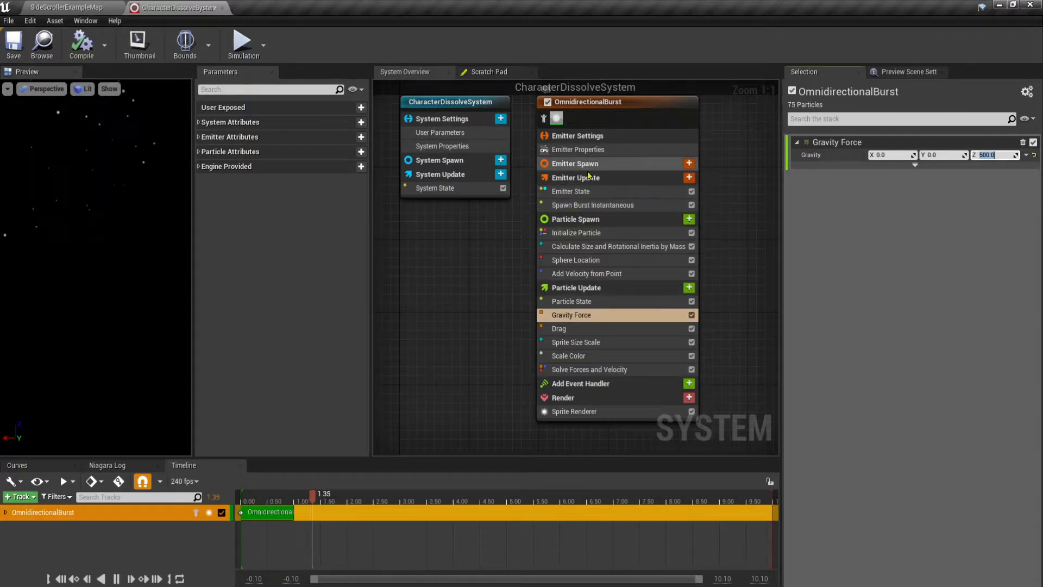
# Set the Spawn Count of the emitter's Spawn Burst Instantaneous module to 3000.
pyautogui.click(593, 206)
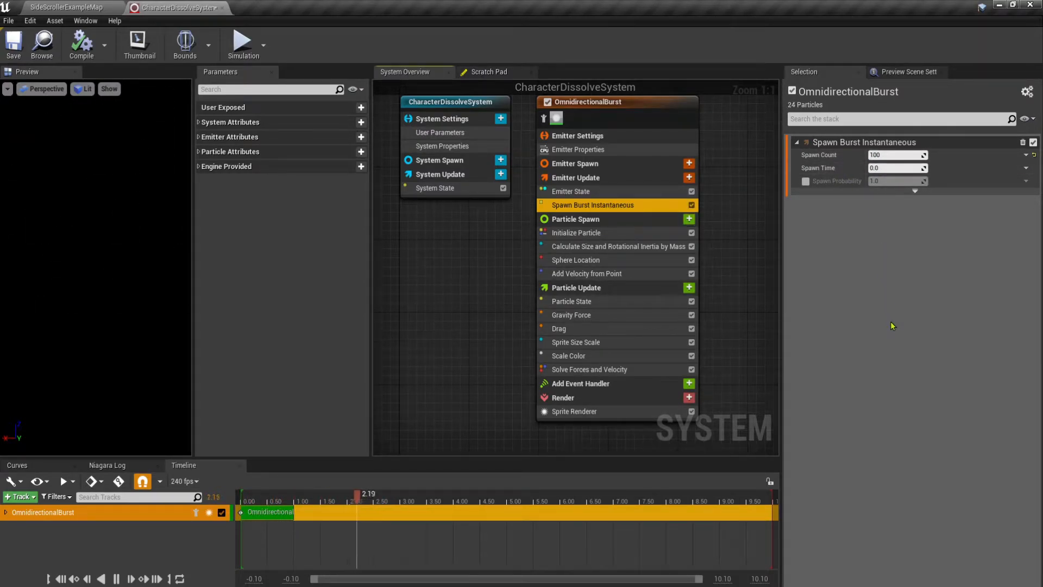
pyautogui.click(890, 154)
pyautogui.write('3000')
pyautogui.press('Return')
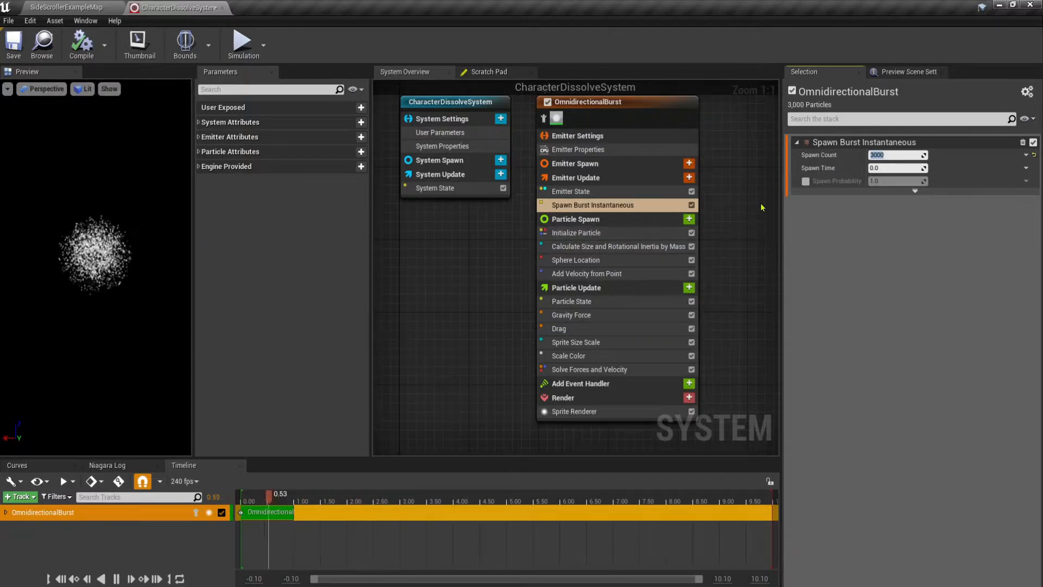
# Set the Initialize Particle color to green 50 and blue 100, trying blue at 50 first, and accept the color.
pyautogui.click(614, 192)
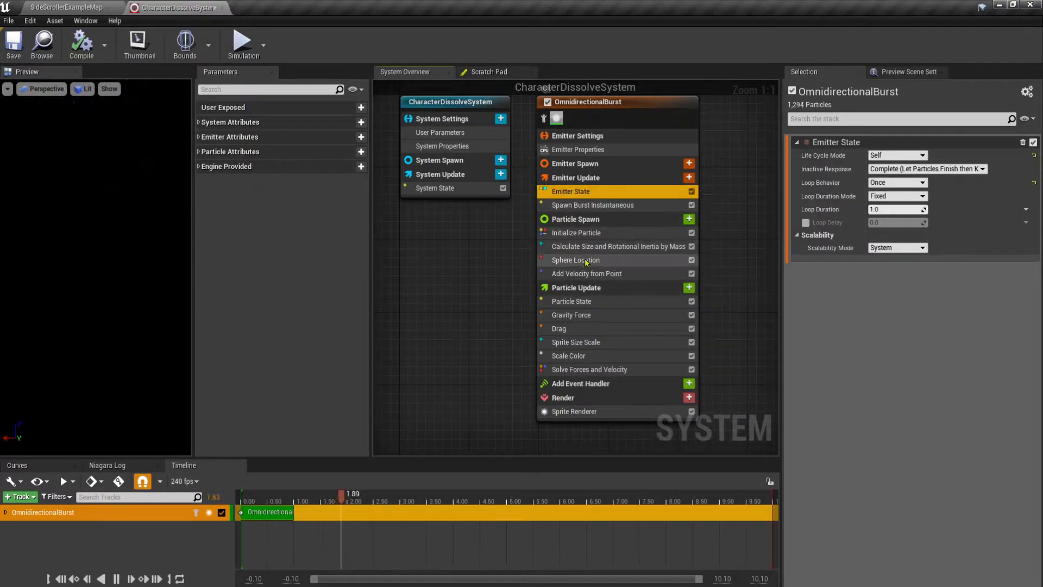
pyautogui.click(579, 236)
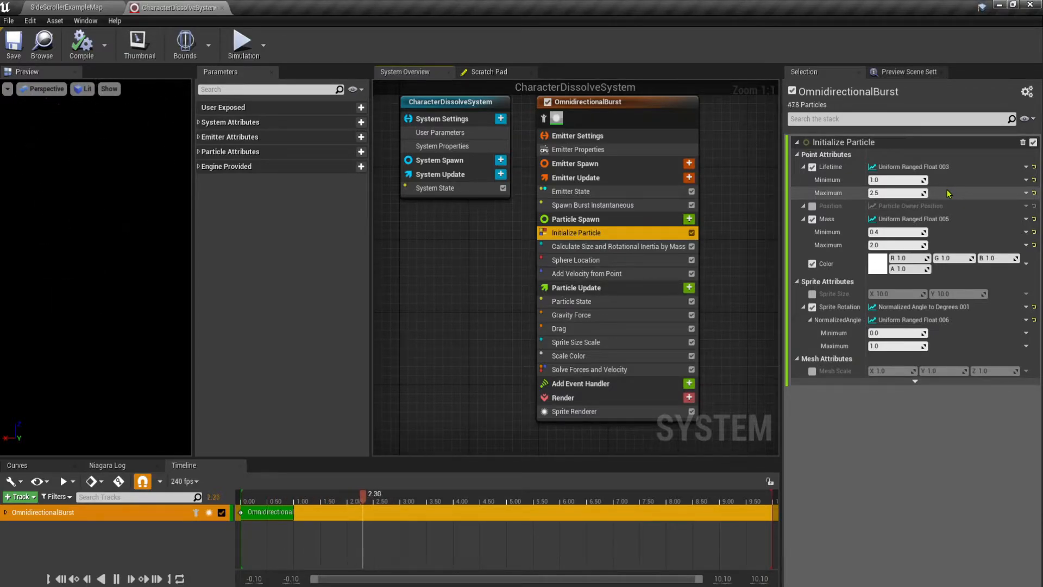
pyautogui.click(878, 266)
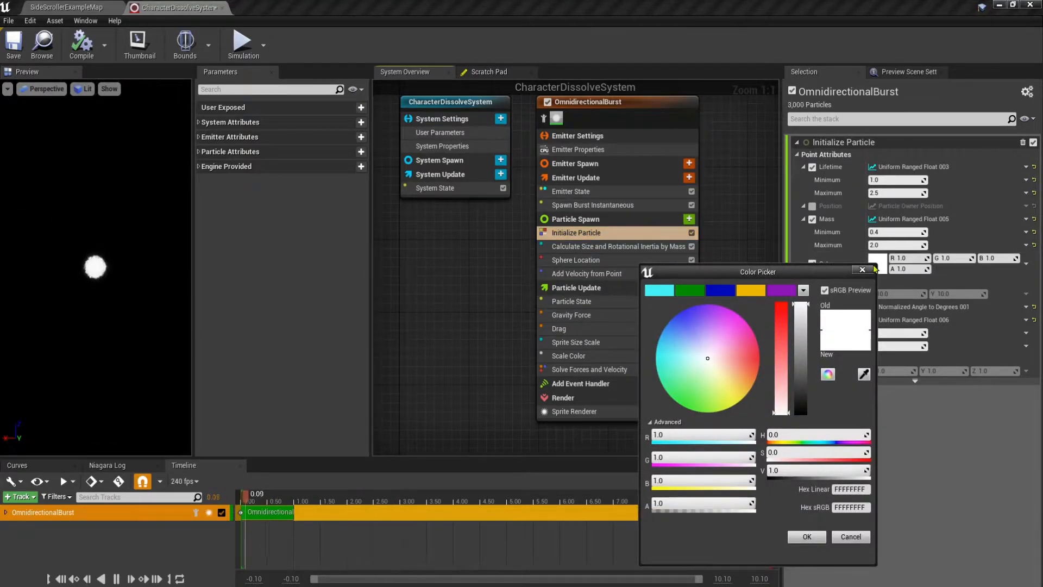
pyautogui.click(686, 482)
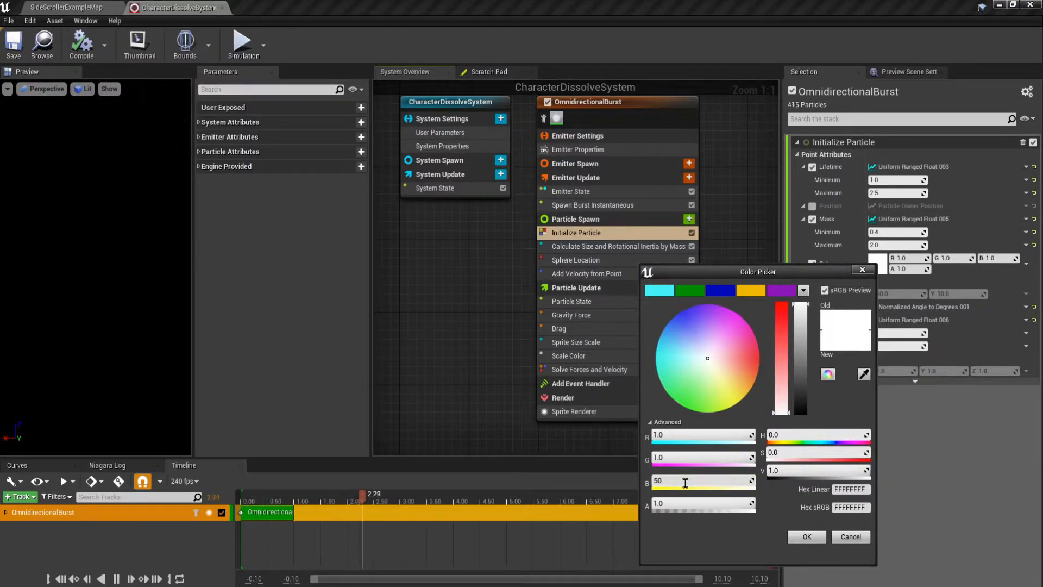
pyautogui.press('Return')
pyautogui.click(675, 503)
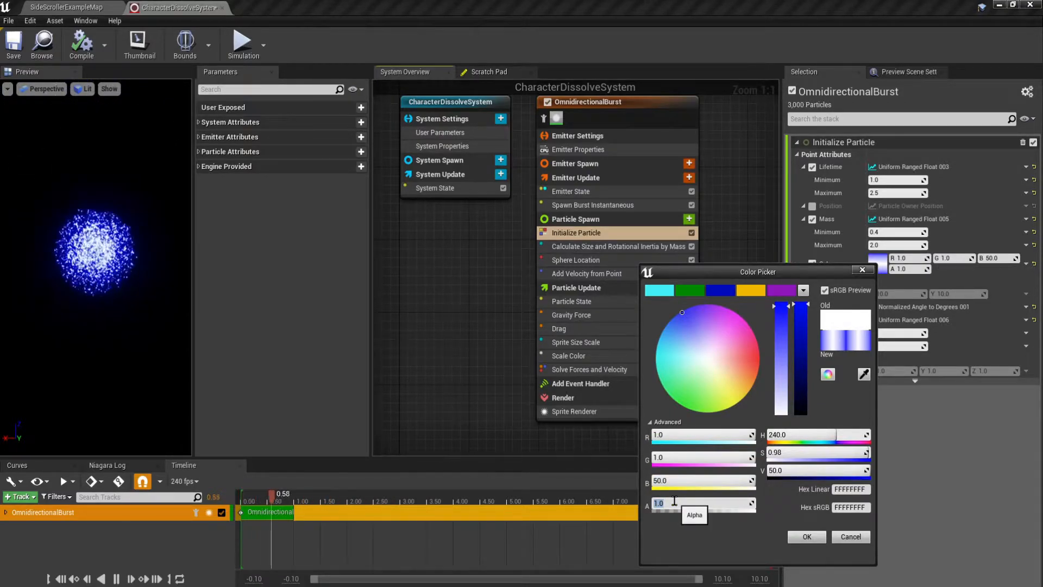
pyautogui.click(674, 480)
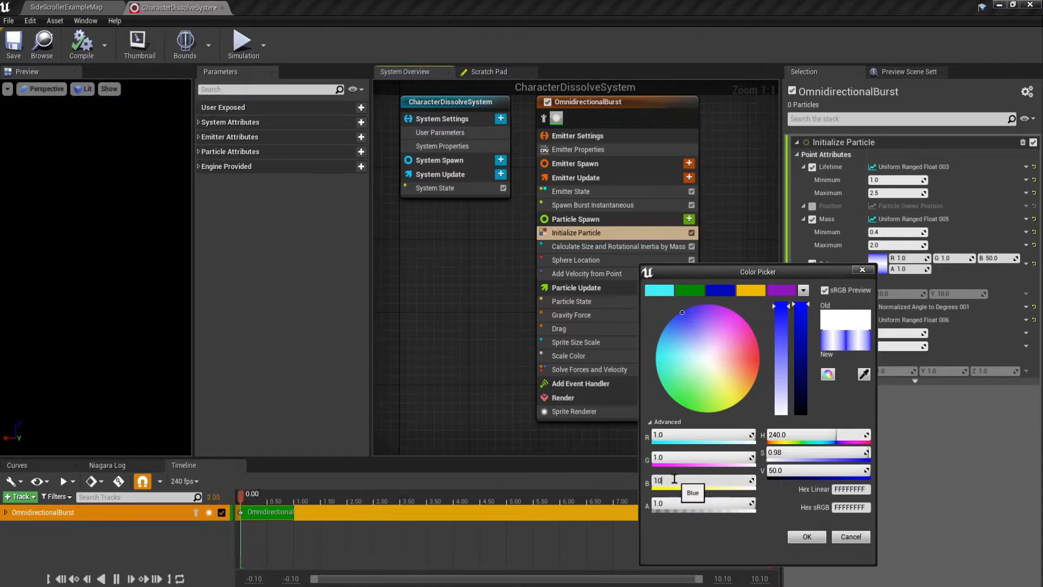
pyautogui.click(660, 457)
pyautogui.write('50')
pyautogui.press('Return')
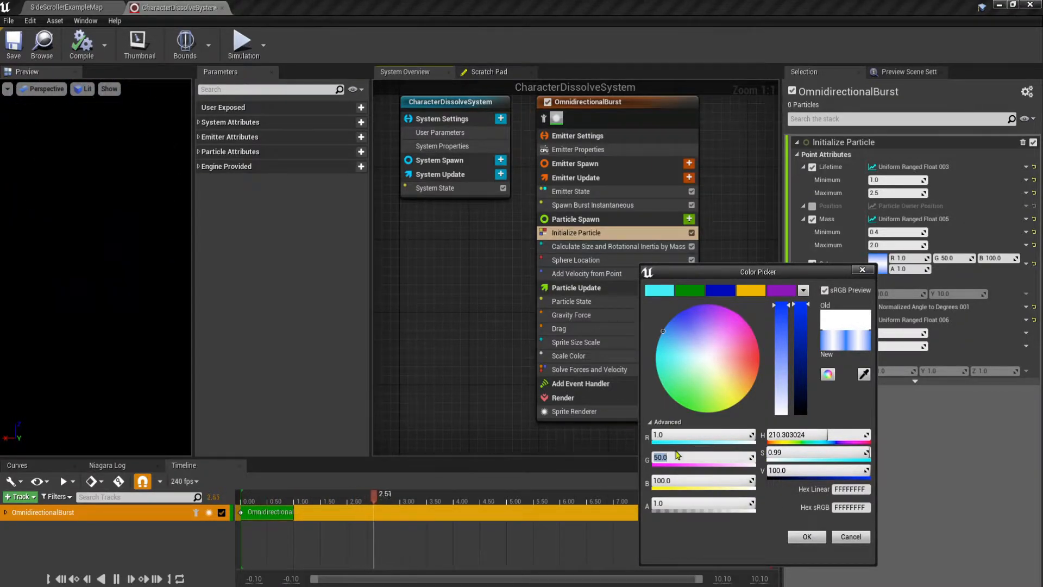
pyautogui.click(808, 537)
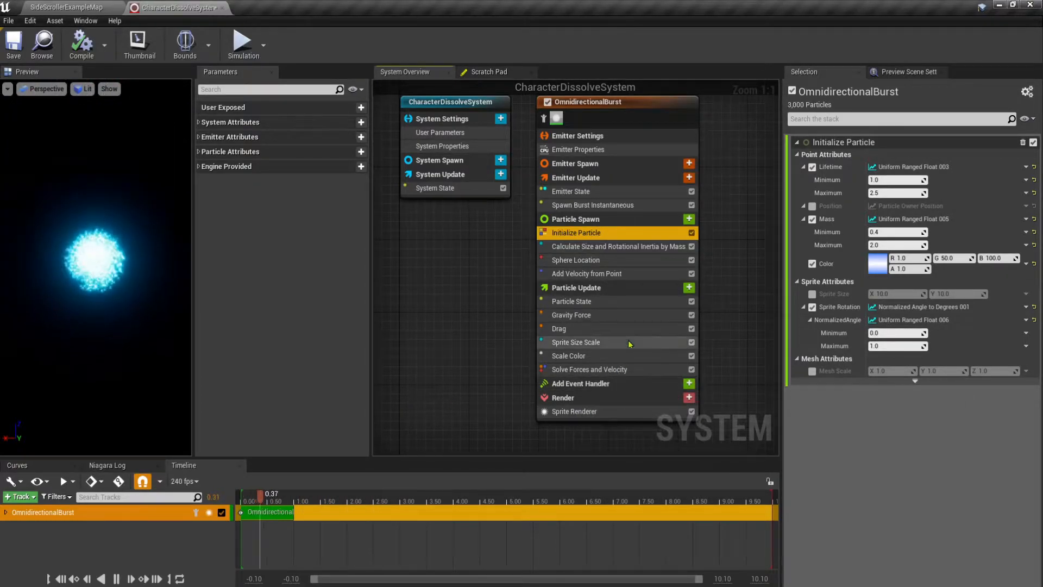
# Add a Point Force module to Particle Update and apply the suggested fix for its unmet dependency.
pyautogui.click(688, 288)
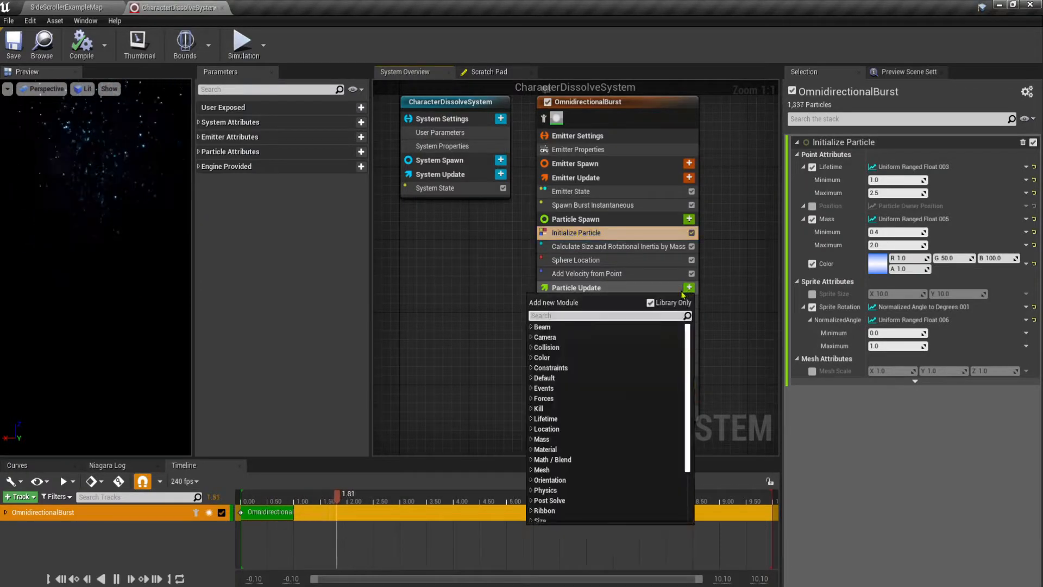
pyautogui.write('force')
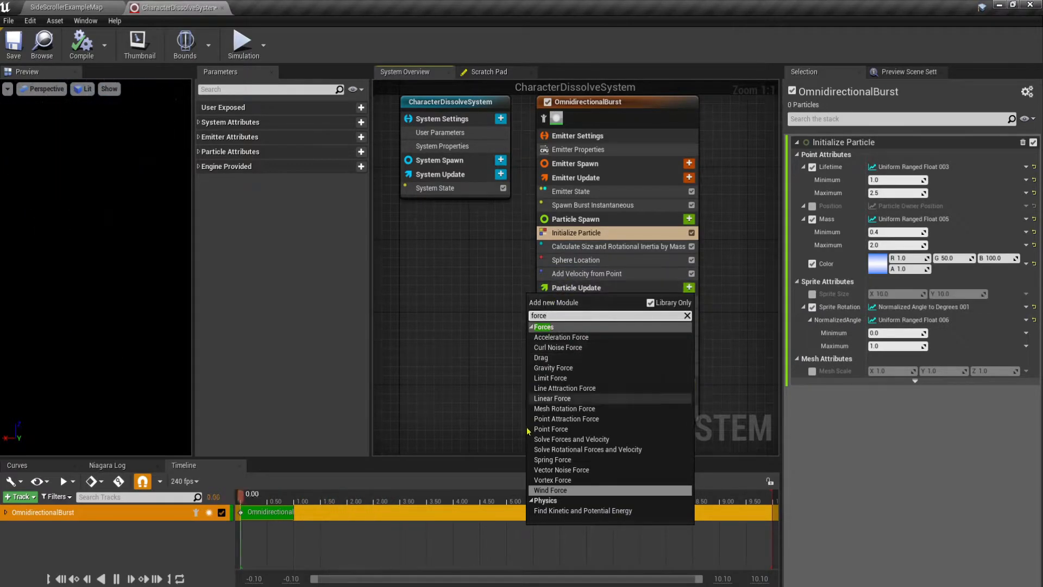
pyautogui.click(557, 429)
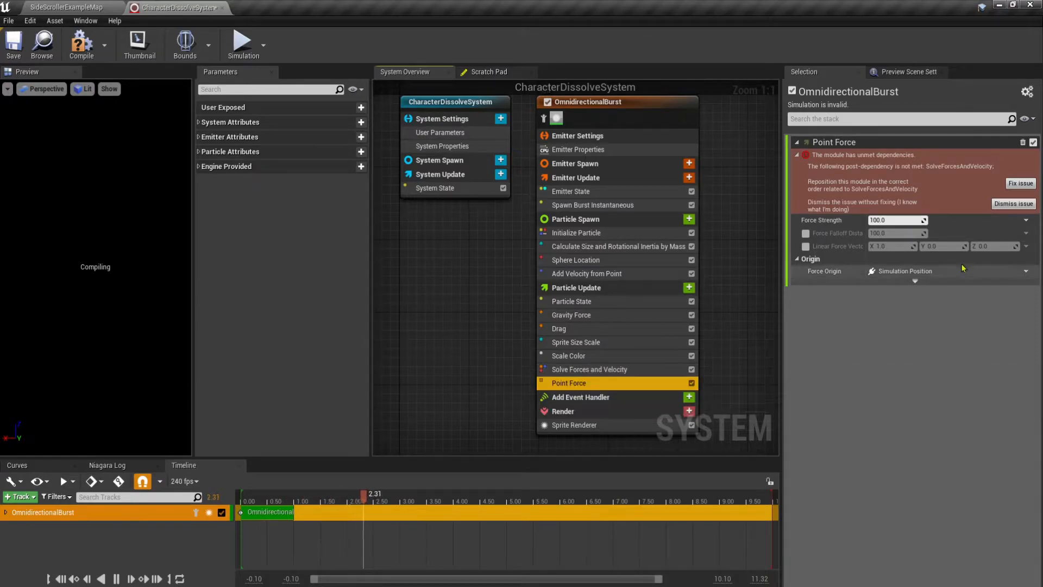
pyautogui.click(1013, 184)
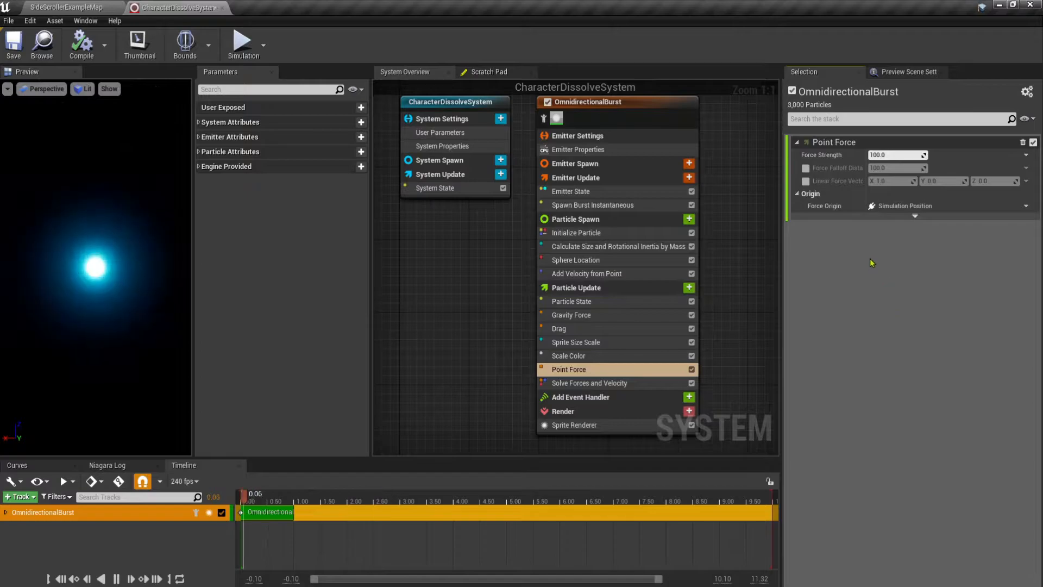
# Enable the Point Force module's Linear Force Vector and set its X to 0 and Z to 2.
pyautogui.click(806, 183)
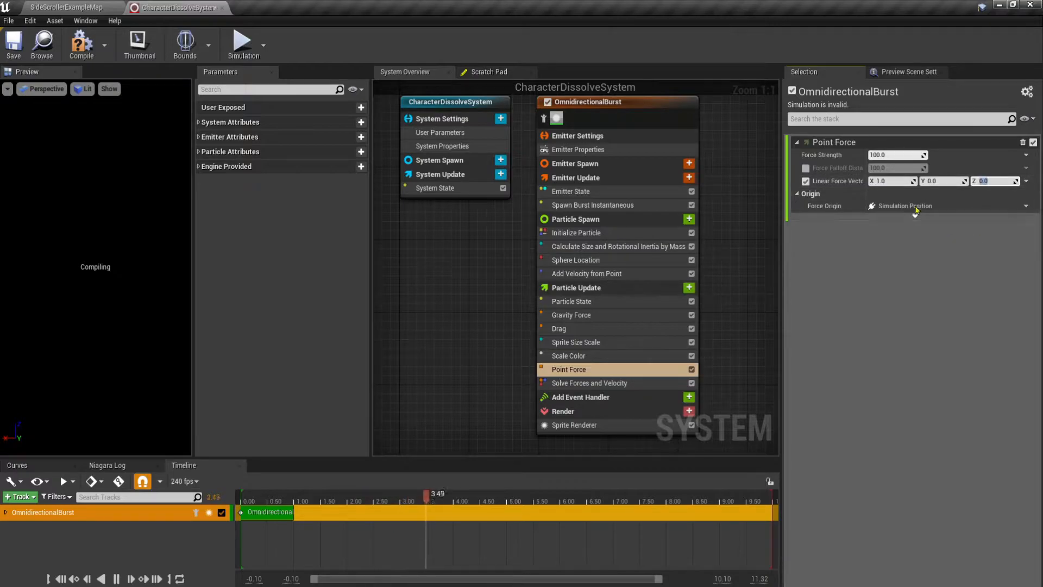
pyautogui.click(902, 181)
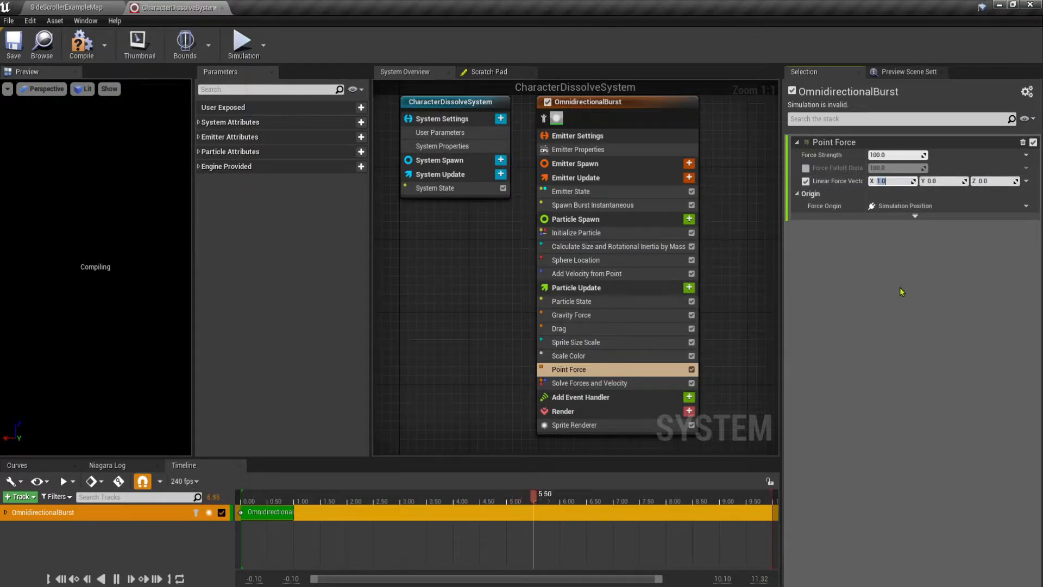
pyautogui.write('0')
pyautogui.press('Return')
pyautogui.click(993, 182)
pyautogui.write('2')
pyautogui.press('Return')
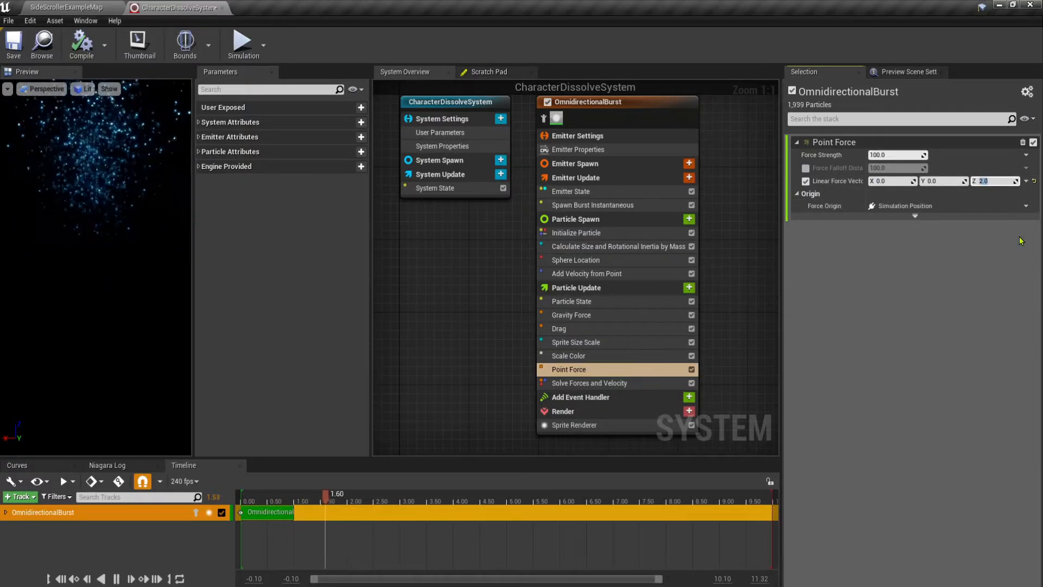
# Try a Force Strength of 500 on the Point Force module and settle on 250.
pyautogui.click(894, 154)
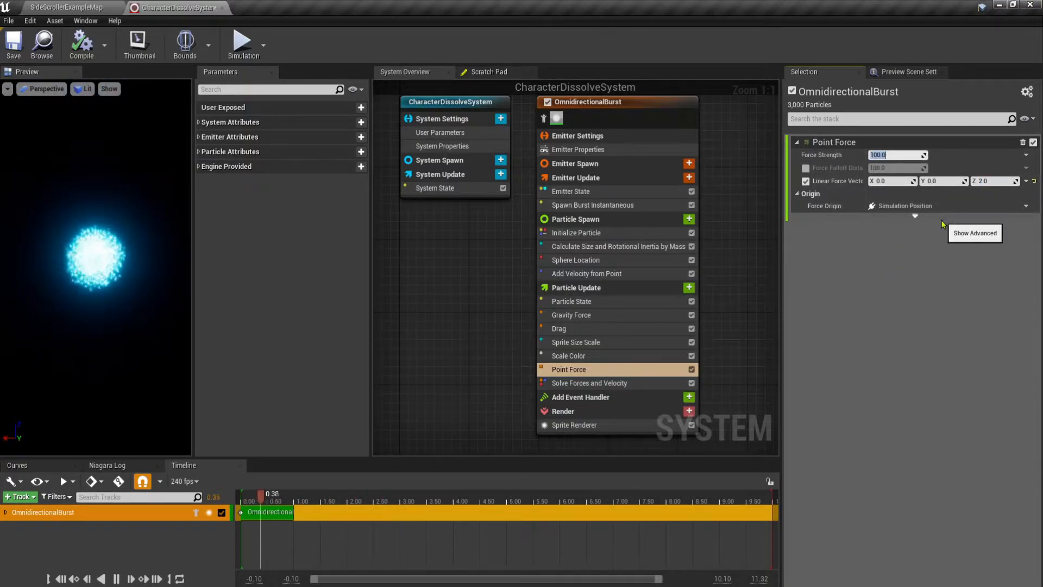
pyautogui.write('500')
pyautogui.press('Return')
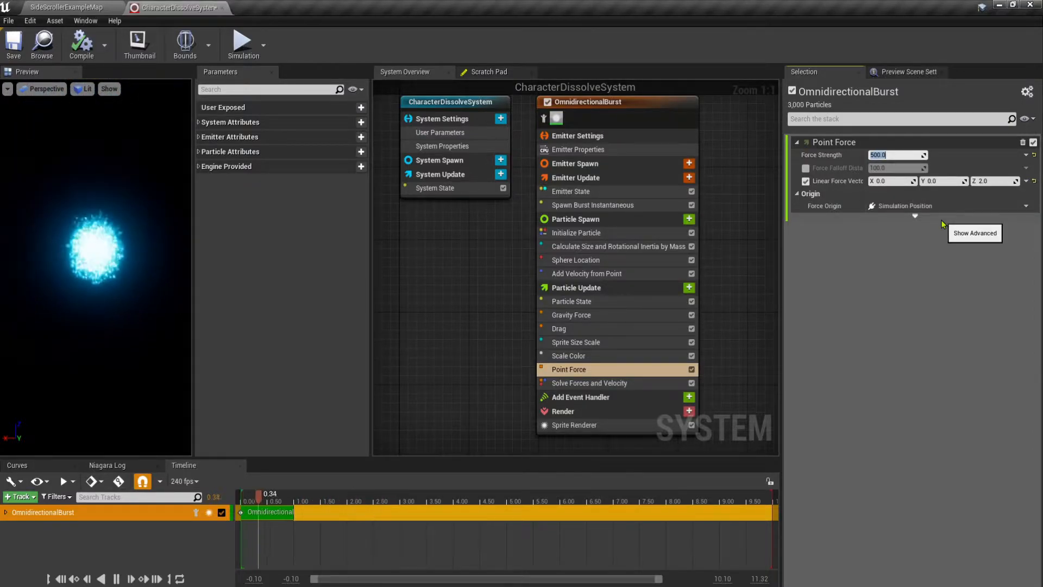
pyautogui.write('250')
pyautogui.press('Return')
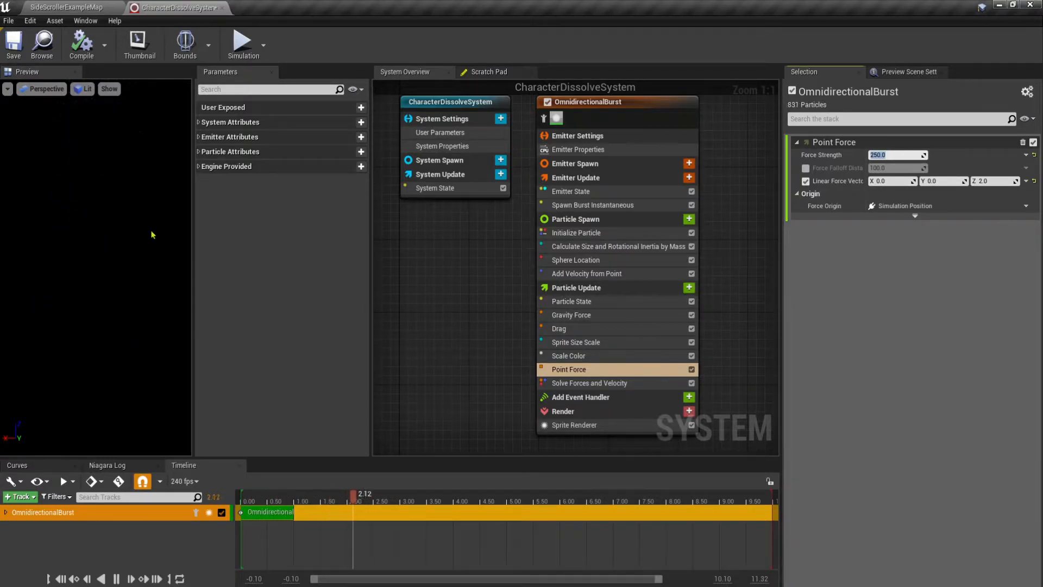
# Re-enter 2 as the Z value of the Point Force module's Linear Force Vector.
pyautogui.click(998, 181)
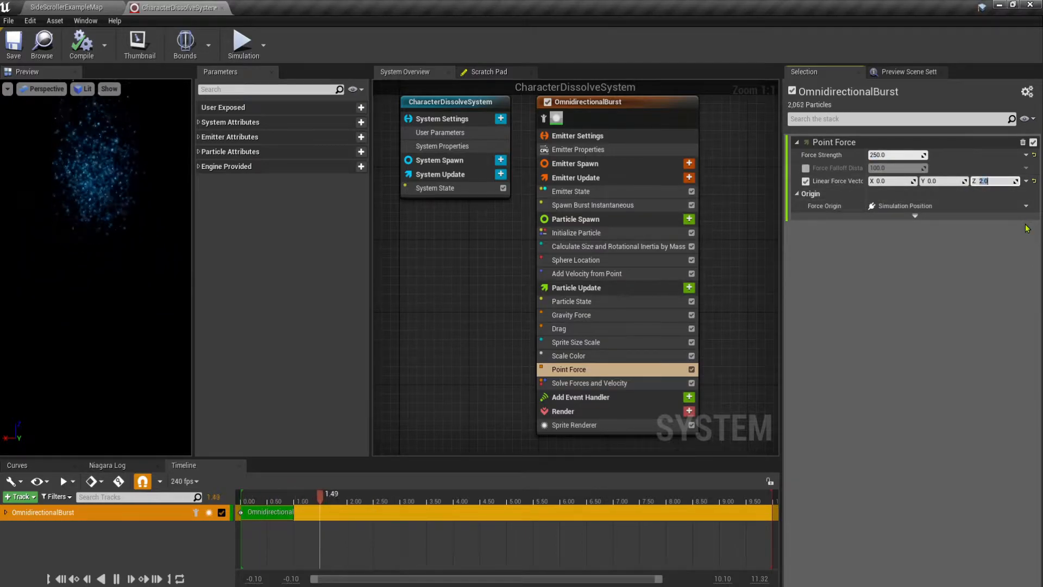
pyautogui.press('Return')
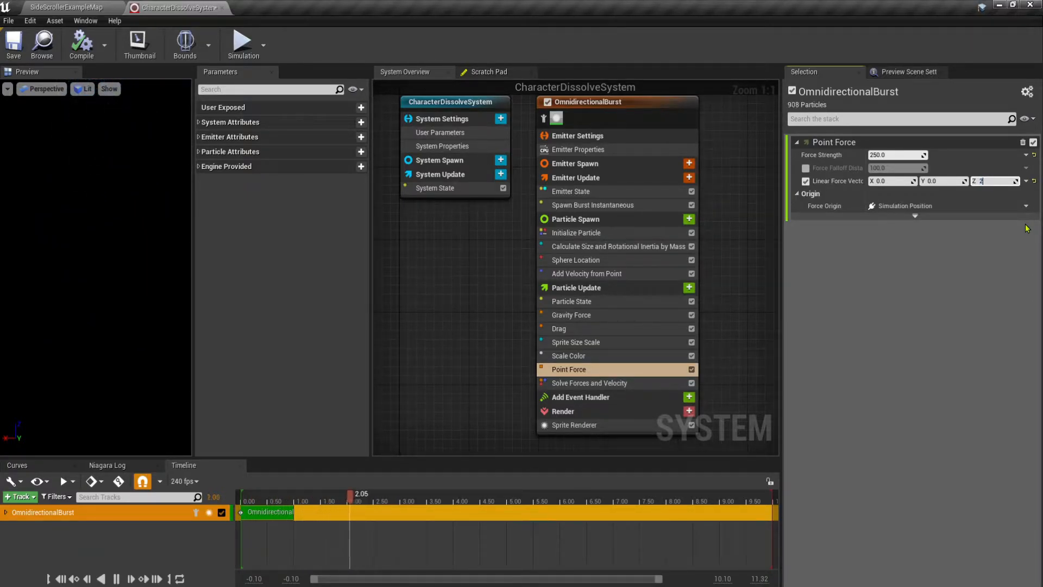
pyautogui.write('2')
pyautogui.press('Return')
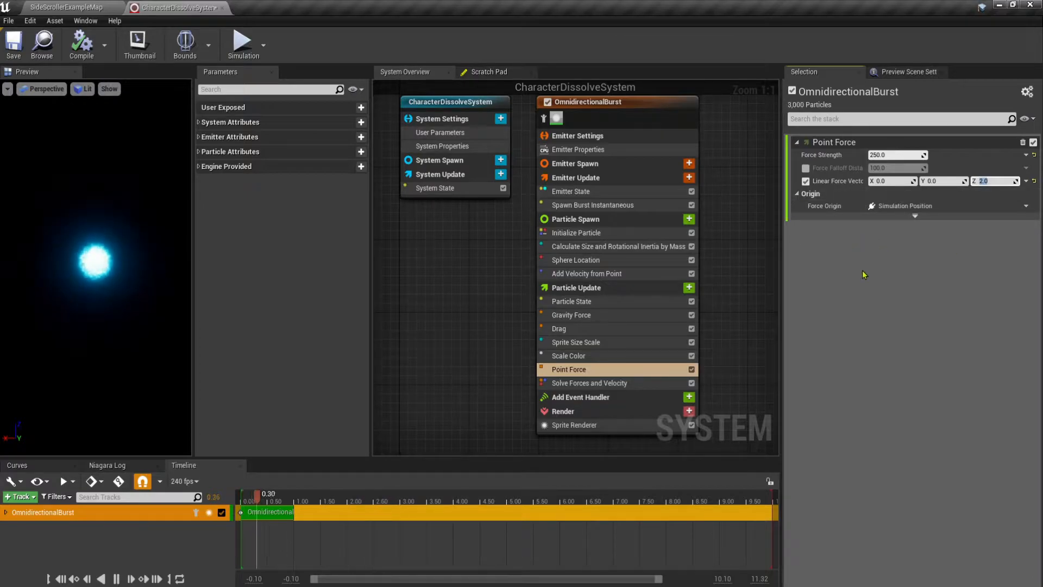
pyautogui.click(983, 180)
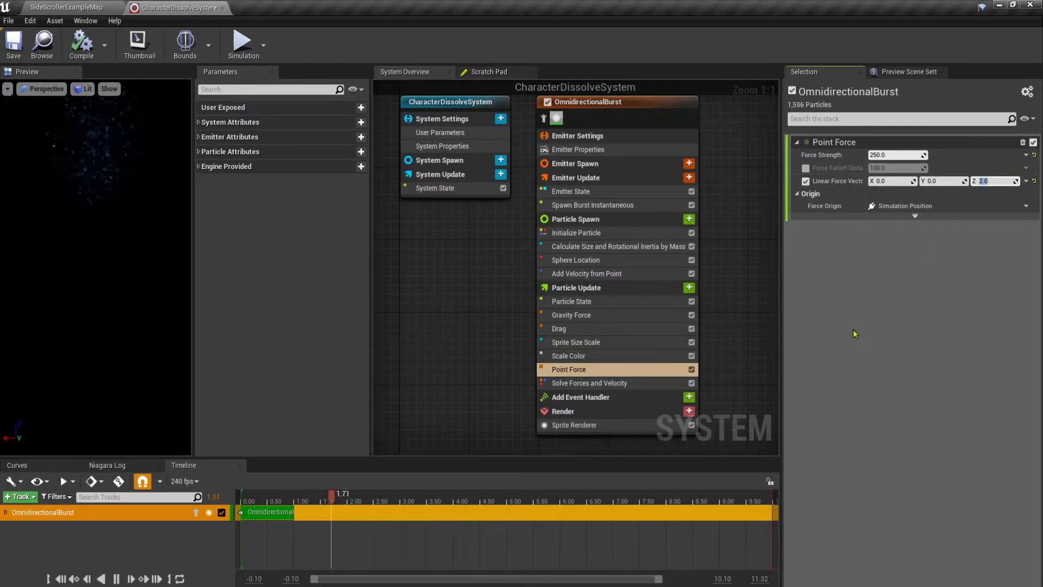
# Add a Vortex Force module to Particle Update and apply the suggested fix for its unmet dependency.
pyautogui.click(688, 290)
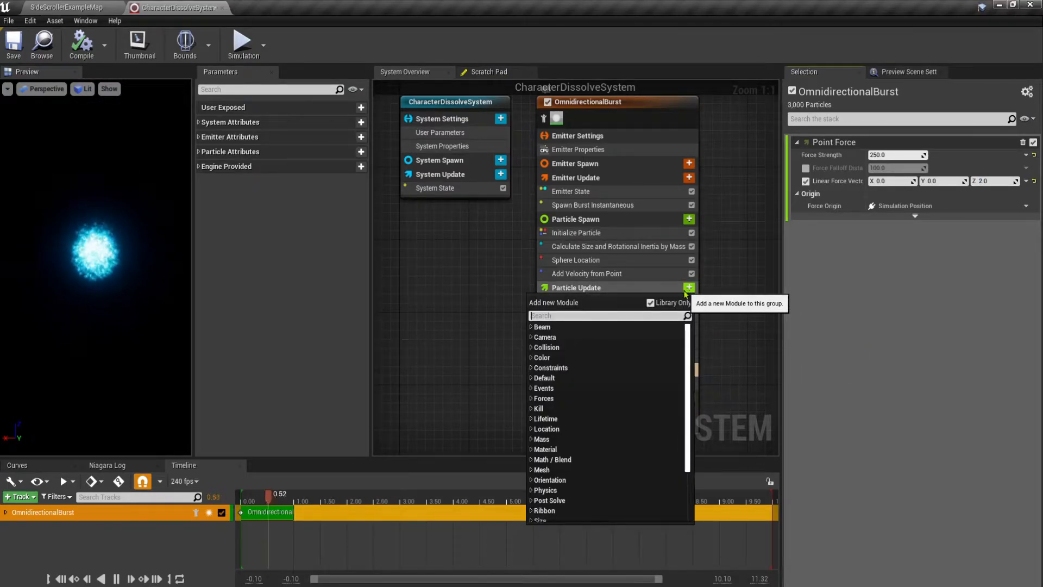
pyautogui.write('vo')
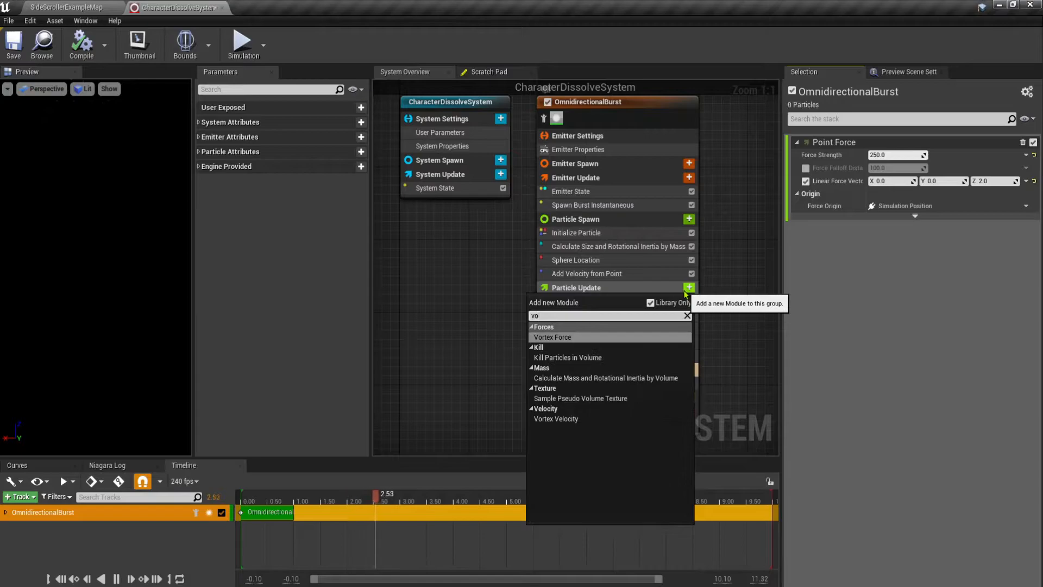
pyautogui.click(553, 337)
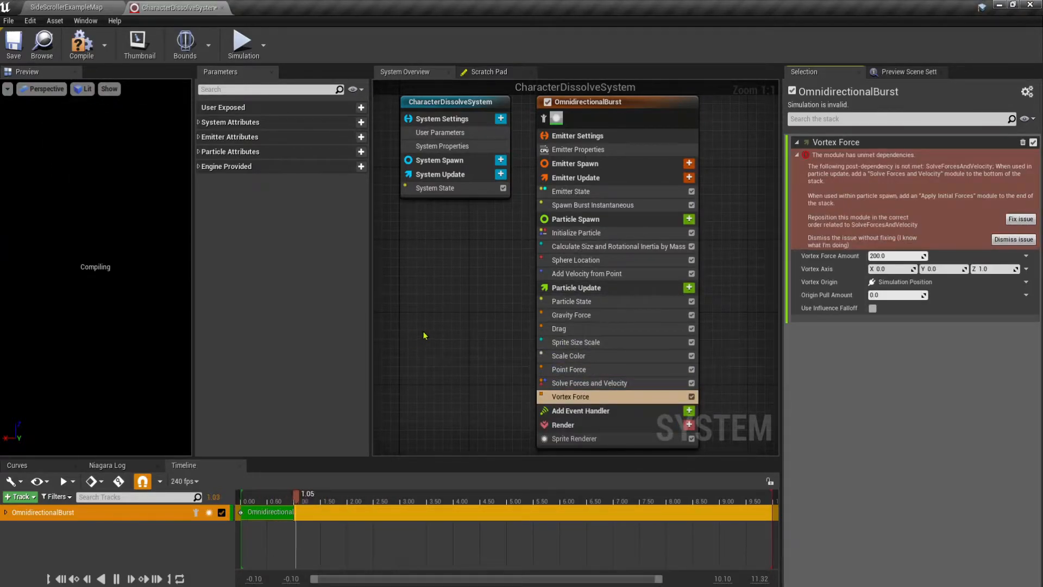
pyautogui.click(1013, 220)
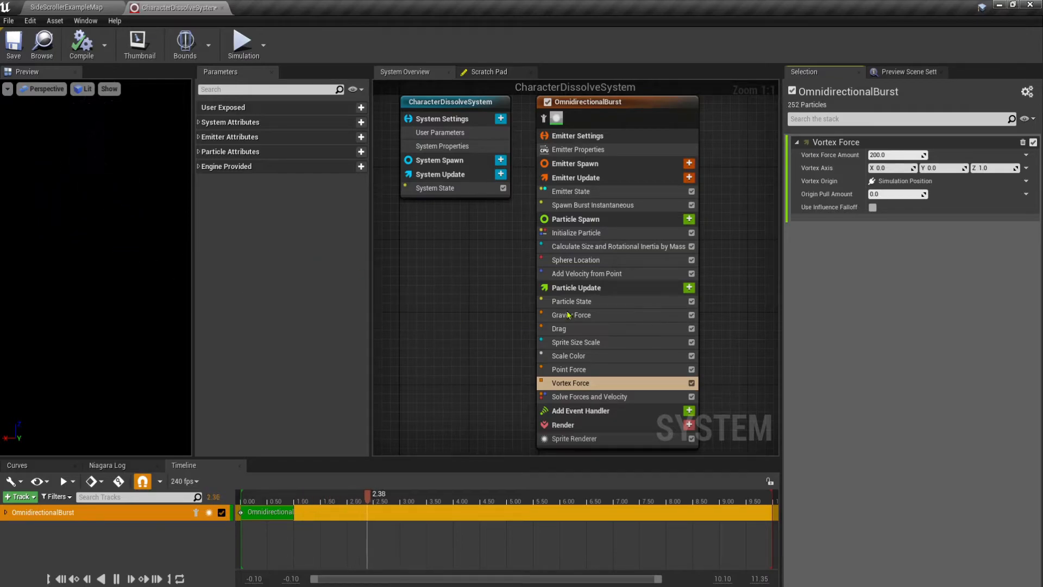
# Try a Vortex Force Amount of 800 with Vortex Axis Z values of 2 and 1.5.
pyautogui.click(893, 155)
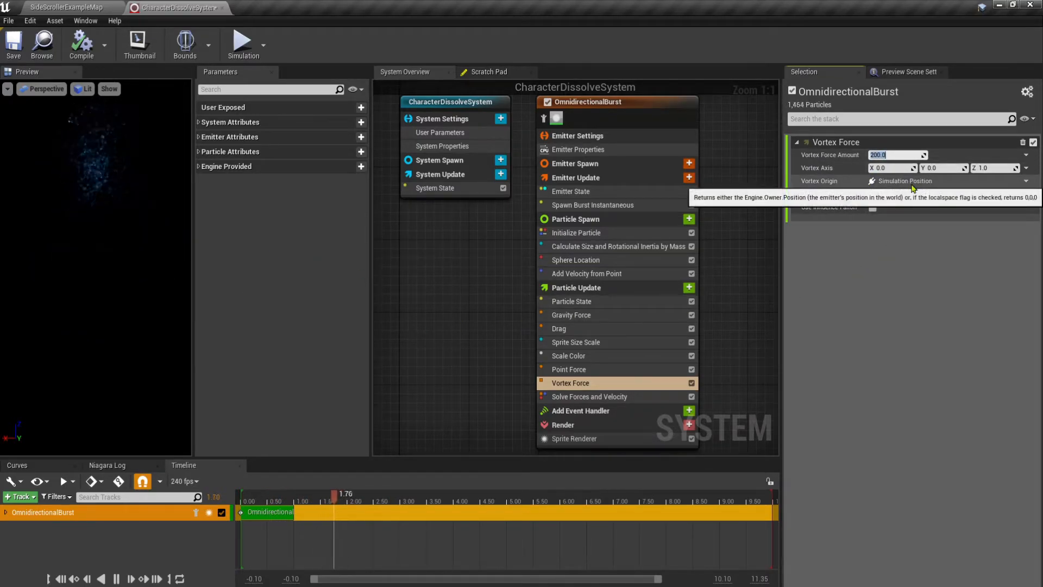
pyautogui.write('800')
pyautogui.press('Return')
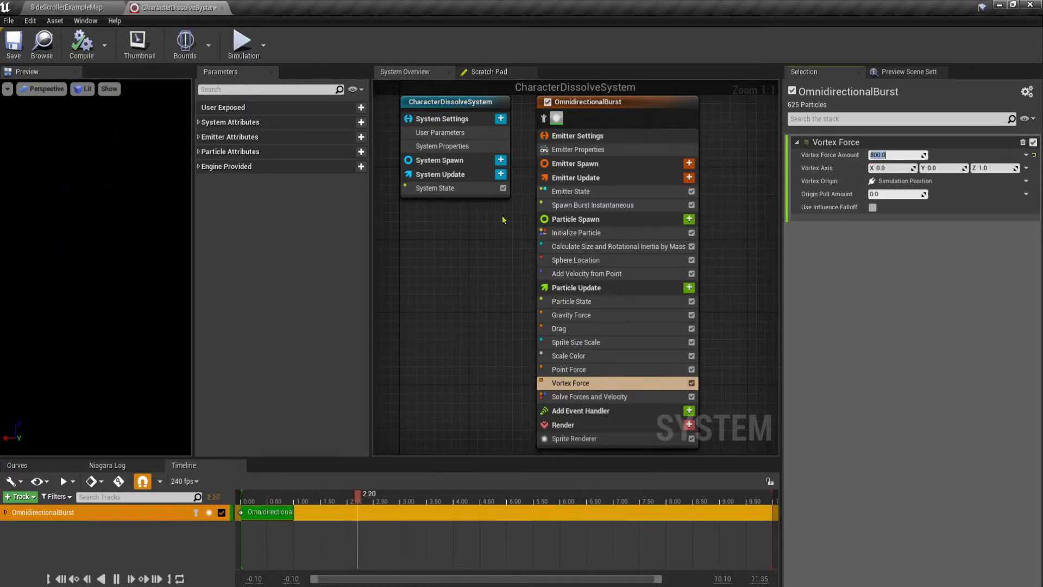
pyautogui.click(997, 169)
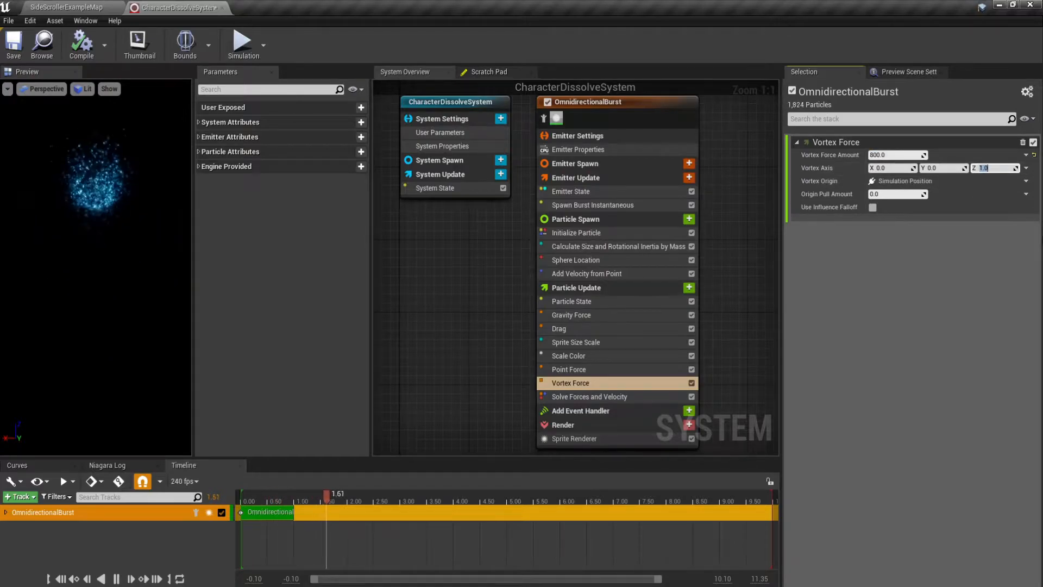
pyautogui.press('Return')
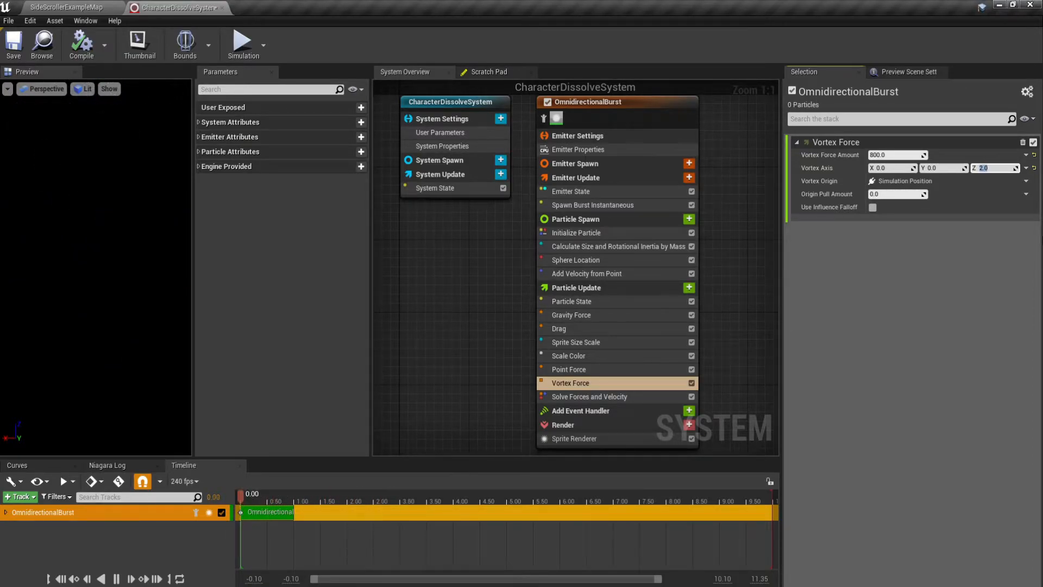
pyautogui.press('Return')
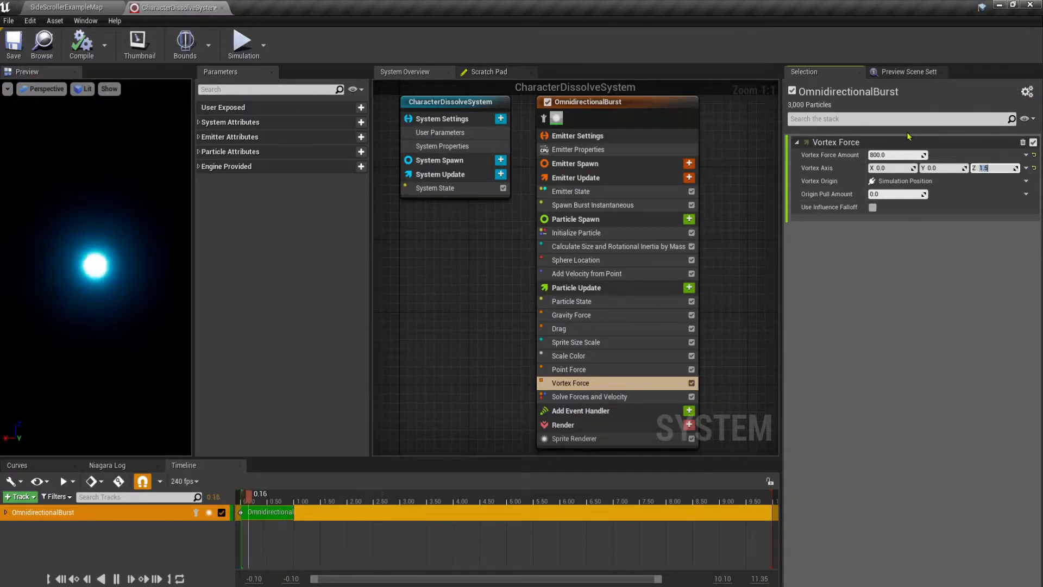
# Set the Vortex Force Amount to 1000, then try 1 for the Vortex Axis Z and settle on 0.5.
pyautogui.click(893, 155)
pyautogui.write('10')
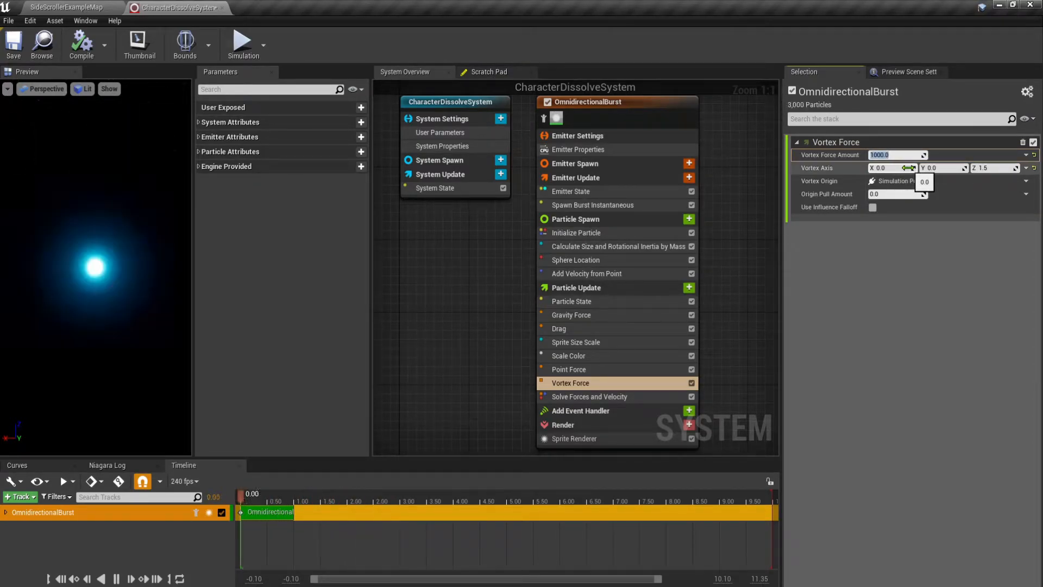
pyautogui.click(995, 169)
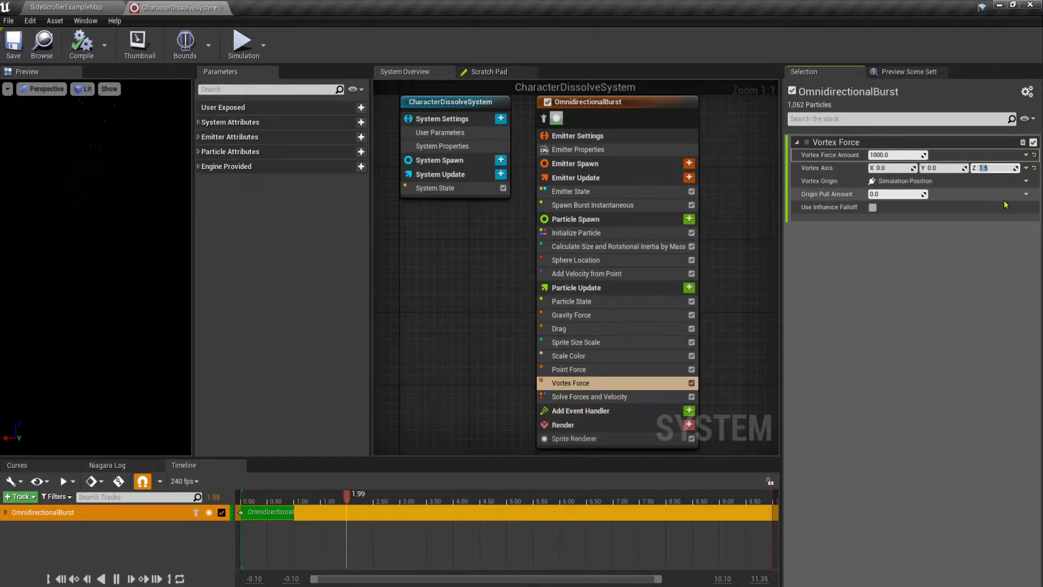
pyautogui.write('1')
pyautogui.press('Return')
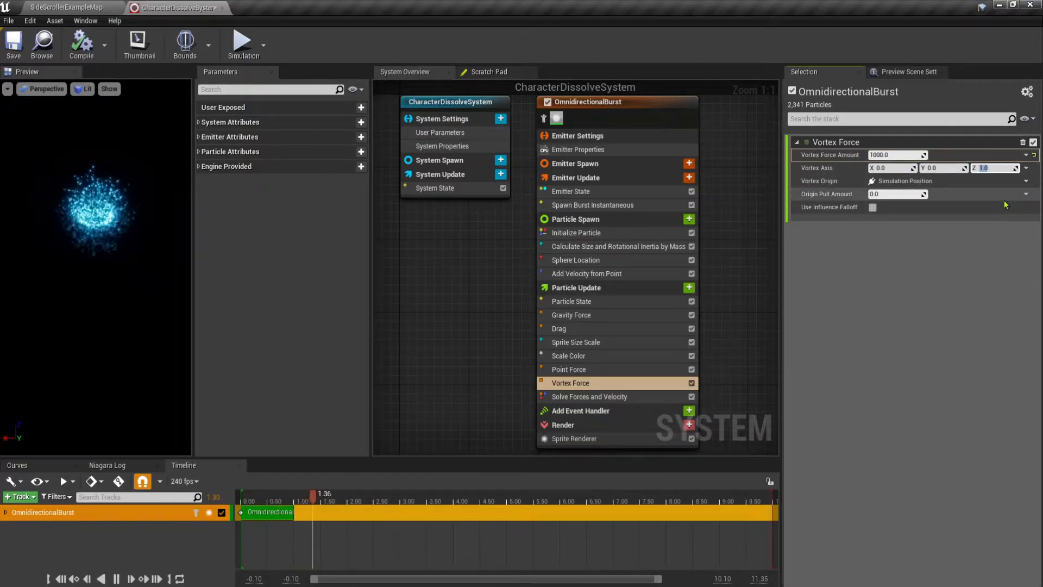
pyautogui.write('0.5')
pyautogui.press('Return')
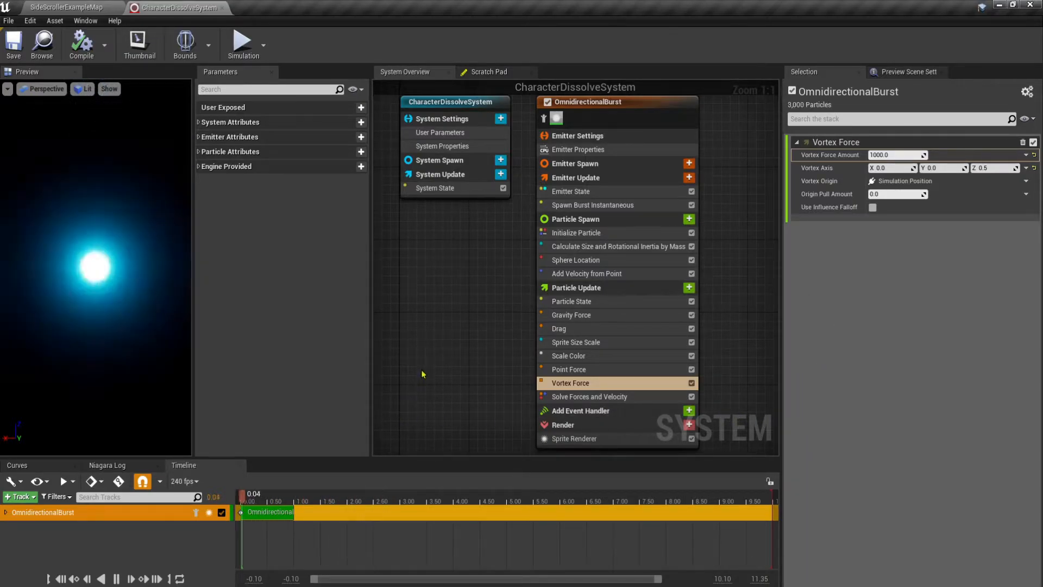
# Return to the level editor and open the CharacterBase blueprint from the Characters folder under Blueprints.
pyautogui.click(67, 7)
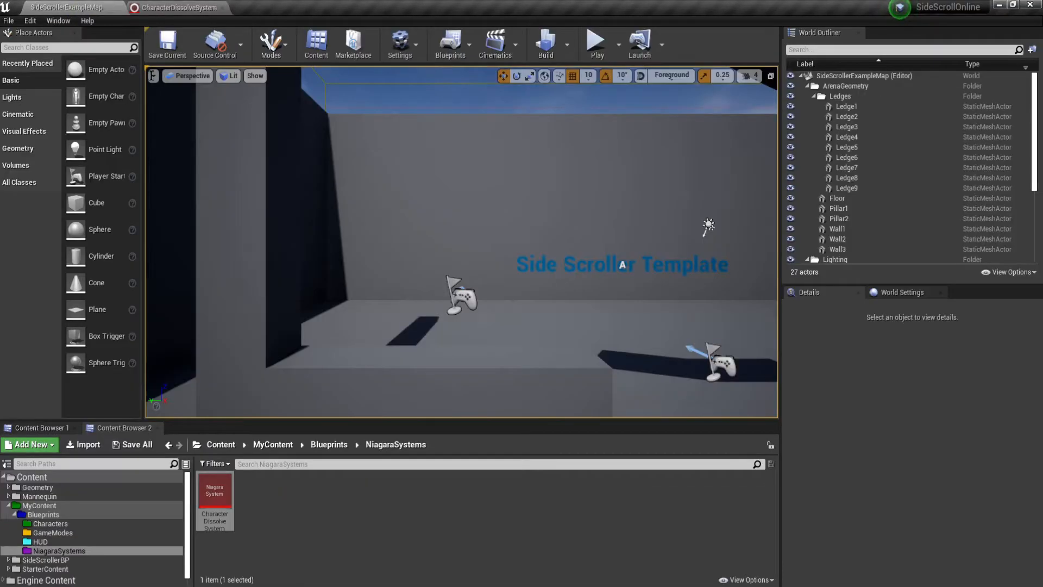
pyautogui.click(321, 444)
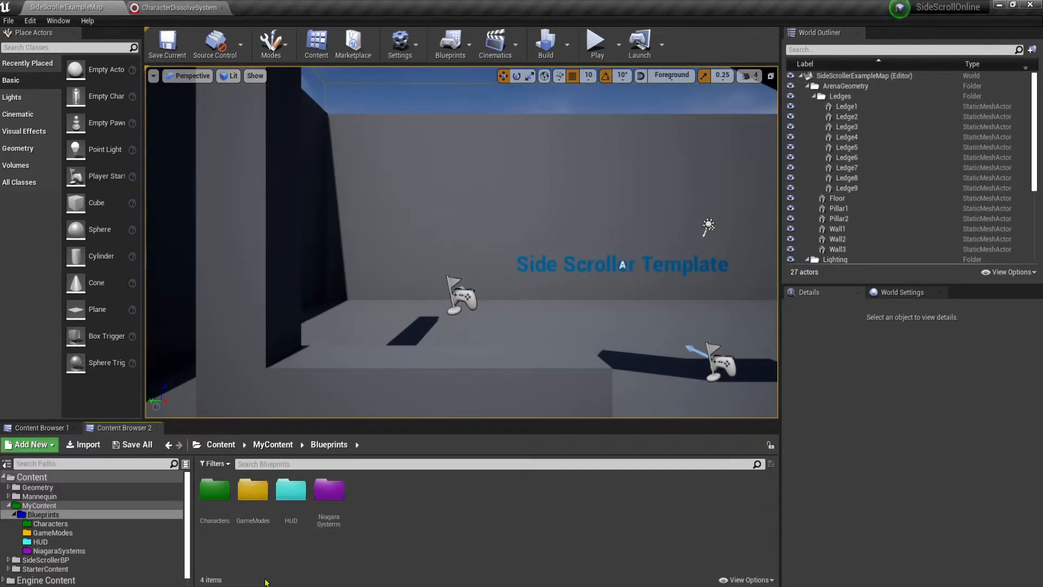
pyautogui.doubleClick(215, 490)
pyautogui.doubleClick(223, 511)
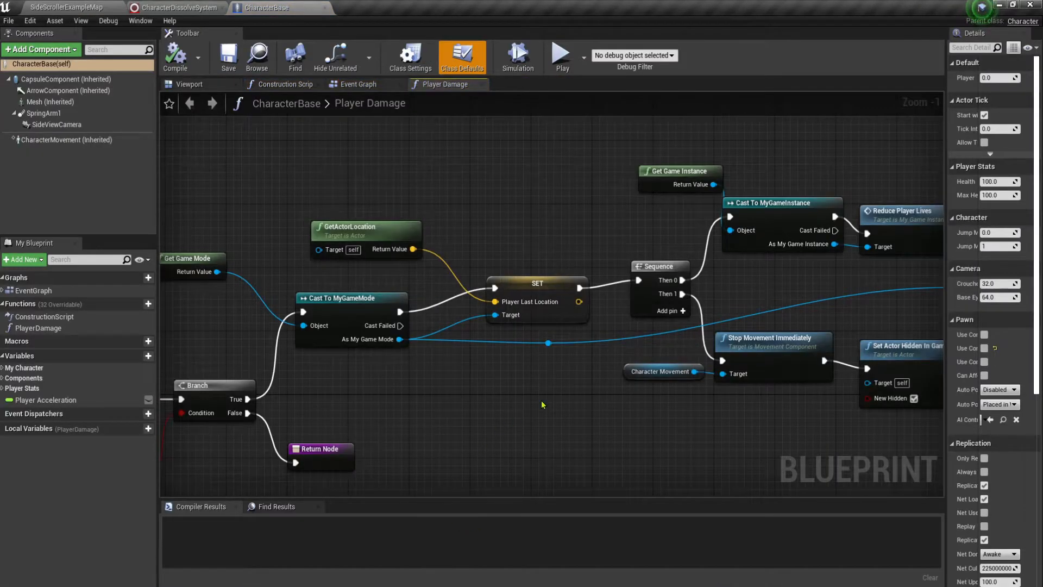
pyautogui.scroll(-2, 542, 405)
pyautogui.moveTo(580, 385); pyautogui.dragTo(549, 364, button='right')
pyautogui.scroll(3, 559, 369)
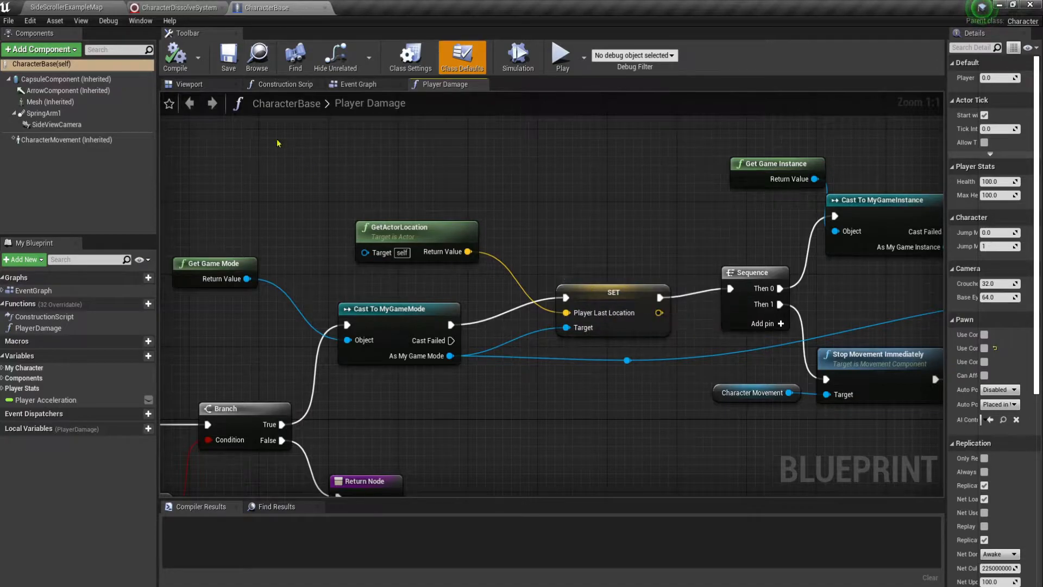
# Add an Arrow component under the character's Mesh and name it NiagaraSpawnPoint.
pyautogui.click(185, 85)
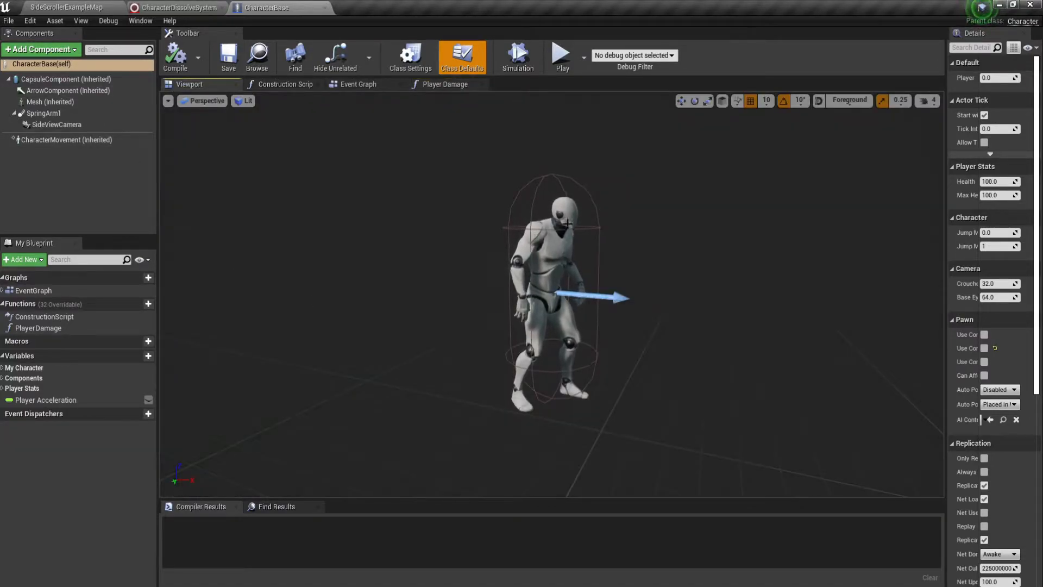
pyautogui.click(49, 102)
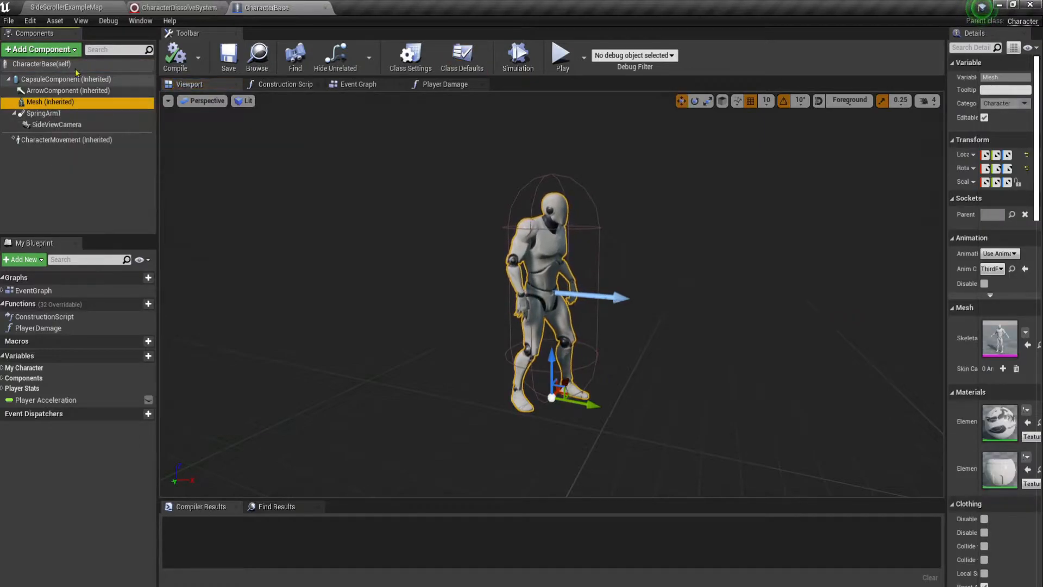
pyautogui.click(54, 50)
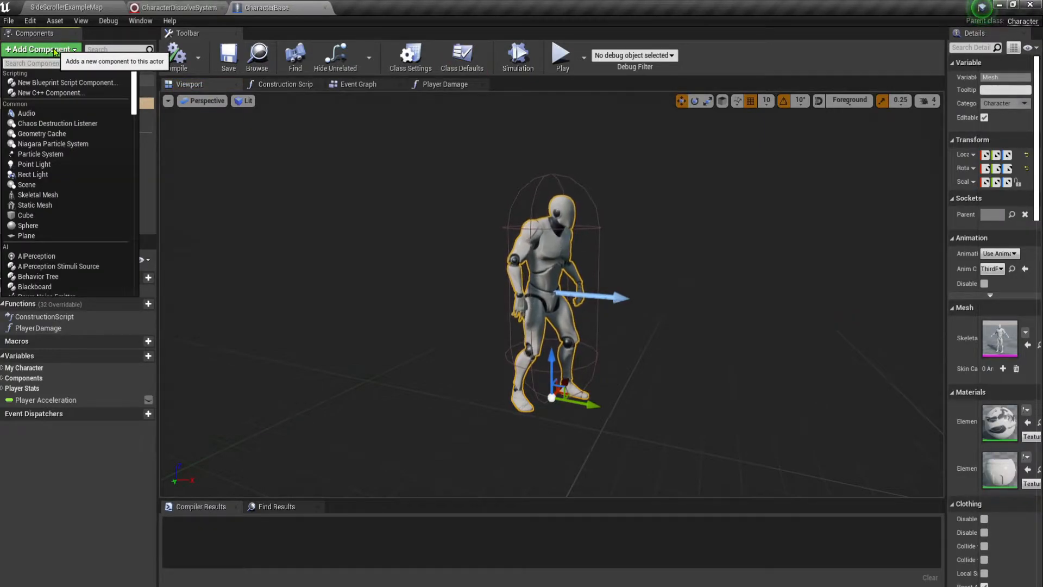
pyautogui.write('arrow')
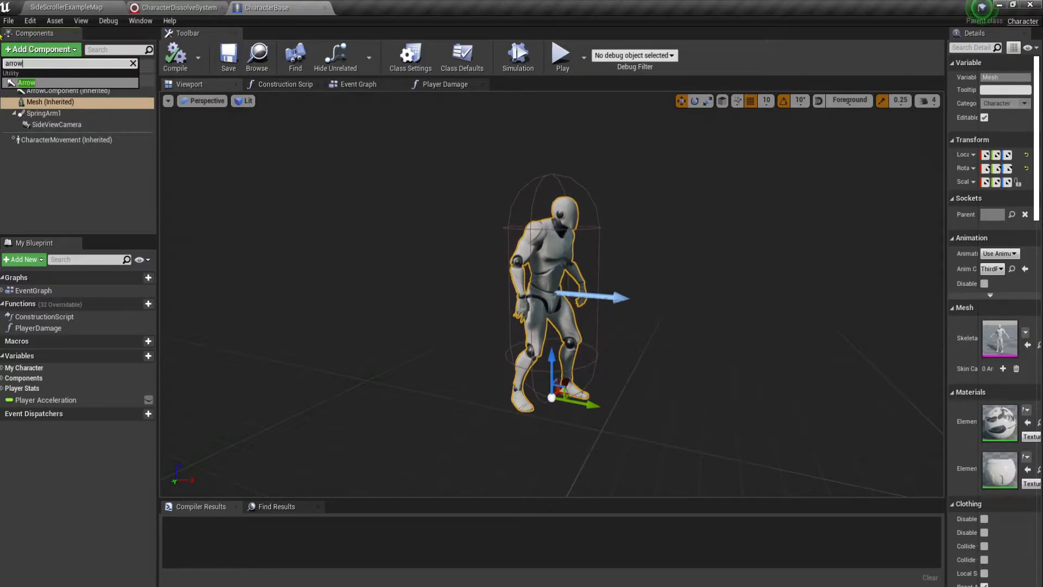
pyautogui.click(30, 83)
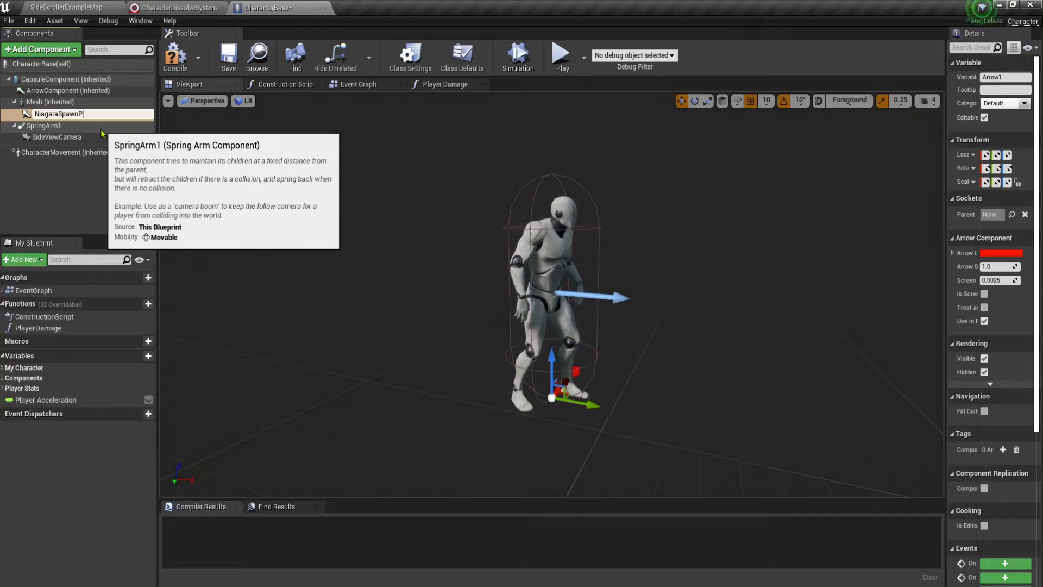
pyautogui.press('Return')
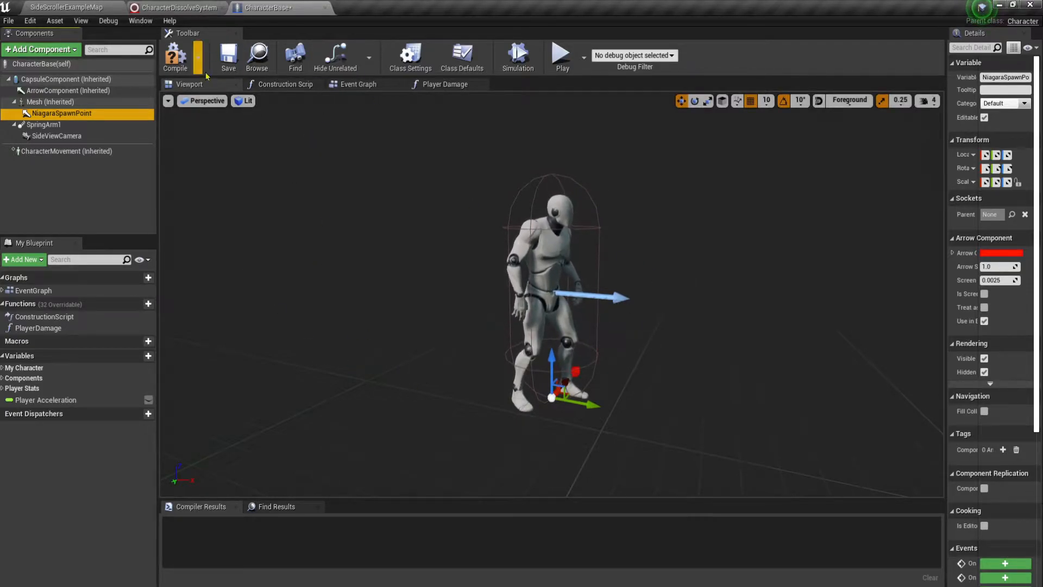
# Delete the GetActorLocation node that feeds Player Last Location in the Player Damage function.
pyautogui.click(443, 84)
pyautogui.moveTo(515, 328); pyautogui.dragTo(571, 332, button='right')
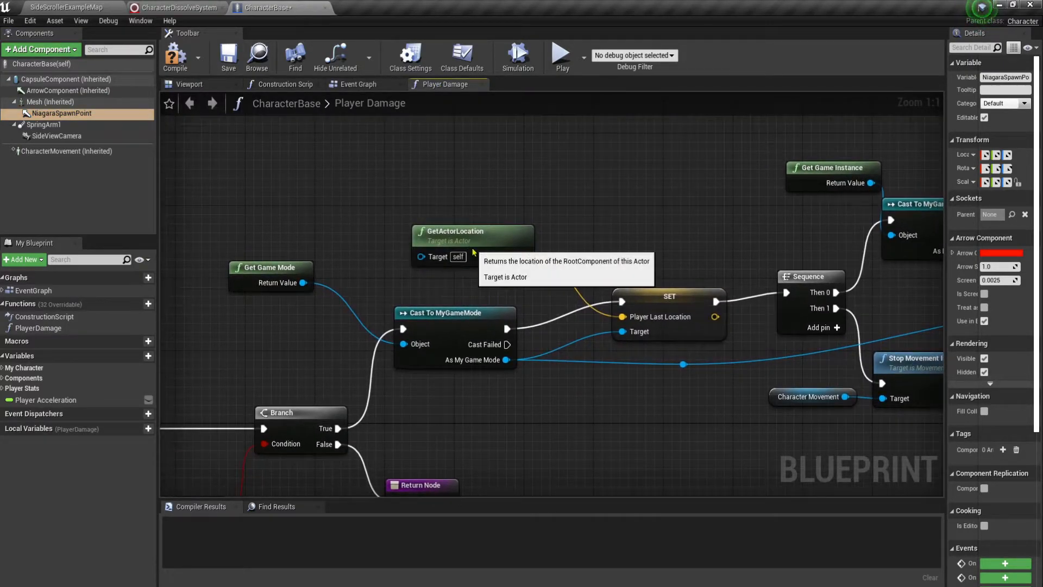
pyautogui.click(508, 250)
pyautogui.press('Delete')
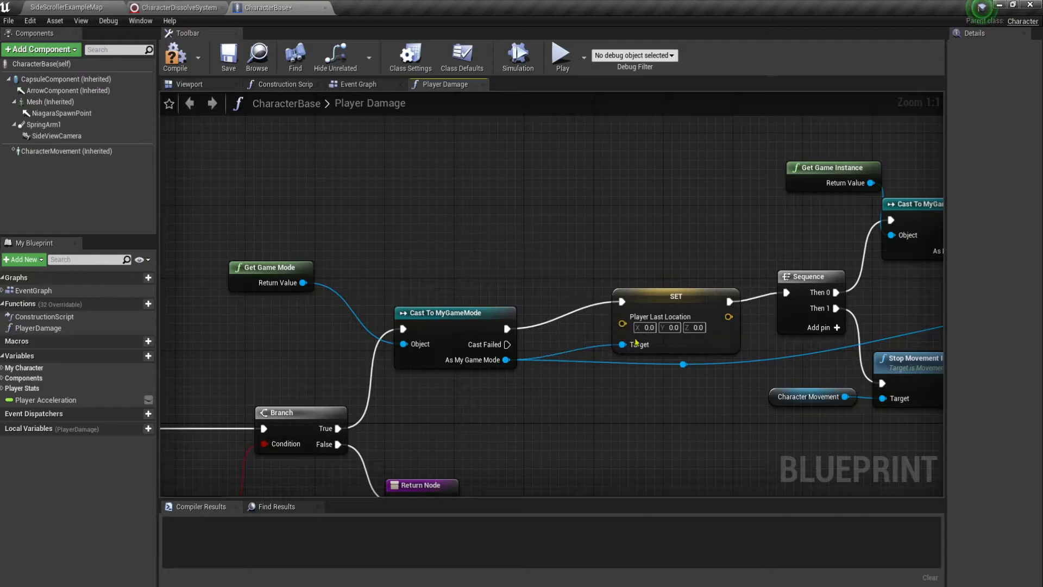
pyautogui.moveTo(601, 261); pyautogui.dragTo(638, 265, button='right')
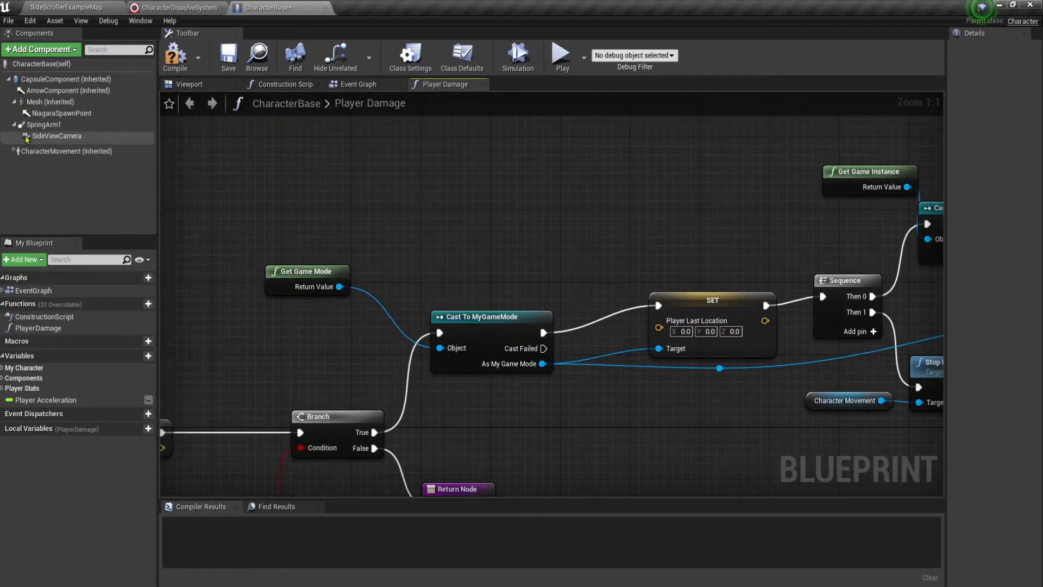
# Place a NiagaraSpawnPoint reference in the Player Damage graph and add a GetWorldLocation node from it.
pyautogui.moveTo(43, 114); pyautogui.dragTo(354, 137)
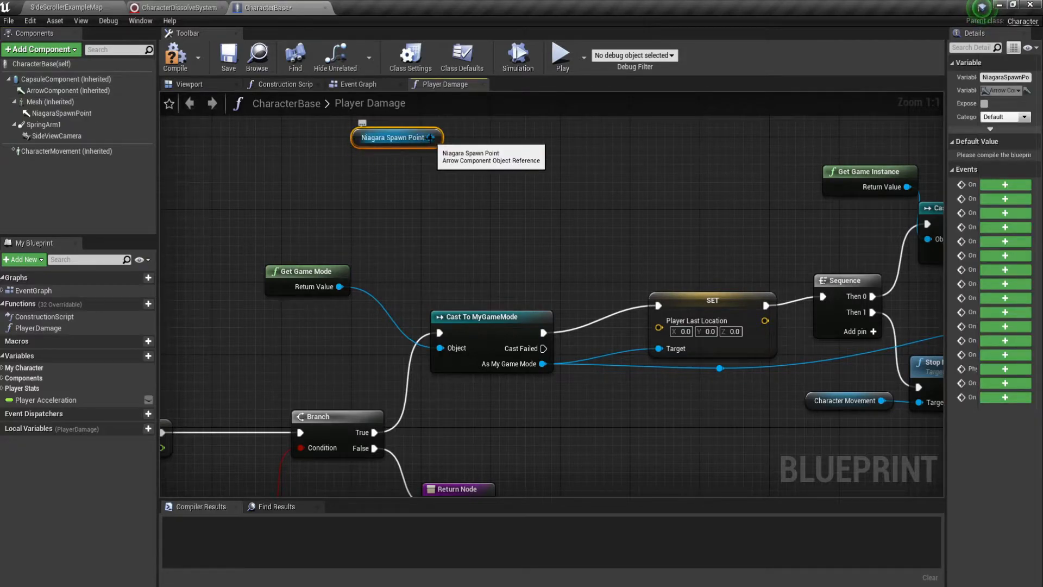
pyautogui.moveTo(432, 142); pyautogui.dragTo(471, 200)
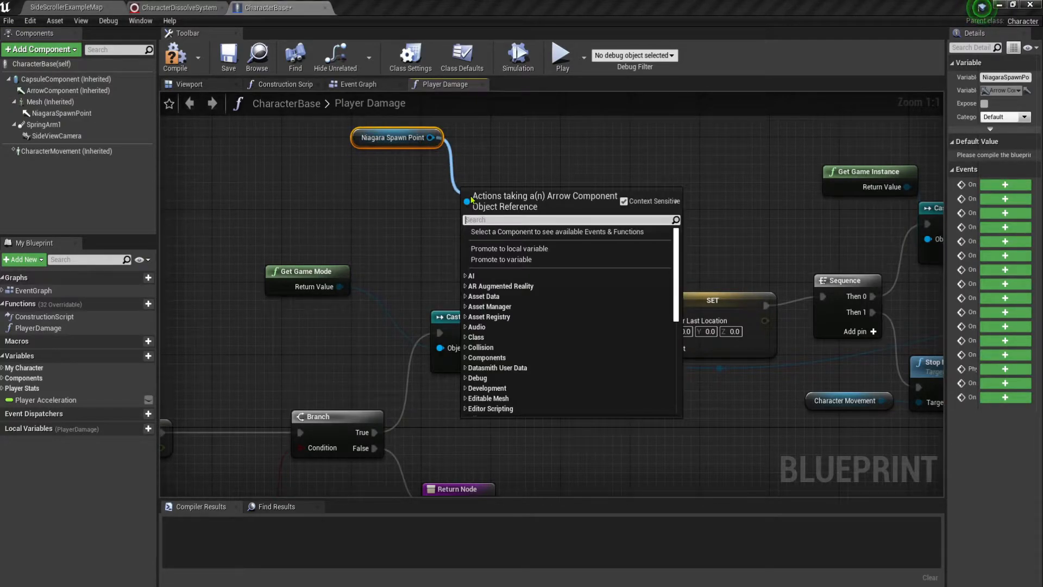
pyautogui.write('get world')
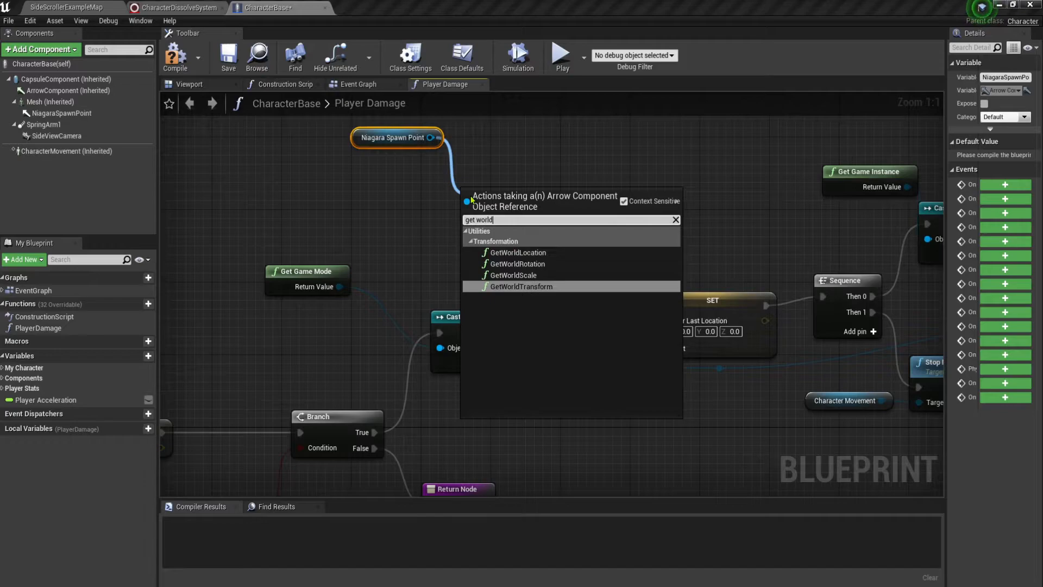
pyautogui.write(' loc')
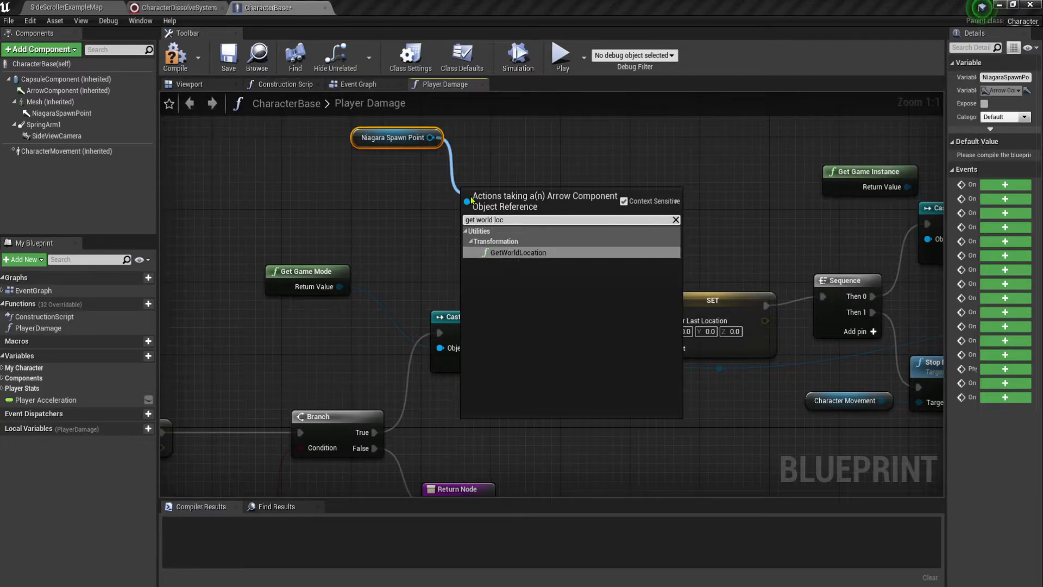
pyautogui.click(517, 252)
pyautogui.moveTo(516, 210); pyautogui.dragTo(543, 183)
pyautogui.moveTo(713, 424); pyautogui.dragTo(651, 421, button='right')
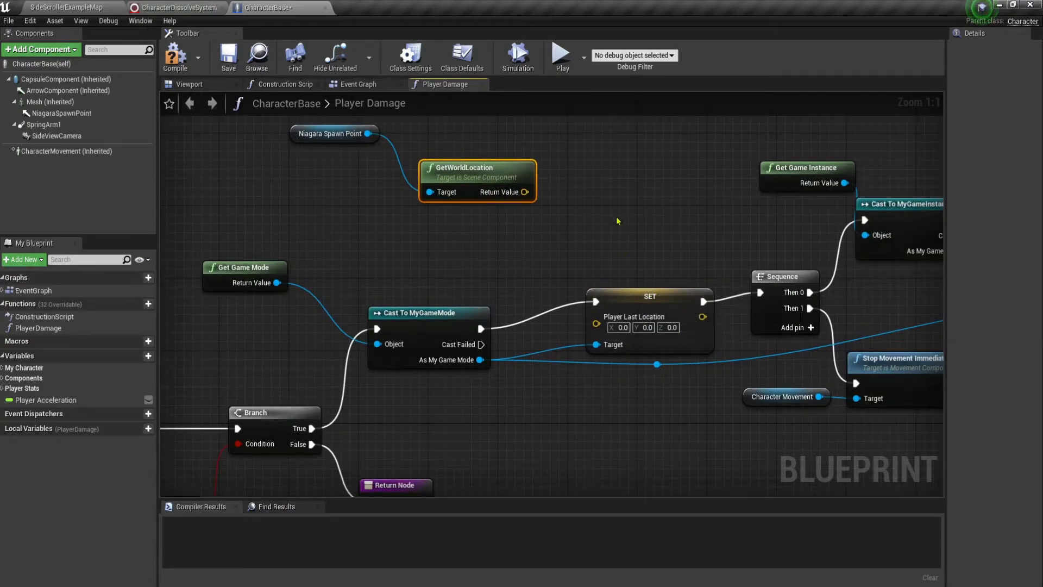
# Connect GetWorldLocation's return value to Player Last Location and move both new nodes closer to the SET node.
pyautogui.moveTo(525, 192); pyautogui.dragTo(598, 325)
pyautogui.moveTo(633, 434); pyautogui.dragTo(668, 456, button='right')
pyautogui.keyDown('ctrl'); pyautogui.click(364, 155); pyautogui.keyUp('ctrl')
pyautogui.moveTo(500, 199); pyautogui.dragTo(500, 246)
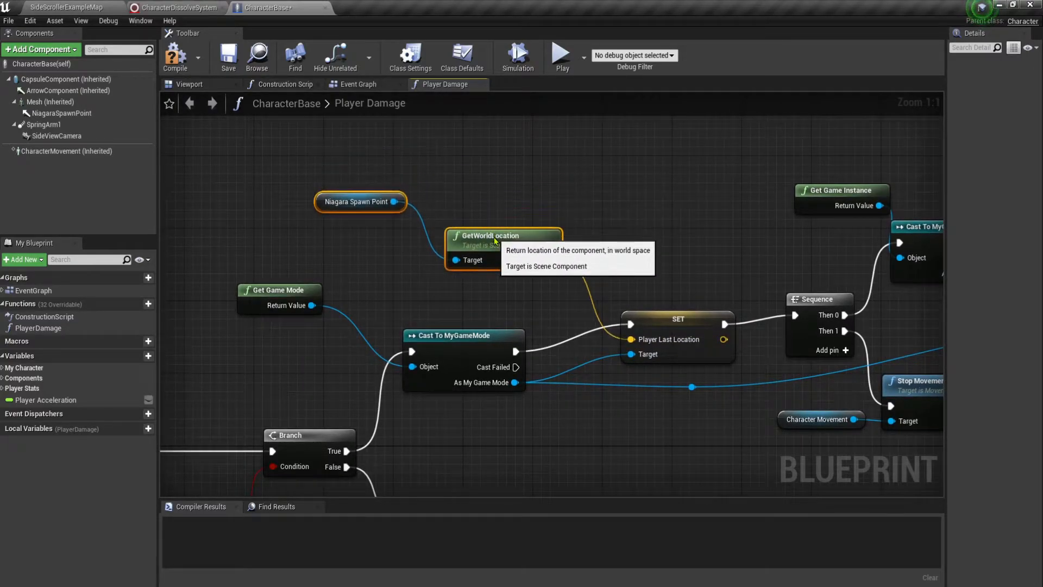
# Compile and save the CharacterBase blueprint.
pyautogui.moveTo(670, 431); pyautogui.dragTo(658, 428, button='right')
pyautogui.scroll(-1, 610, 433)
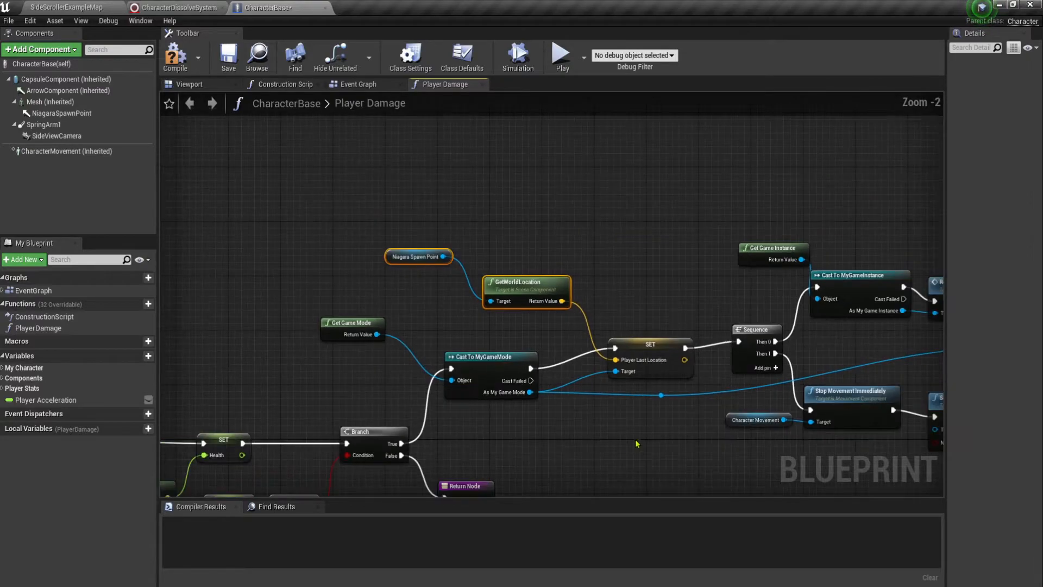
pyautogui.scroll(-1, 633, 443)
pyautogui.moveTo(533, 389); pyautogui.dragTo(506, 368, button='right')
pyautogui.hotkey('ctrl', 's')
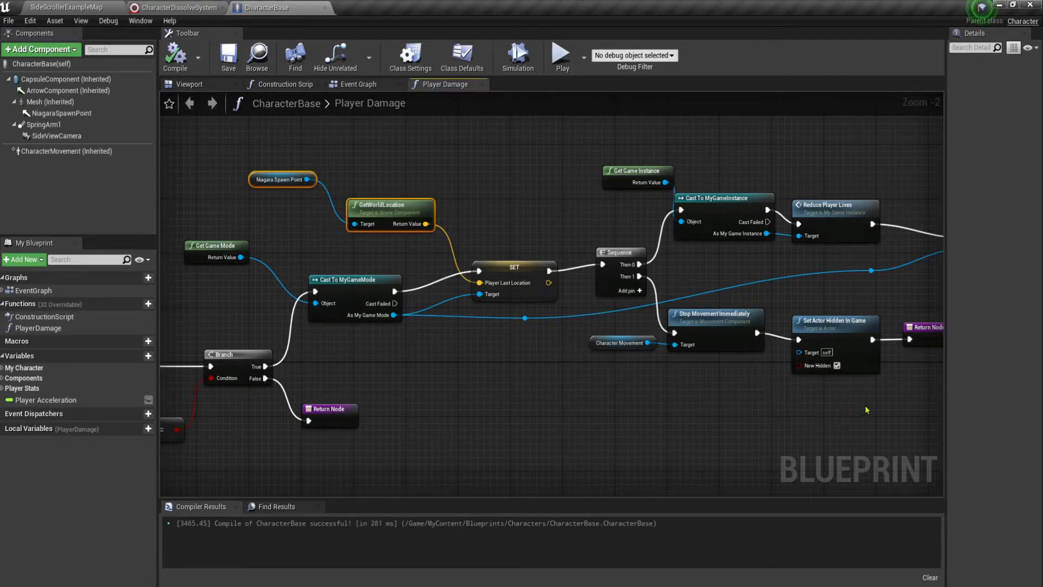
pyautogui.moveTo(867, 409); pyautogui.dragTo(632, 417, button='right')
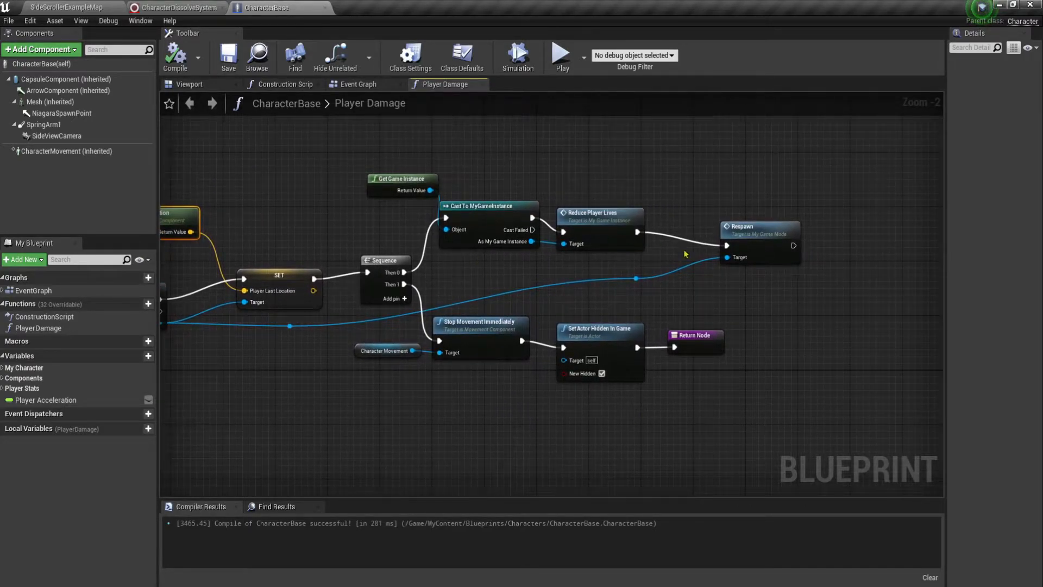
# Open the Respawn event in MyGameMode and move its node farther up and away from Spawn Emitter at Location.
pyautogui.moveTo(753, 238); pyautogui.dragTo(647, 276, button='right')
pyautogui.doubleClick(656, 272)
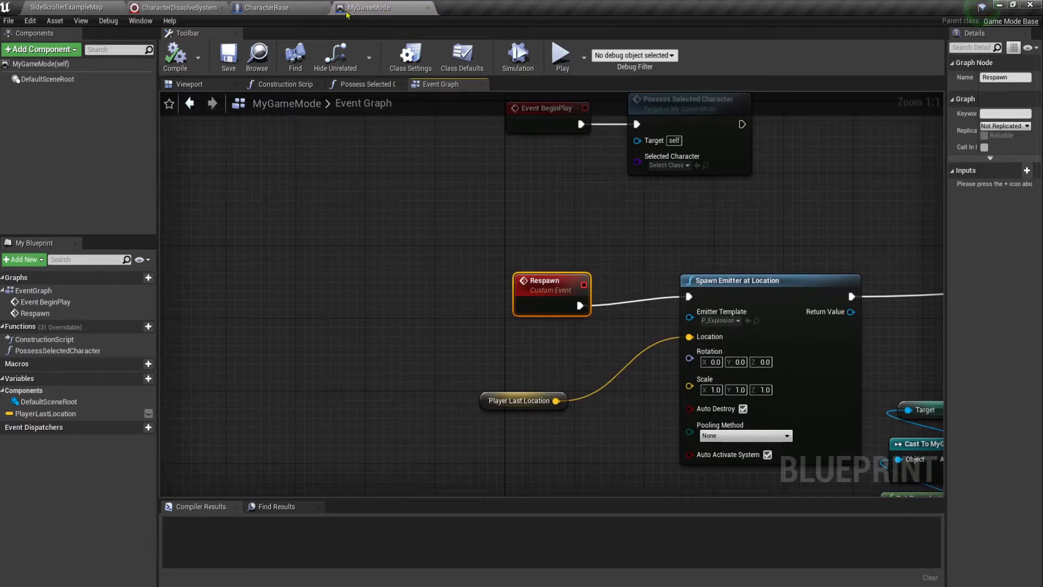
pyautogui.moveTo(638, 434); pyautogui.dragTo(473, 364, button='right')
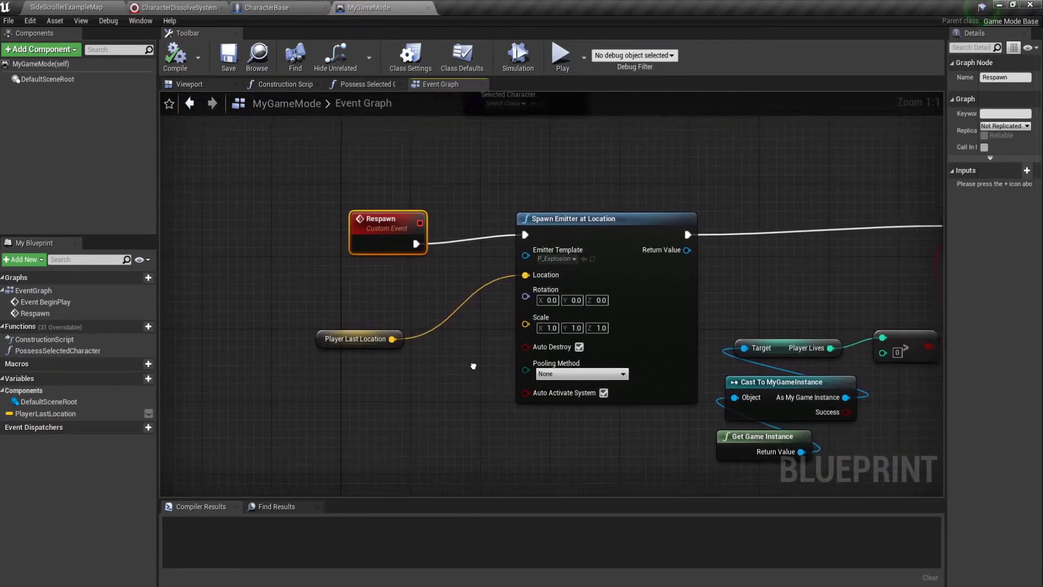
pyautogui.moveTo(372, 230); pyautogui.dragTo(316, 193)
pyautogui.moveTo(442, 376); pyautogui.dragTo(341, 376, button='right')
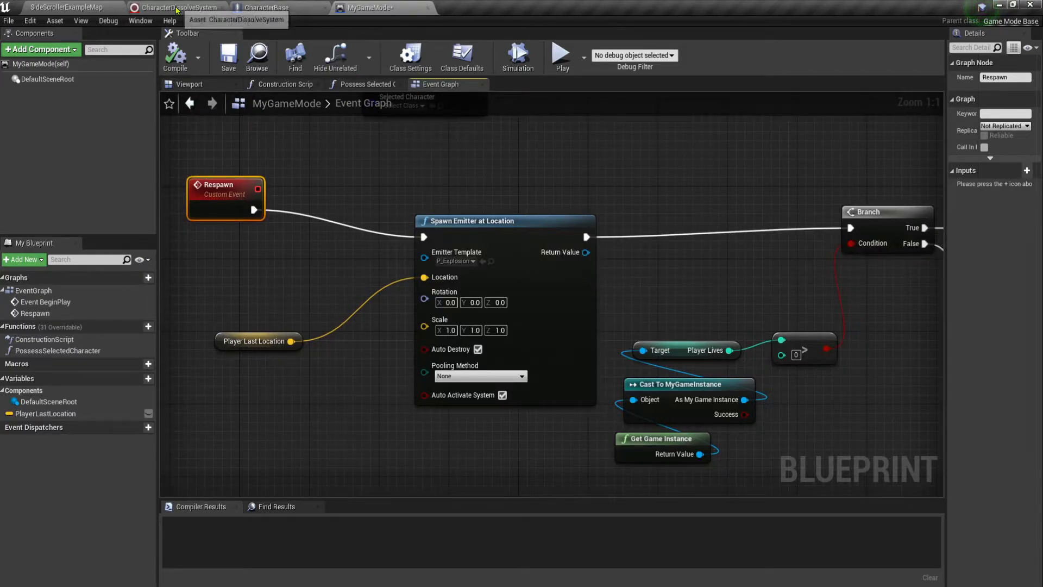
# Replace the Spawn Emitter at Location node with a Niagara Spawn System at Location node driven by the Respawn event.
pyautogui.click(496, 235)
pyautogui.press('Delete')
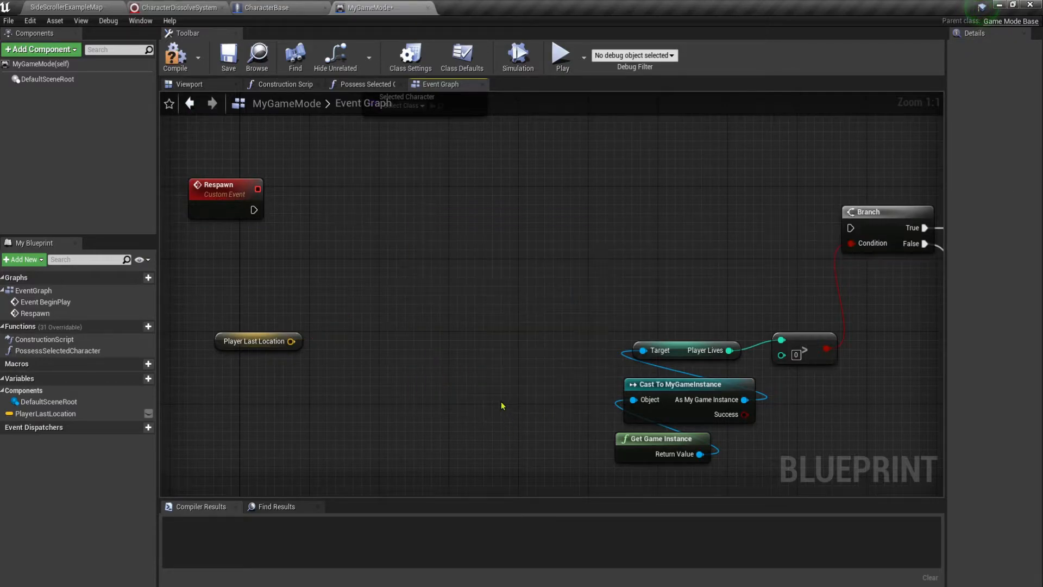
pyautogui.moveTo(252, 209); pyautogui.dragTo(337, 236)
pyautogui.write('system')
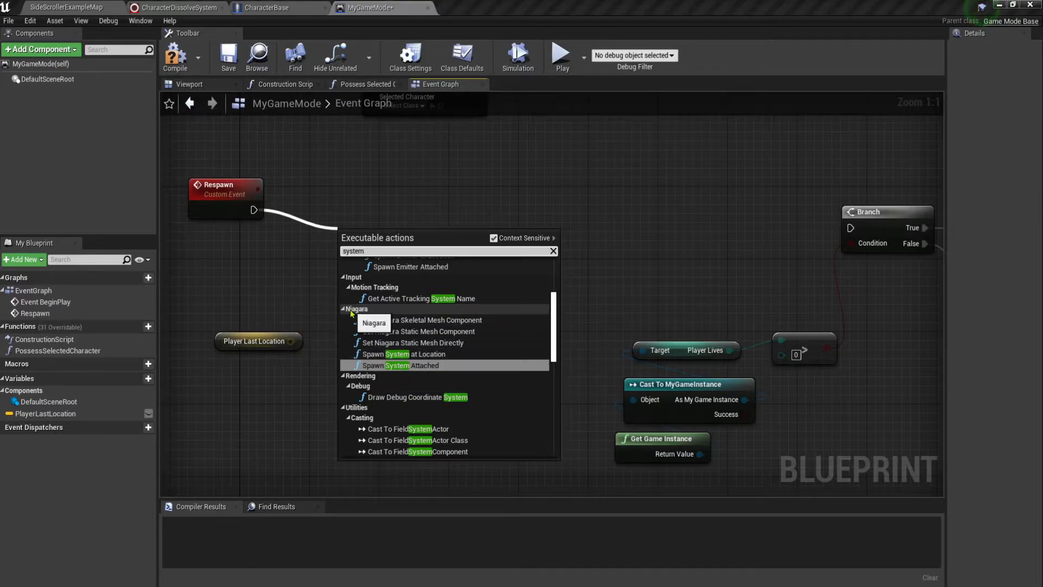
pyautogui.click(407, 354)
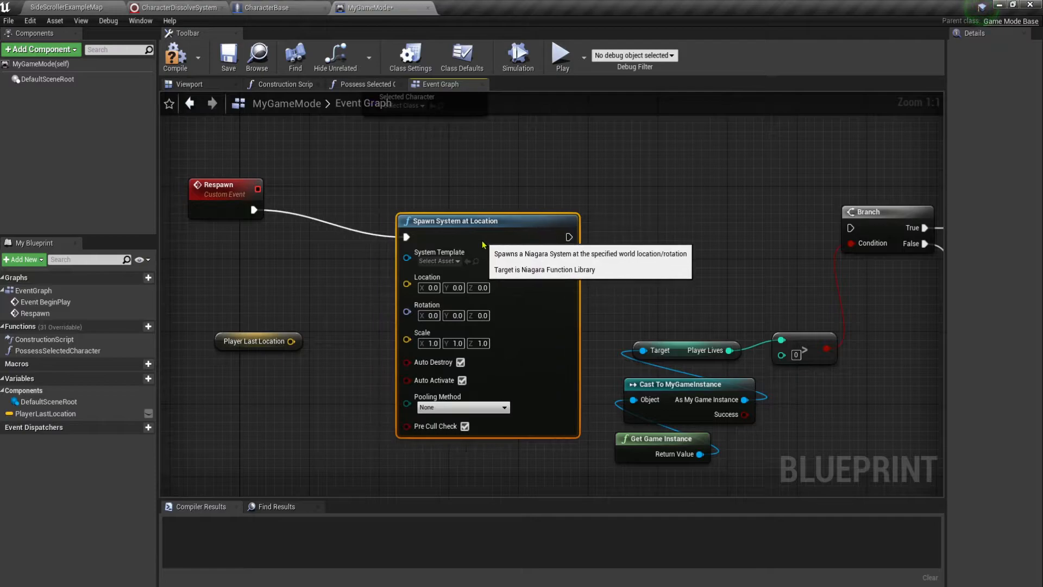
# Connect Player Last Location to the Spawn System node's Location and set its System Template to CharacterDissolveSystem.
pyautogui.moveTo(291, 341); pyautogui.dragTo(399, 292)
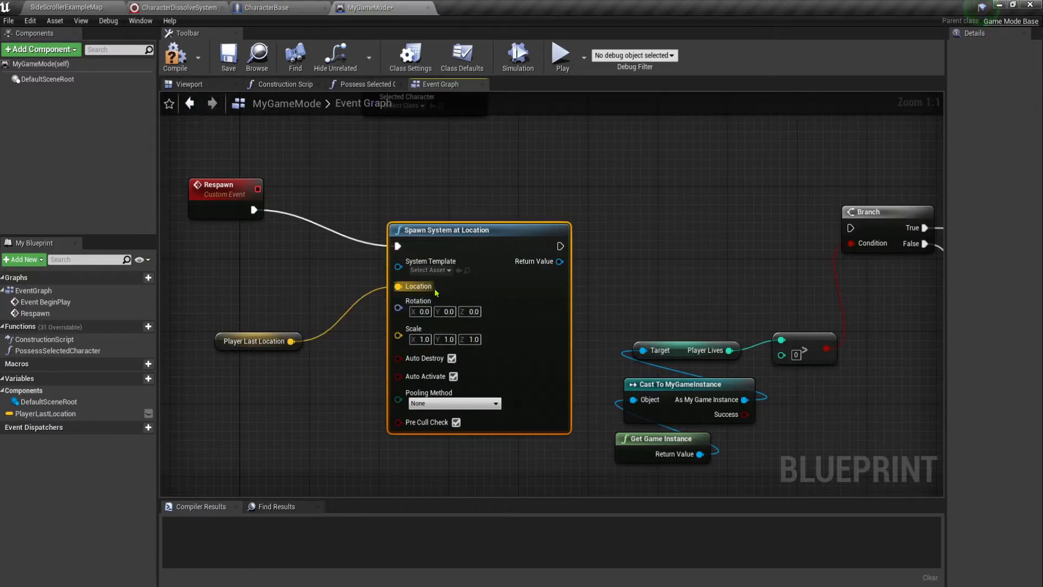
pyautogui.click(429, 270)
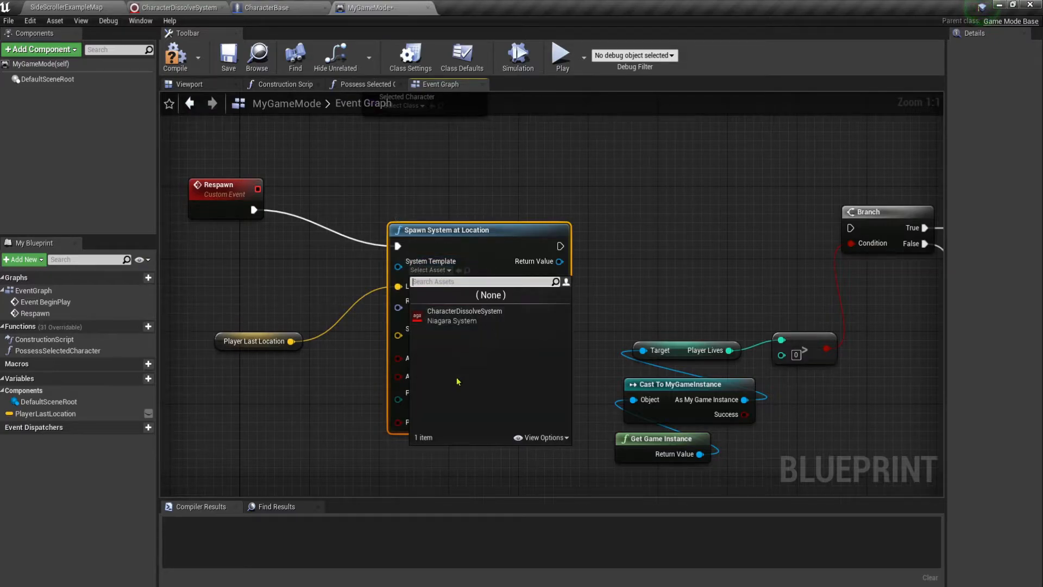
pyautogui.click(462, 317)
# Connect the Spawn System at Location execution output to the Branch node, and compile and save MyGameMode.
pyautogui.moveTo(628, 283); pyautogui.dragTo(563, 298, button='right')
pyautogui.moveTo(498, 262); pyautogui.dragTo(788, 243)
pyautogui.moveTo(599, 319); pyautogui.dragTo(702, 289, button='right')
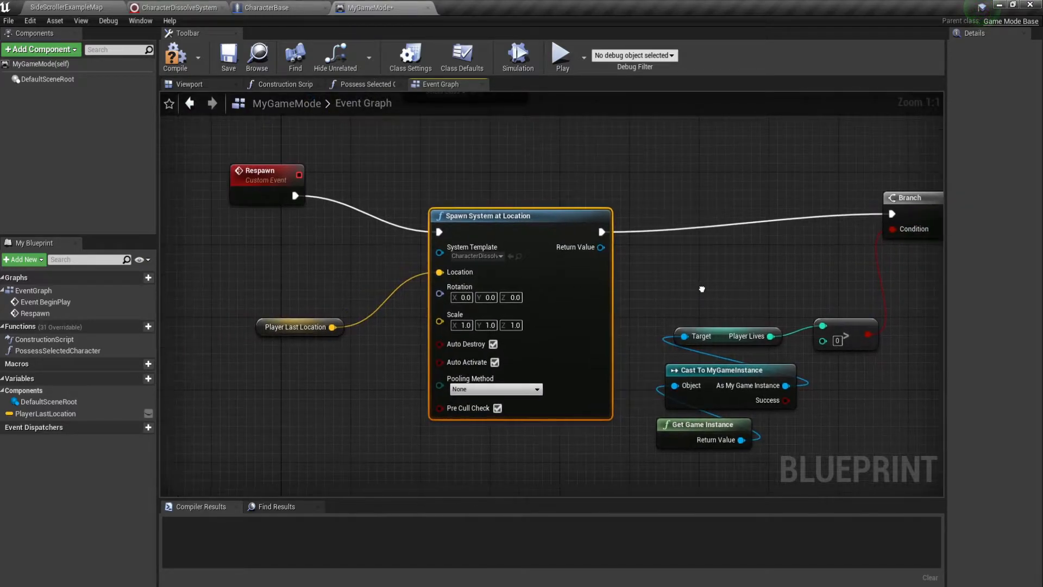
pyautogui.click(175, 55)
pyautogui.click(229, 54)
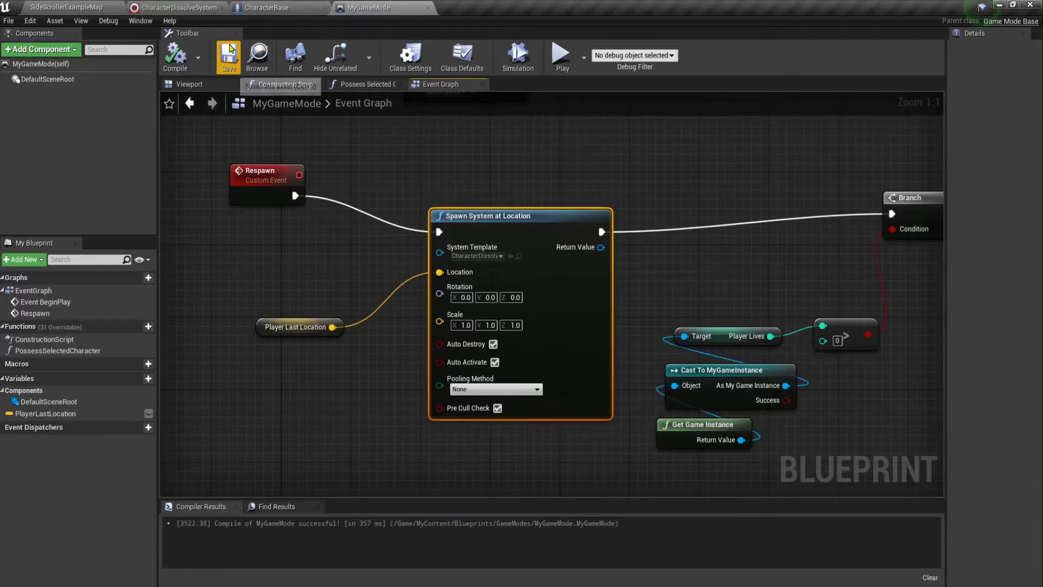
# Play the SideScrollerExampleMap level full screen and test the character's death on the sloped ledge and on the floor.
pyautogui.click(68, 8)
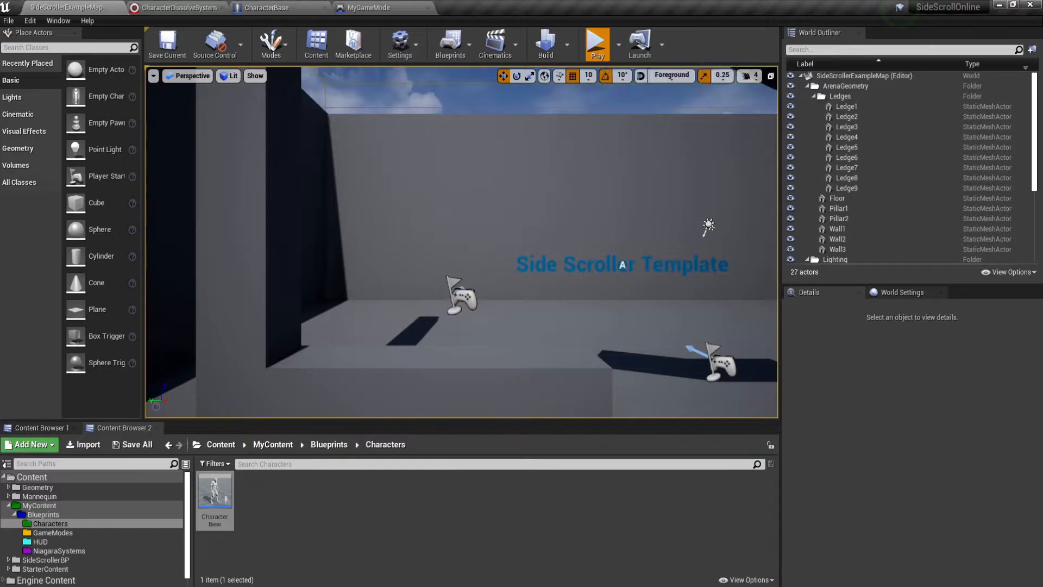
pyautogui.click(597, 42)
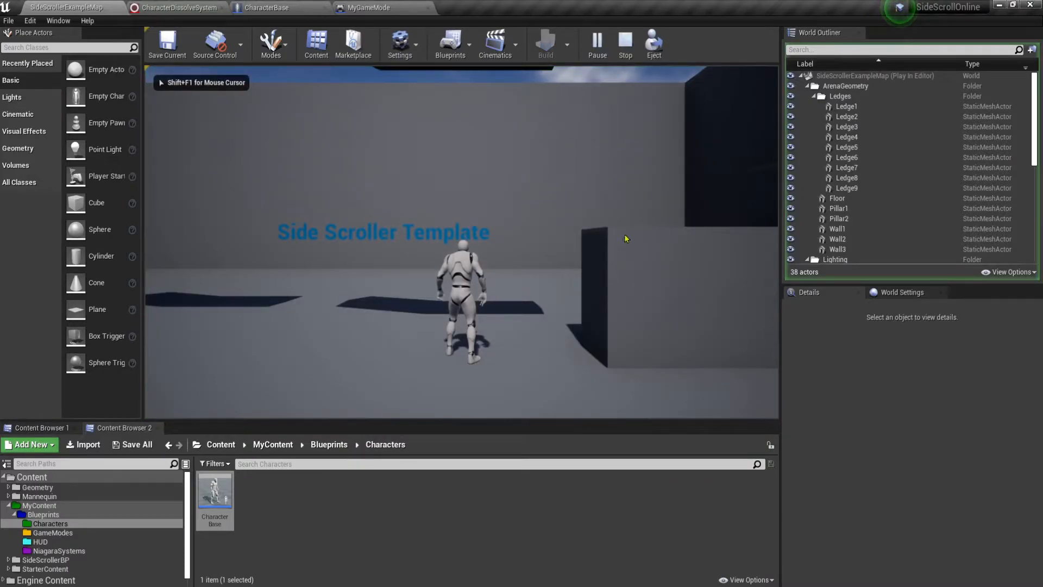
pyautogui.press('F11')
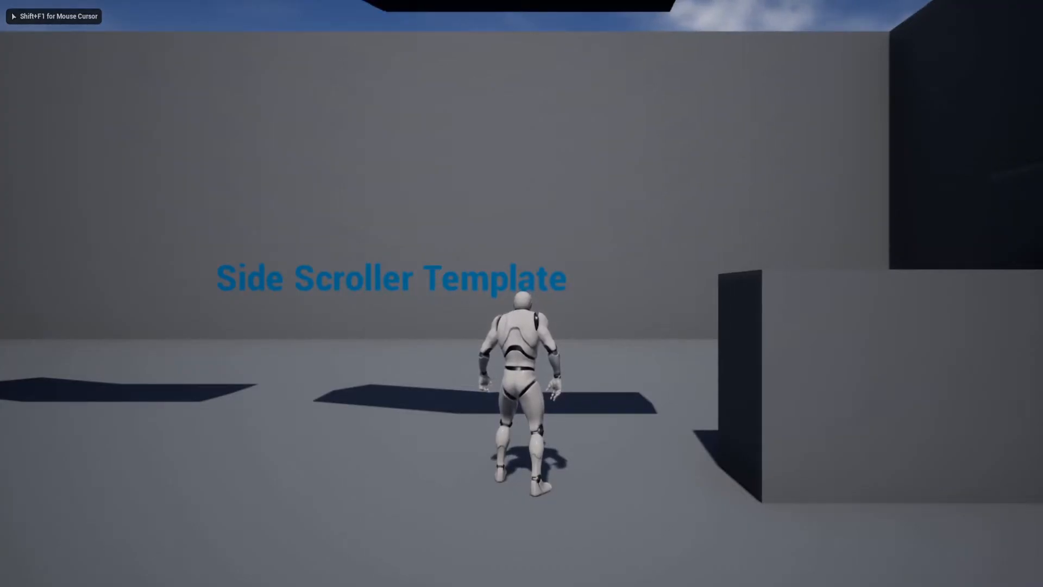
pyautogui.press('d')
pyautogui.press('space')
pyautogui.press('space')
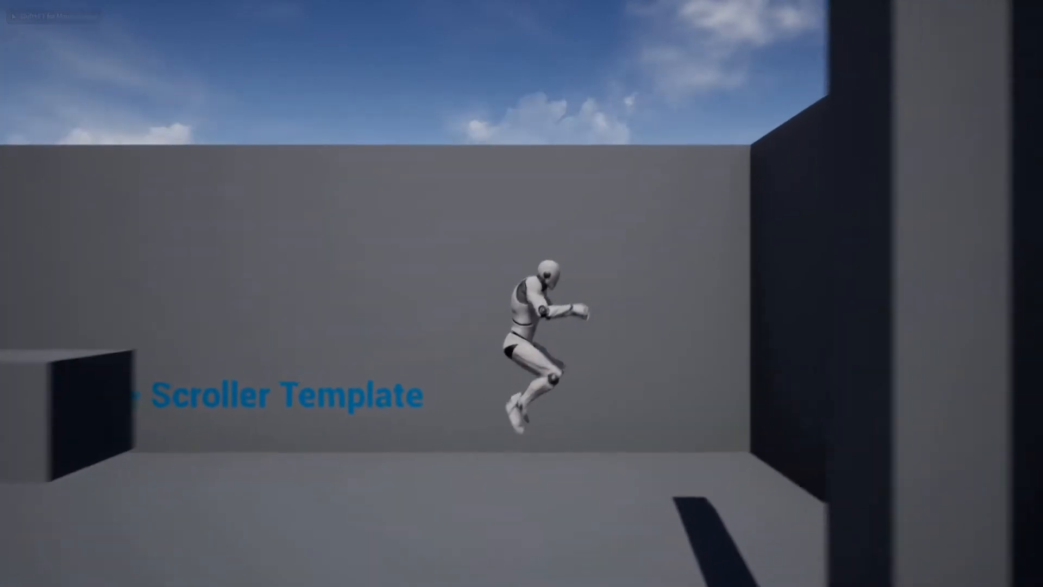
pyautogui.press('a')
pyautogui.press('space')
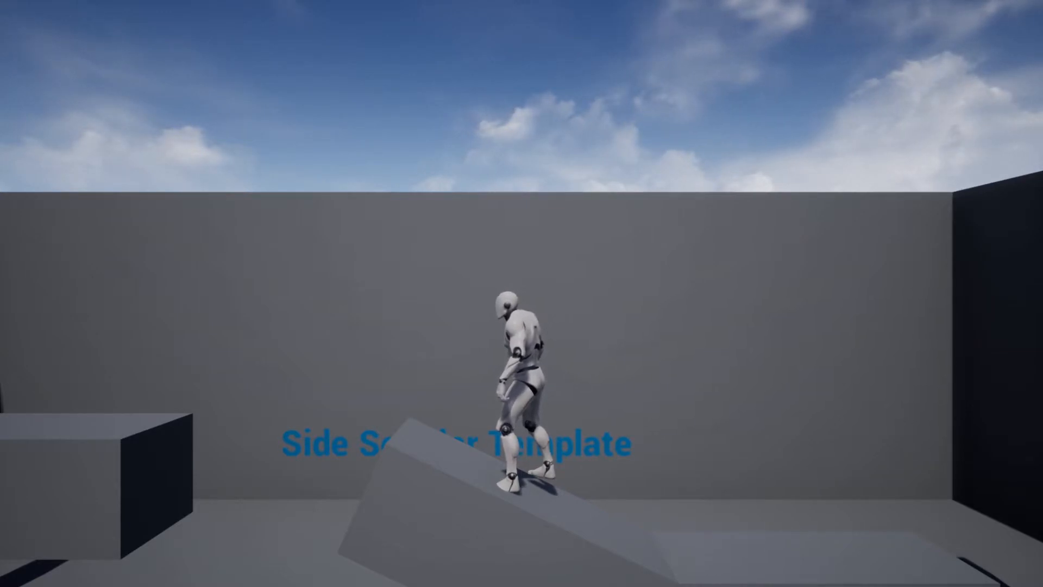
pyautogui.press('e')
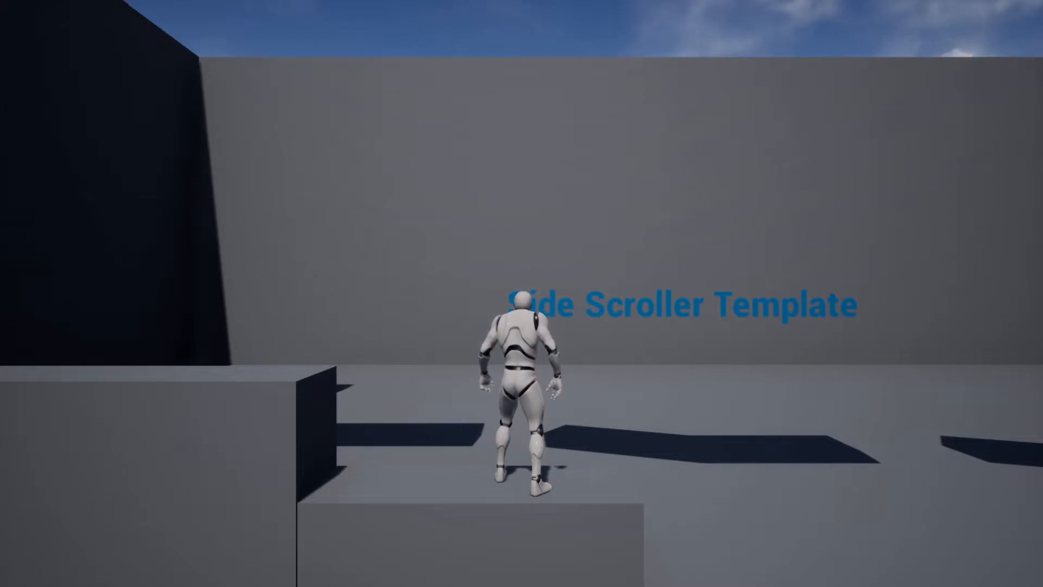
pyautogui.press('d')
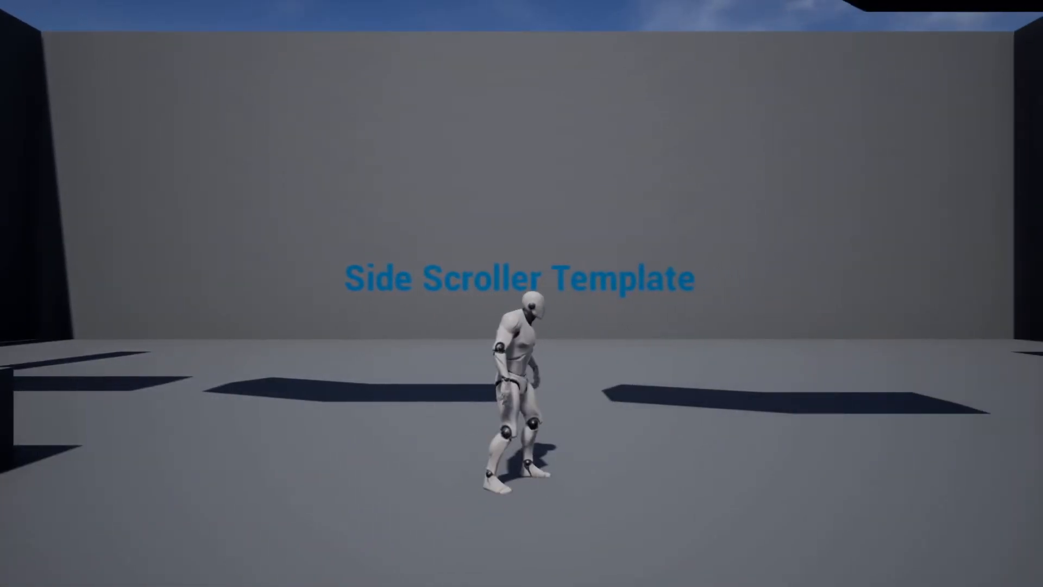
pyautogui.press('e')
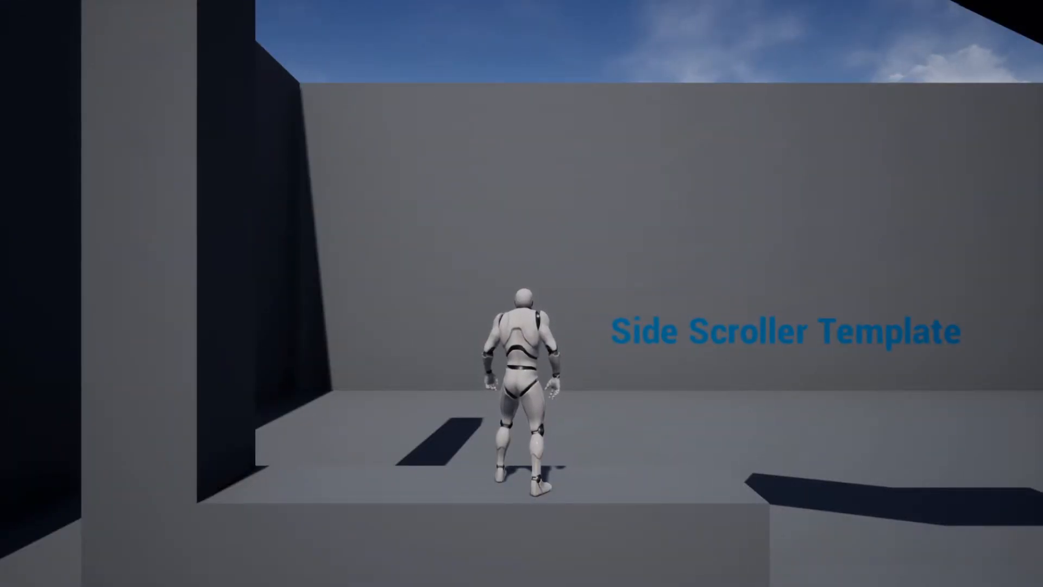
# Test running and repeated jumping by the pillar, end the play session and leave the full-screen view.
pyautogui.press('d')
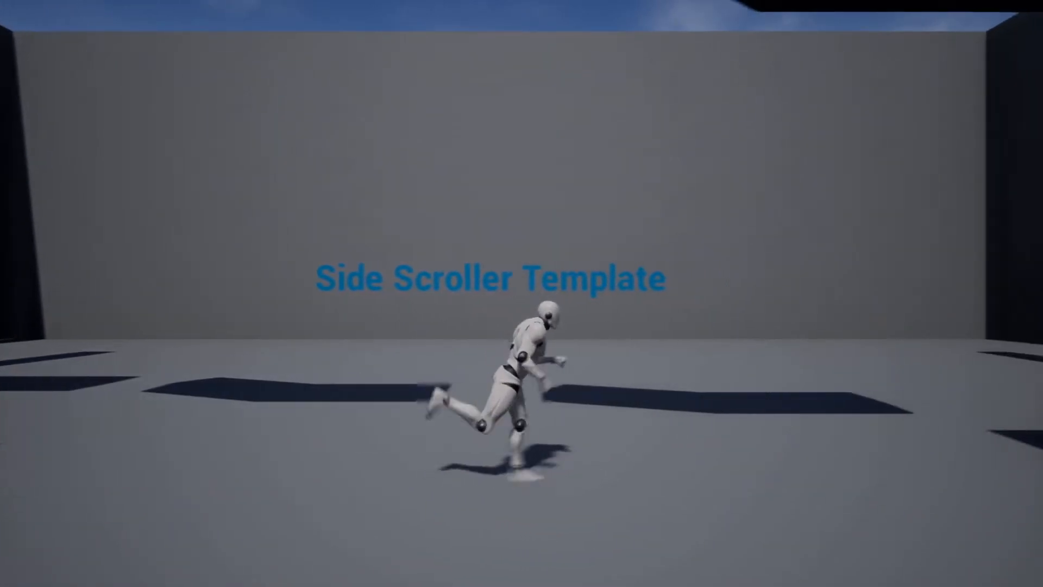
pyautogui.press('space')
pyautogui.press('space')
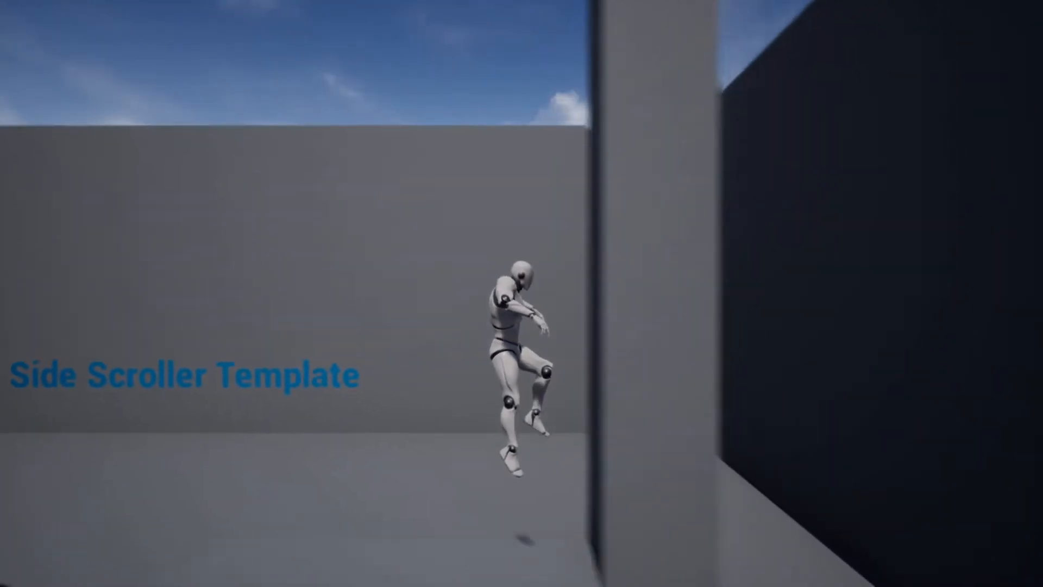
pyautogui.press('a')
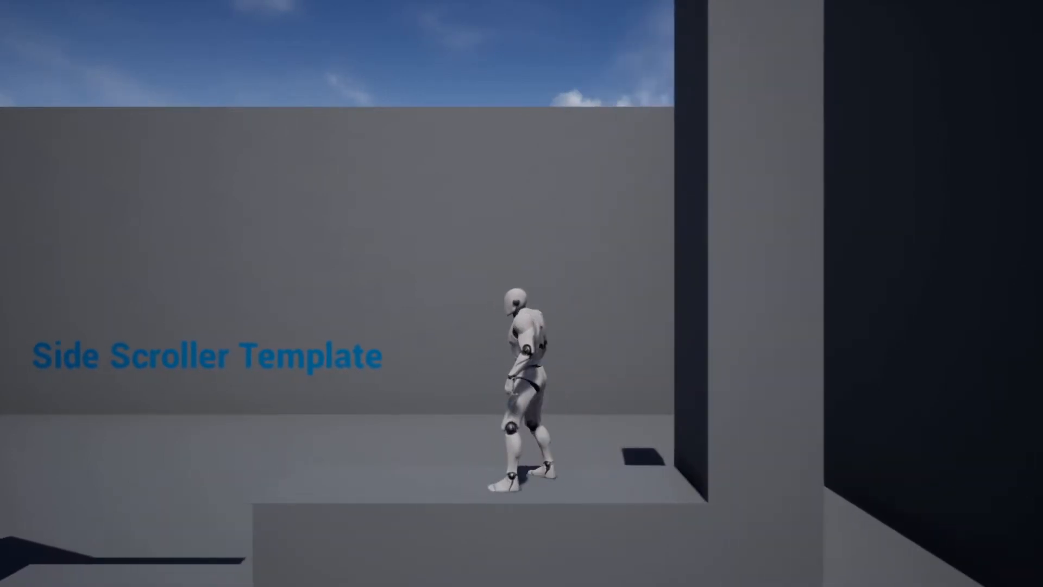
pyautogui.press('space')
pyautogui.press('space')
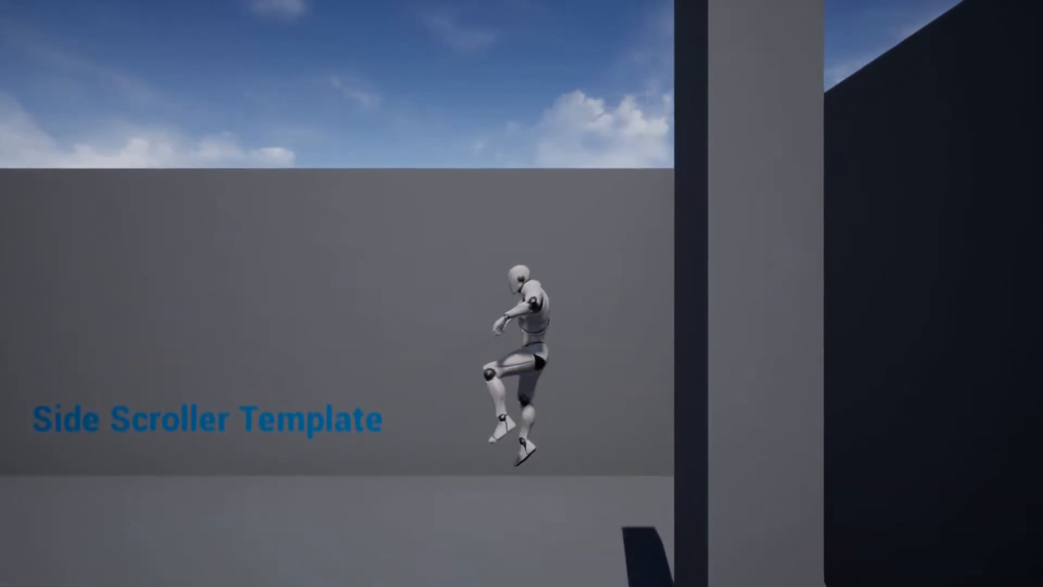
pyautogui.press('space')
pyautogui.press('space')
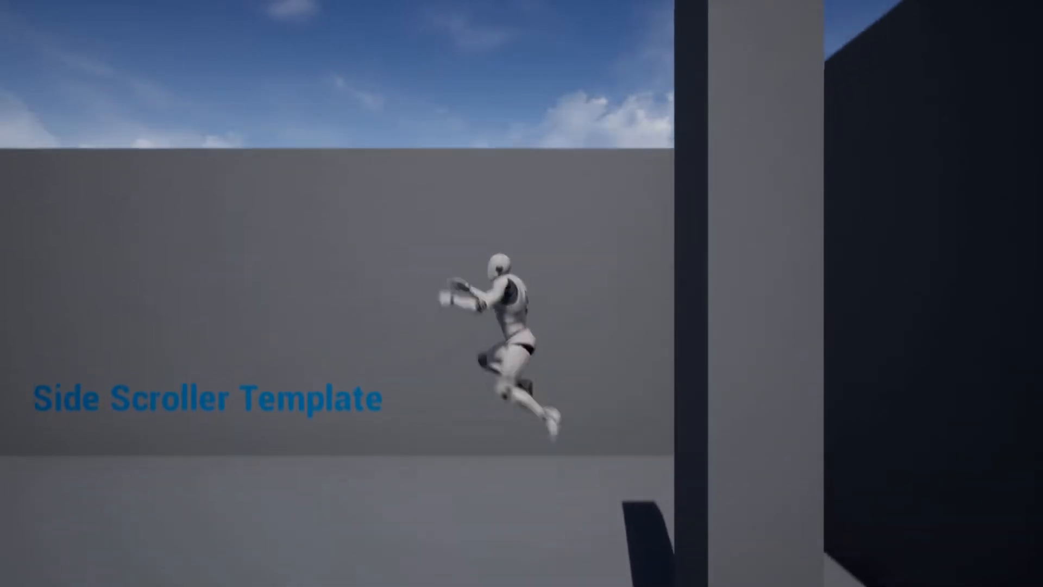
pyautogui.press('space')
pyautogui.press('Escape')
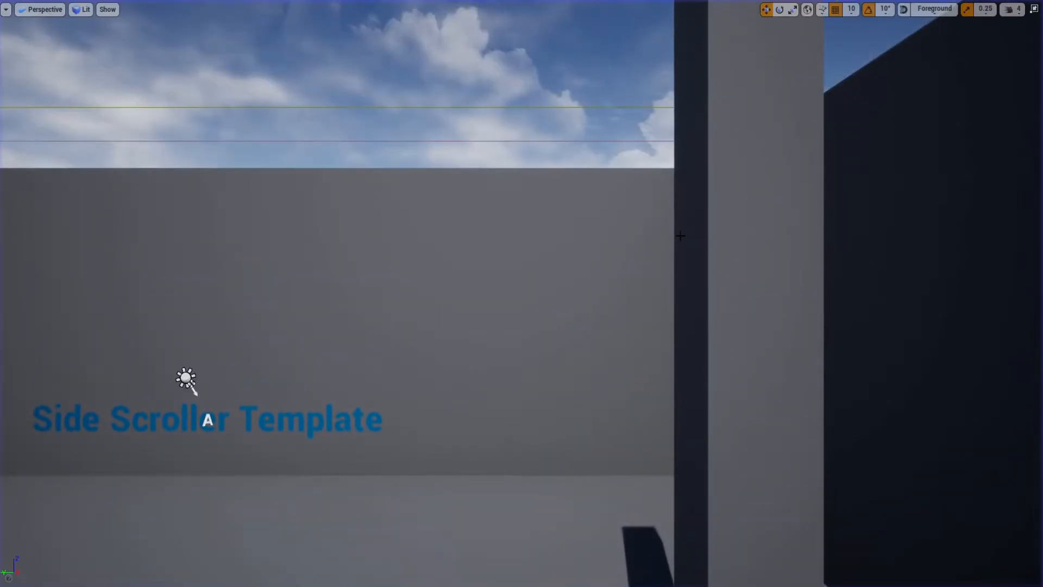
pyautogui.scroll(-3, 530, 245)
pyautogui.scroll(-2, 530, 245)
pyautogui.scroll(2, 529, 245)
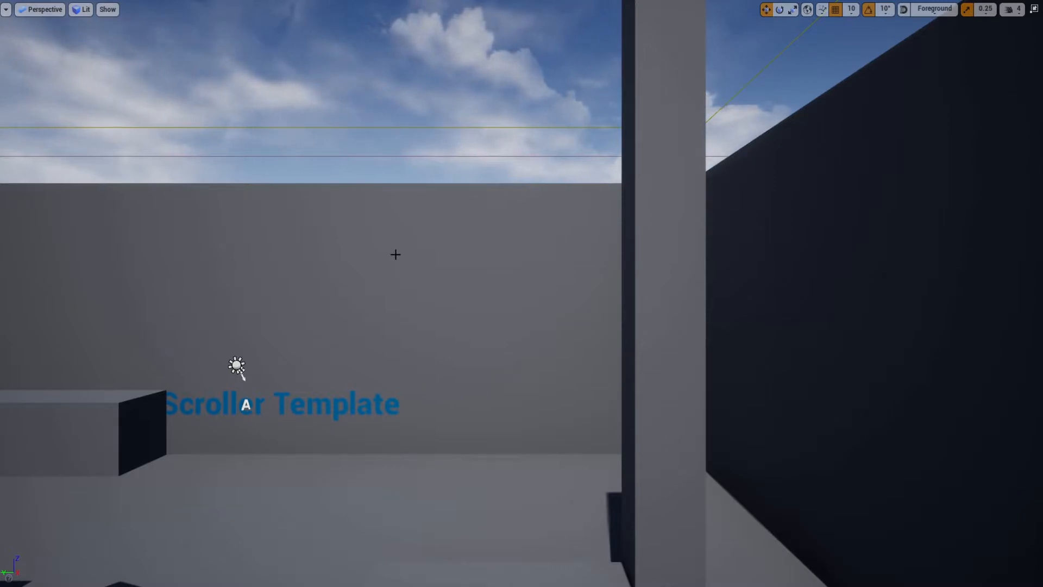
pyautogui.press('F11')
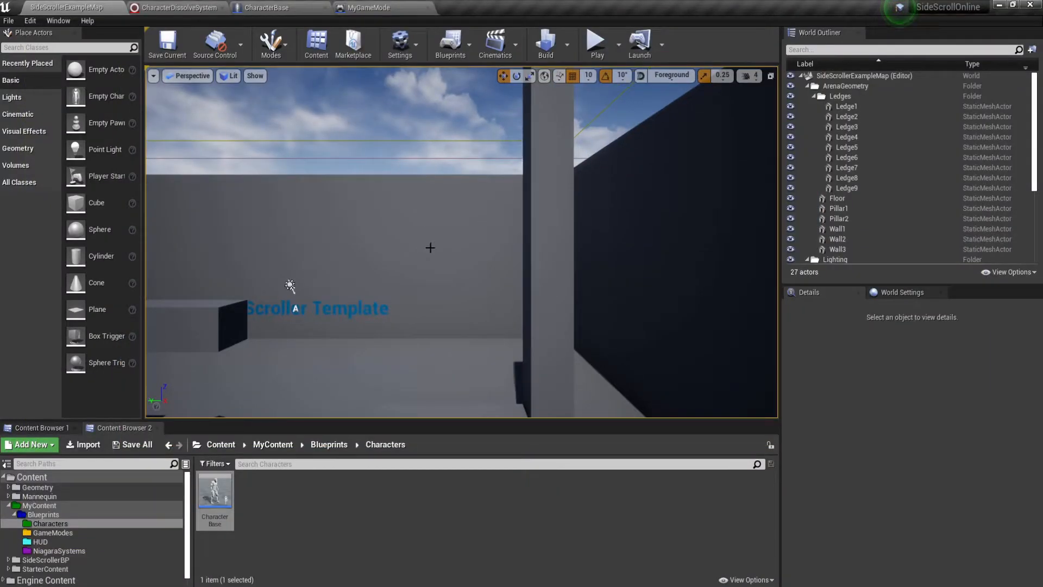
# Play the level full screen again, run and jump the character across the ledges, and return to the editor.
pyautogui.click(596, 41)
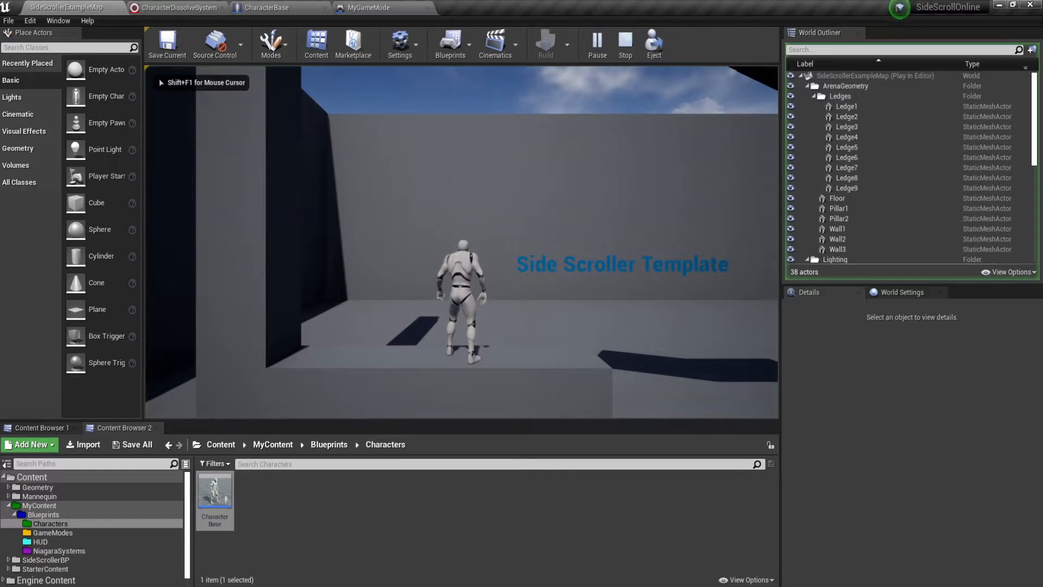
pyautogui.press('d')
pyautogui.press('F11')
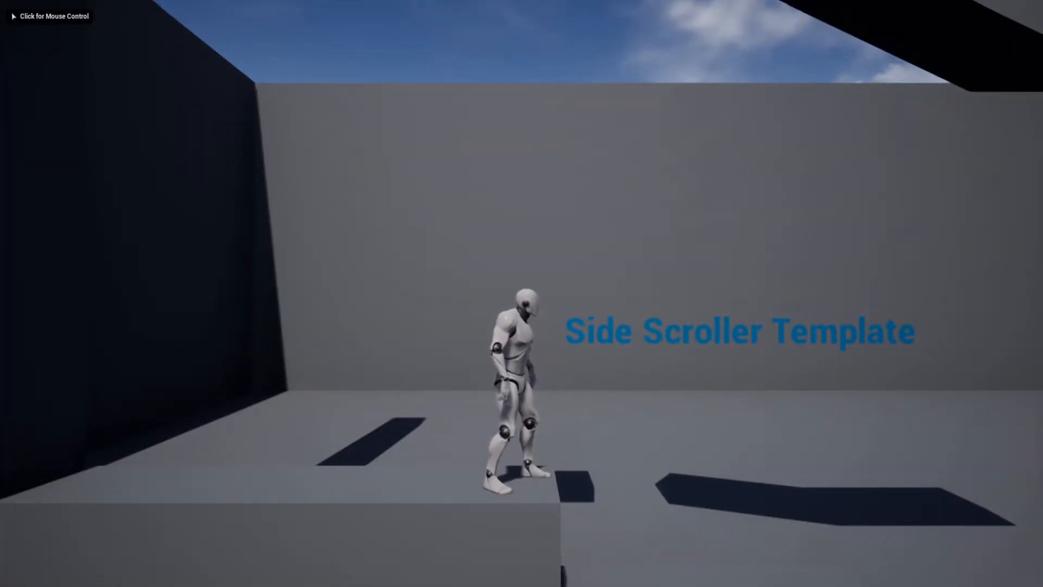
pyautogui.press('d')
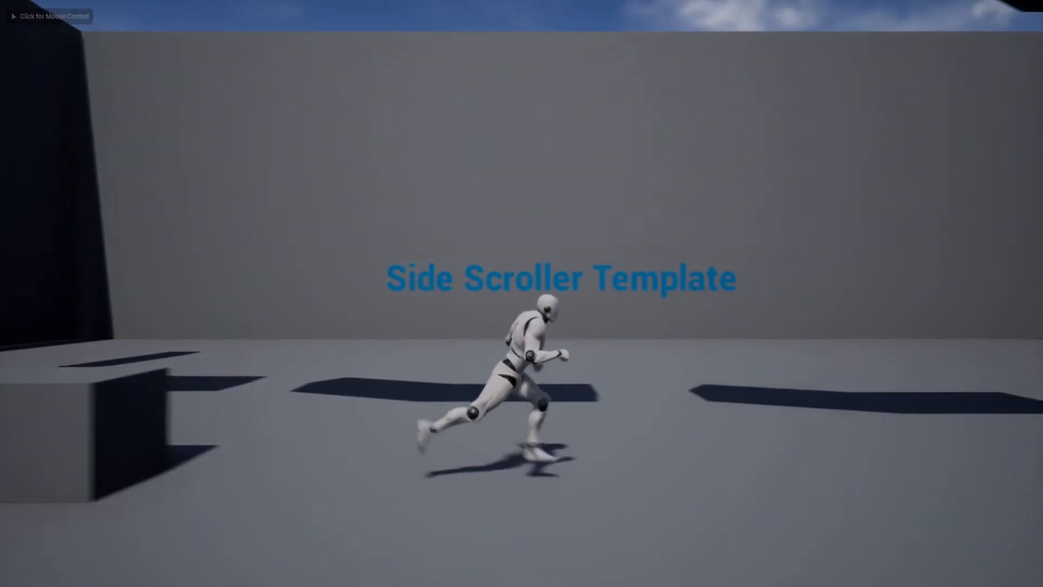
pyautogui.press('space')
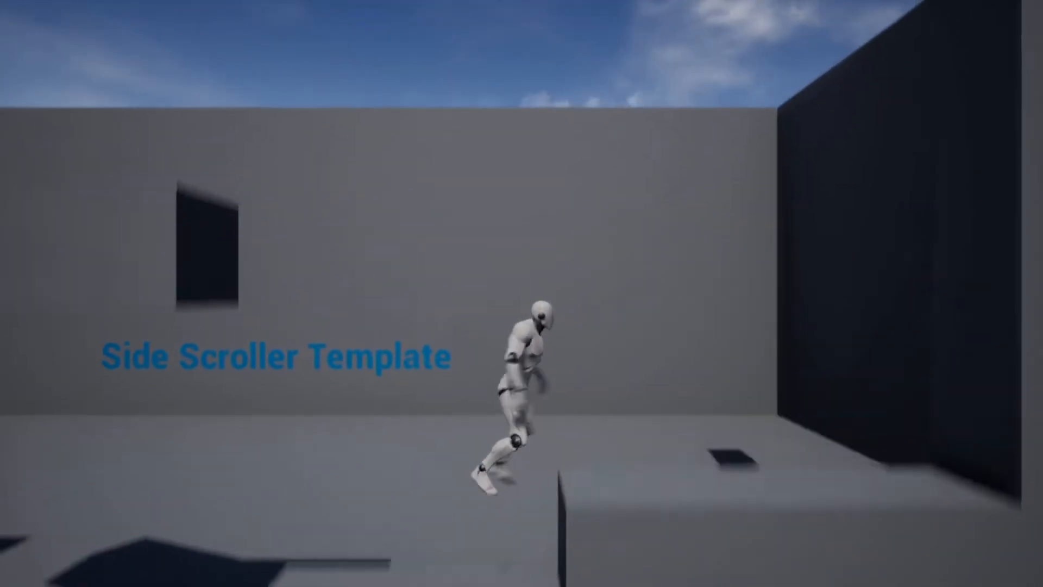
pyautogui.press('space')
pyautogui.press('a')
pyautogui.press('space')
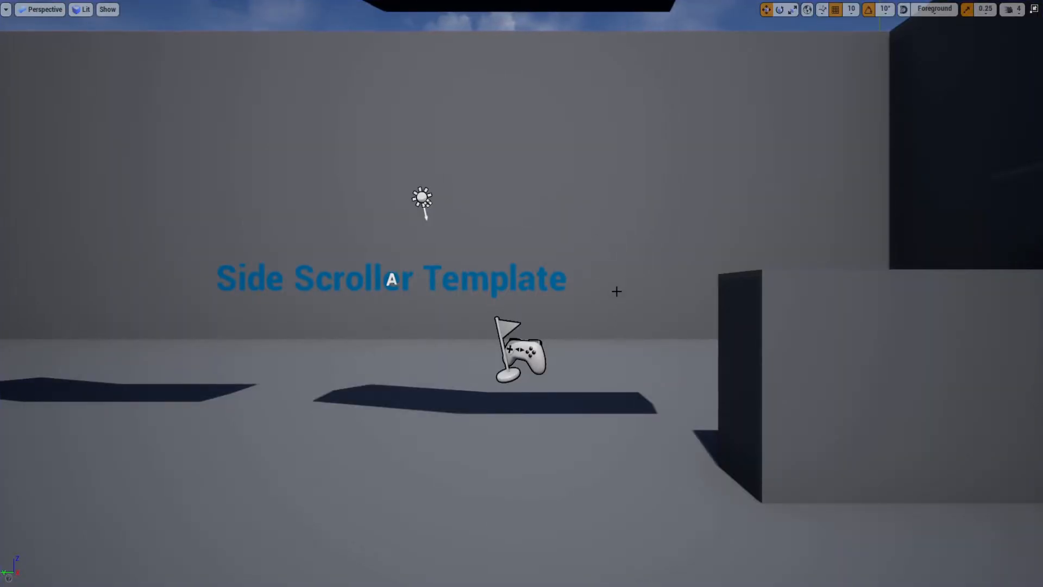
pyautogui.press('F11')
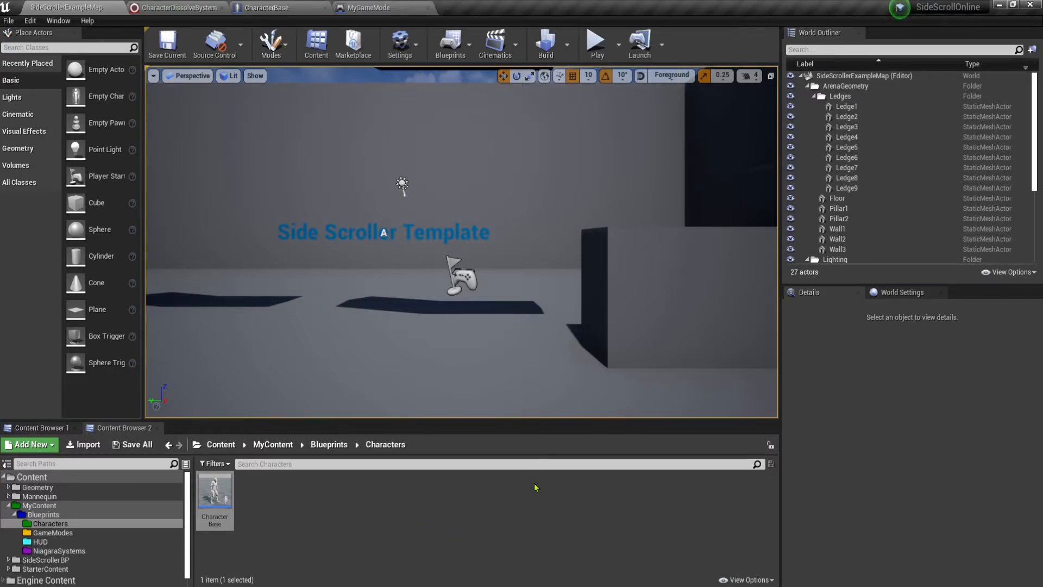
# In CharacterDissolveSystem, try 4 and 2 for the Point Force's linear force Z, settle on 1.0, and save the system.
pyautogui.click(177, 7)
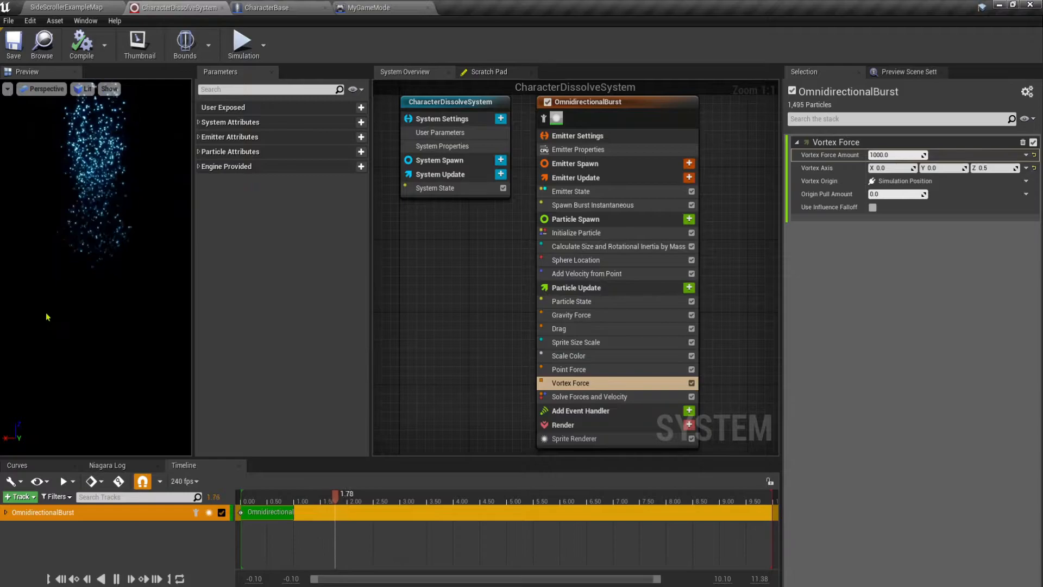
pyautogui.click(559, 371)
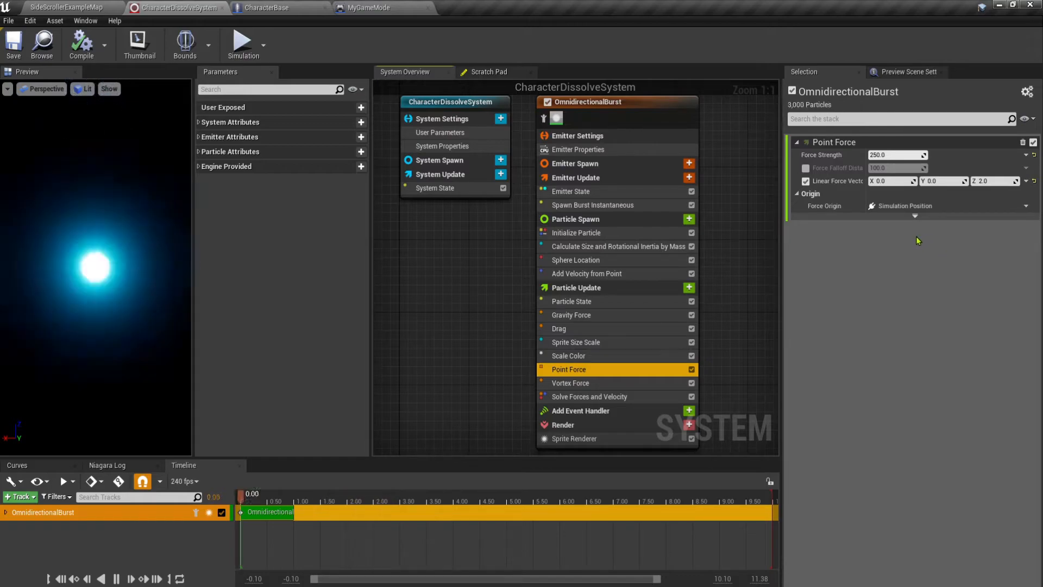
pyautogui.click(993, 181)
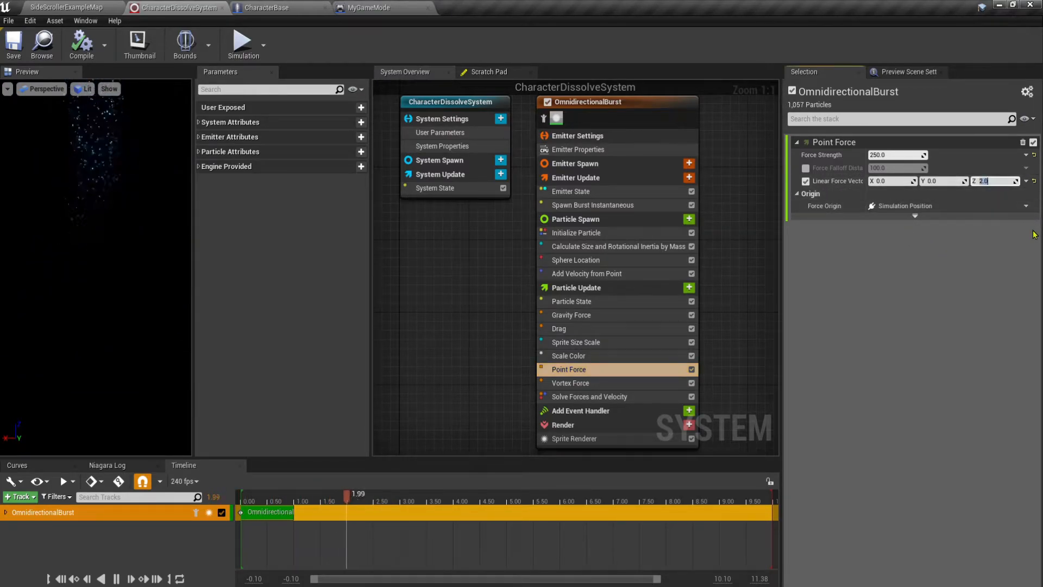
pyautogui.write('4')
pyautogui.press('Return')
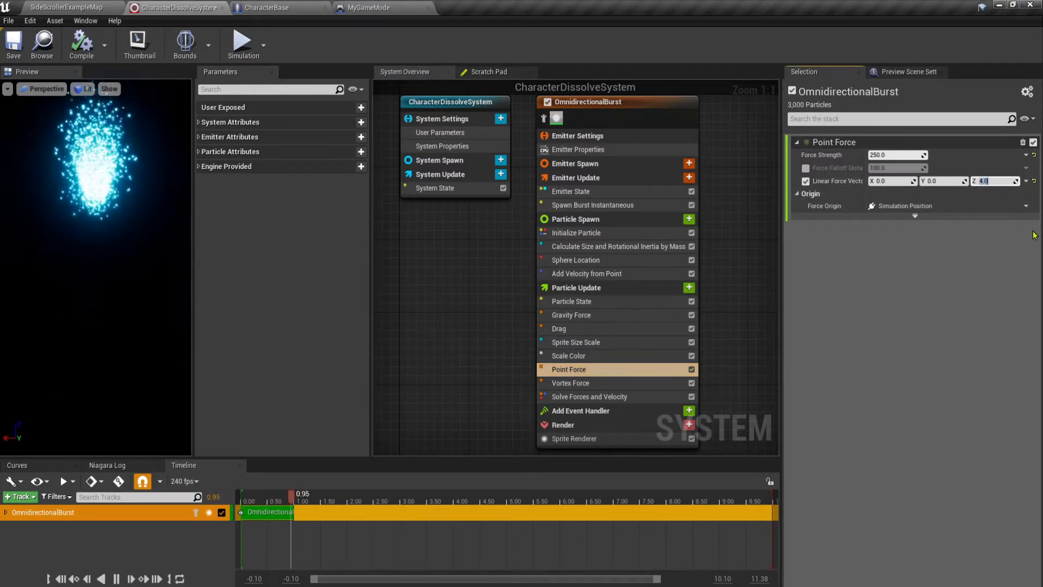
pyautogui.write('2')
pyautogui.press('Return')
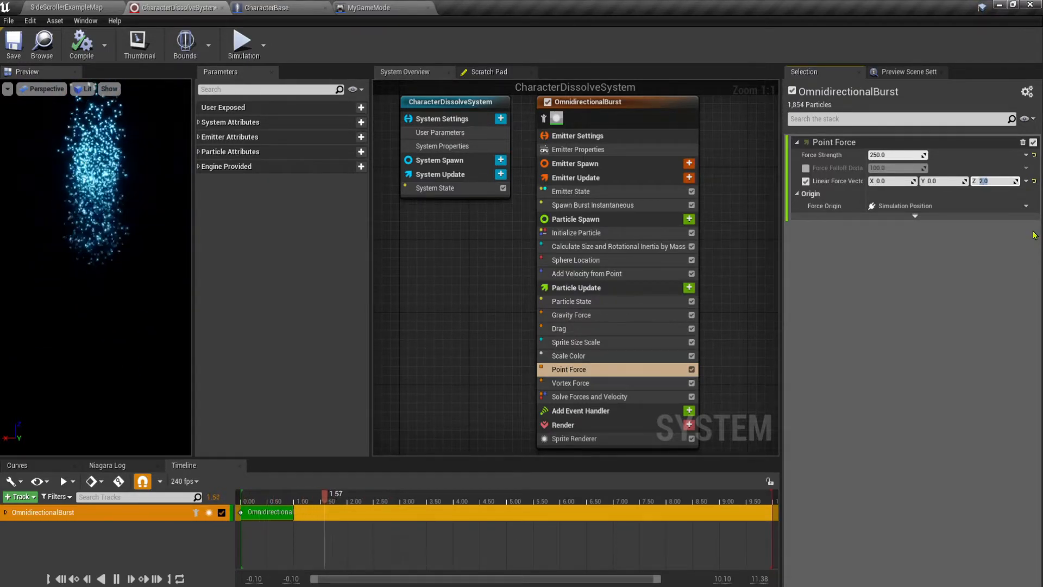
pyautogui.write('1')
pyautogui.press('Return')
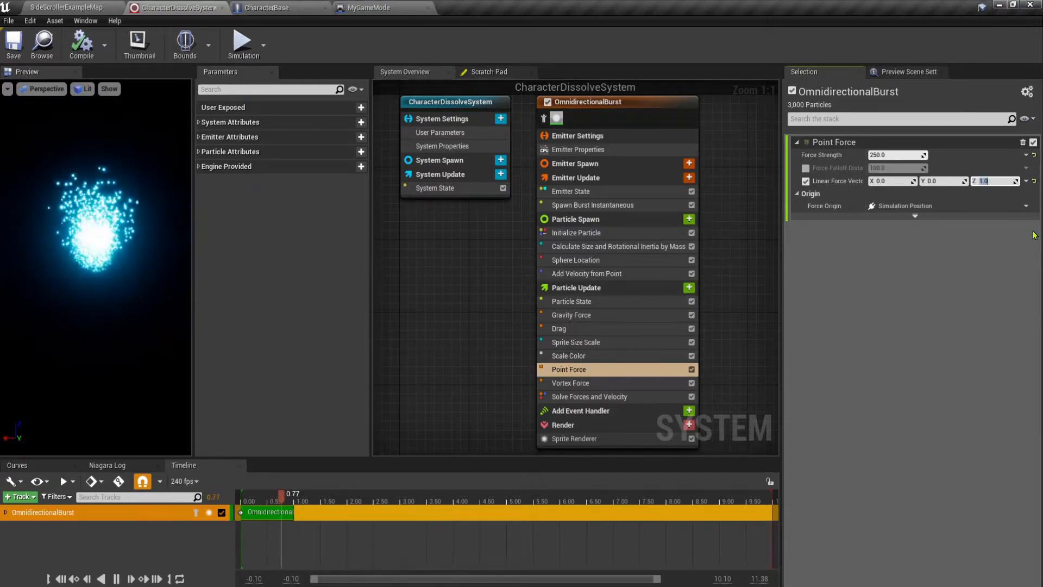
pyautogui.click(1034, 234)
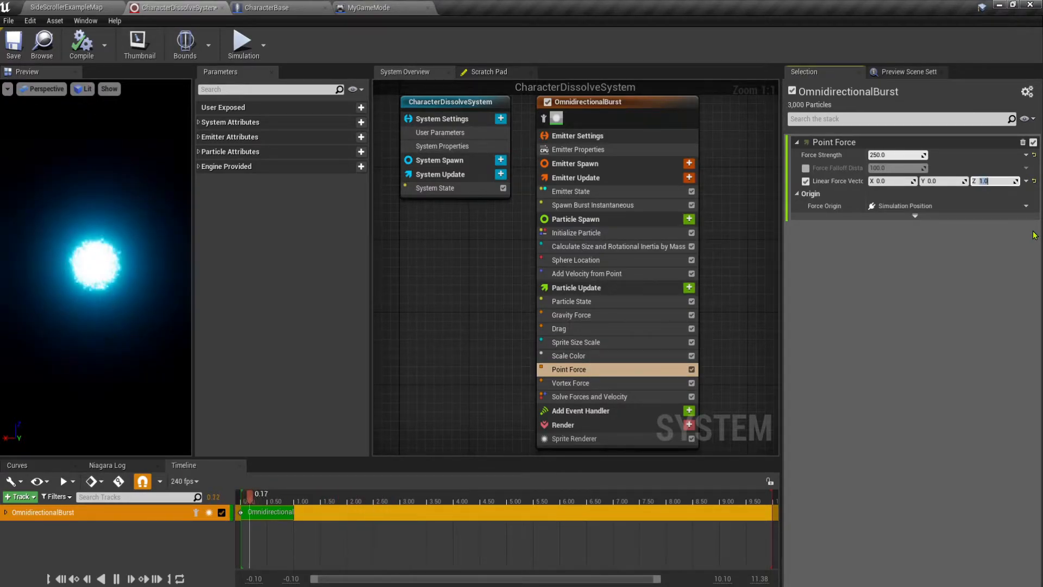
pyautogui.click(11, 43)
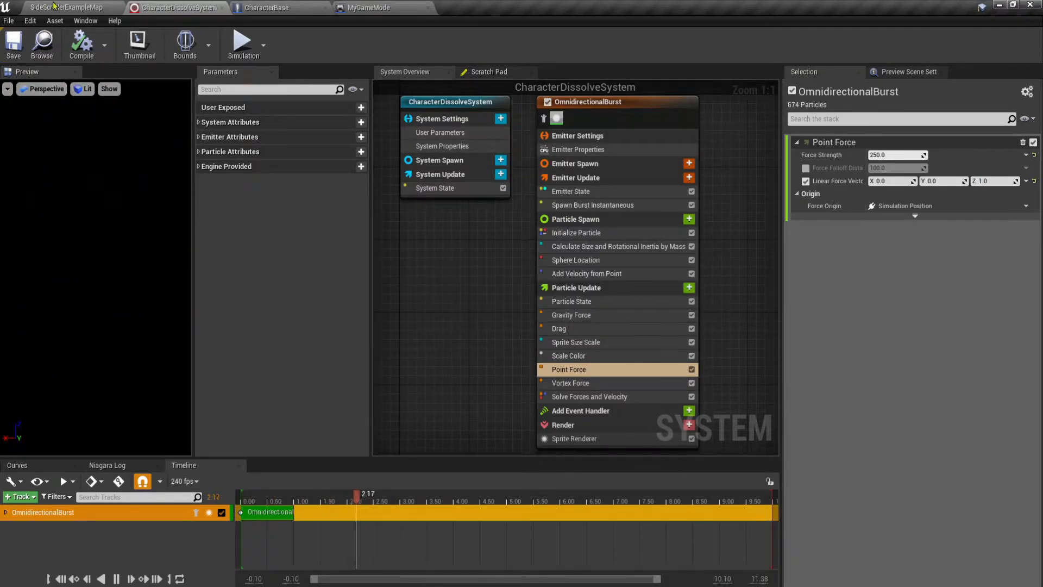
# Play the SideScrollerExampleMap level in the viewport, test the character's death effect, and end the play session.
pyautogui.click(66, 7)
pyautogui.click(600, 44)
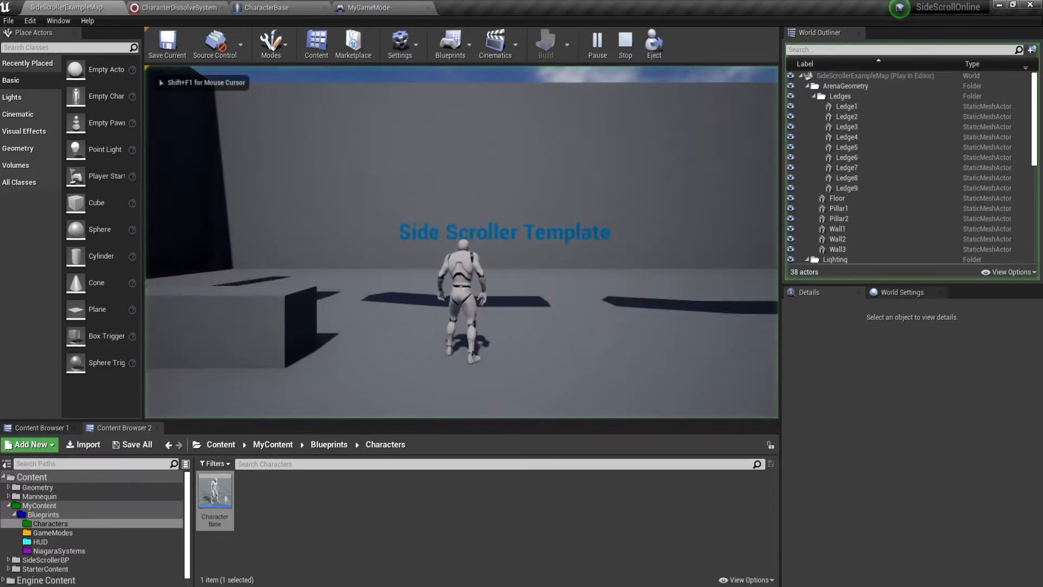
pyautogui.press('d')
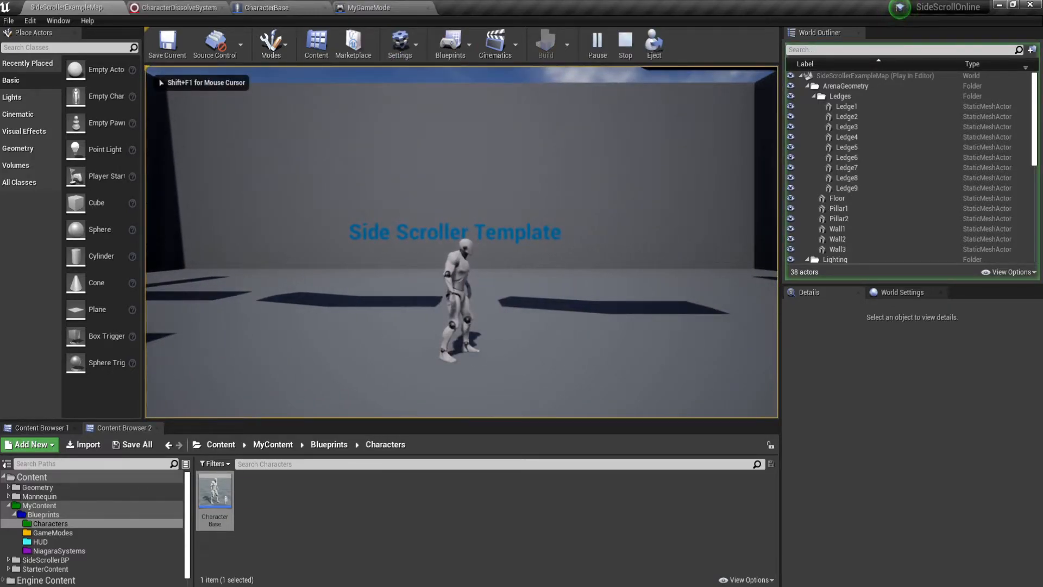
pyautogui.press('f')
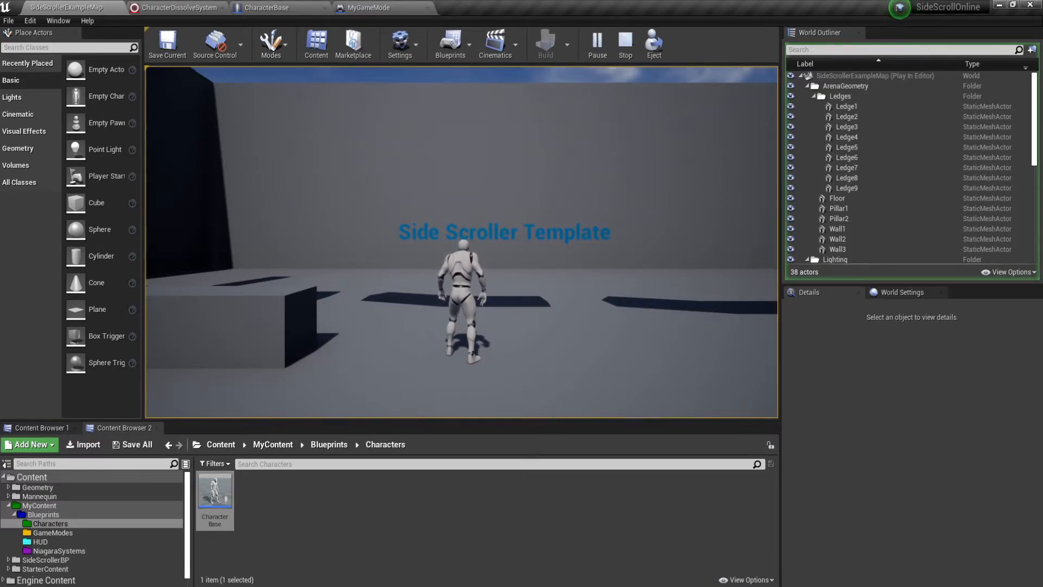
pyautogui.press('Escape')
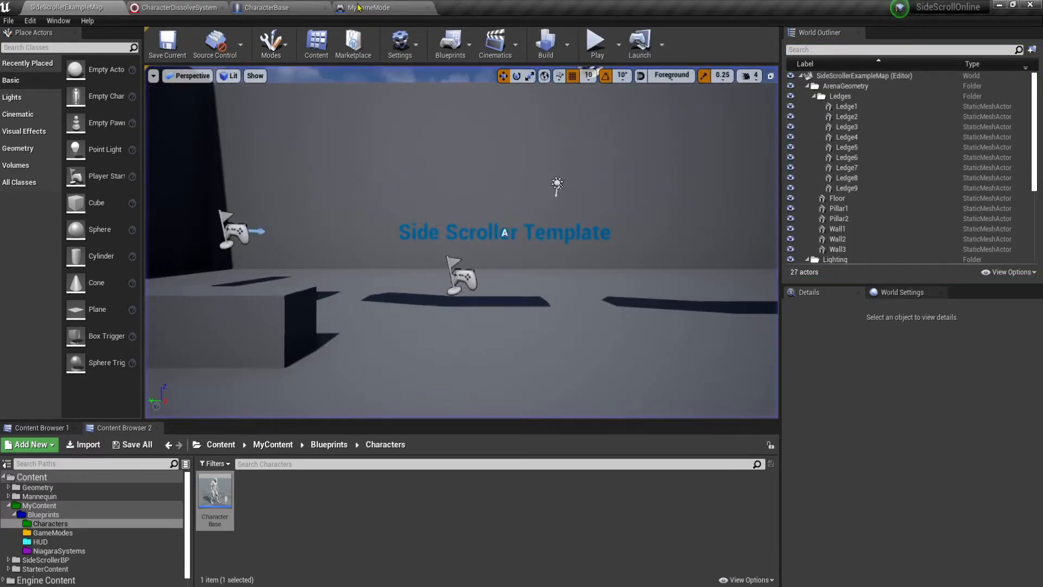
# Check the particle lifetime in Initialize Particle, set the Delay duration in MyGameMode's respawn logic to 2.5, and compile the blueprint.
pyautogui.click(181, 8)
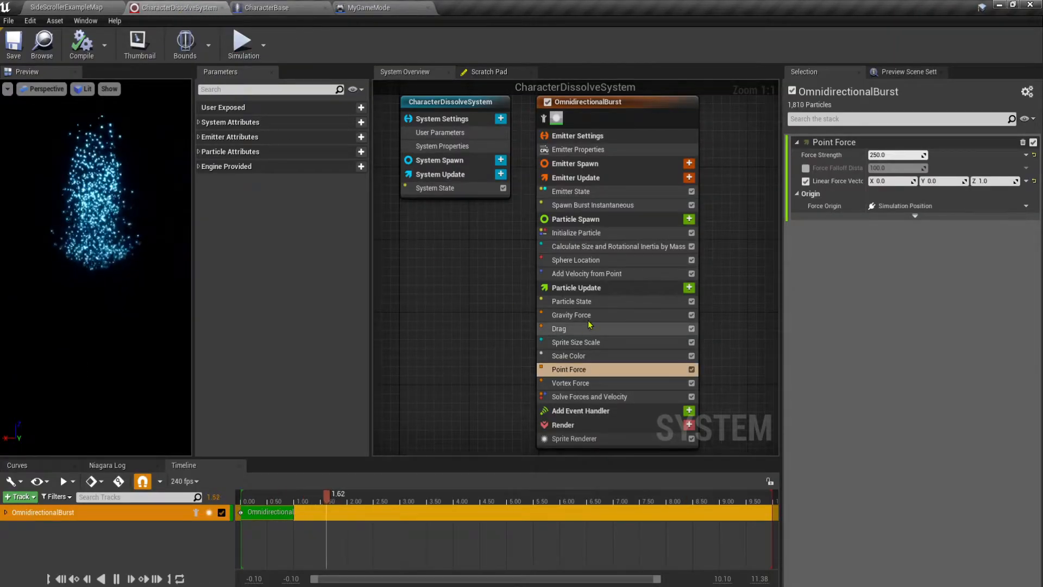
pyautogui.click(589, 236)
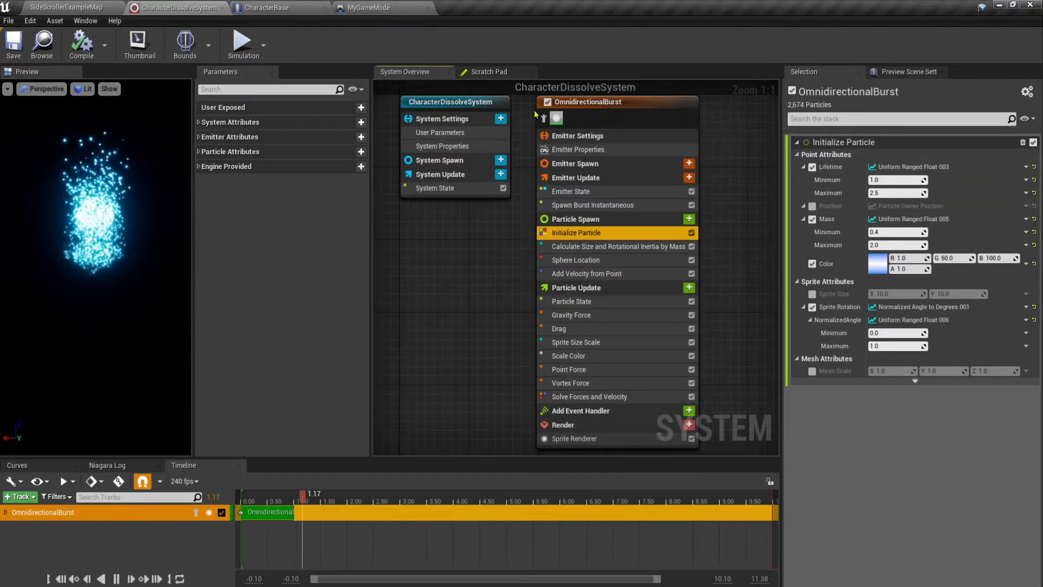
pyautogui.click(369, 9)
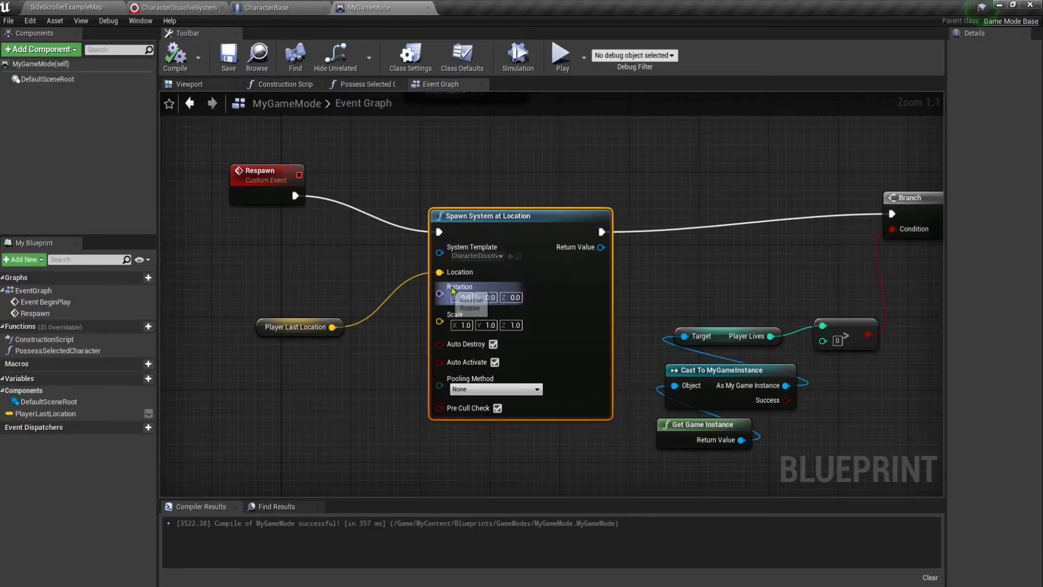
pyautogui.moveTo(753, 280); pyautogui.dragTo(238, 309, button='right')
pyautogui.moveTo(590, 306); pyautogui.dragTo(738, 342, button='right')
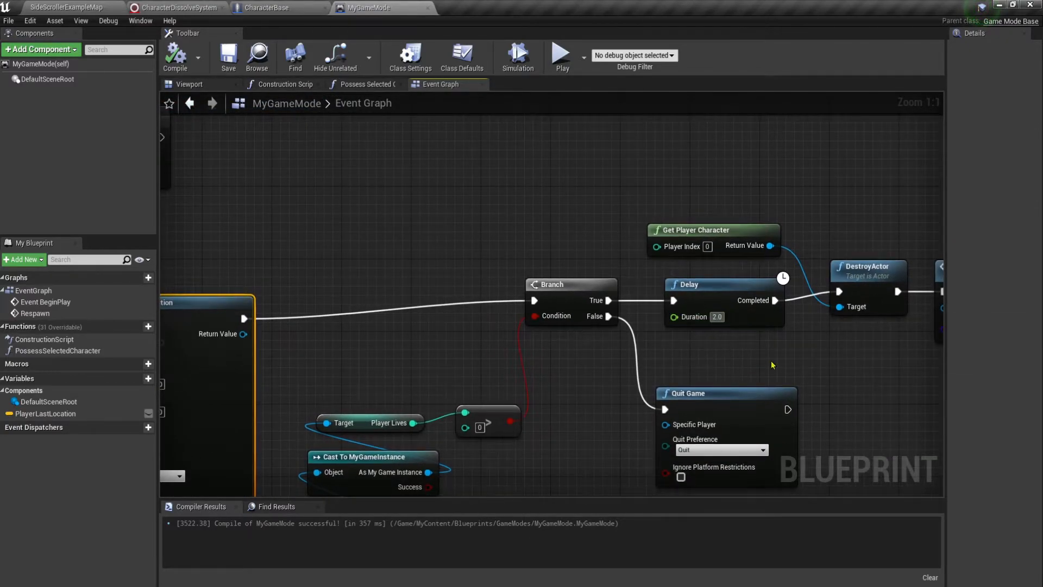
pyautogui.write('2.5')
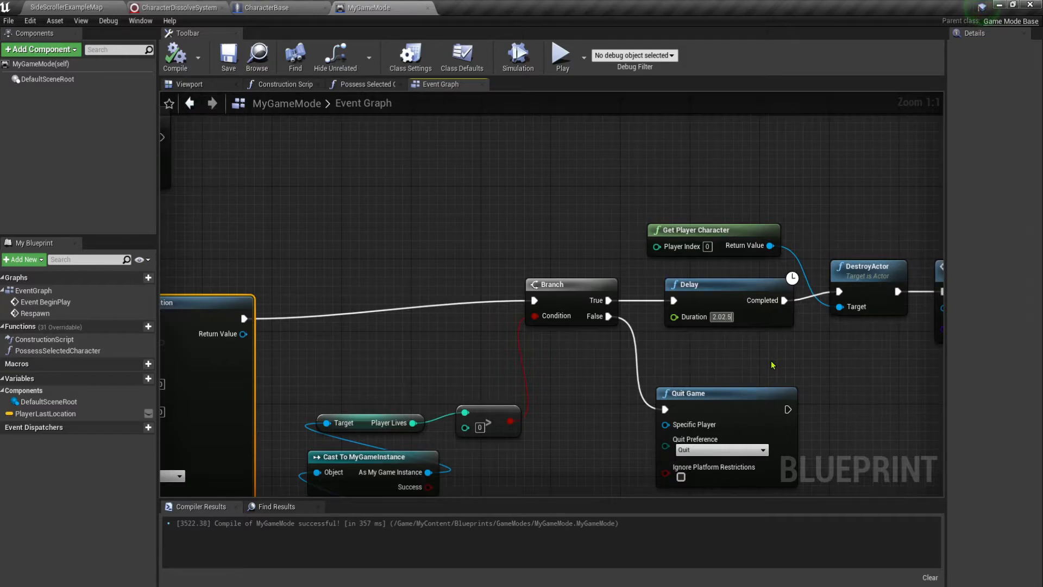
pyautogui.press('BackSpace')
pyautogui.press('BackSpace')
pyautogui.press('BackSpace')
pyautogui.press('BackSpace')
pyautogui.press('BackSpace')
pyautogui.write('.5')
pyautogui.click(795, 359)
pyautogui.click(179, 60)
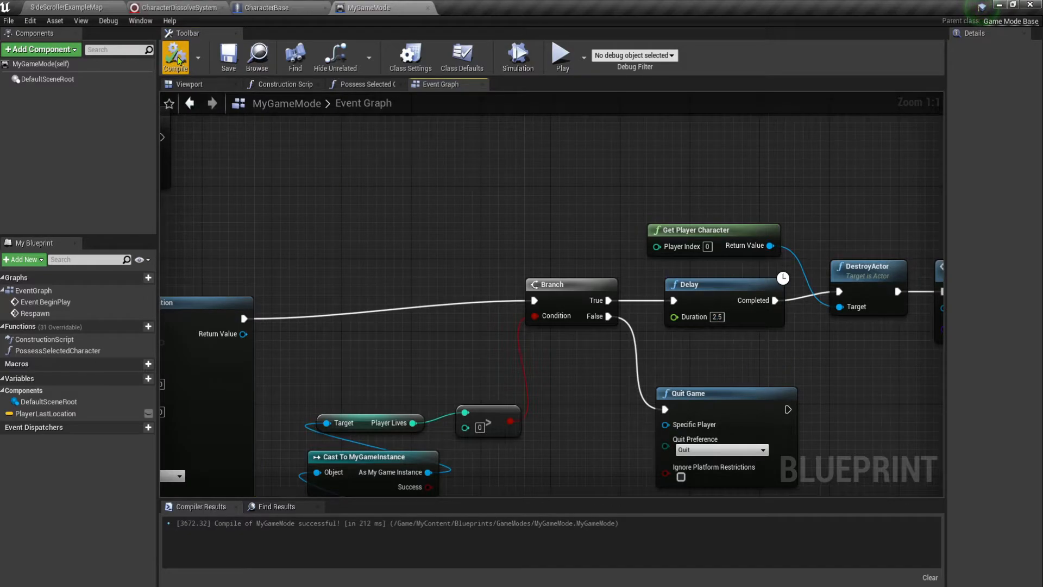
# Play the level full screen, test the character's death and respawn repeatedly, and return to the normal editor view.
pyautogui.click(84, 5)
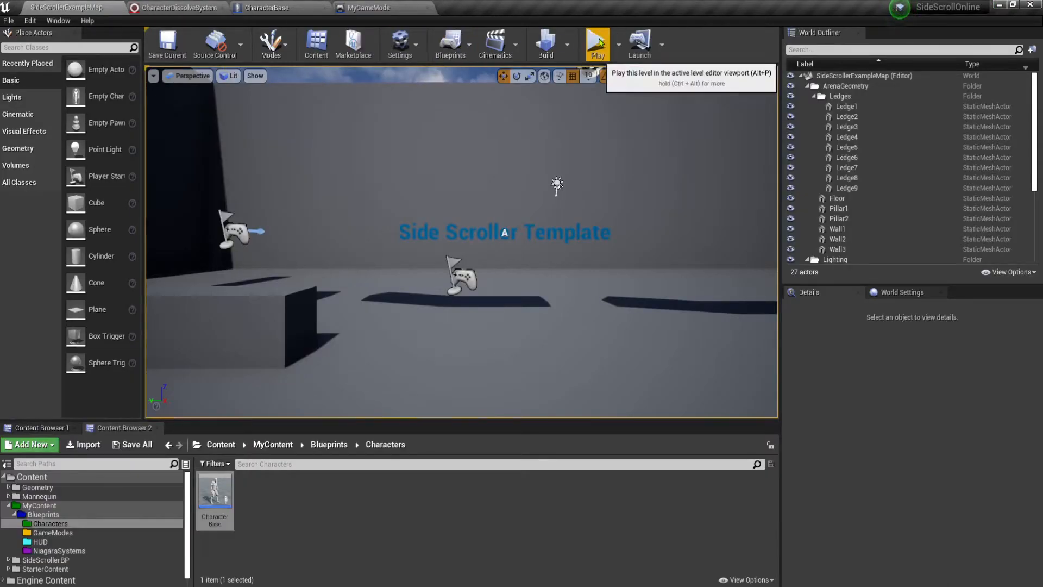
pyautogui.click(598, 43)
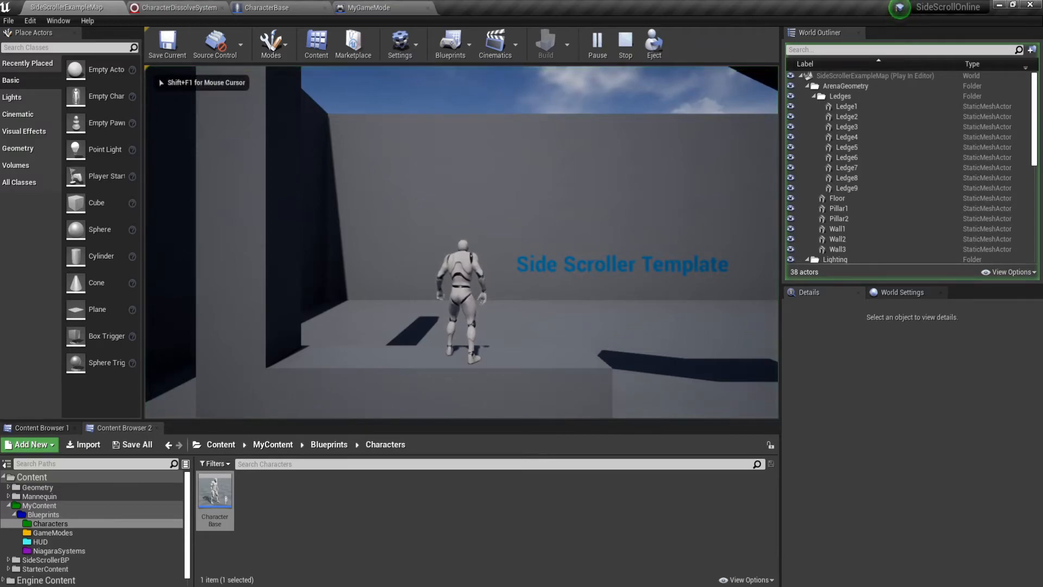
pyautogui.press('d')
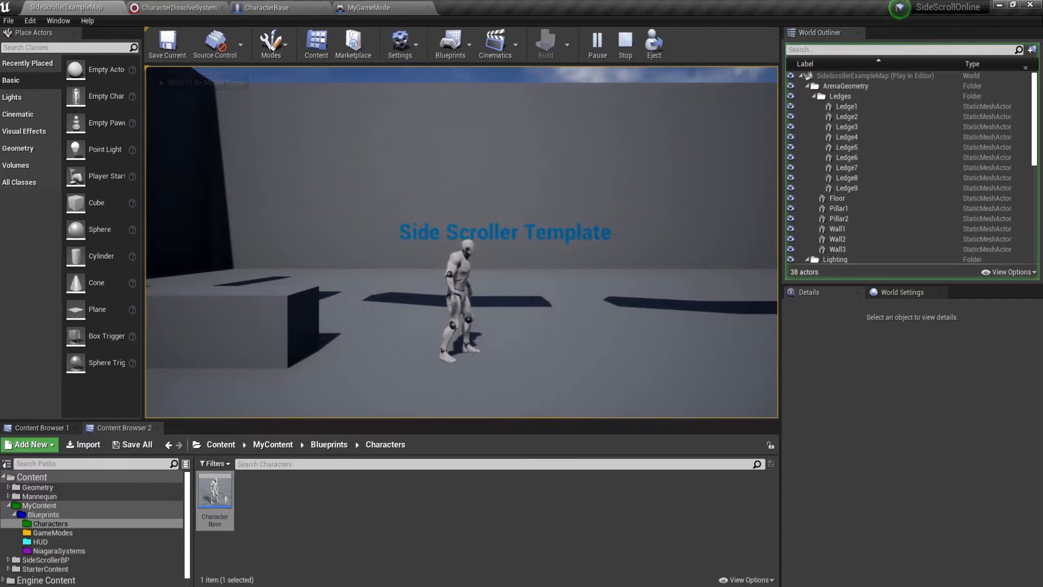
pyautogui.press('F11')
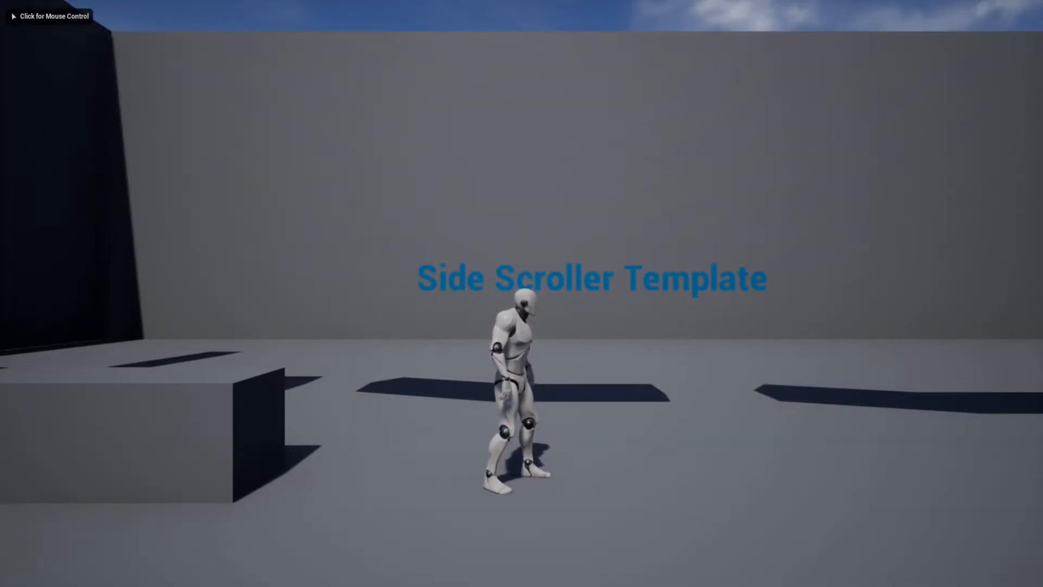
pyautogui.press('e')
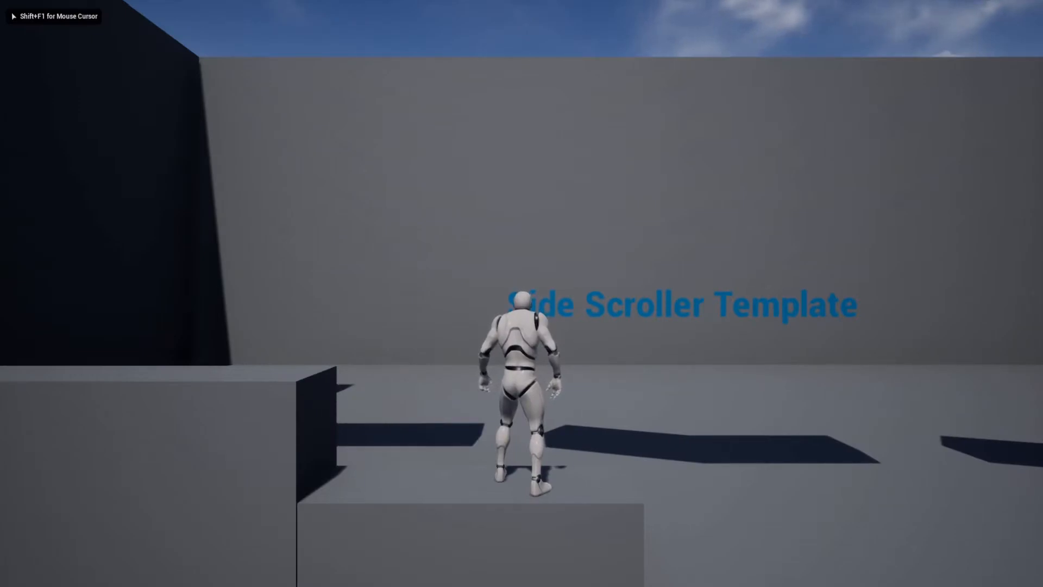
pyautogui.press('d')
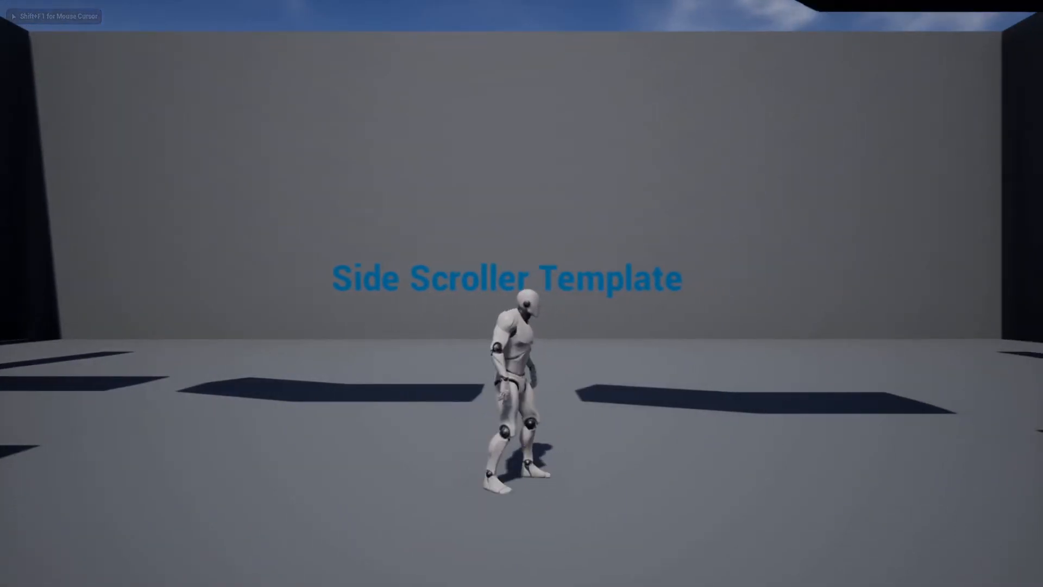
pyautogui.press('e')
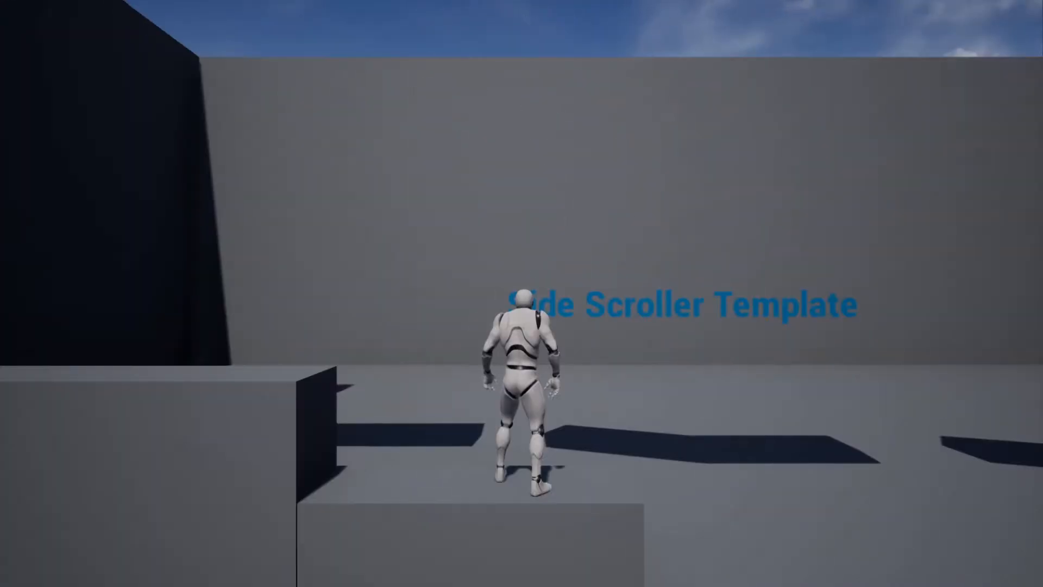
pyautogui.press('Escape')
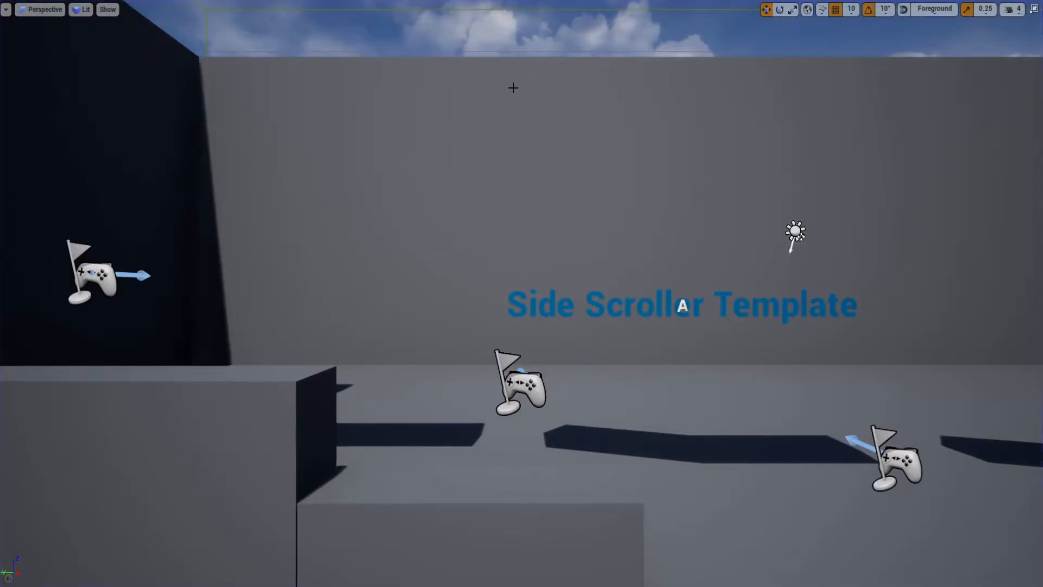
pyautogui.press('F11')
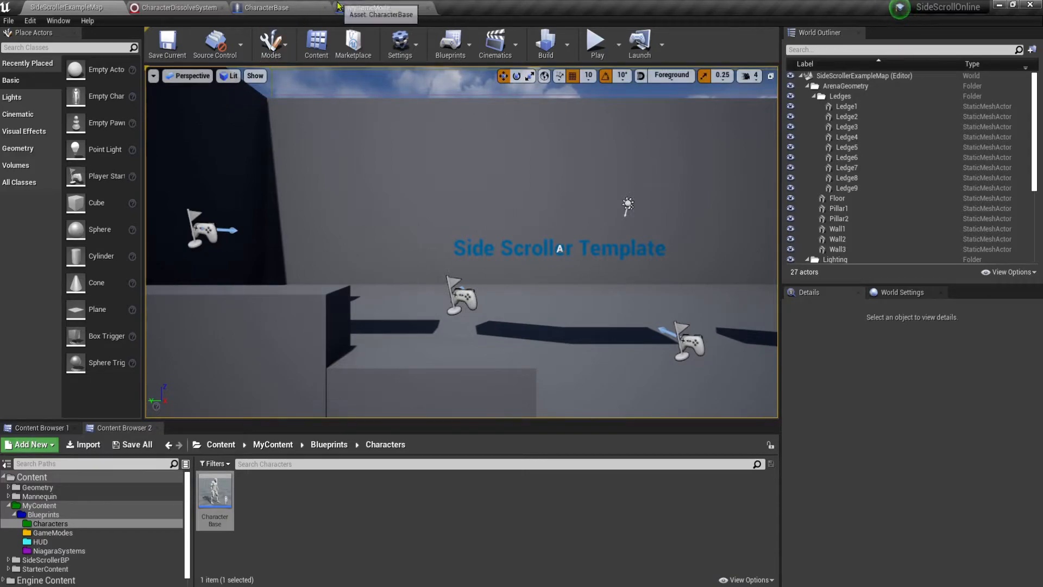
# Review MyGameMode's respawn graph from the Branch and Delay nodes through DestroyActor to Possess Selected Character.
pyautogui.click(369, 8)
pyautogui.moveTo(742, 309); pyautogui.dragTo(703, 313, button='right')
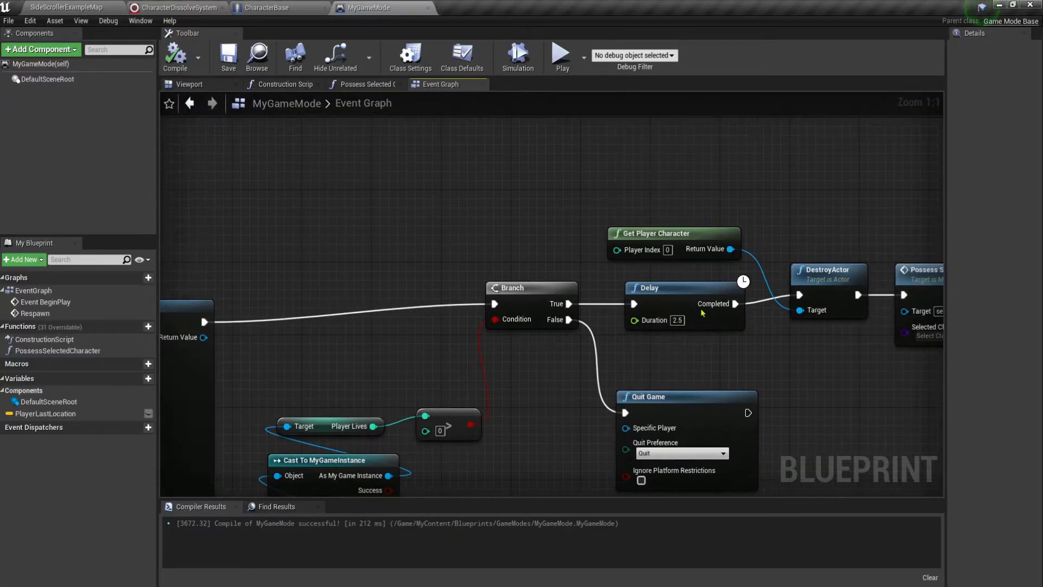
pyautogui.moveTo(789, 366); pyautogui.dragTo(650, 348, button='right')
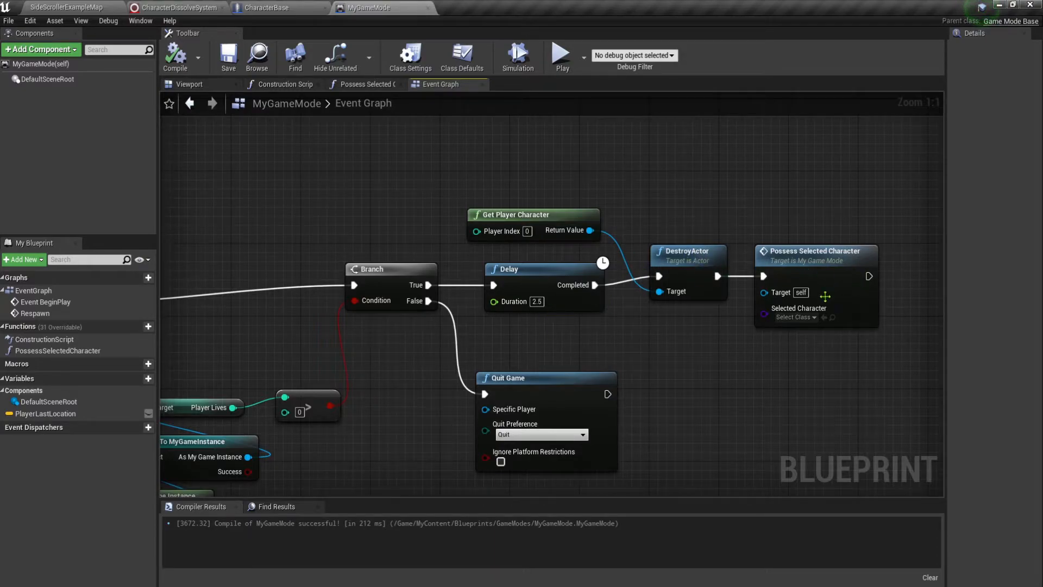
pyautogui.moveTo(775, 389); pyautogui.dragTo(752, 383, button='right')
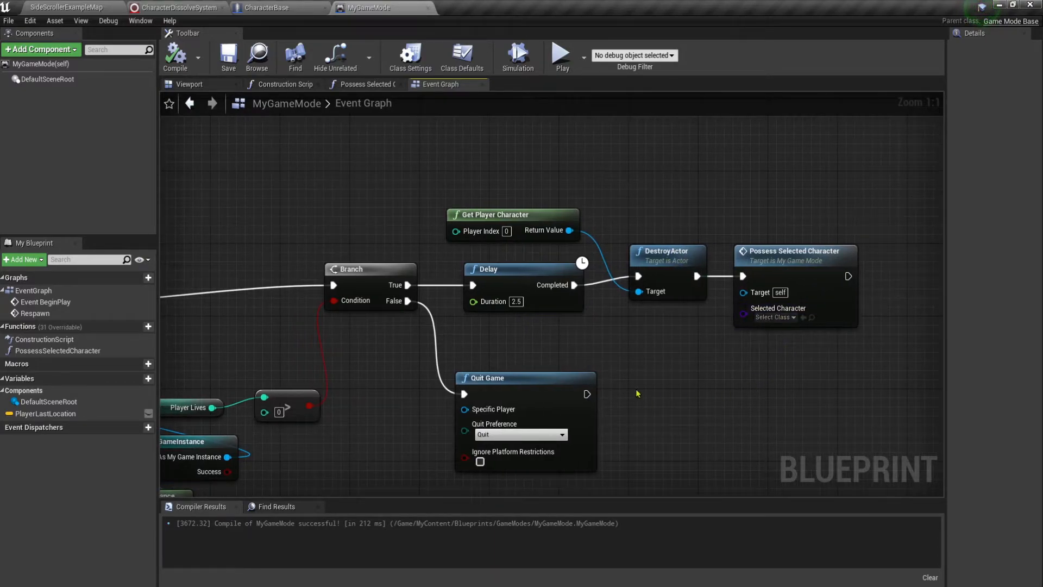
pyautogui.moveTo(616, 360); pyautogui.dragTo(762, 340, button='right')
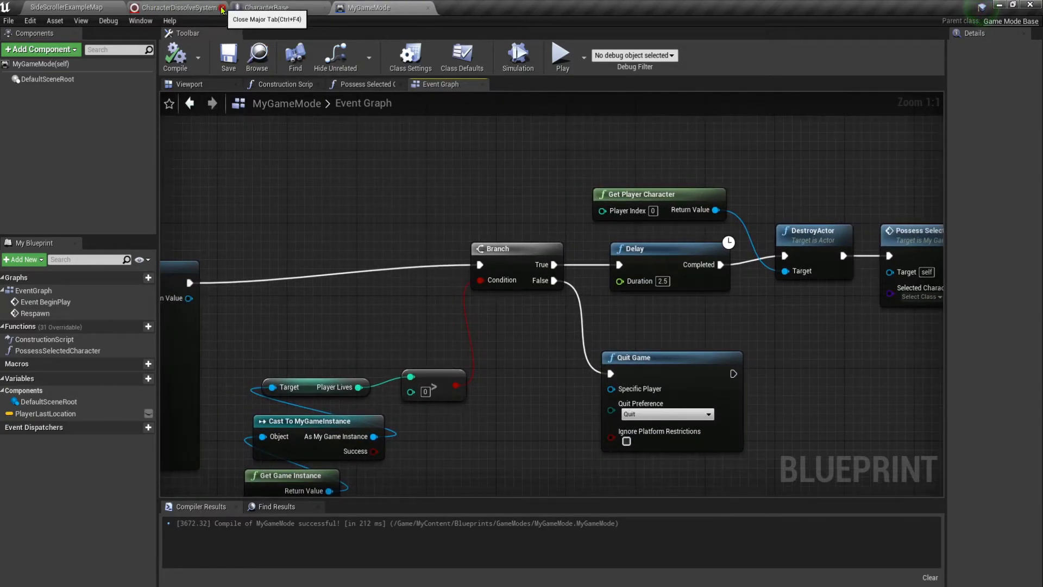
# Close the CharacterDissolveSystem and MyGameMode editors and return to the SideScrollerExampleMap level.
pyautogui.click(188, 11)
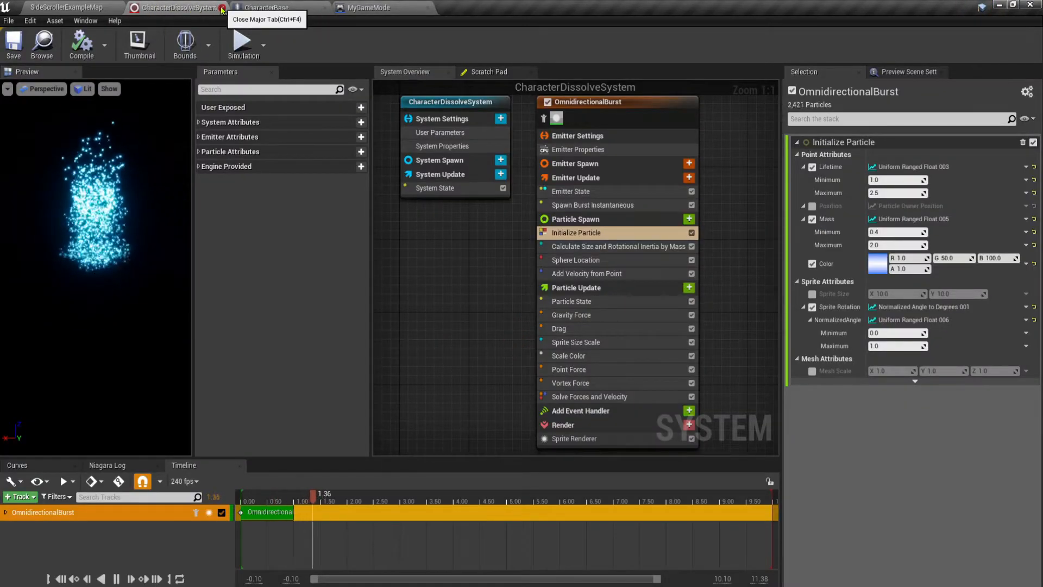
pyautogui.click(223, 10)
pyautogui.click(304, 9)
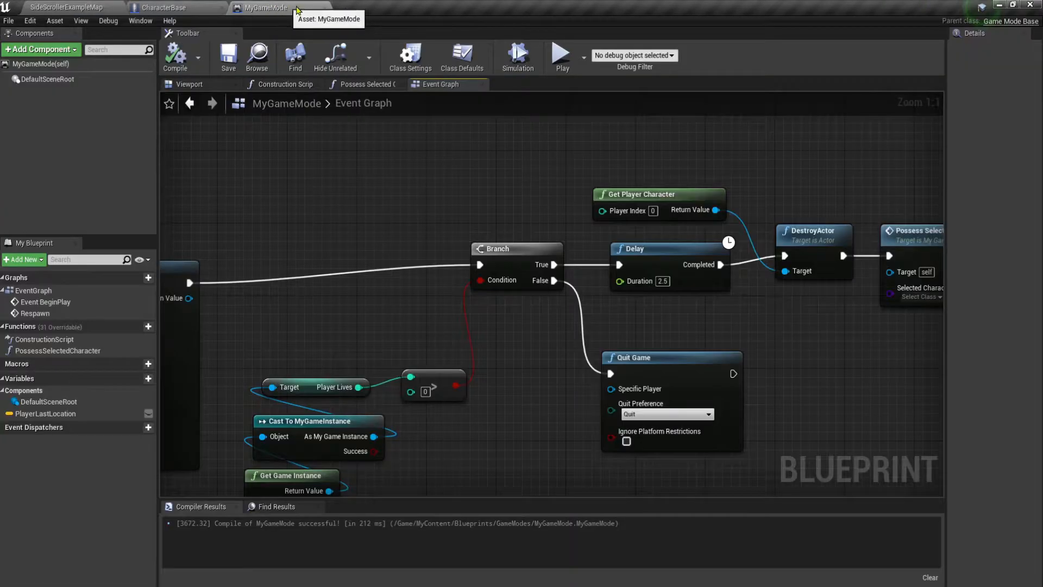
pyautogui.click(325, 7)
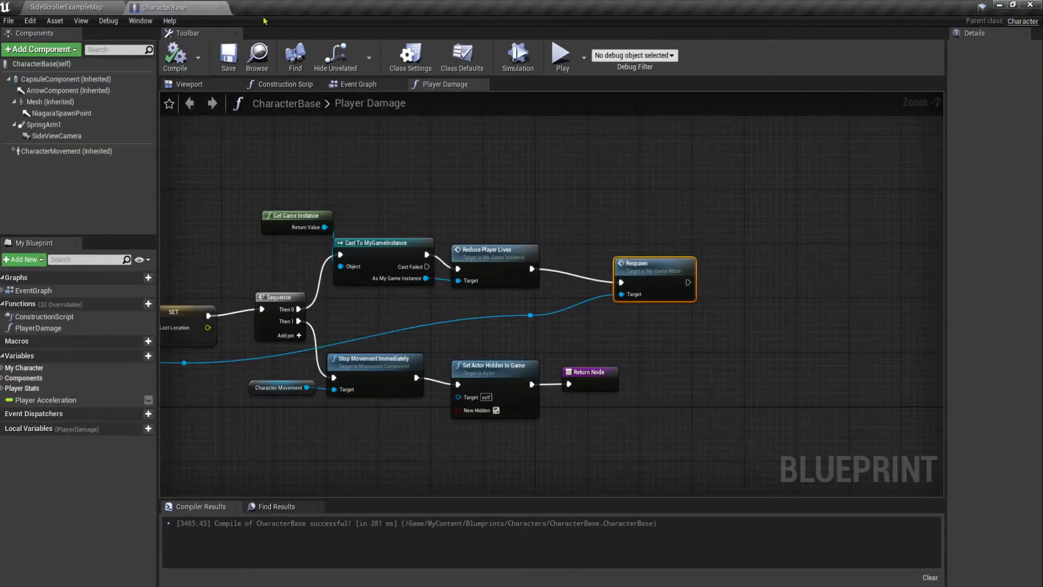
pyautogui.click(103, 8)
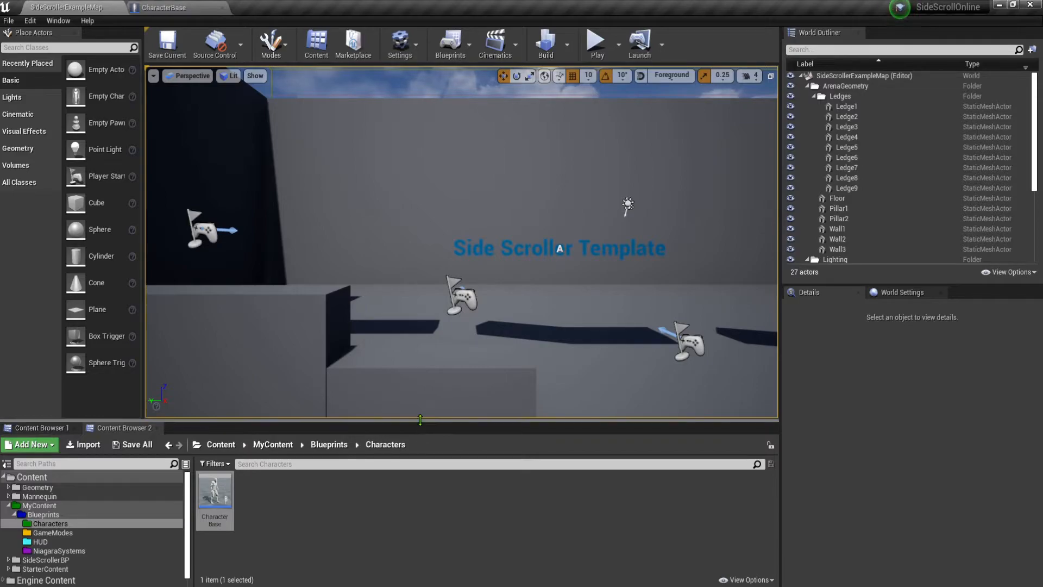
# Enlarge the content browser area and open the HUD folder under MyContent > Blueprints.
pyautogui.moveTo(420, 407); pyautogui.dragTo(420, 344)
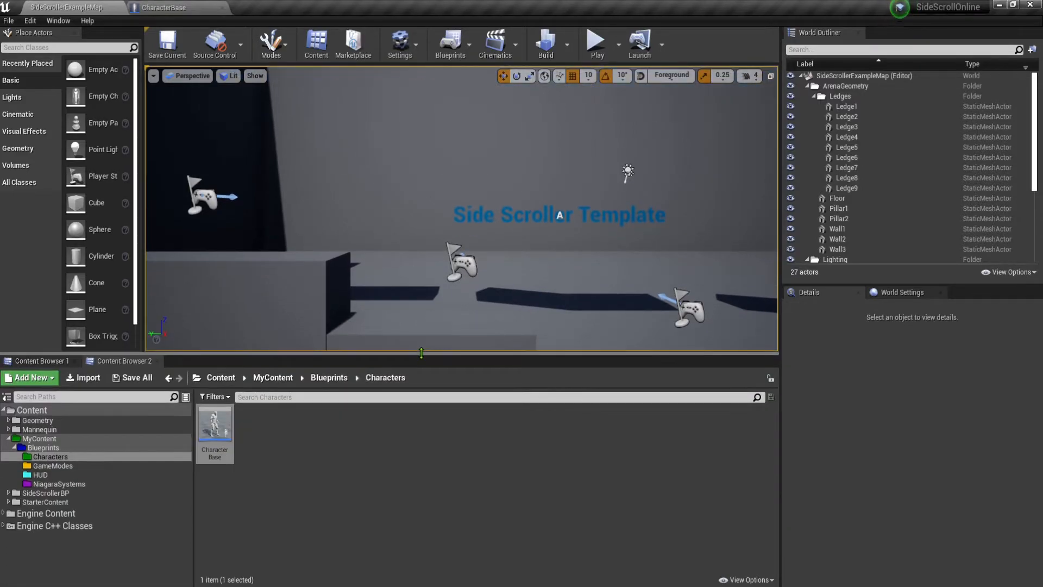
pyautogui.click(343, 383)
pyautogui.doubleClick(292, 448)
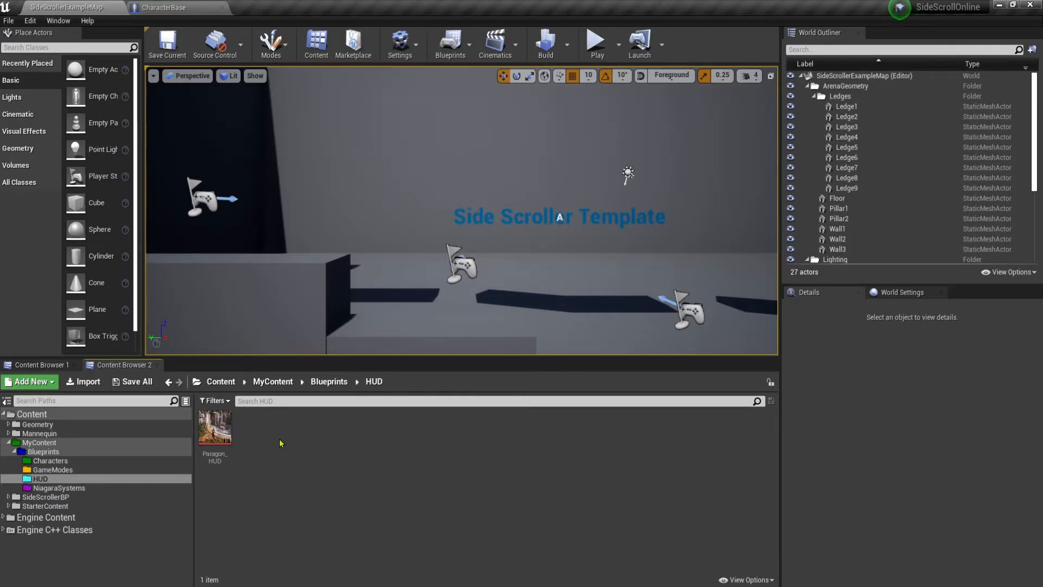
pyautogui.moveTo(212, 427)
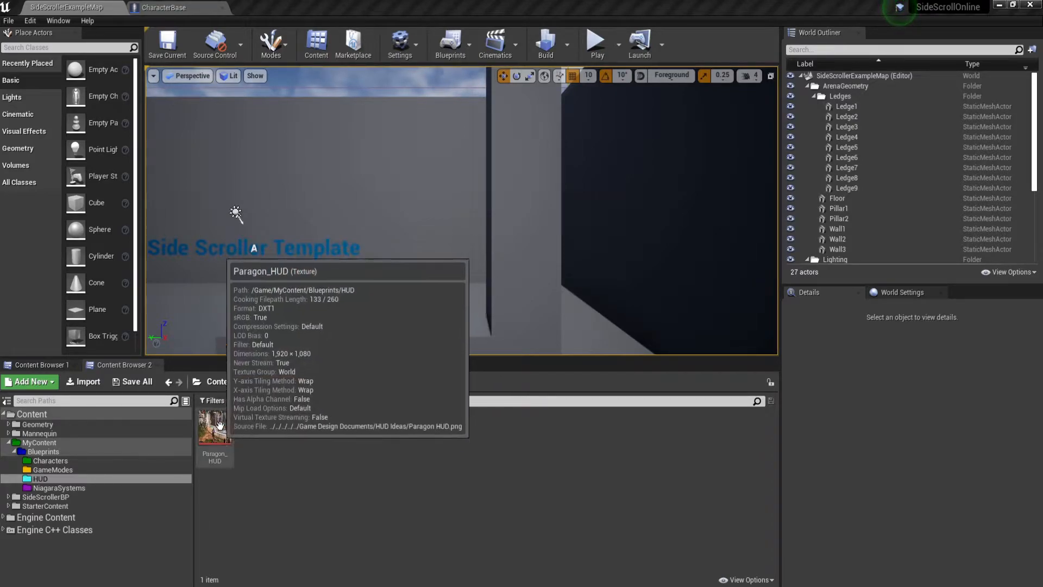
# Create a Widget Blueprint named FloatingHealthBar in the HUD folder and open it for editing.
pyautogui.rightClick(272, 433)
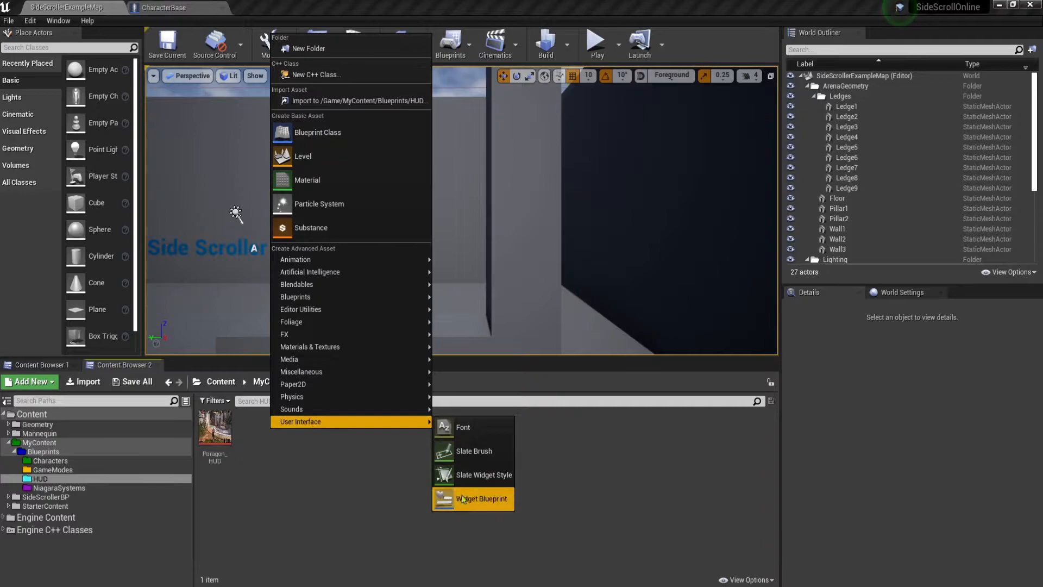
pyautogui.click(478, 499)
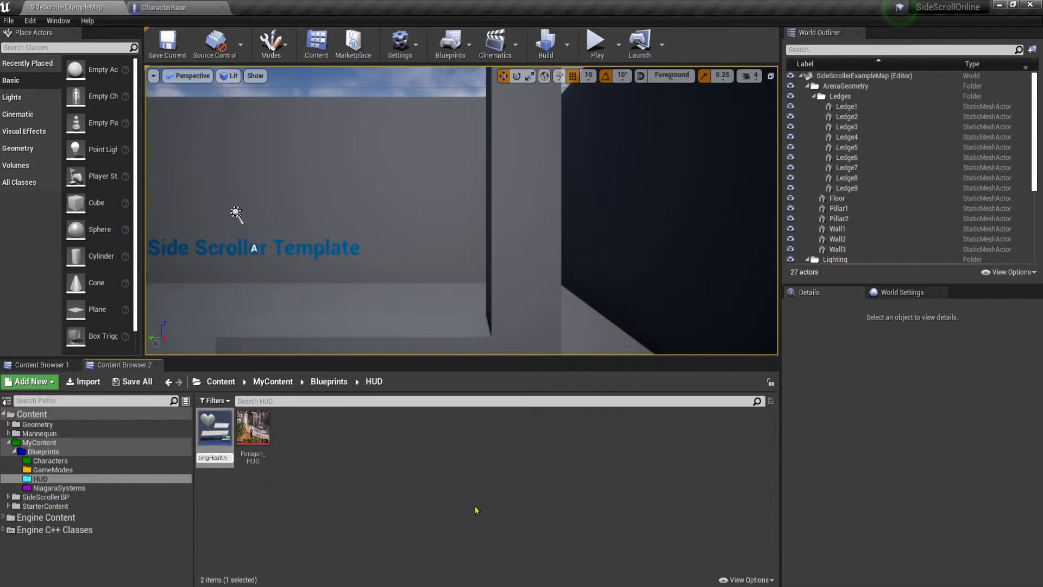
pyautogui.press('Return')
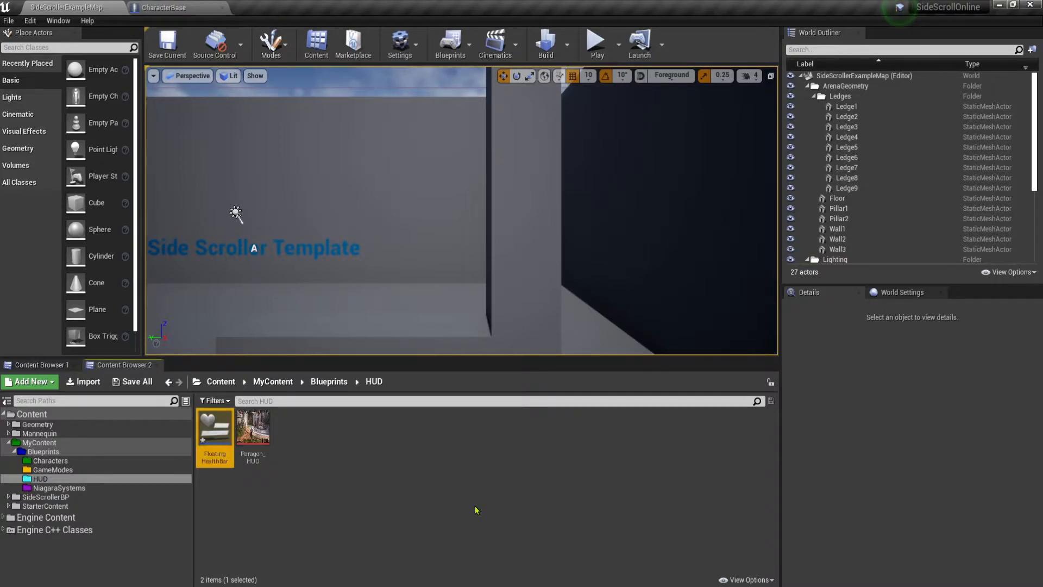
pyautogui.doubleClick(215, 430)
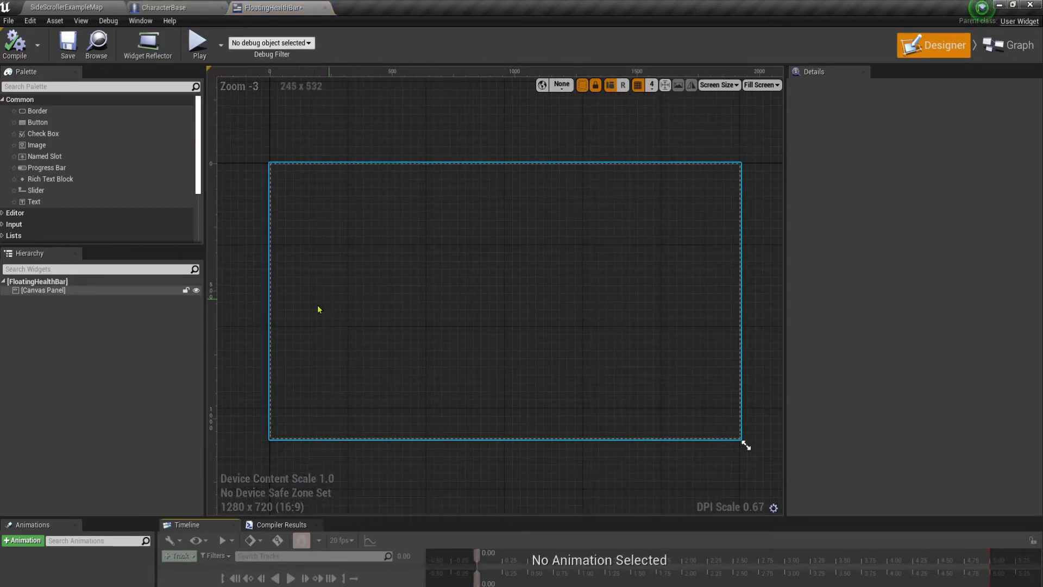
# Switch the widget's designer size from Fill Screen to Custom and set its height to 20.
pyautogui.moveTo(251, 337); pyautogui.dragTo(260, 292, button='right')
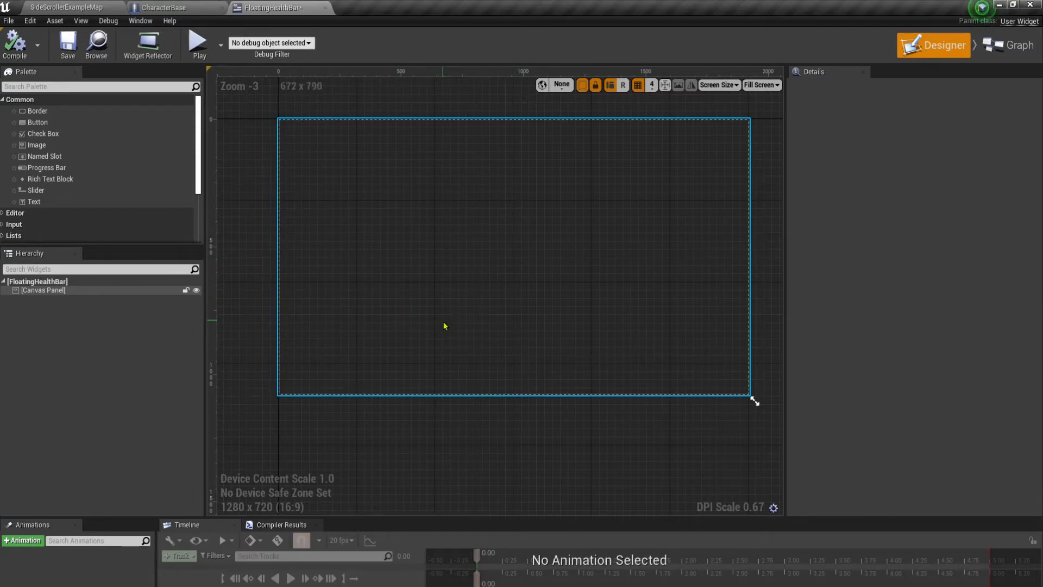
pyautogui.moveTo(445, 278); pyautogui.dragTo(426, 303, button='right')
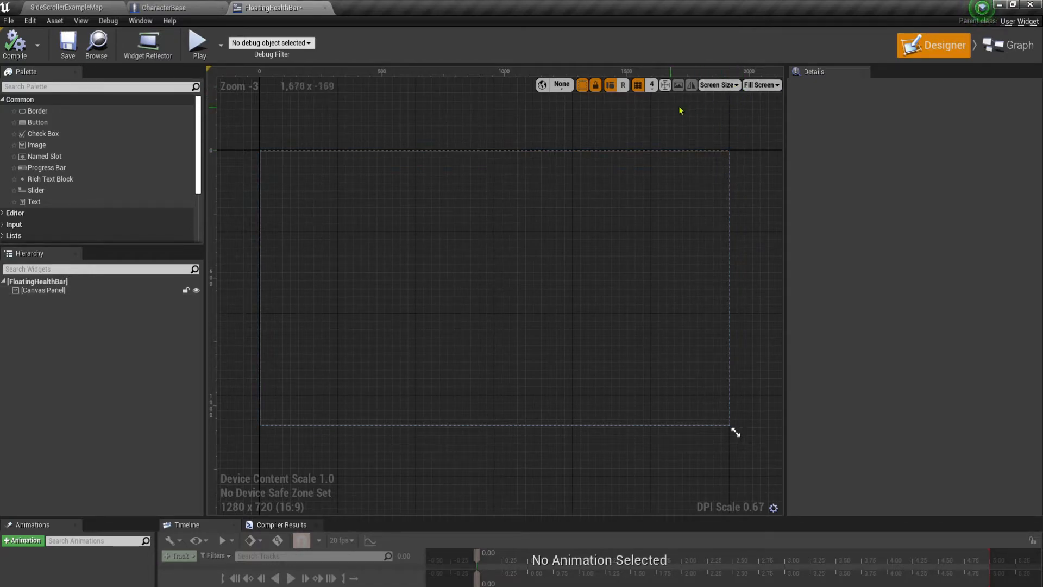
pyautogui.click(766, 86)
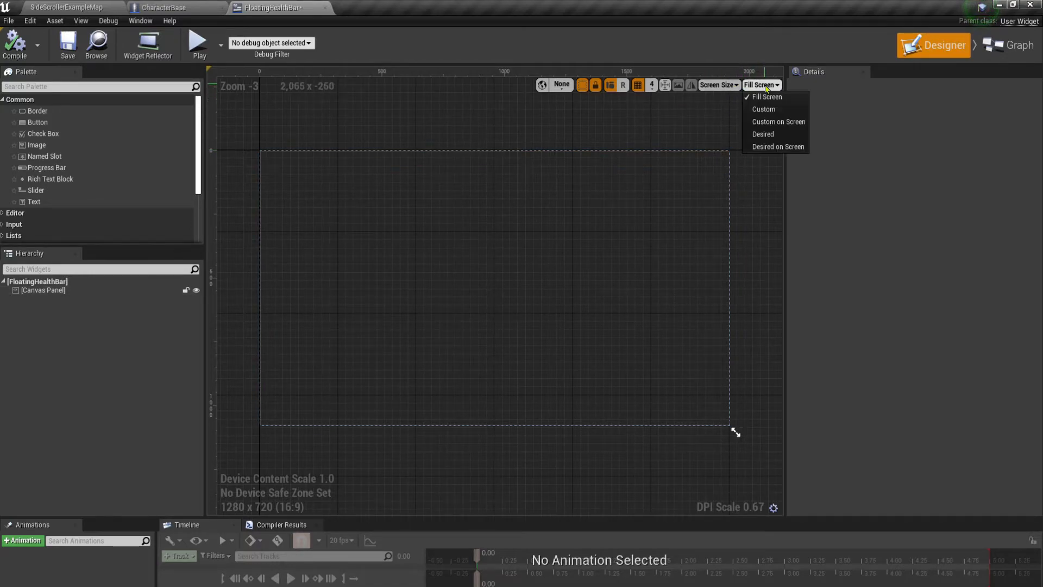
pyautogui.click(768, 110)
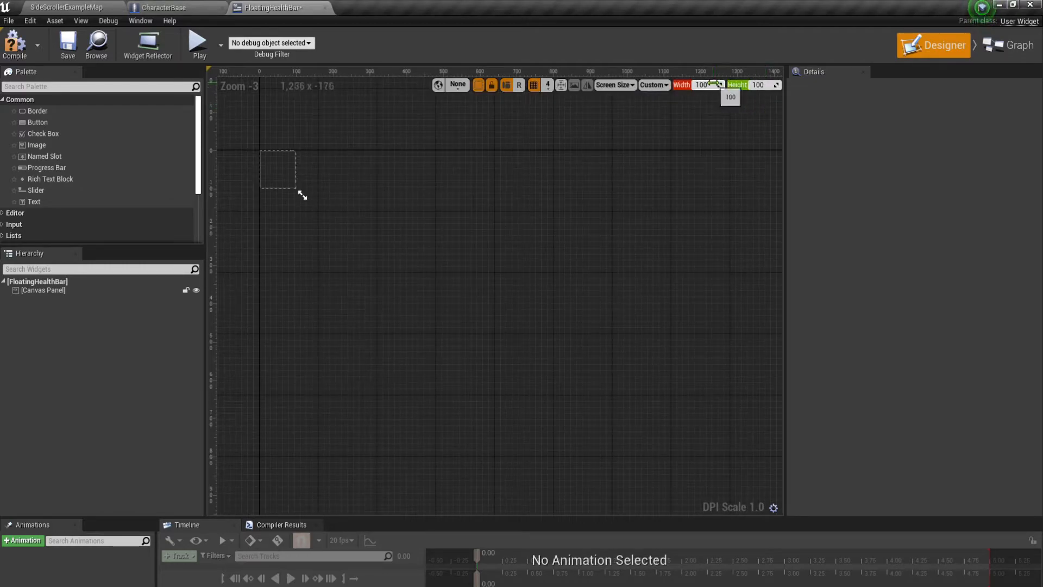
pyautogui.click(765, 84)
pyautogui.write('20')
pyautogui.moveTo(320, 249); pyautogui.dragTo(442, 223, button='right')
pyautogui.scroll(1, 431, 325)
pyautogui.scroll(2, 430, 325)
pyautogui.scroll(2, 468, 266)
pyautogui.moveTo(468, 266); pyautogui.dragTo(501, 116, button='right')
pyautogui.scroll(2, 406, 216)
pyautogui.scroll(3, 389, 194)
pyautogui.scroll(3, 394, 180)
pyautogui.scroll(2, 547, 226)
pyautogui.scroll(3, 487, 202)
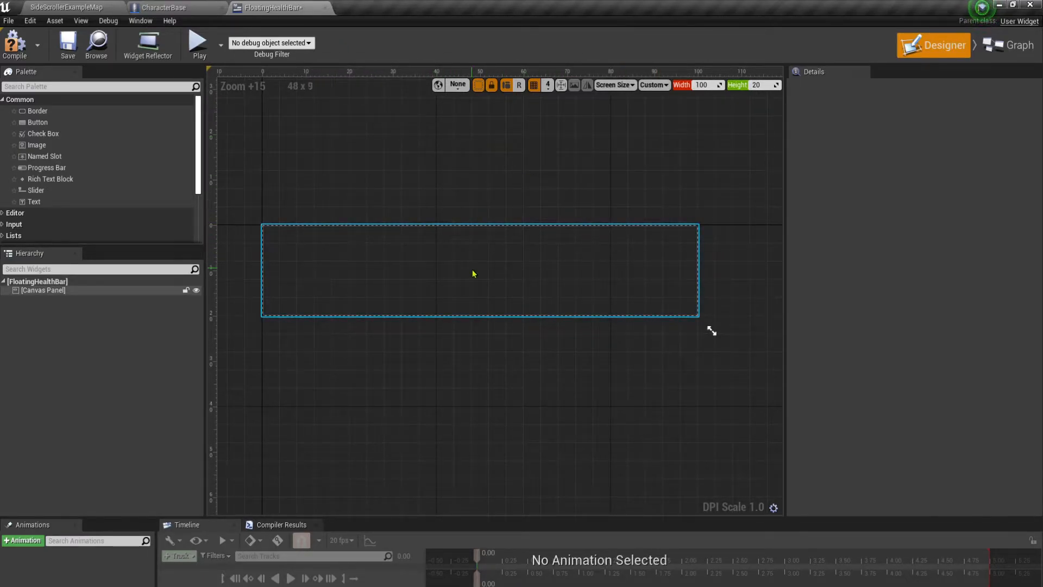
# Find the Size Box widget in the palette and add it as a child of the Canvas Panel.
pyautogui.click(73, 292)
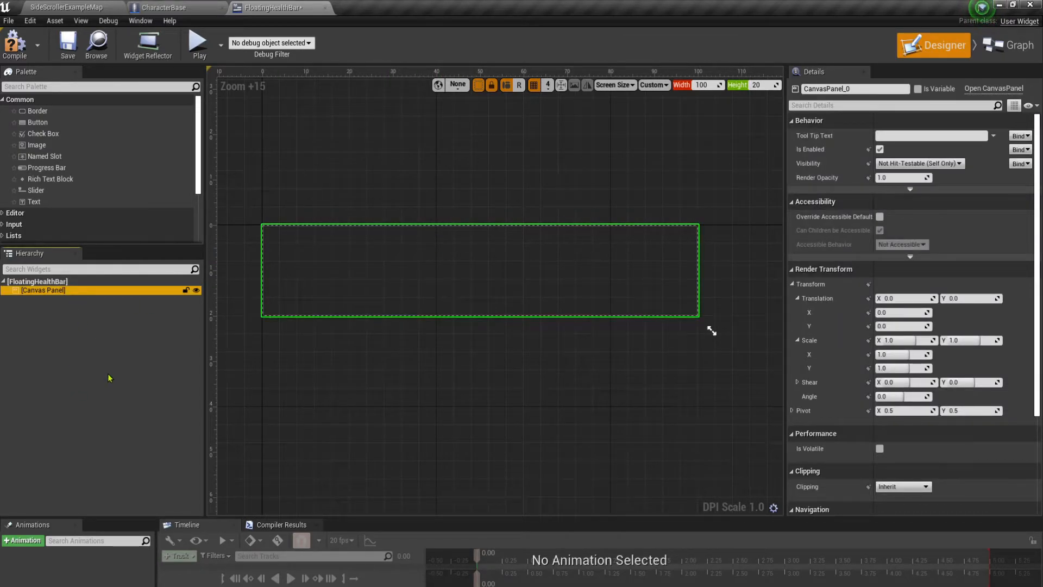
pyautogui.click(63, 87)
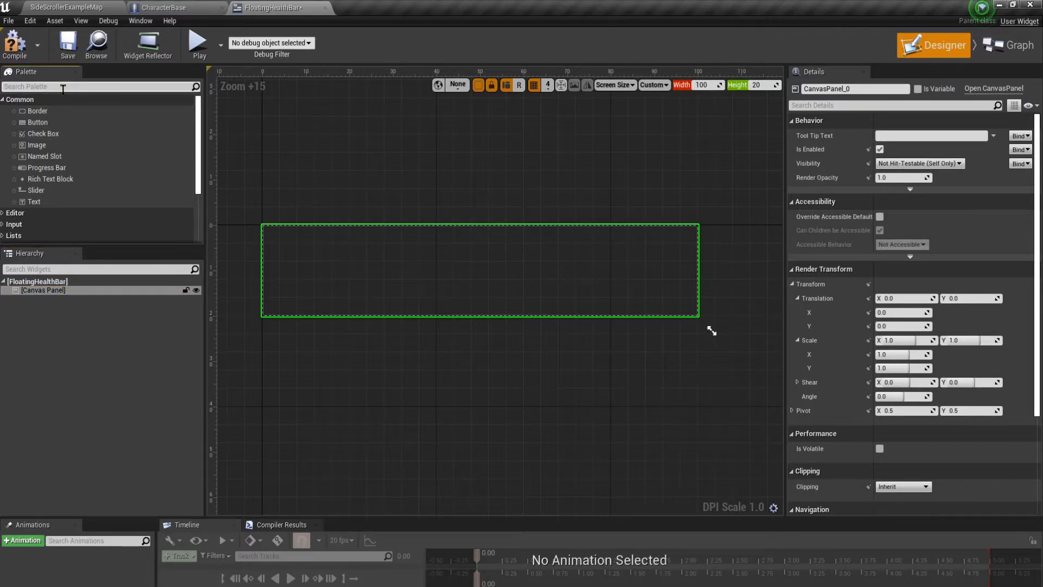
pyautogui.write('siz')
pyautogui.click(40, 110)
pyautogui.moveTo(41, 111); pyautogui.dragTo(54, 294)
pyautogui.click(43, 300)
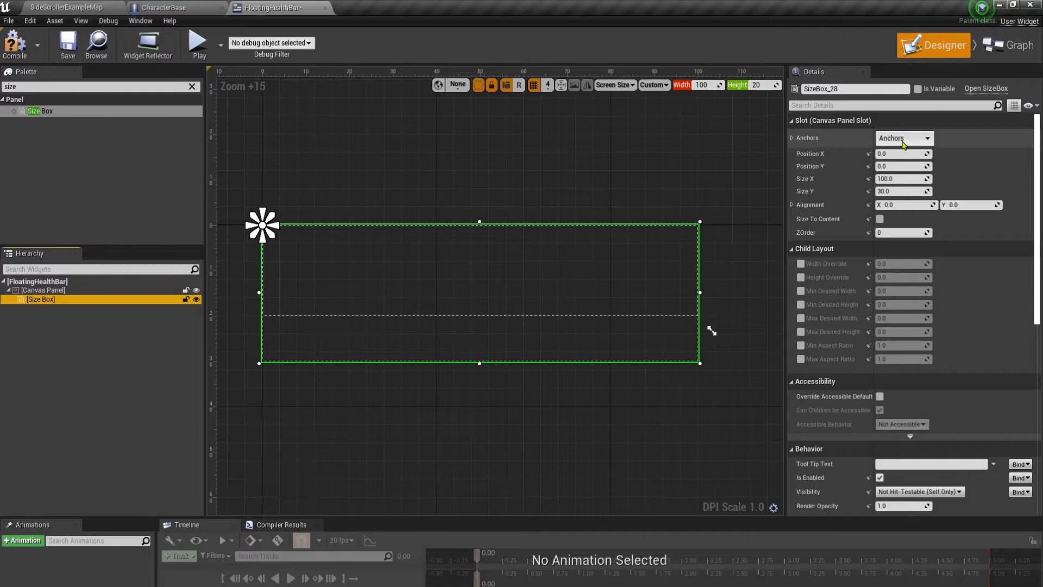
# Anchor the Size Box to stretch across the whole canvas and set its Offset Bottom to 0.
pyautogui.click(903, 139)
pyautogui.click(1008, 288)
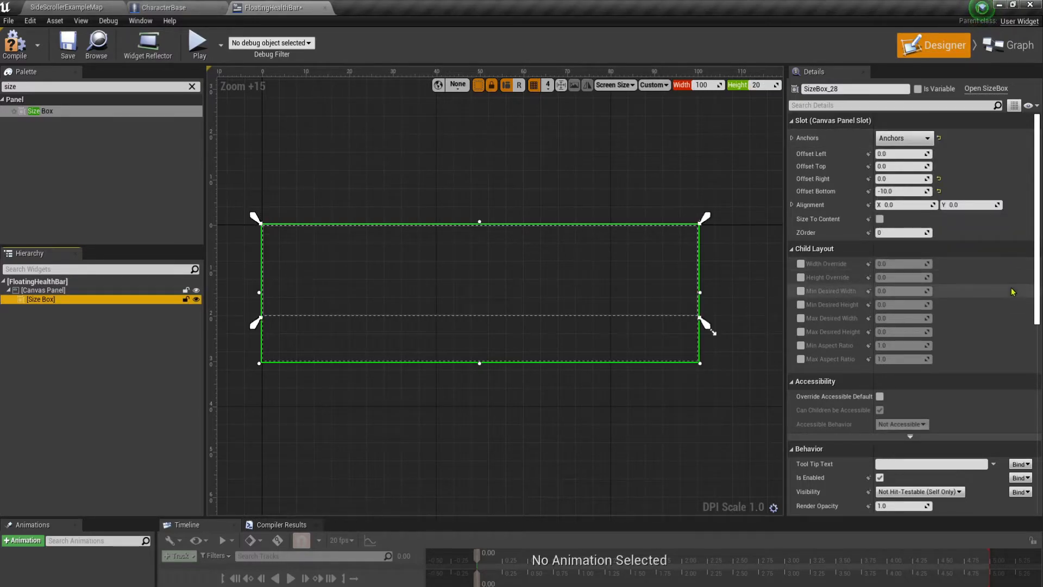
pyautogui.click(907, 192)
pyautogui.write('0')
pyautogui.press('Return')
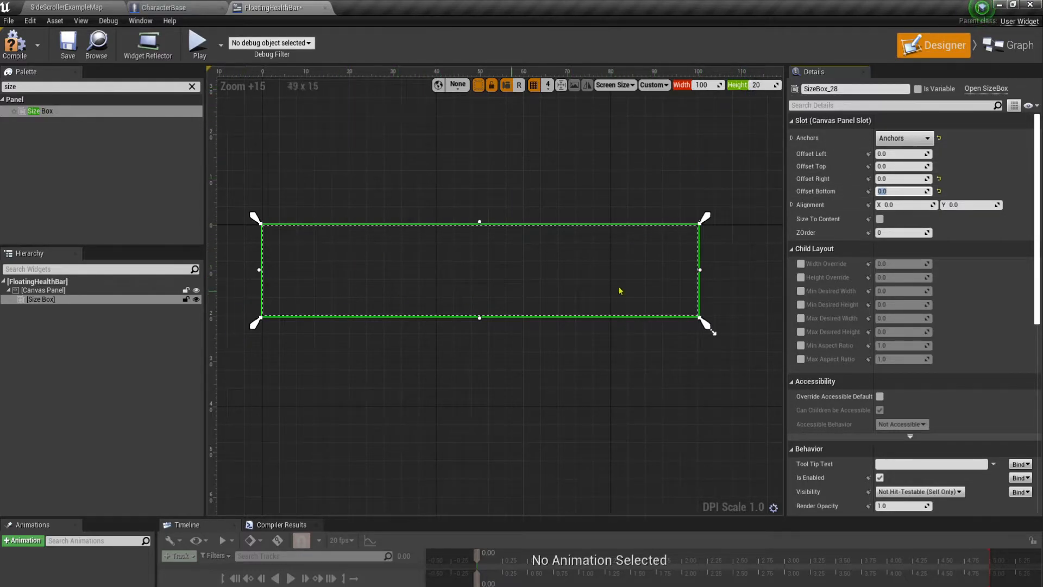
# Enable the Size Box's width and height overrides and set them to 100 and 20.
pyautogui.click(802, 265)
pyautogui.click(802, 278)
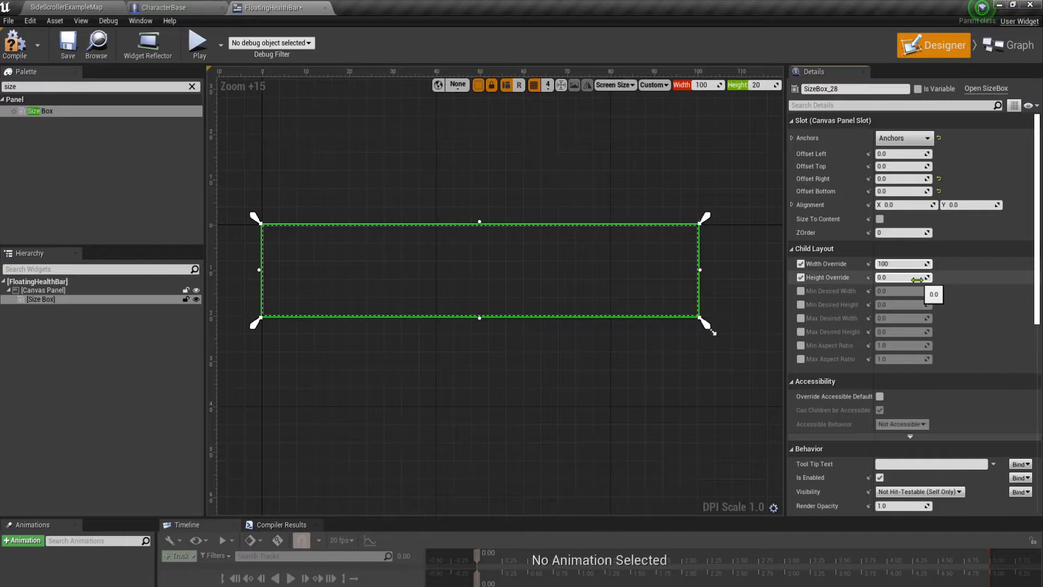
pyautogui.write('100')
pyautogui.press('Return')
pyautogui.click(917, 278)
pyautogui.press('Return')
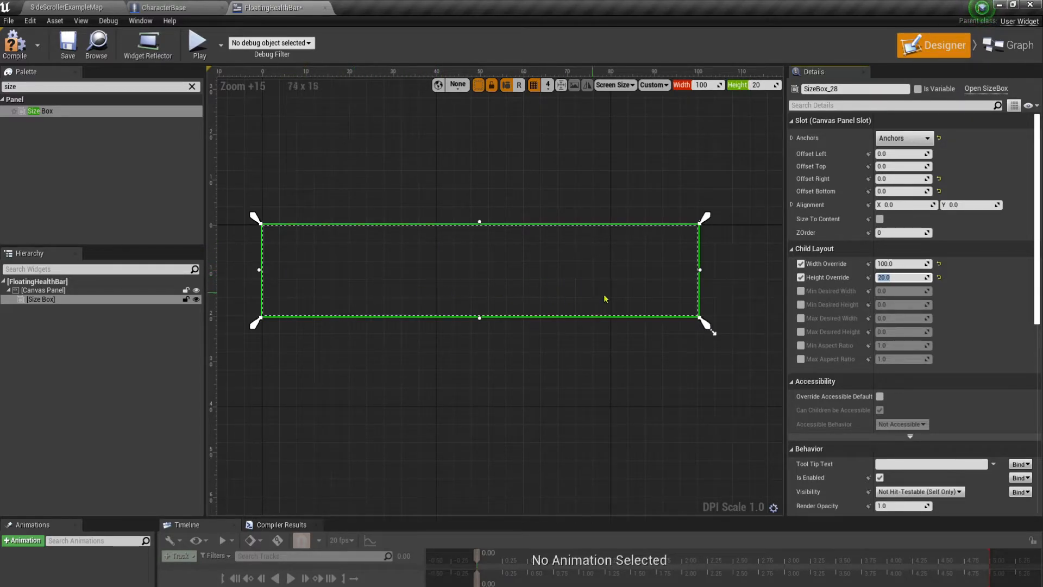
# Clear the palette search and add a Vertical Box inside the Size Box.
pyautogui.click(192, 87)
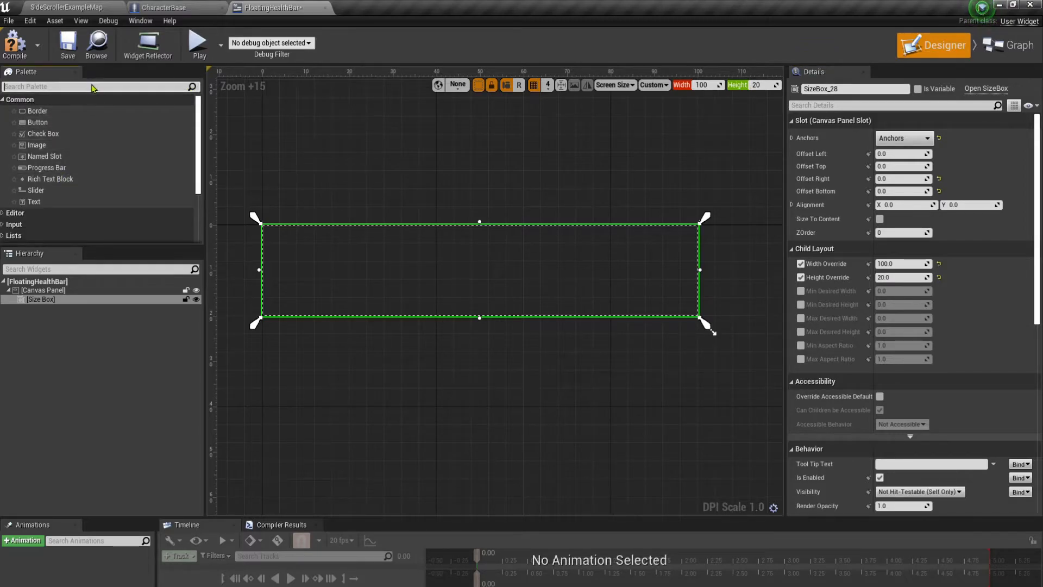
pyautogui.scroll(-3, 60, 205)
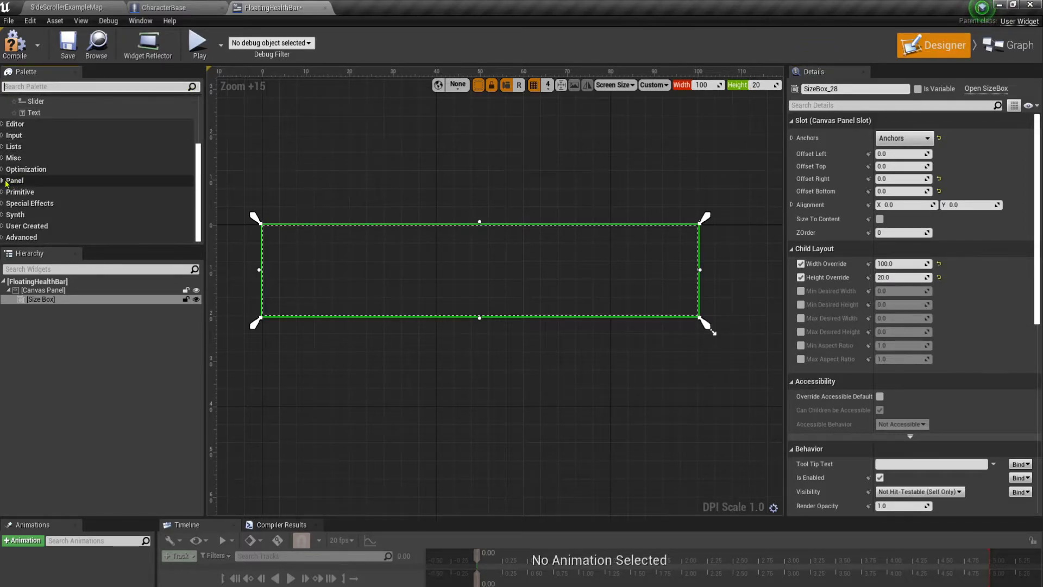
pyautogui.click(6, 182)
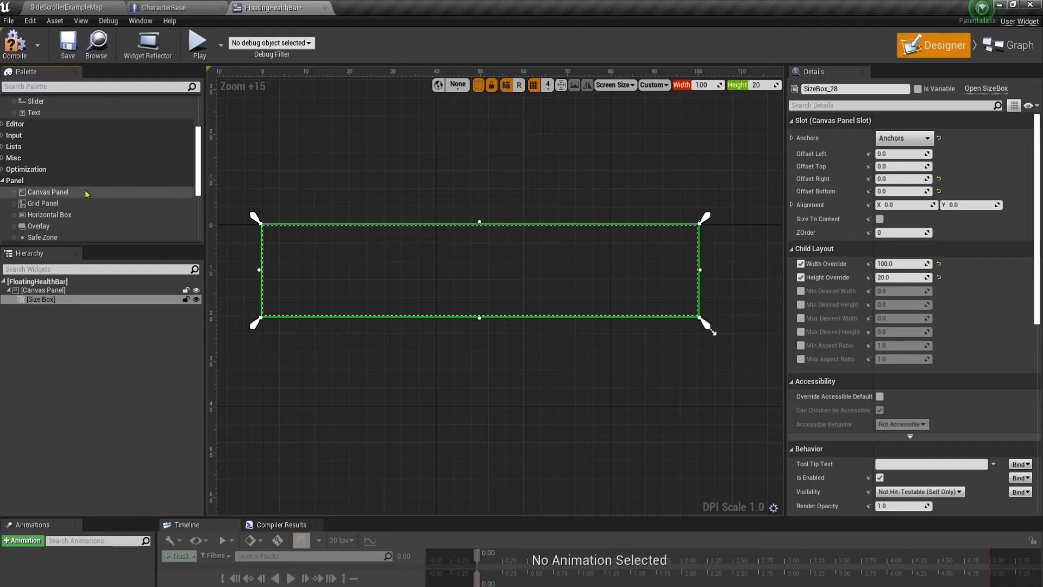
pyautogui.scroll(-4, 87, 193)
pyautogui.moveTo(46, 224); pyautogui.dragTo(52, 302)
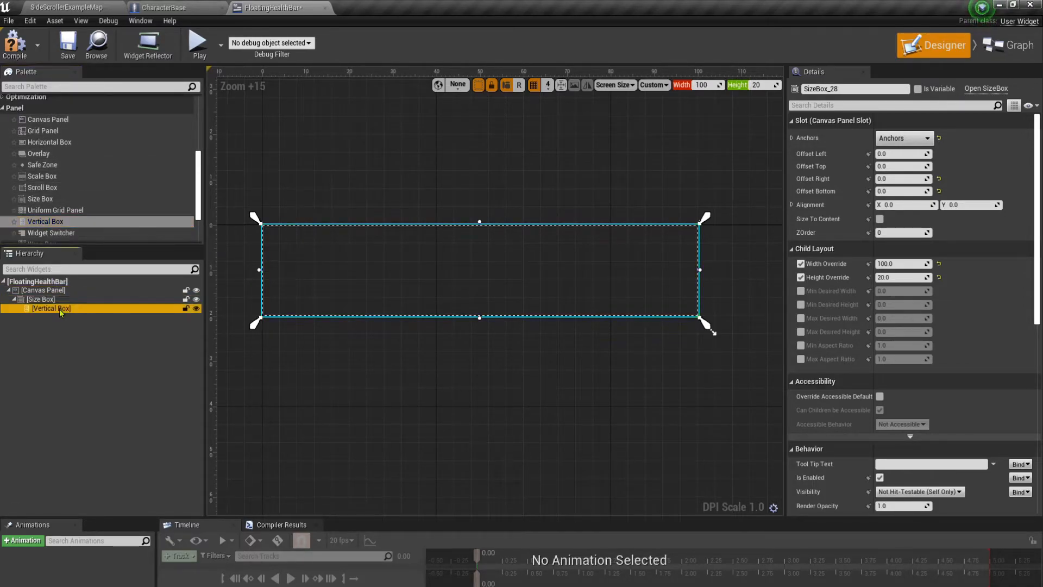
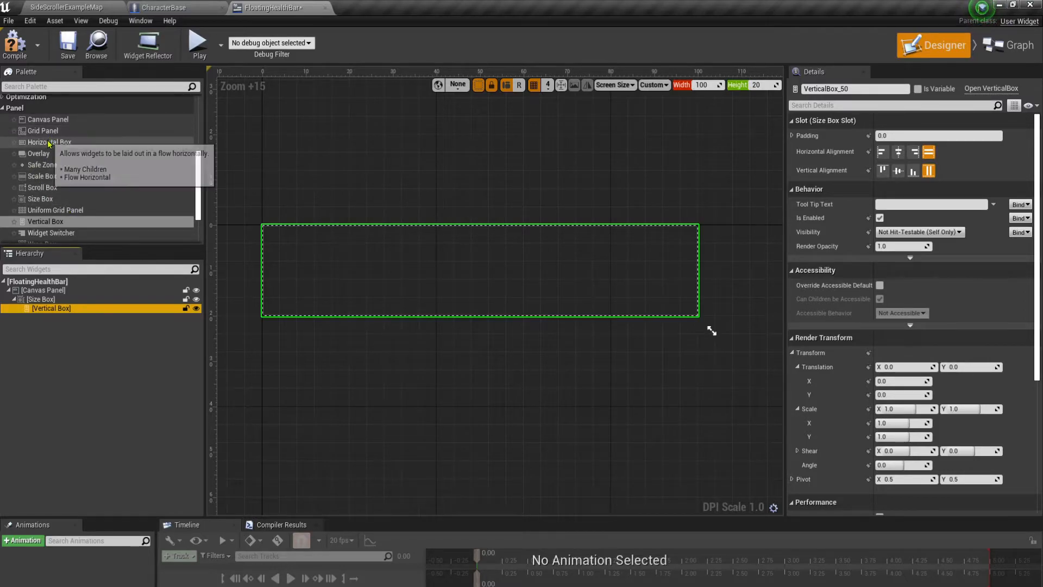
# Add a Horizontal Box inside the Vertical Box and set its slot size to Fill.
pyautogui.moveTo(49, 142); pyautogui.dragTo(79, 315)
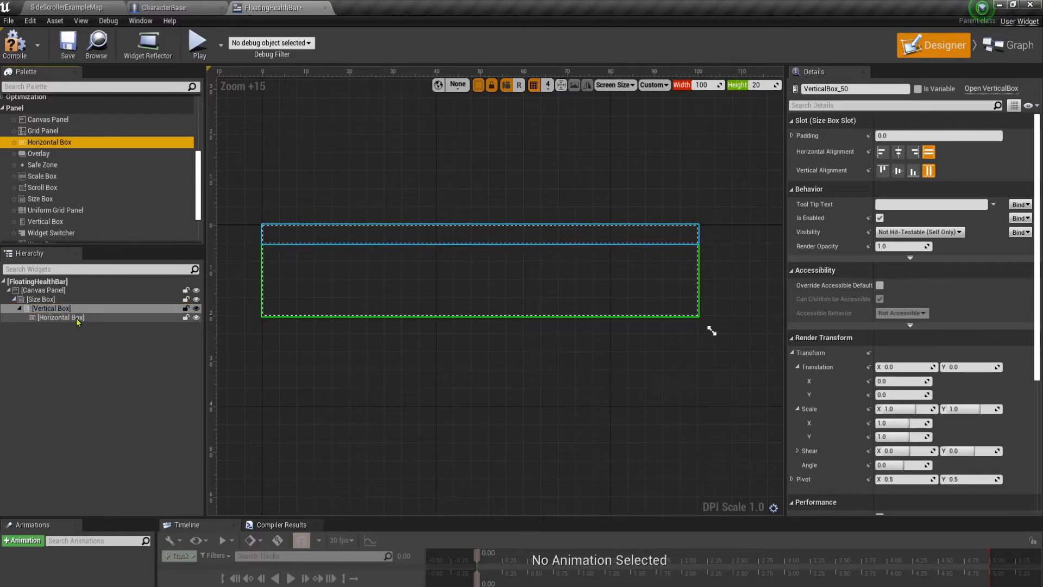
pyautogui.click(78, 320)
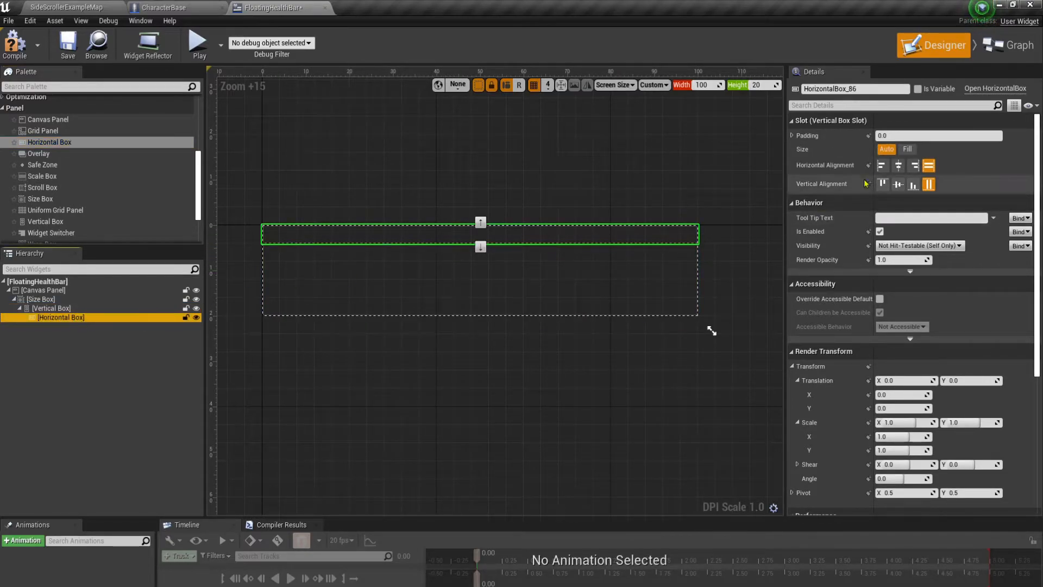
pyautogui.click(904, 150)
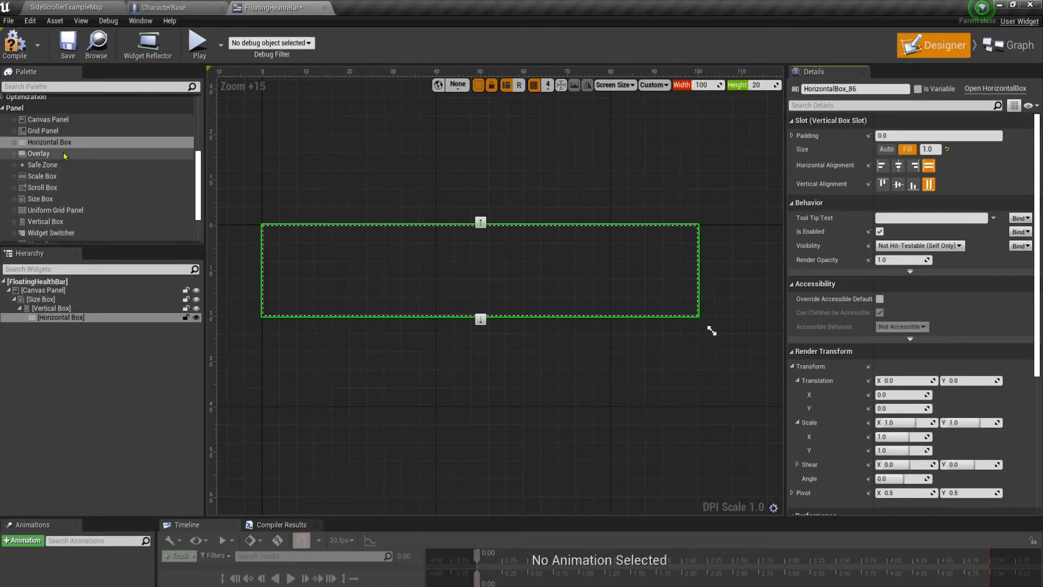
# Add a second Horizontal Box to the Vertical Box and set its slot size to Fill as well.
pyautogui.moveTo(53, 142); pyautogui.dragTo(68, 314)
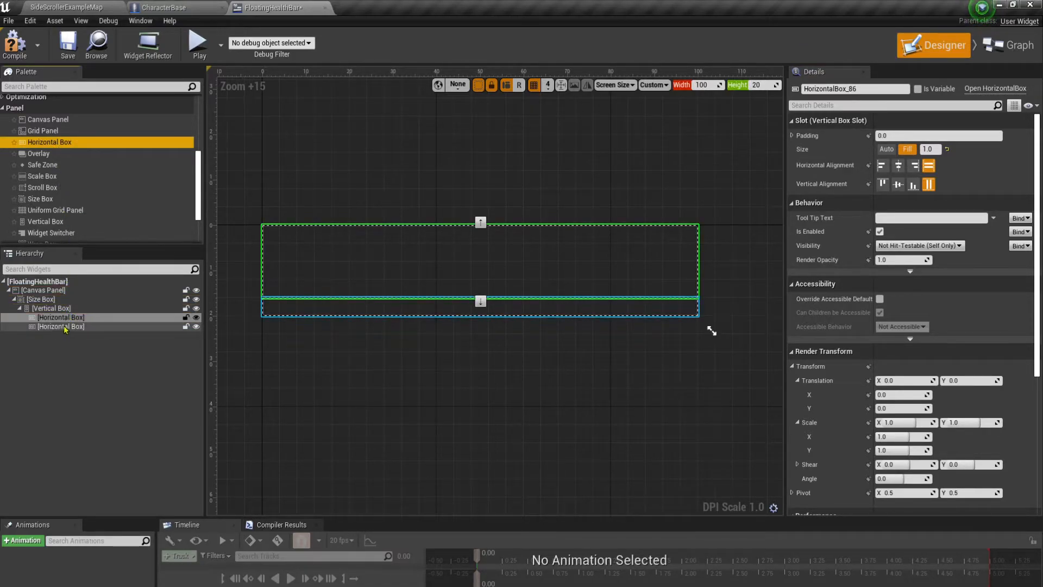
pyautogui.click(65, 327)
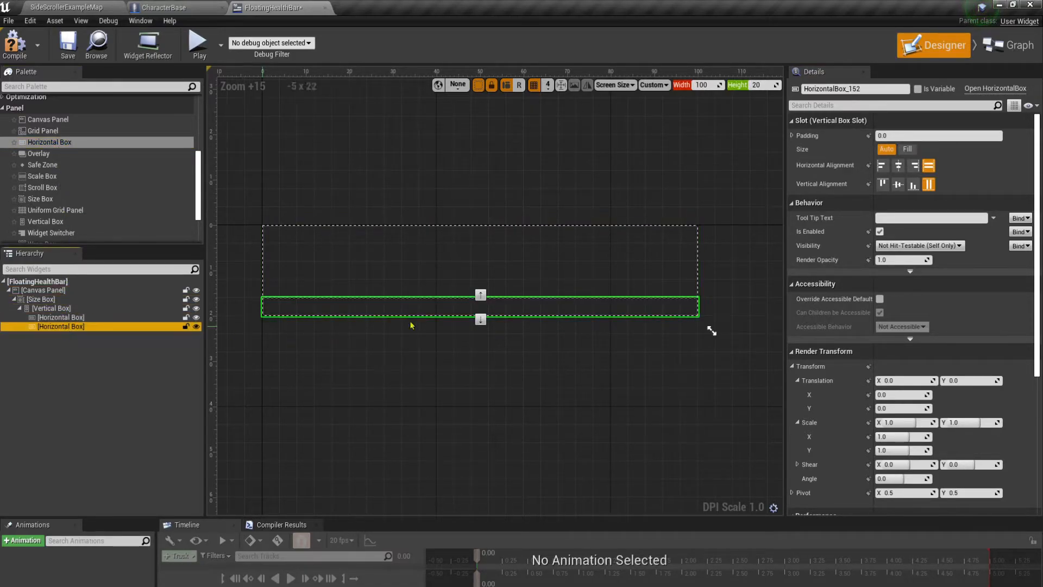
pyautogui.click(908, 149)
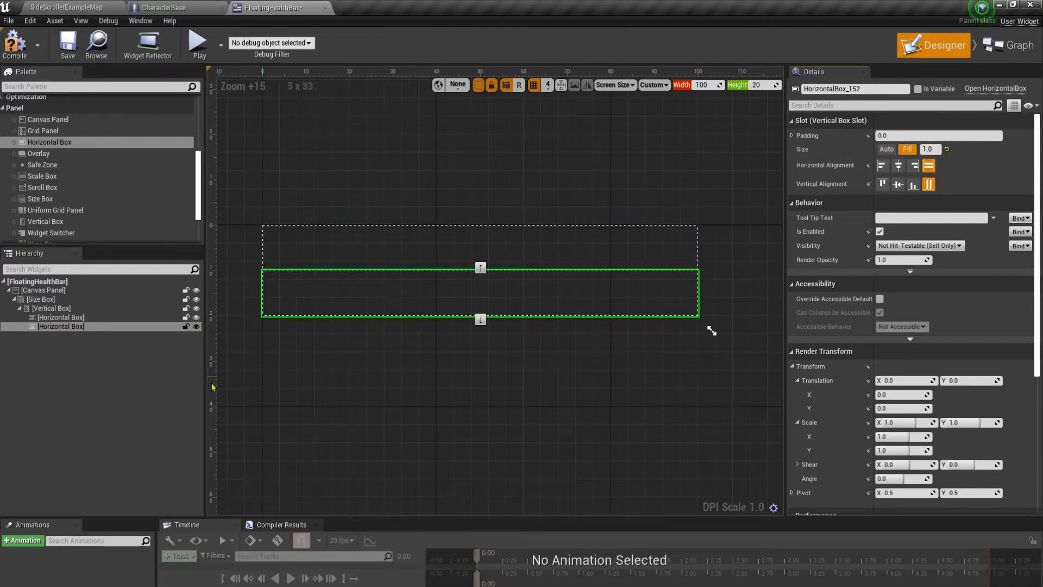
# Add a Border inside the upper Horizontal Box, set its slot size to Fill, and select it in the hierarchy.
pyautogui.click(68, 318)
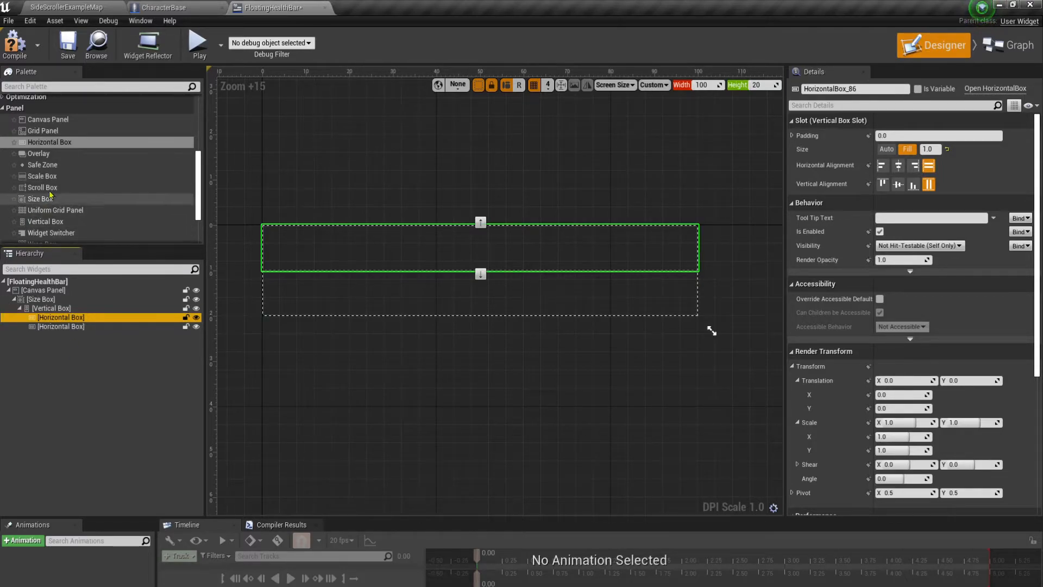
pyautogui.scroll(1, 126, 178)
pyautogui.scroll(5, 126, 178)
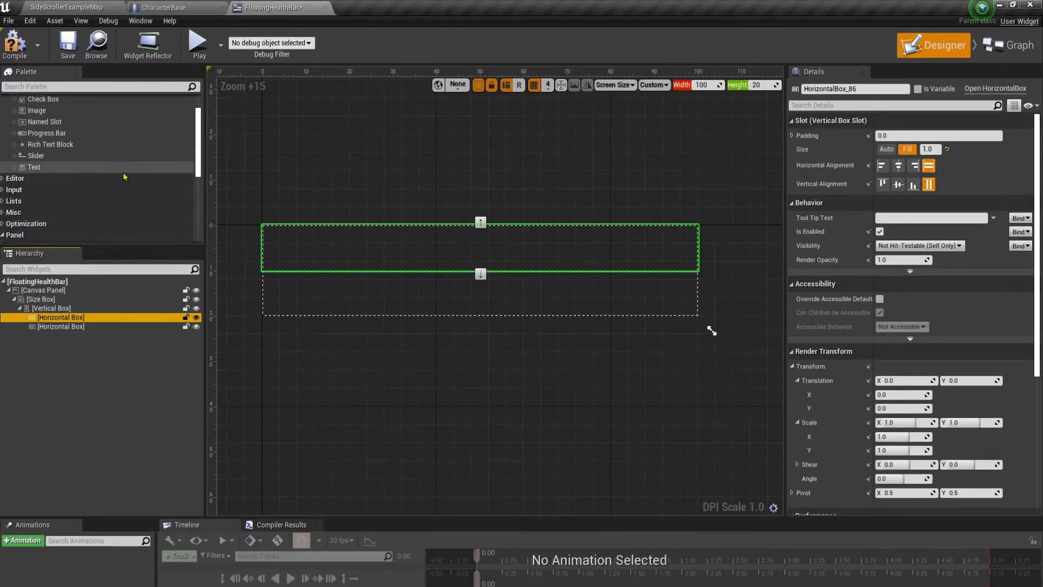
pyautogui.moveTo(40, 114); pyautogui.dragTo(58, 322)
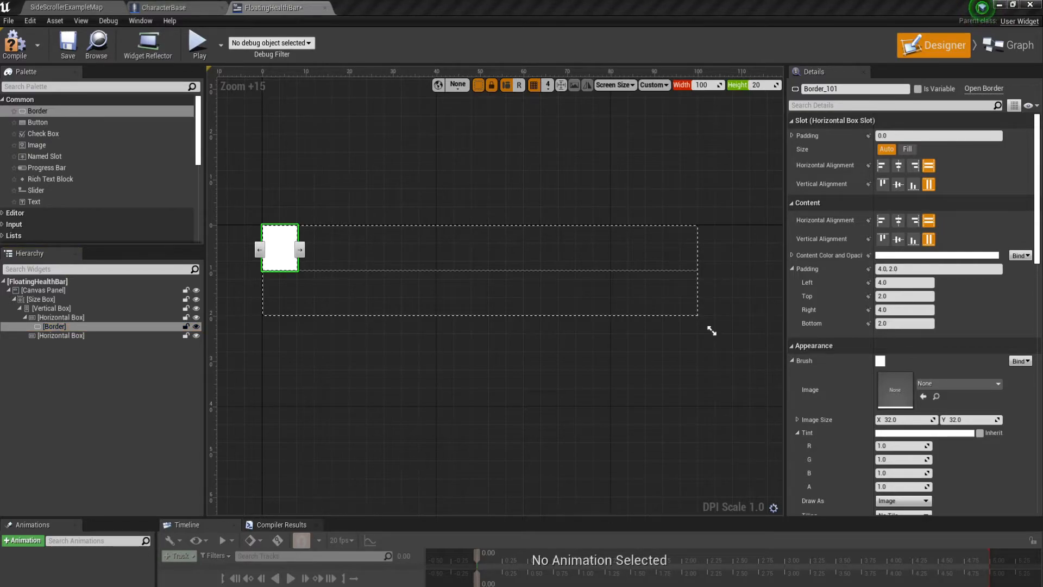
pyautogui.click(908, 150)
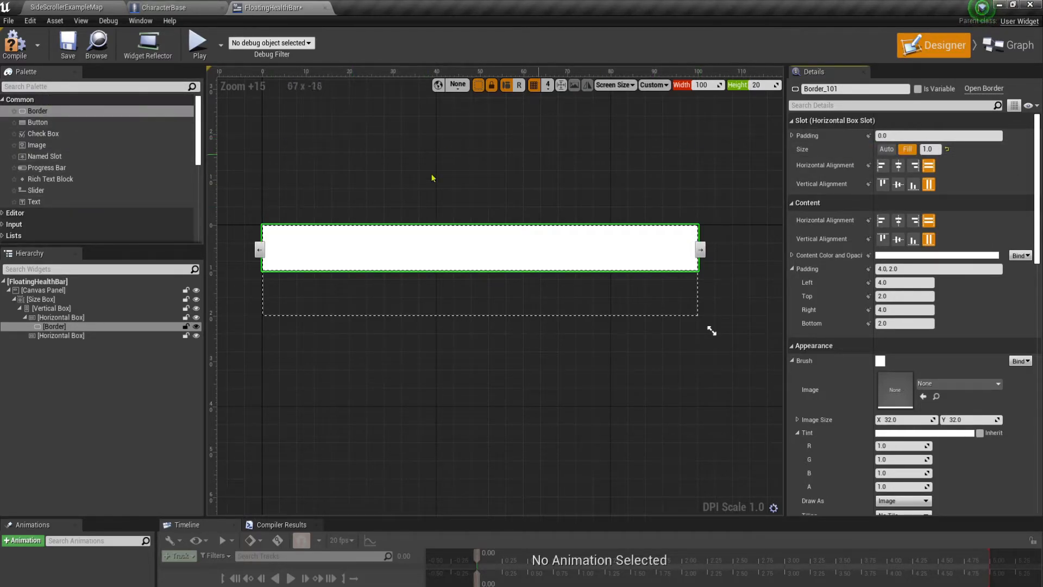
pyautogui.click(63, 327)
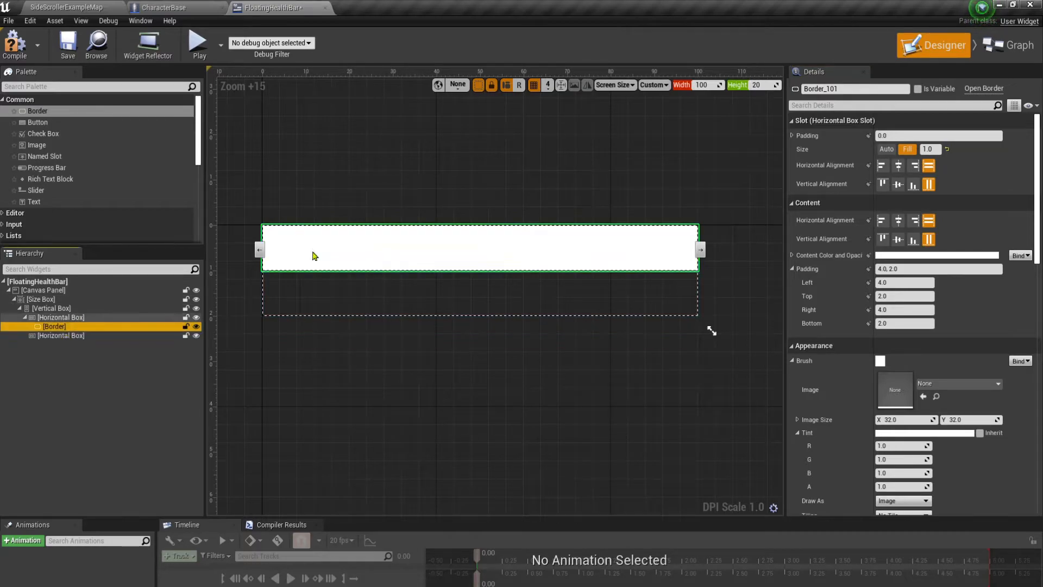
# Rename the upper border BorderName and set its brush tint to the saved tan colour, hex sRGB D9C39CFF.
pyautogui.click(846, 89)
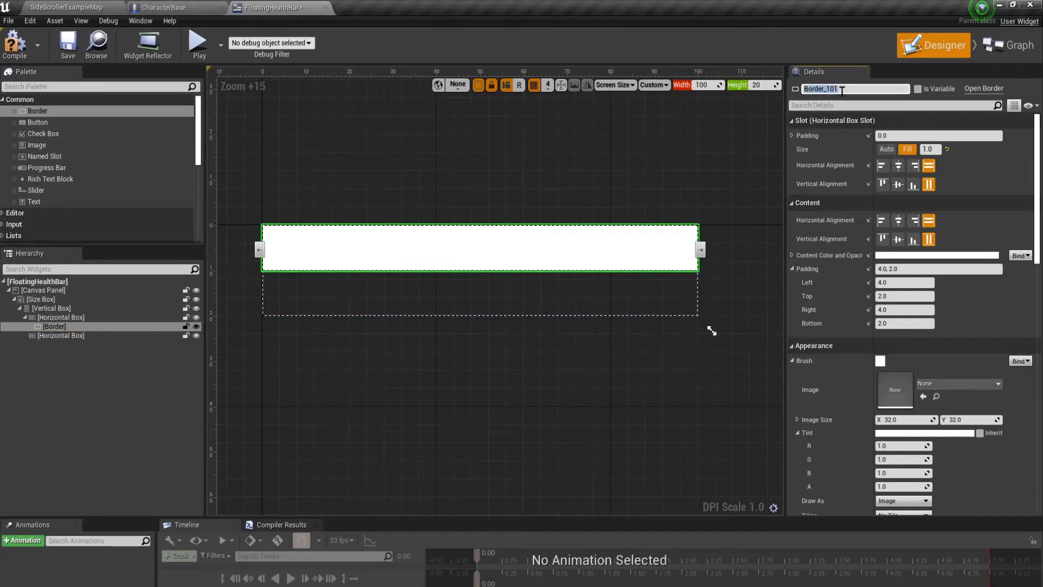
pyautogui.click(843, 91)
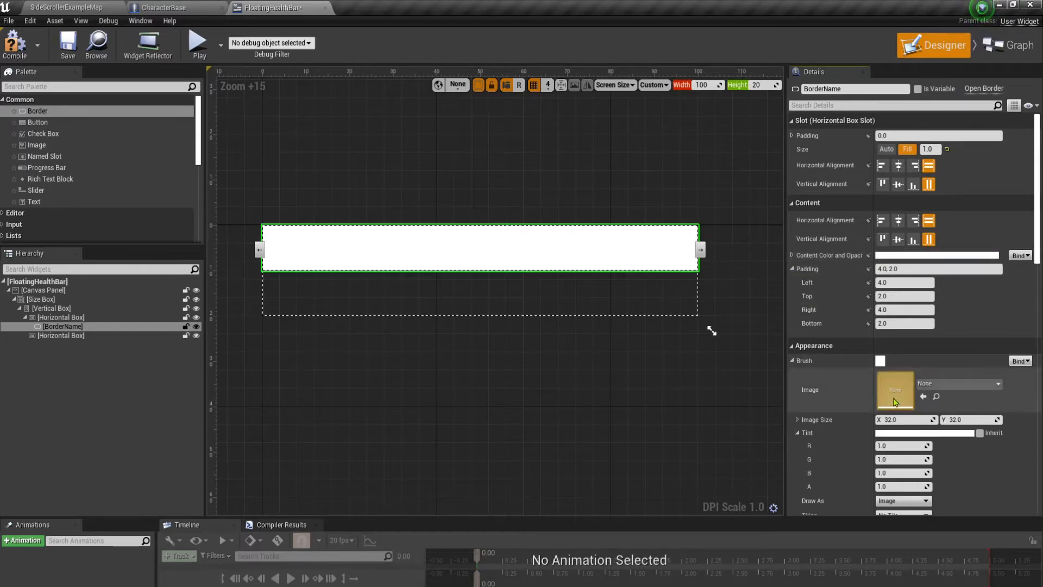
pyautogui.scroll(-2, 875, 401)
pyautogui.scroll(-1, 914, 390)
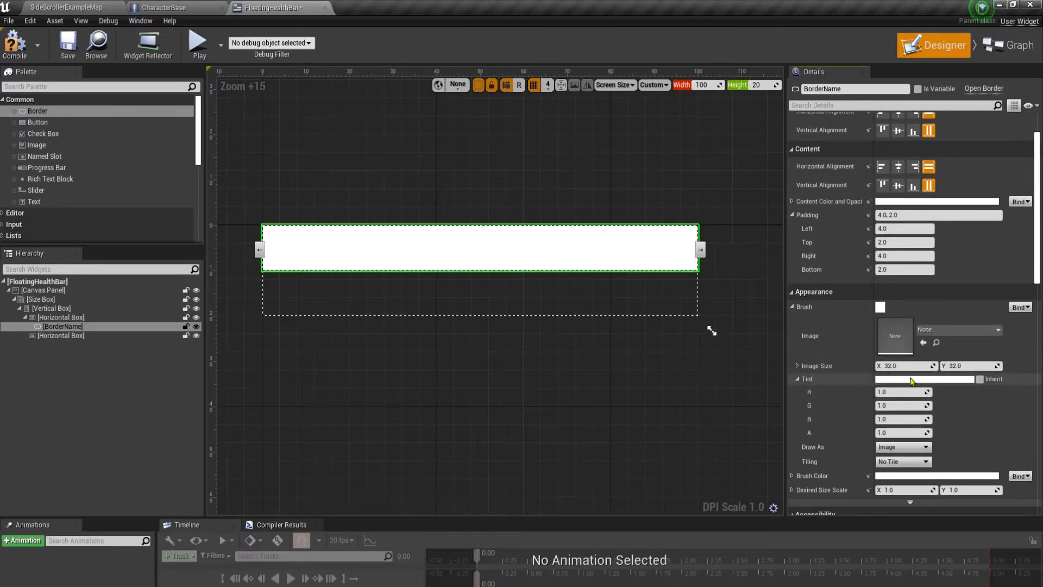
pyautogui.click(913, 381)
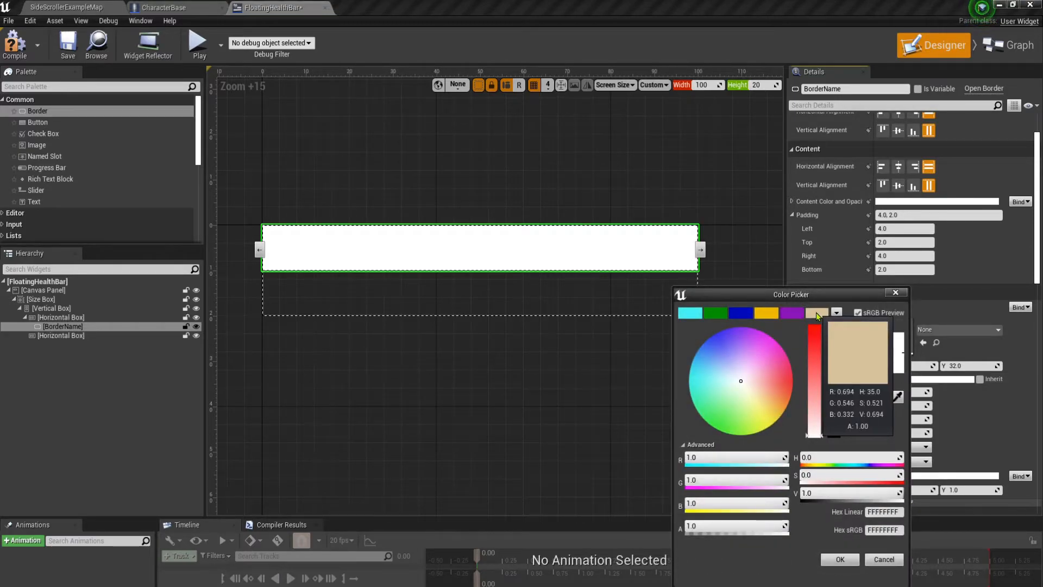
pyautogui.click(816, 314)
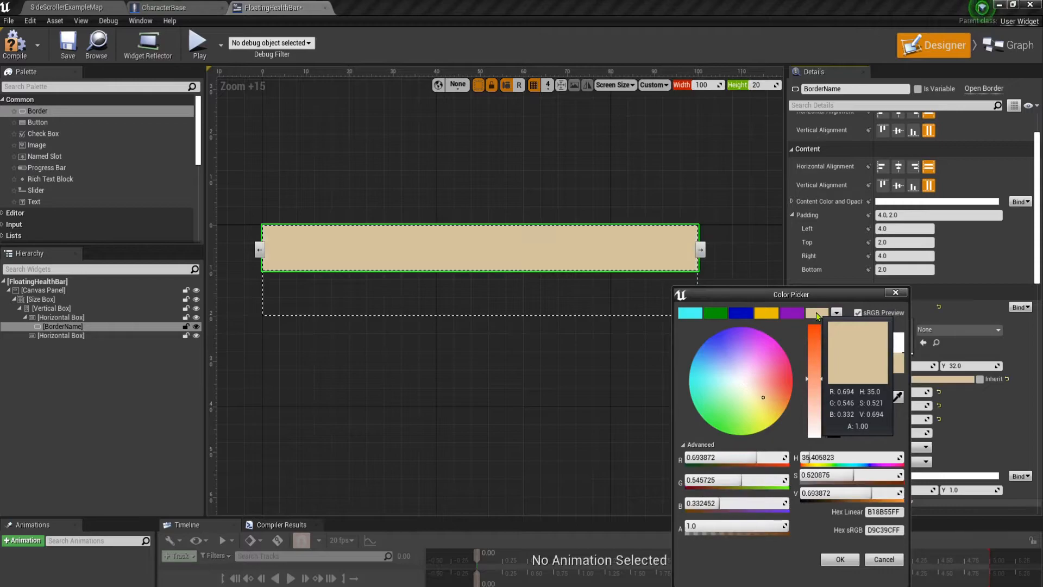
pyautogui.click(840, 560)
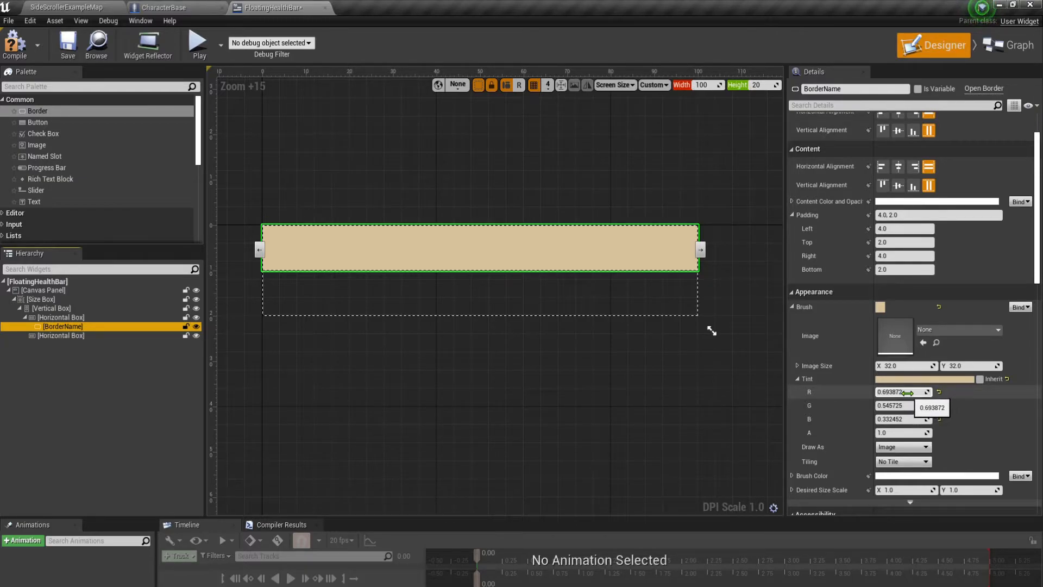
# Round BorderName's brush tint to R 0.7, G 0.55 and B 0.33.
pyautogui.click(907, 393)
pyautogui.write('.')
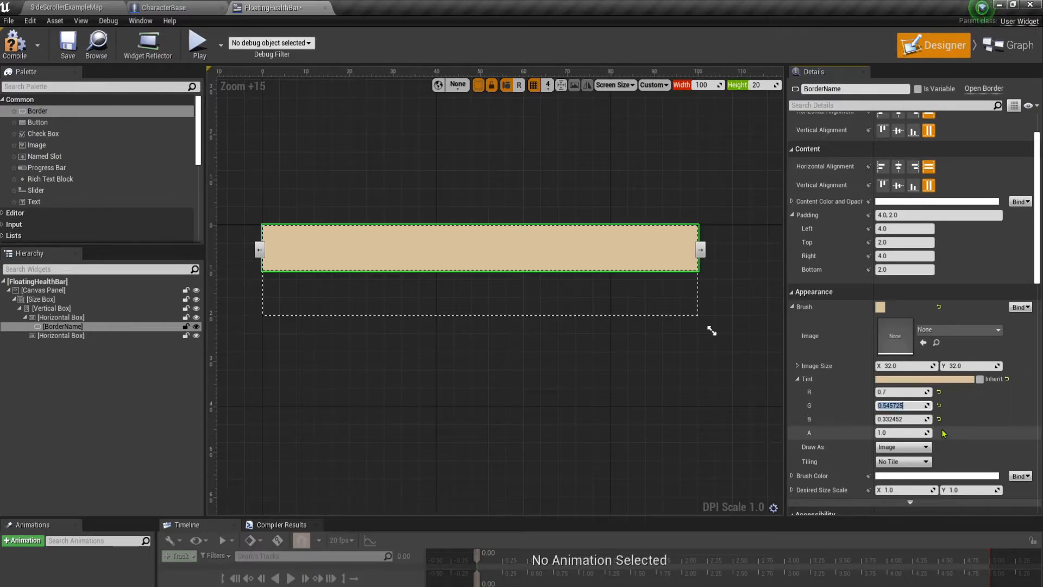
pyautogui.write('0.55')
pyautogui.press('Tab')
pyautogui.write('0.33')
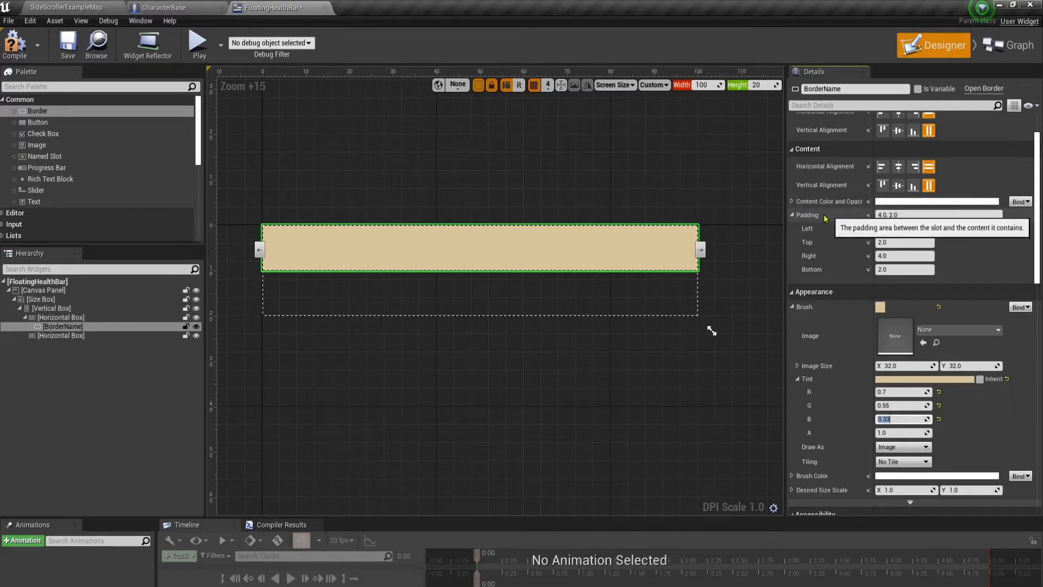
# Set BorderName's content padding to 1.0 on all sides.
pyautogui.click(916, 214)
pyautogui.hotkey('ctrl', 'a')
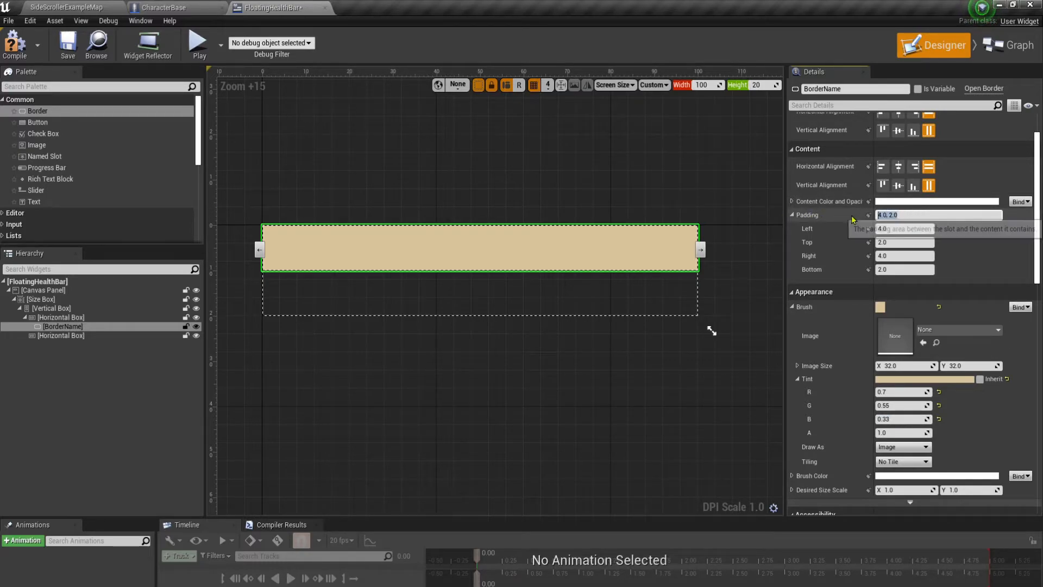
pyautogui.write('1')
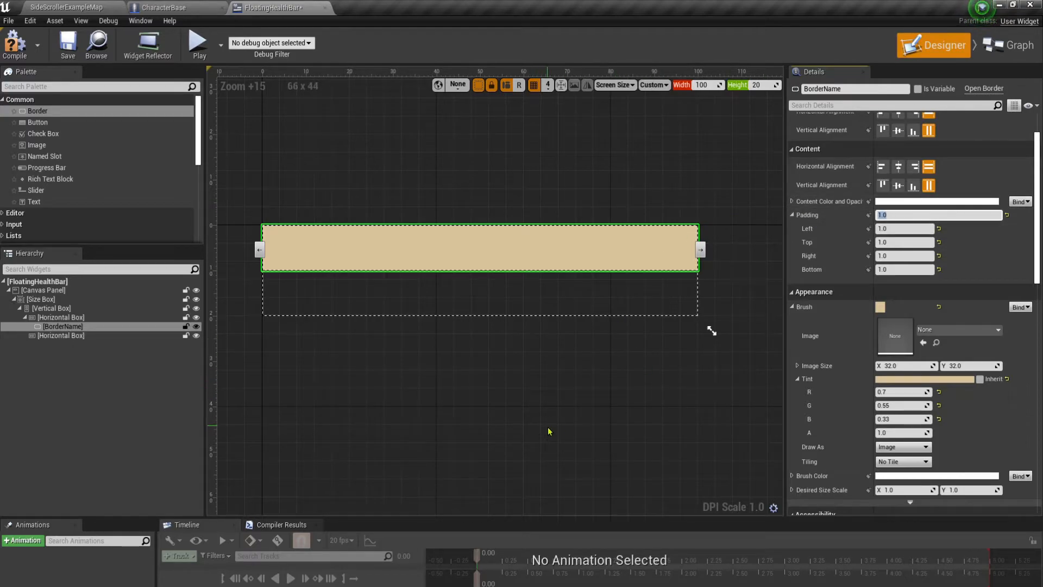
# Add a second Border nested inside BorderName and select it in the hierarchy.
pyautogui.click(37, 112)
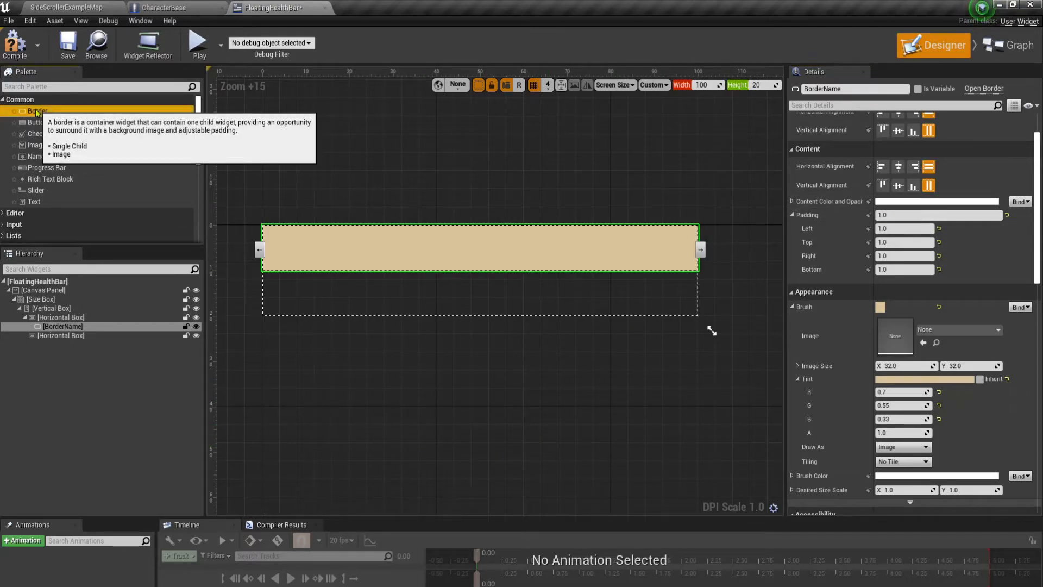
pyautogui.moveTo(37, 112); pyautogui.dragTo(57, 331)
pyautogui.click(58, 336)
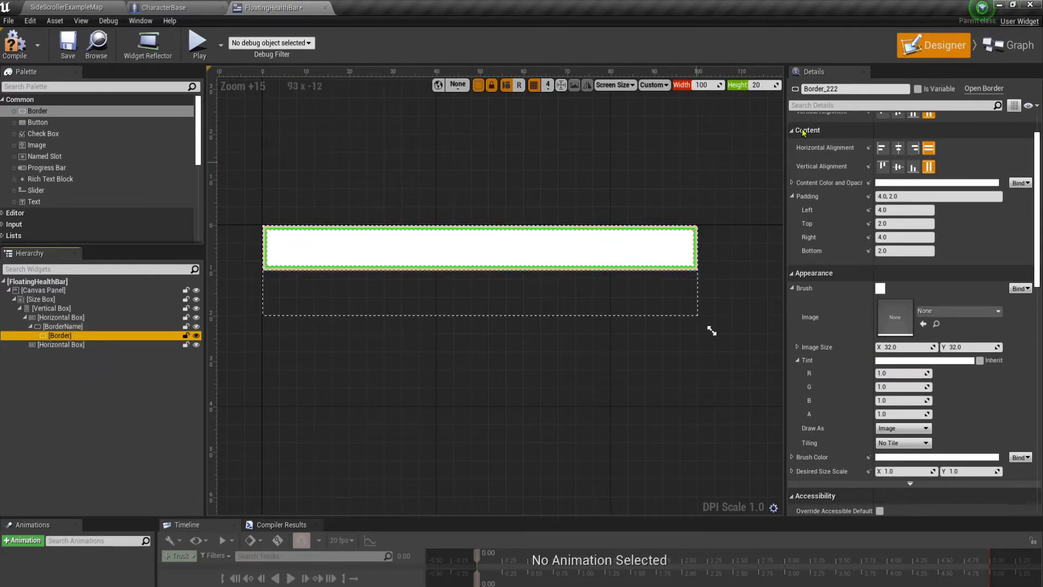
# Rename the nested border BorderNameBG.
pyautogui.click(845, 89)
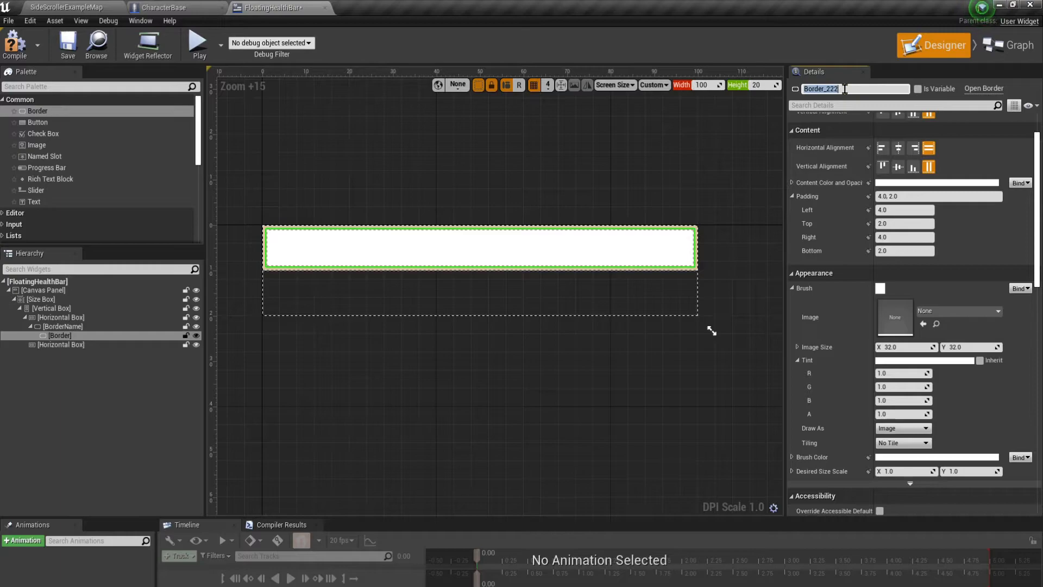
pyautogui.click(845, 89)
pyautogui.write('name')
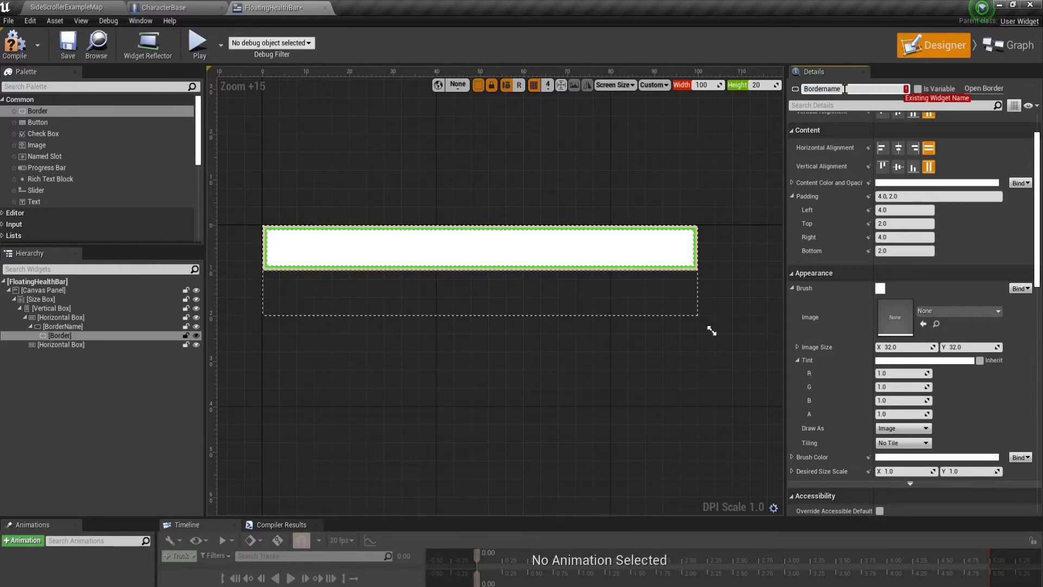
pyautogui.press('BackSpace')
pyautogui.press('BackSpace')
pyautogui.press('BackSpace')
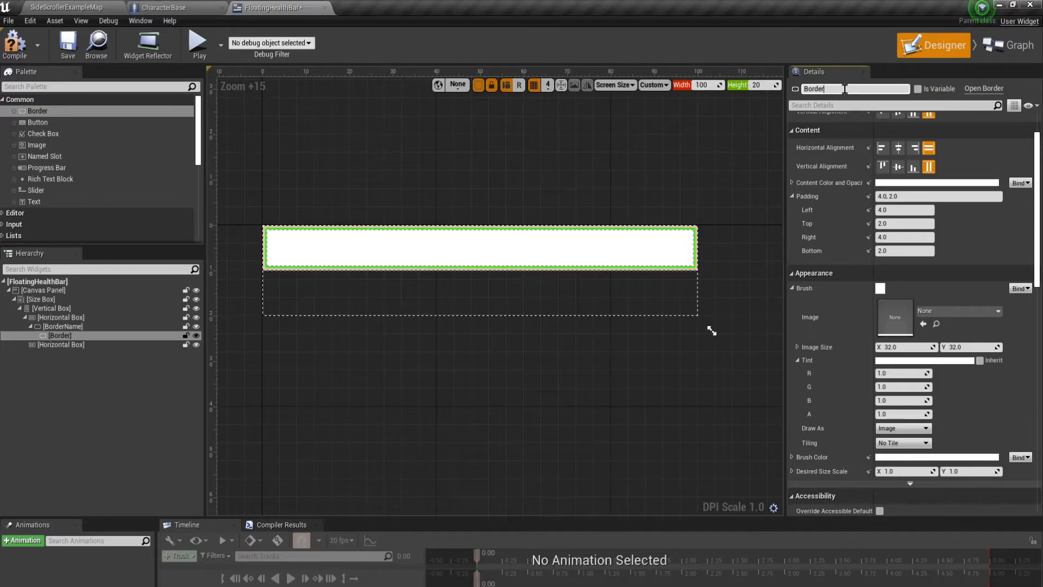
pyautogui.write('NameBG')
pyautogui.press('Return')
# Open BorderNameBG's brush tint colour for editing.
pyautogui.click(905, 361)
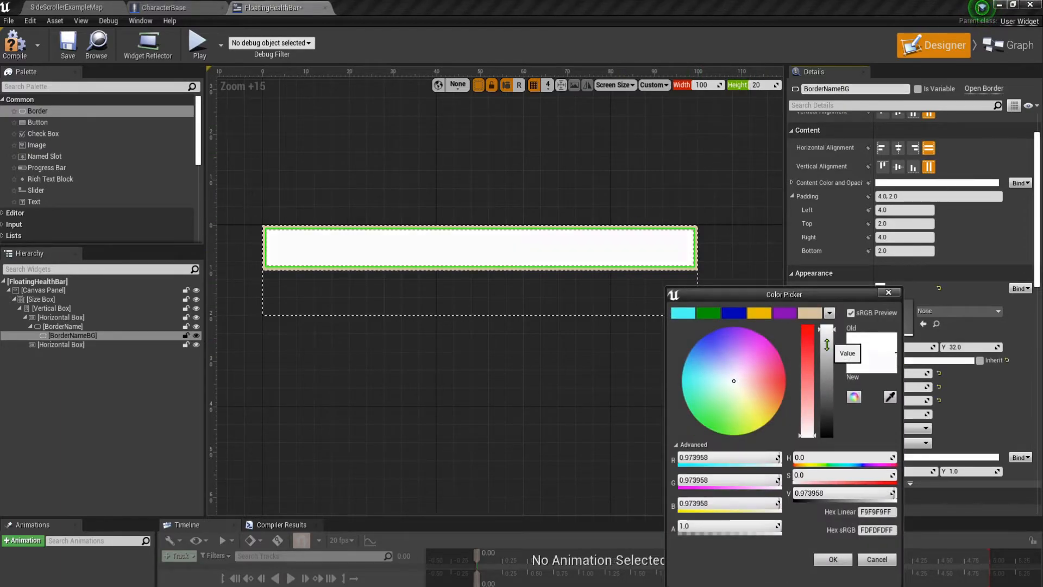
# Set the brush tint of BorderNameBG to black, with R, G and B at 0.0.
pyautogui.moveTo(828, 332); pyautogui.dragTo(825, 464)
pyautogui.click(833, 559)
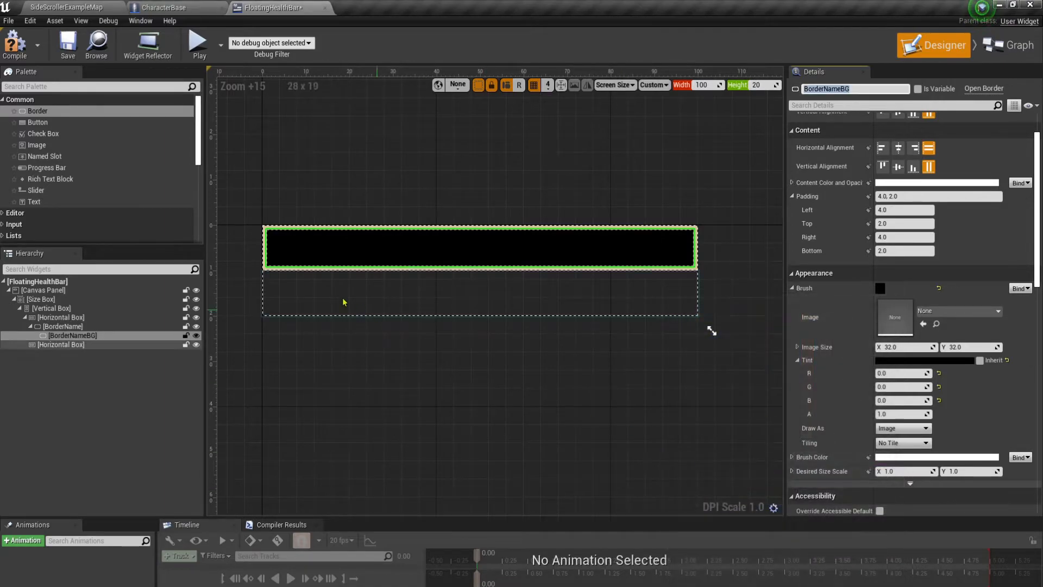
pyautogui.moveTo(338, 296); pyautogui.dragTo(338, 306, button='right')
pyautogui.scroll(-1, 338, 306)
pyautogui.scroll(-11, 450, 345)
pyautogui.moveTo(524, 380); pyautogui.dragTo(513, 167, button='right')
pyautogui.scroll(5, 522, 233)
pyautogui.scroll(2, 569, 227)
pyautogui.moveTo(612, 259); pyautogui.dragTo(517, 228, button='right')
pyautogui.scroll(4, 613, 279)
pyautogui.moveTo(613, 279); pyautogui.dragTo(435, 98, button='right')
pyautogui.moveTo(541, 246); pyautogui.dragTo(506, 167, button='right')
pyautogui.scroll(1, 513, 183)
pyautogui.scroll(-1, 531, 208)
pyautogui.scroll(-1, 533, 208)
pyautogui.moveTo(536, 210); pyautogui.dragTo(656, 339, button='right')
pyautogui.moveTo(539, 399); pyautogui.dragTo(568, 405, button='right')
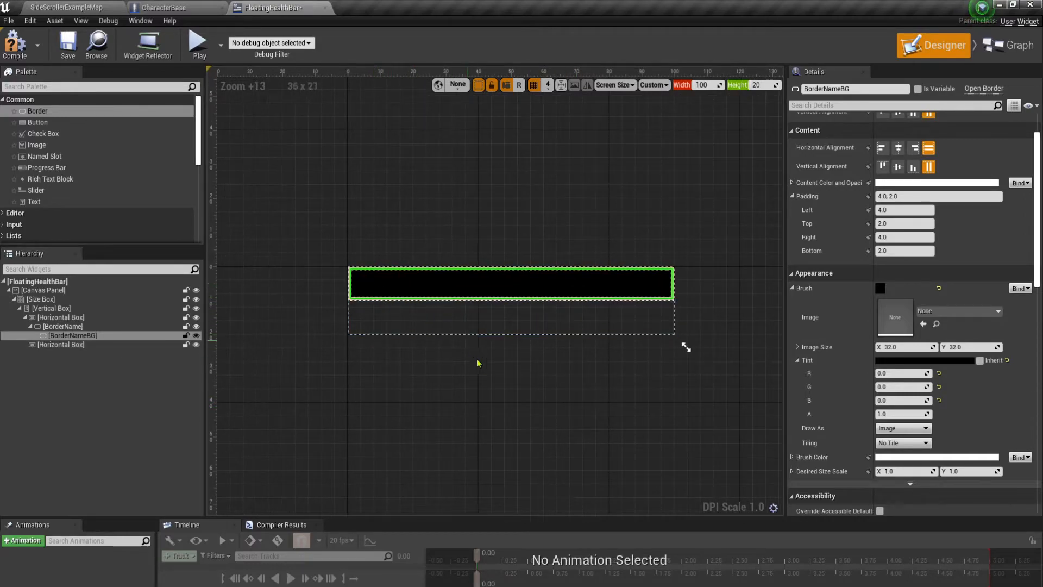
pyautogui.scroll(1, 487, 374)
pyautogui.moveTo(533, 393); pyautogui.dragTo(336, 16, button='right')
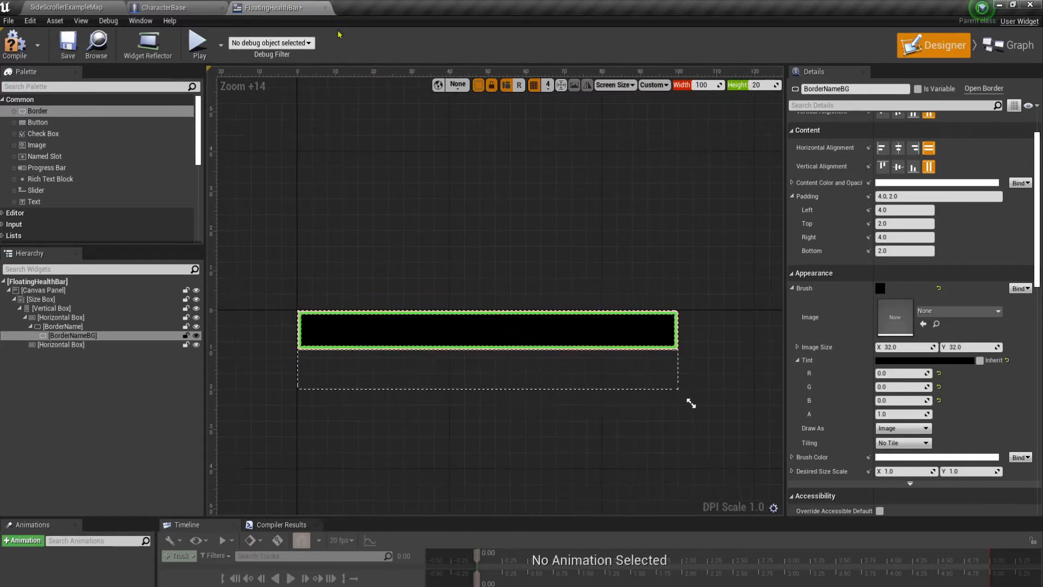
pyautogui.scroll(1, 489, 291)
pyautogui.moveTo(489, 291); pyautogui.dragTo(278, 2, button='right')
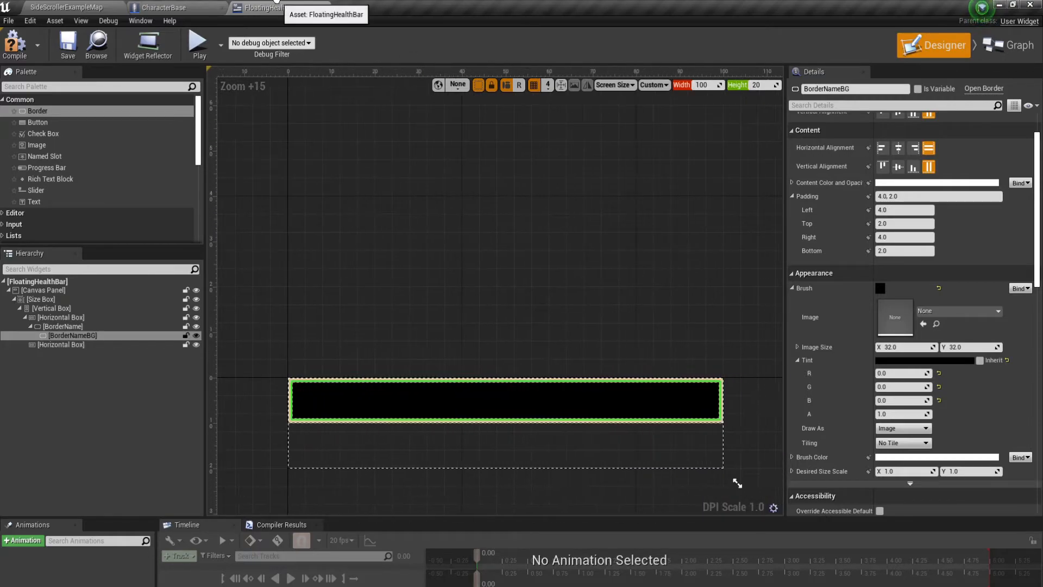
pyautogui.moveTo(475, 294); pyautogui.dragTo(496, 181, button='right')
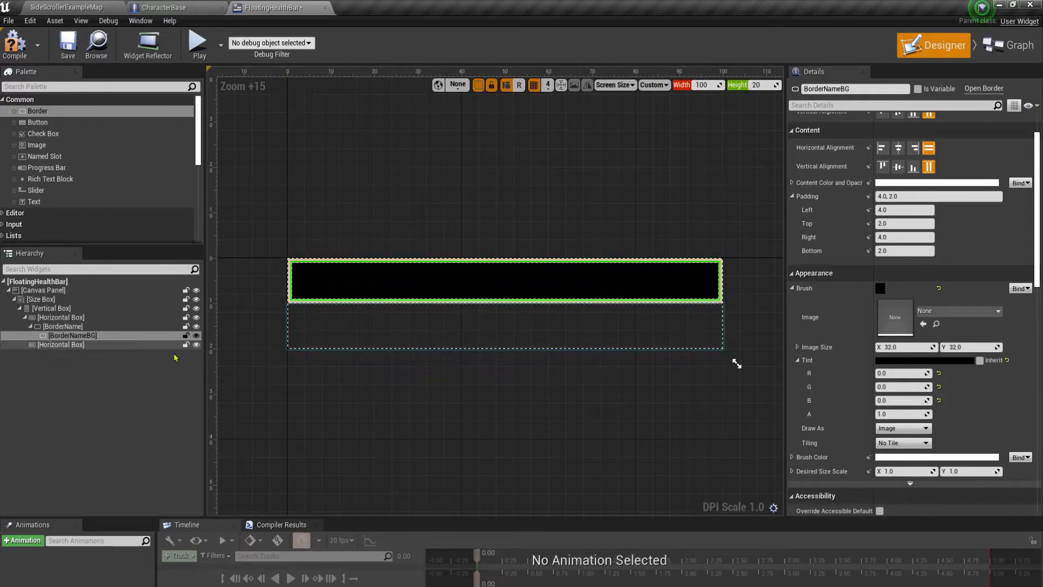
# Add a Text widget inside BorderNameBG and name it NameText.
pyautogui.moveTo(34, 202); pyautogui.dragTo(86, 343)
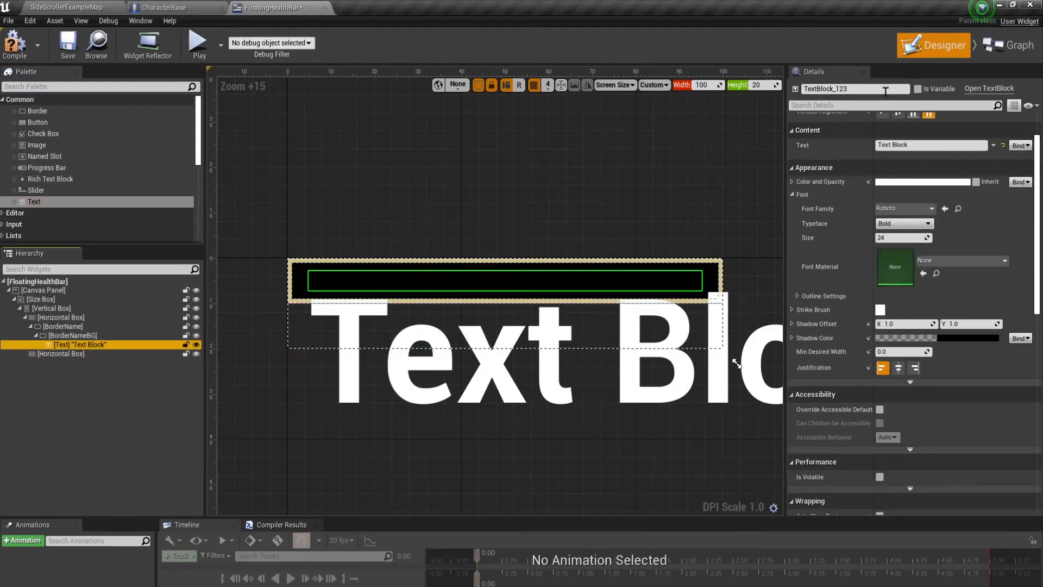
pyautogui.write('NameText')
pyautogui.press('Return')
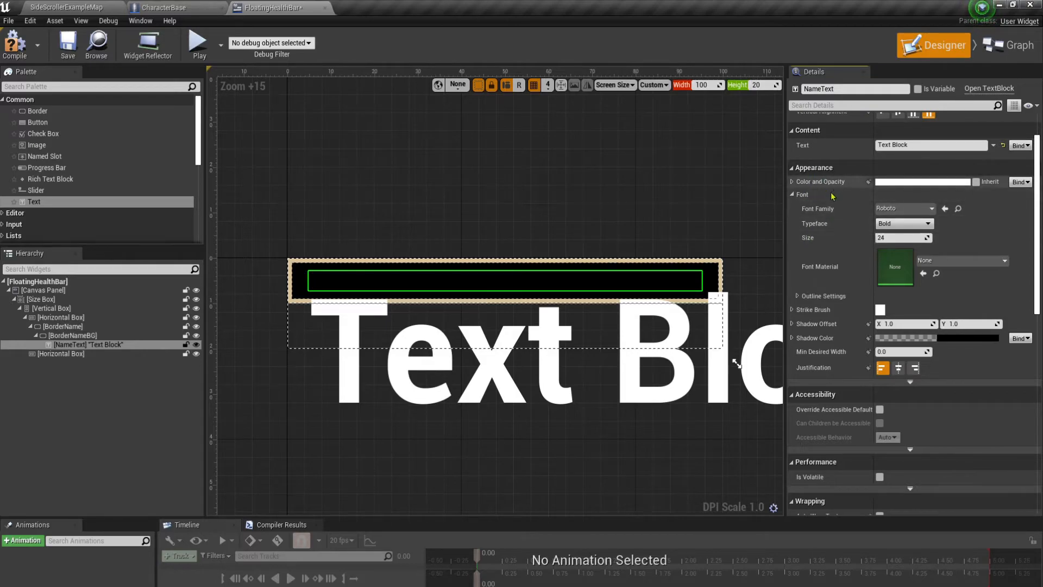
# Set the font size of NameText to 6.
pyautogui.click(902, 238)
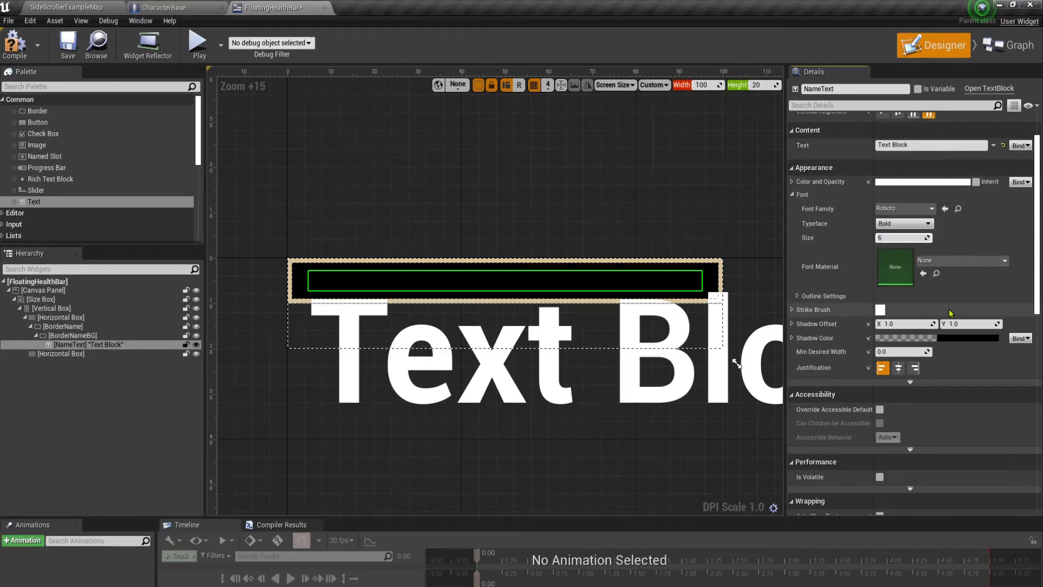
pyautogui.write('6')
pyautogui.press('Return')
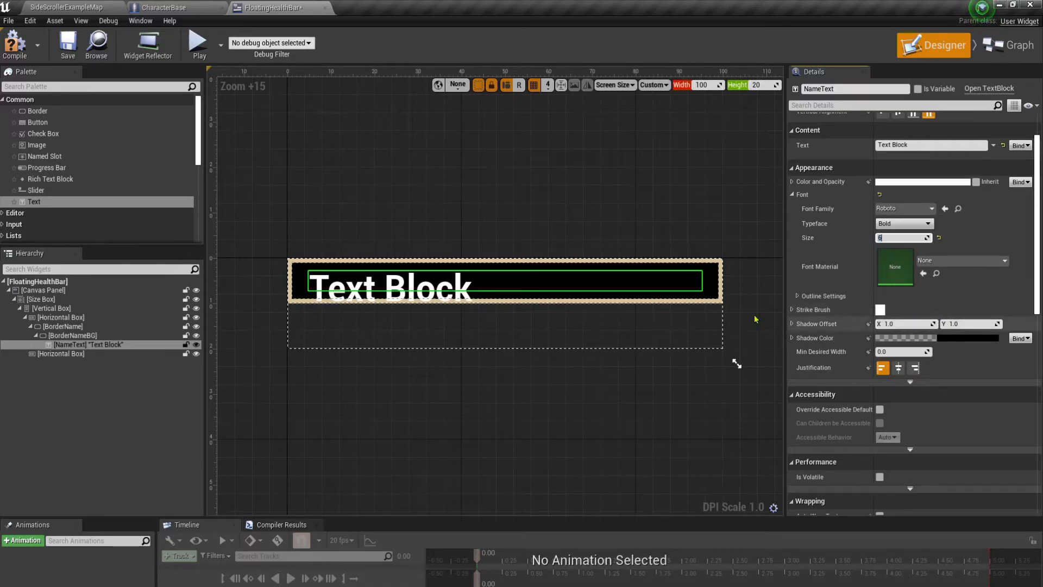
# Try a content padding of 0 on BorderNameBG, and set it to 1.0 on all sides.
pyautogui.click(77, 336)
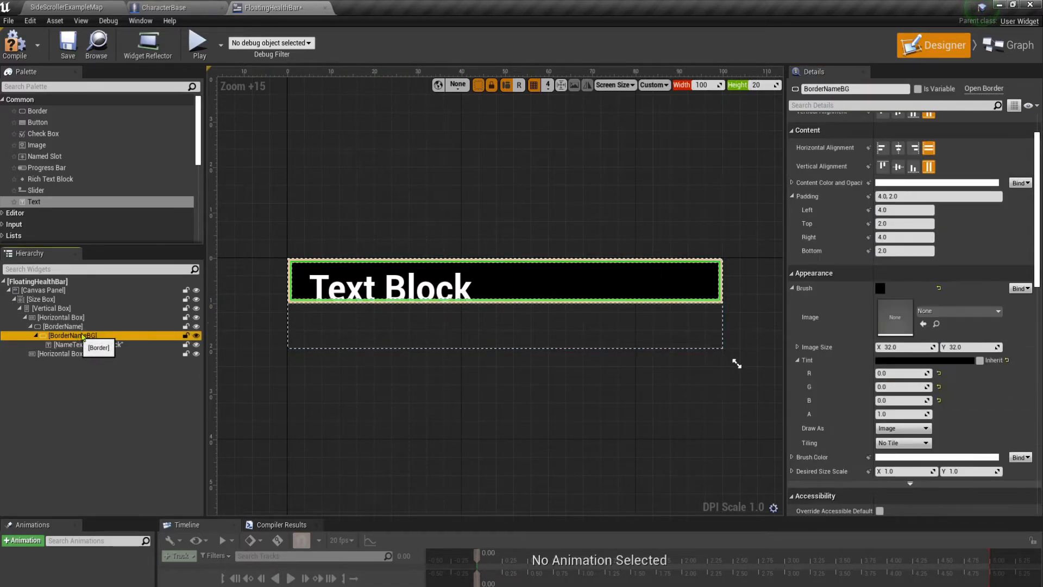
pyautogui.click(913, 196)
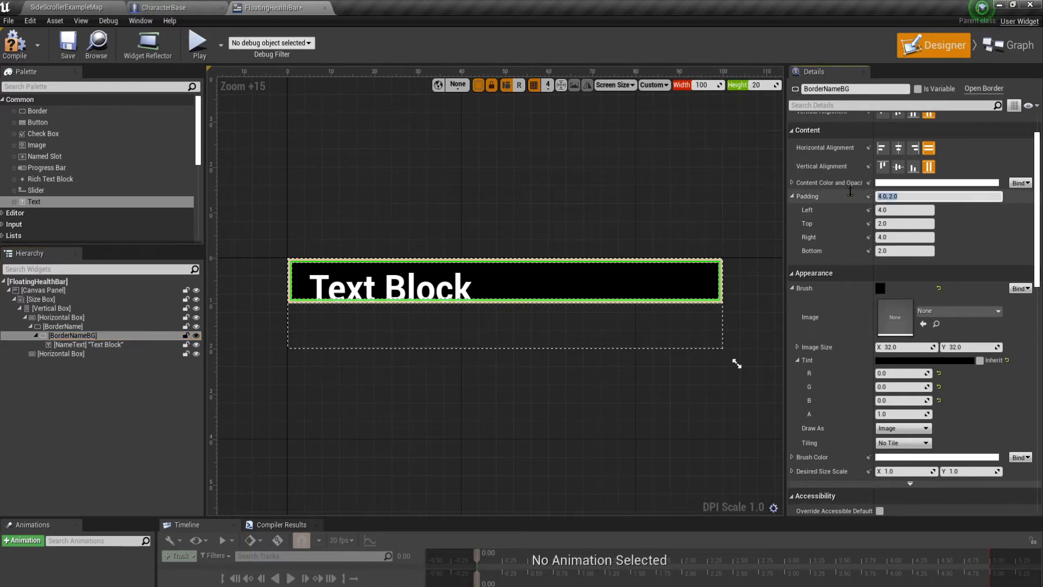
pyautogui.write('0')
pyautogui.press('Return')
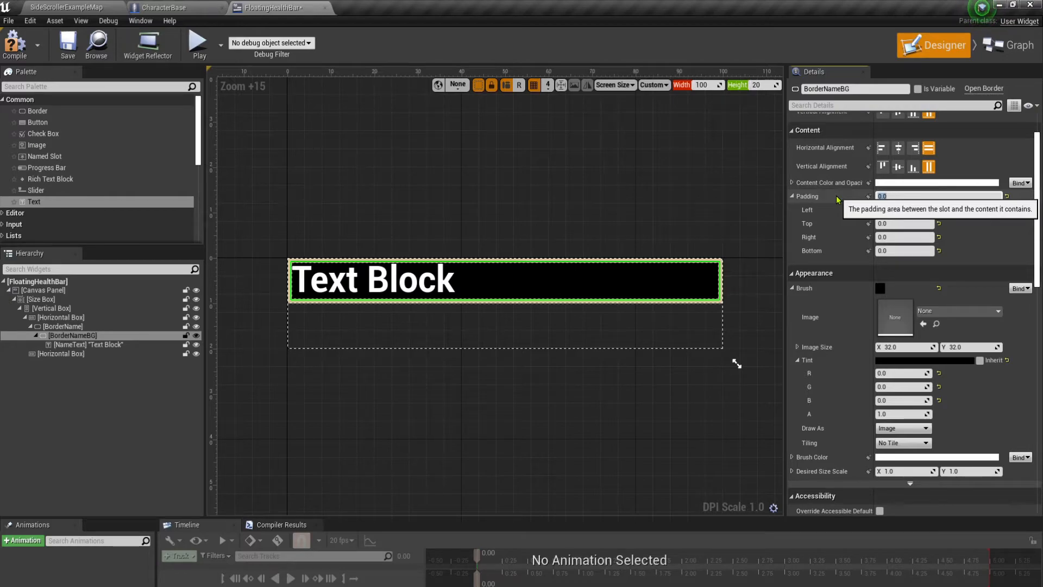
pyautogui.write('1')
pyautogui.press('Return')
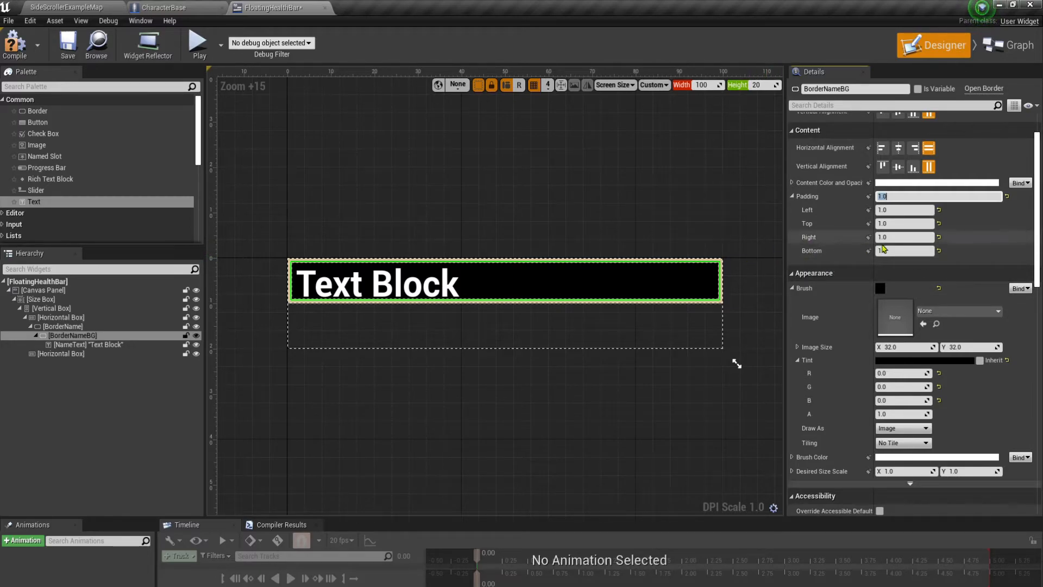
# Set the top and bottom content padding of BorderNameBG to 0.
pyautogui.click(895, 224)
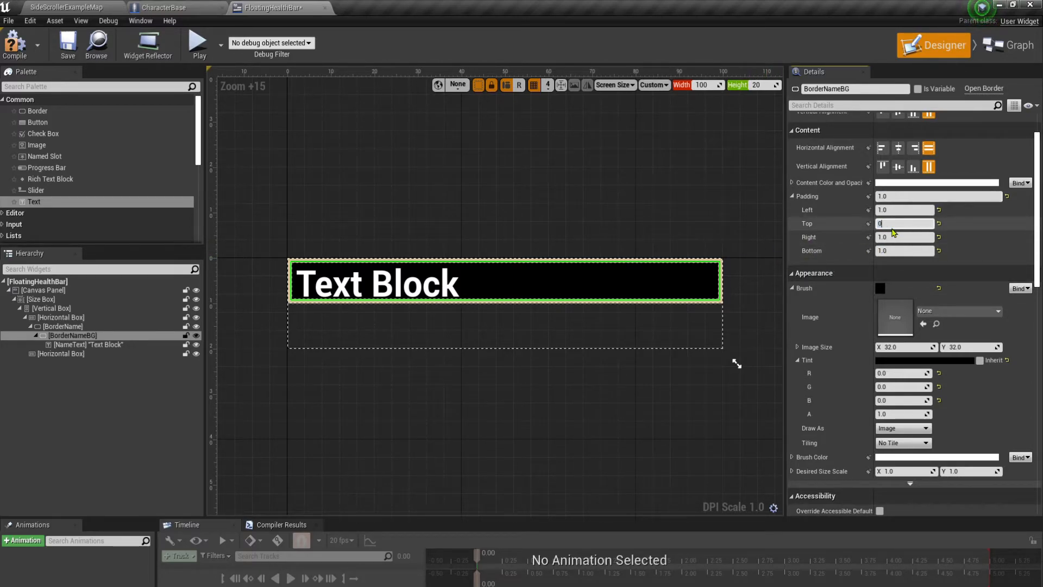
pyautogui.press('Tab')
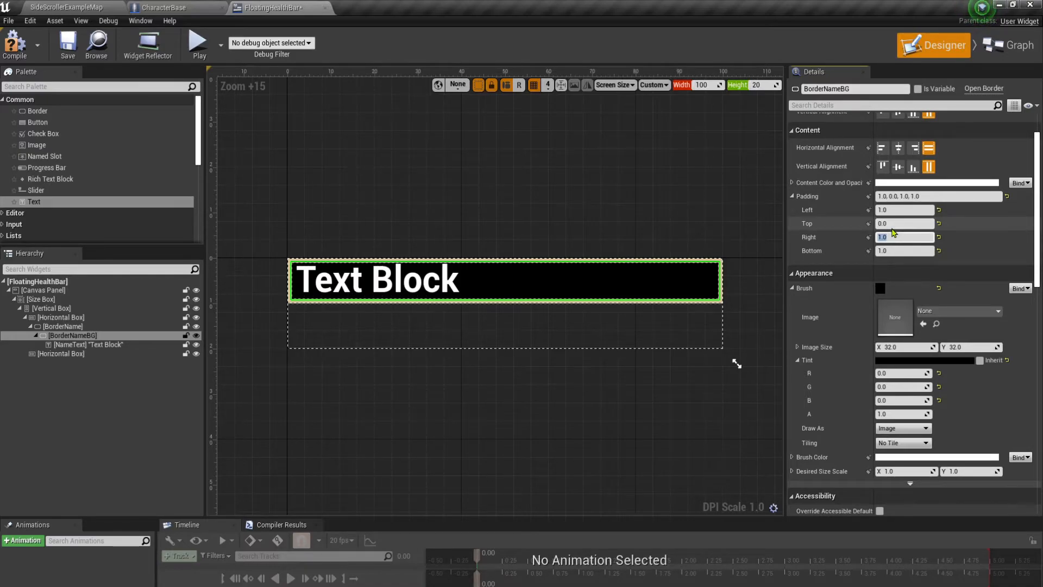
pyautogui.press('Tab')
pyautogui.write('0')
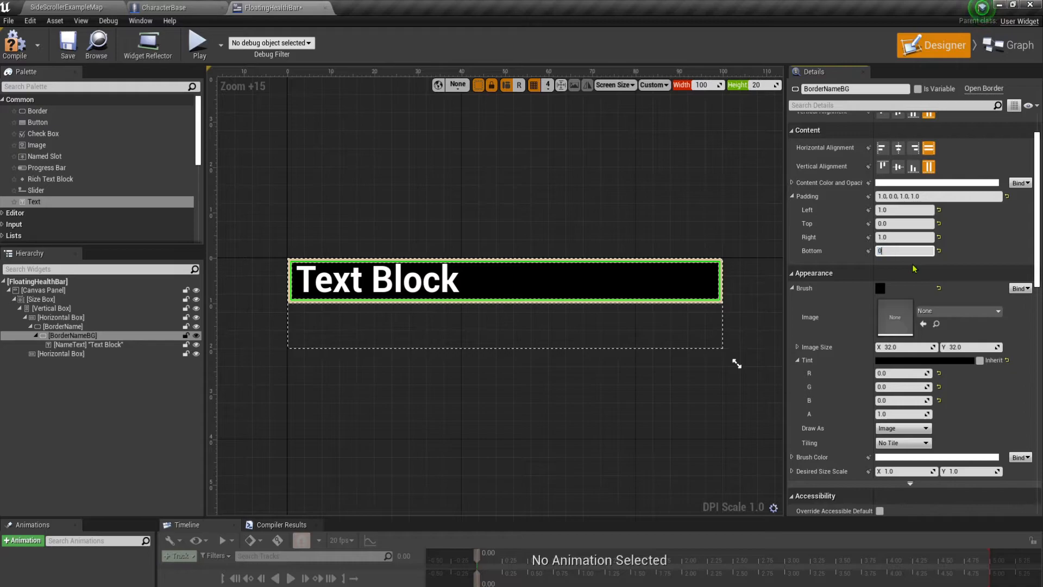
pyautogui.press('Return')
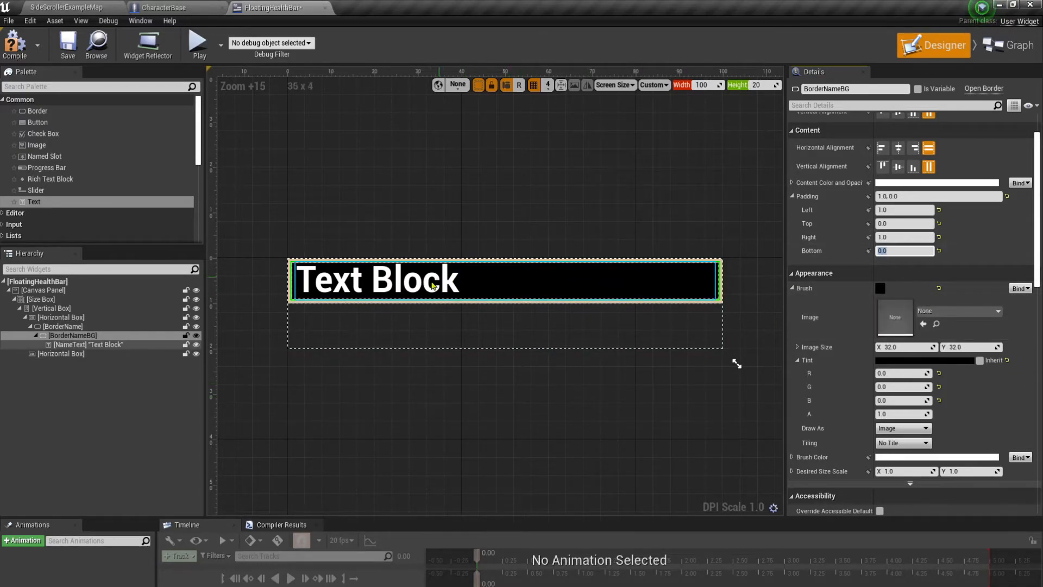
# Set the displayed text of the NameText widget to "Name".
pyautogui.click(163, 344)
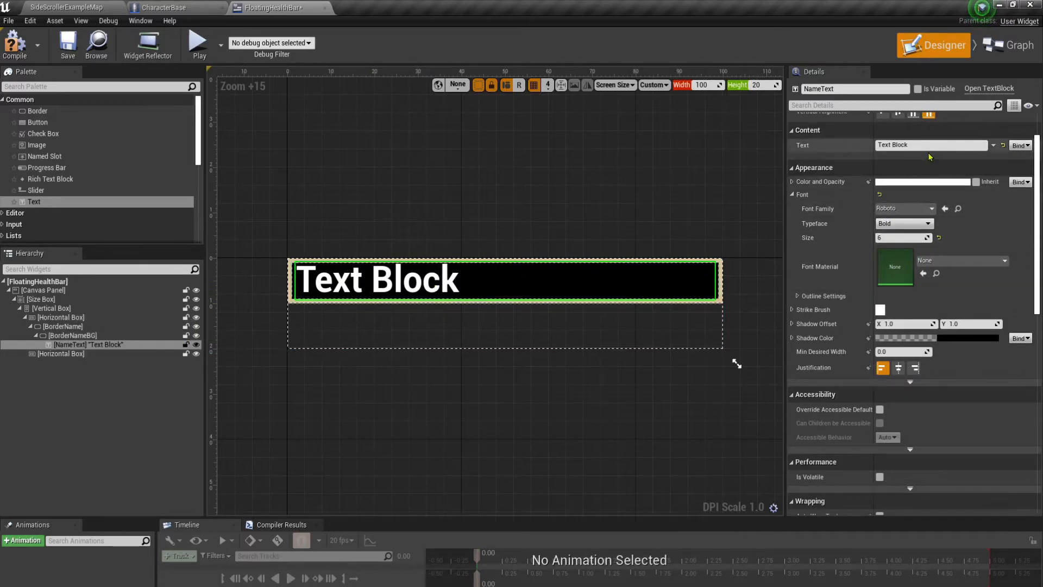
pyautogui.click(913, 145)
pyautogui.write('Name')
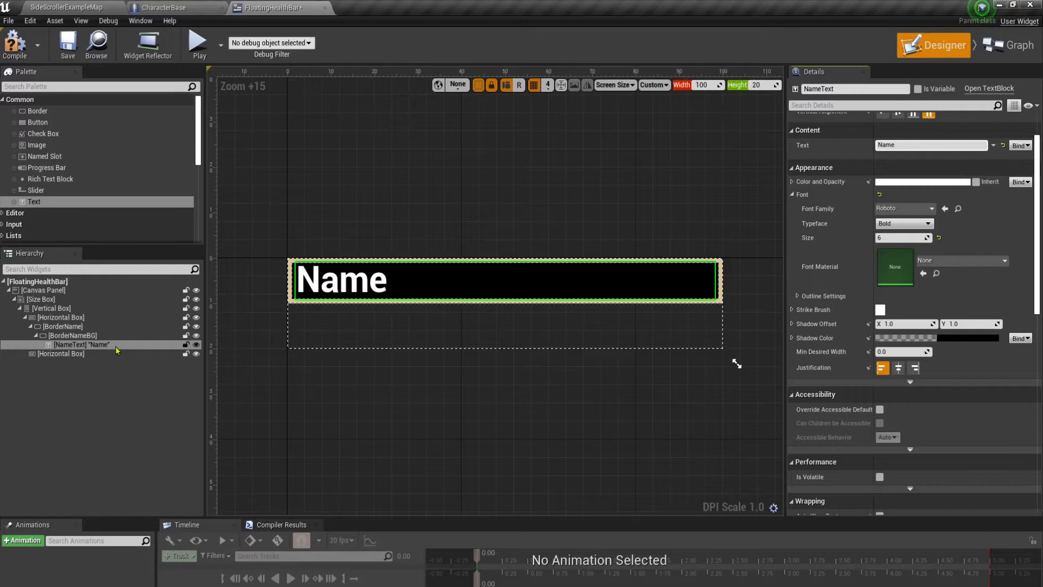
# Add a Spacer after BorderName in the upper Horizontal Box and set its slot size to Fill.
pyautogui.click(70, 318)
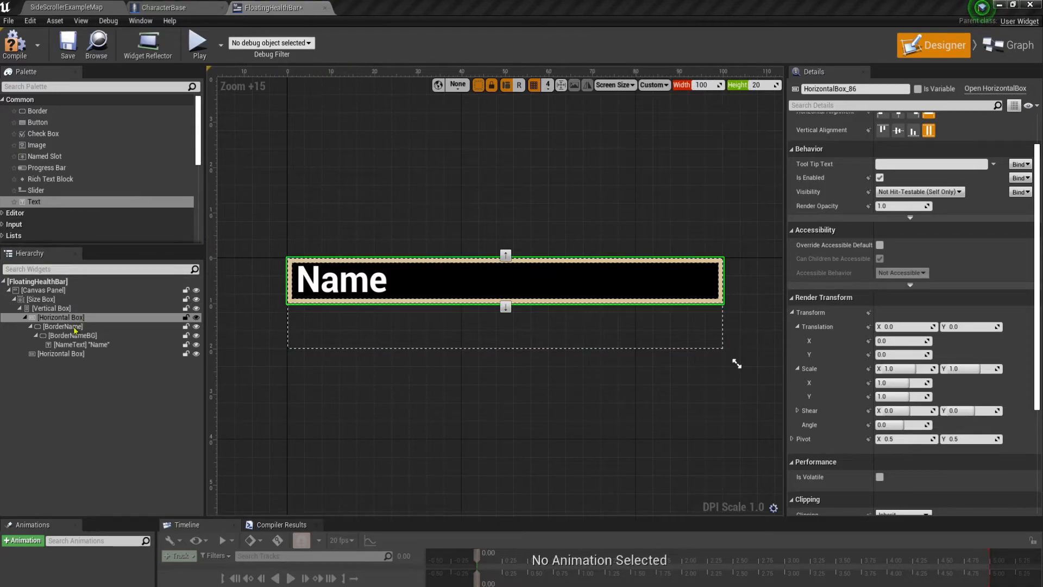
pyautogui.click(50, 85)
pyautogui.write('spacer')
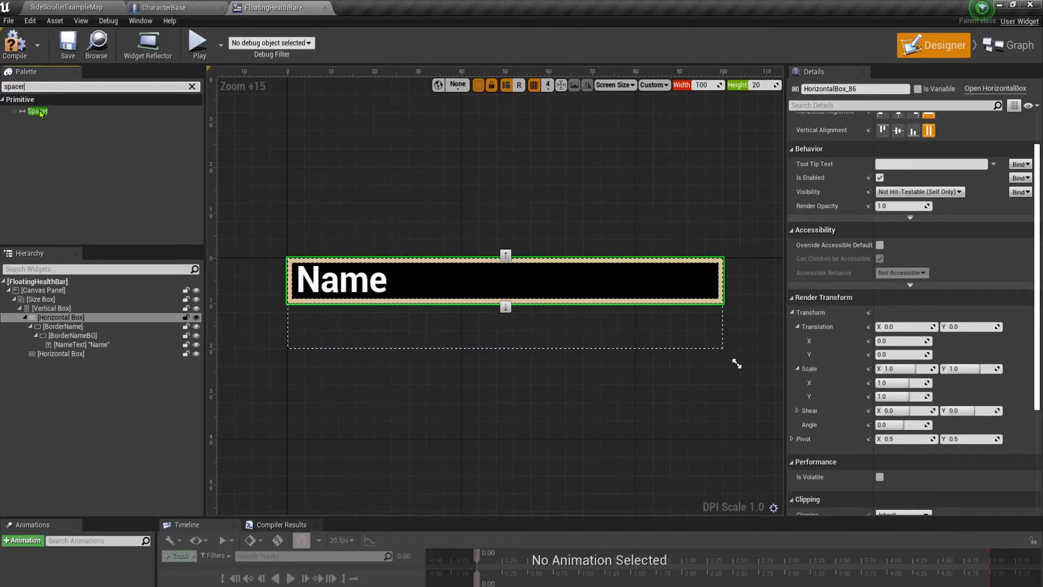
pyautogui.moveTo(41, 111); pyautogui.dragTo(61, 324)
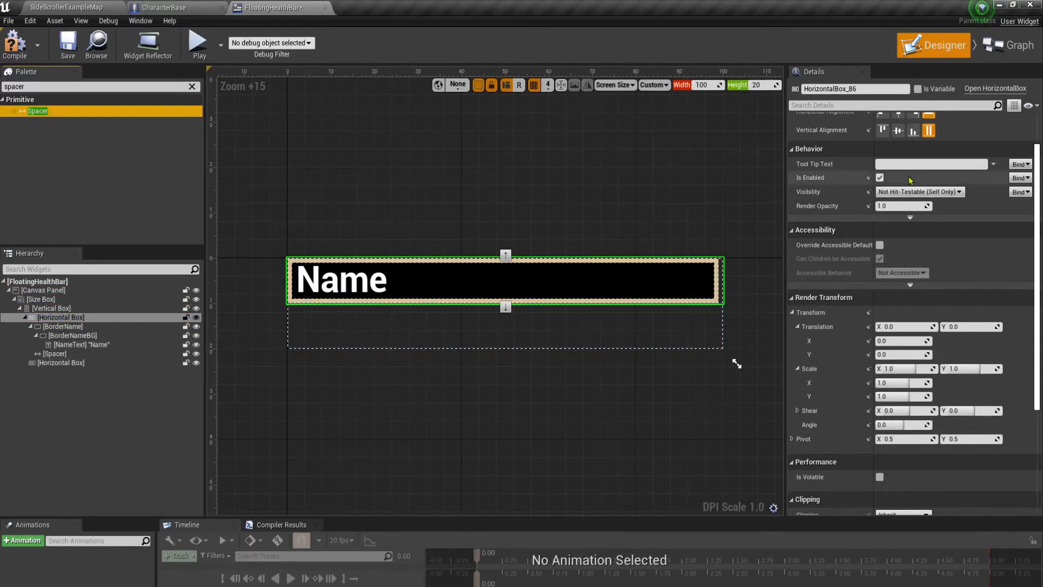
pyautogui.scroll(4, 965, 176)
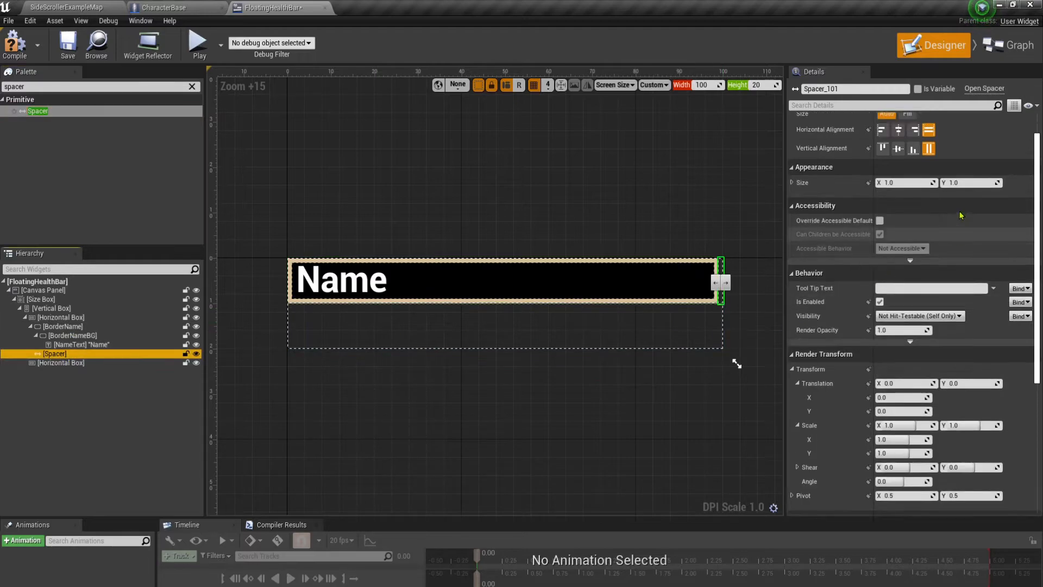
pyautogui.click(907, 149)
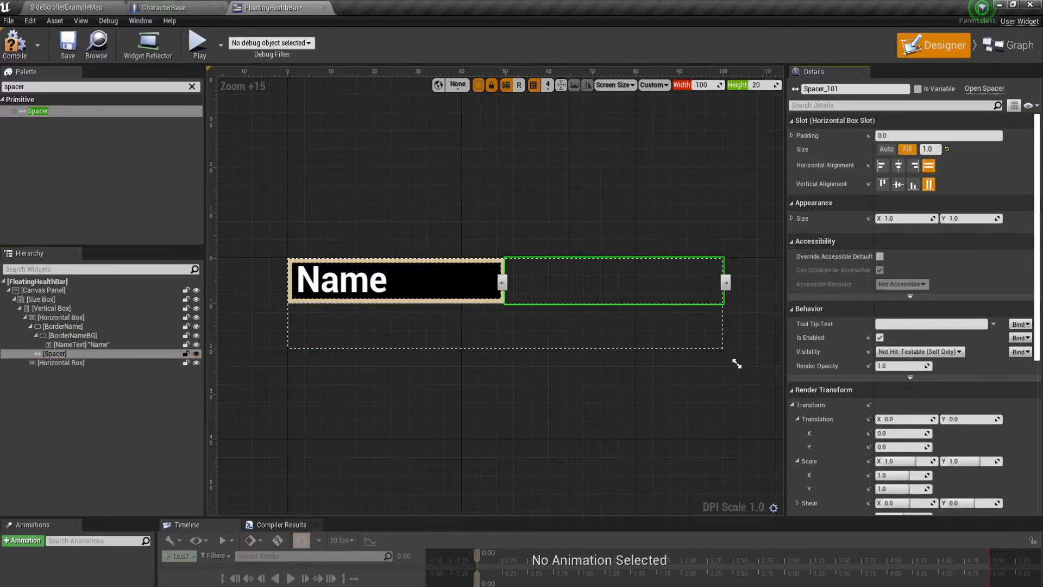
# Try a slot fill value of 0.33 for BorderName, and set it to 0.4.
pyautogui.click(80, 325)
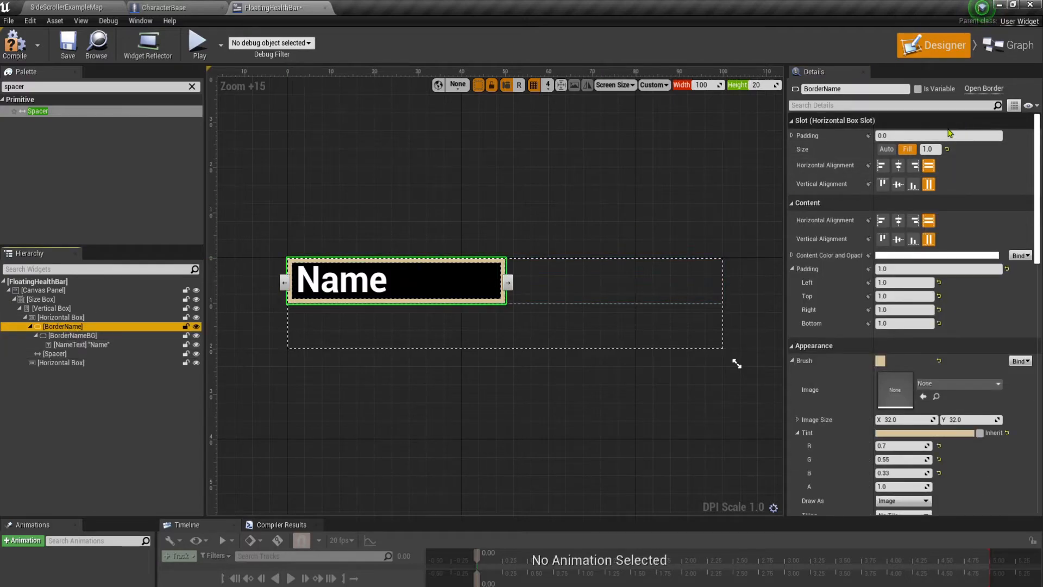
pyautogui.click(938, 148)
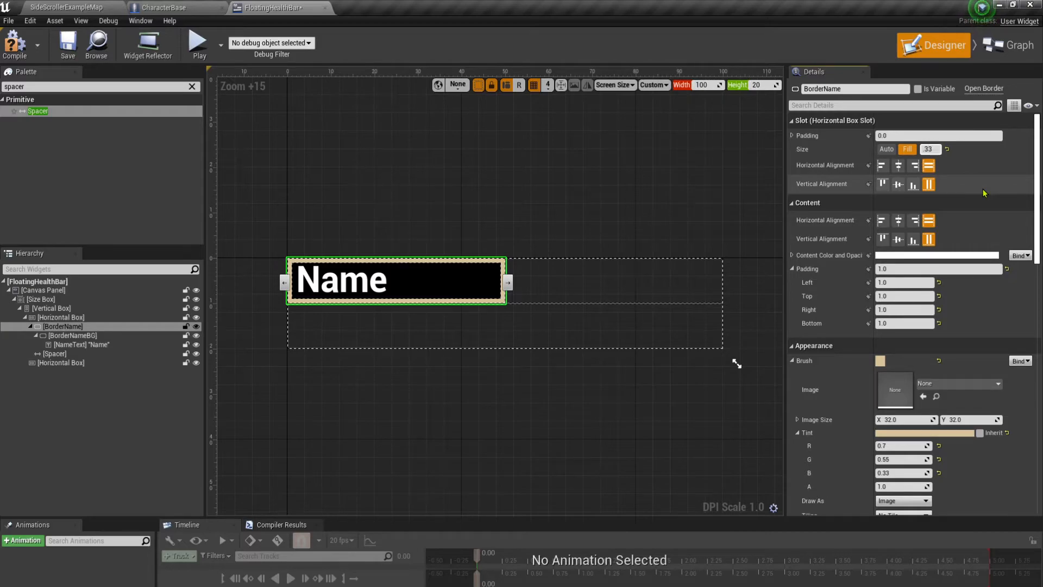
pyautogui.press('Return')
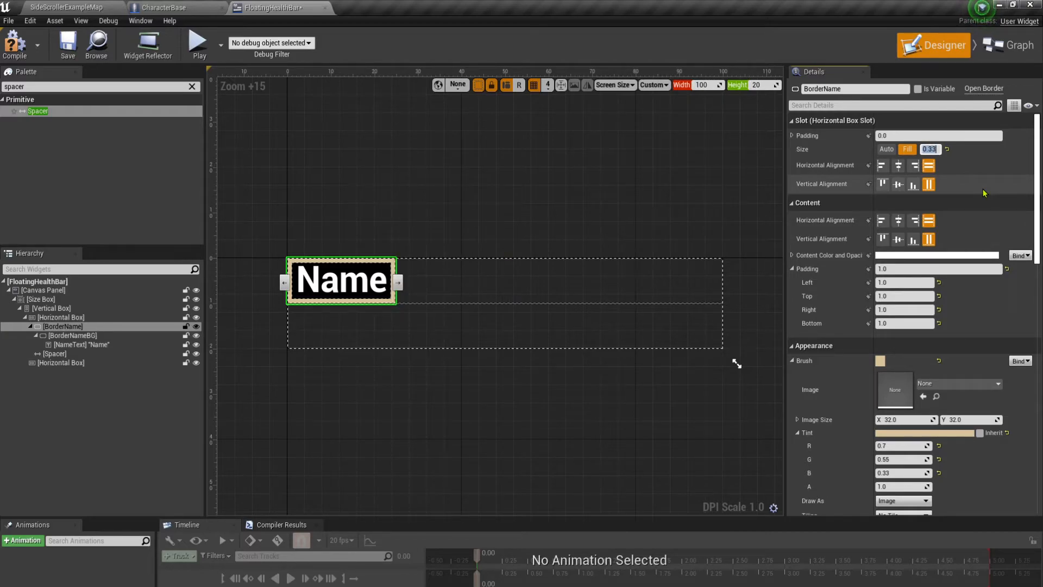
pyautogui.press('Return')
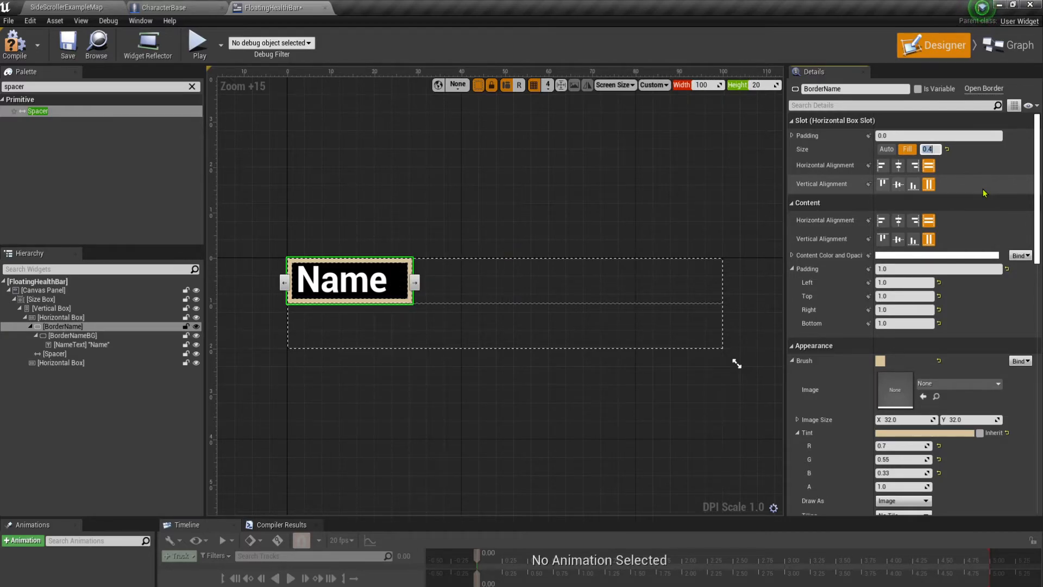
# Set the slot fill value of the Spacer beside BorderName to 0.6.
pyautogui.click(55, 354)
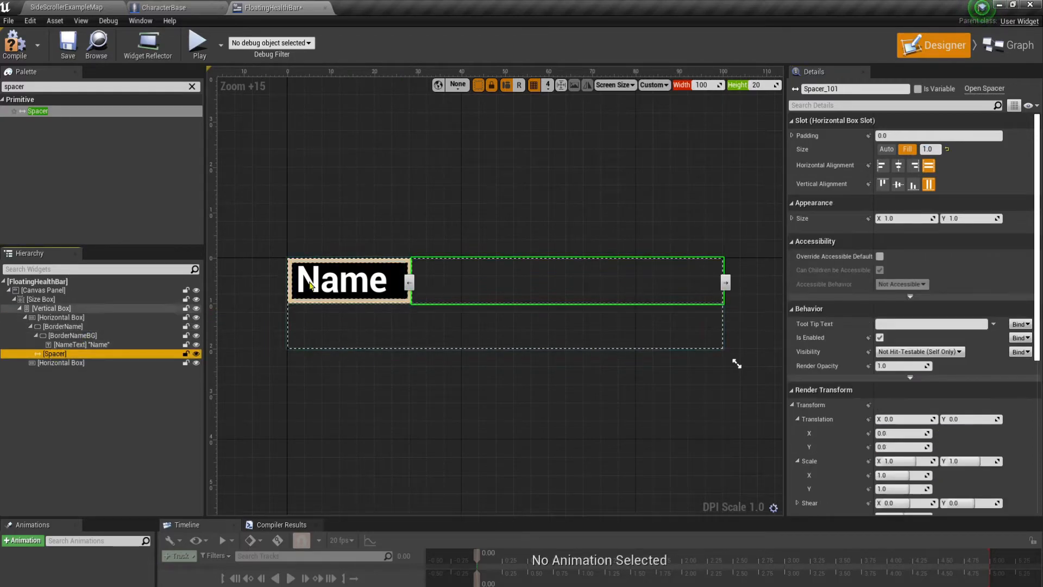
pyautogui.click(929, 149)
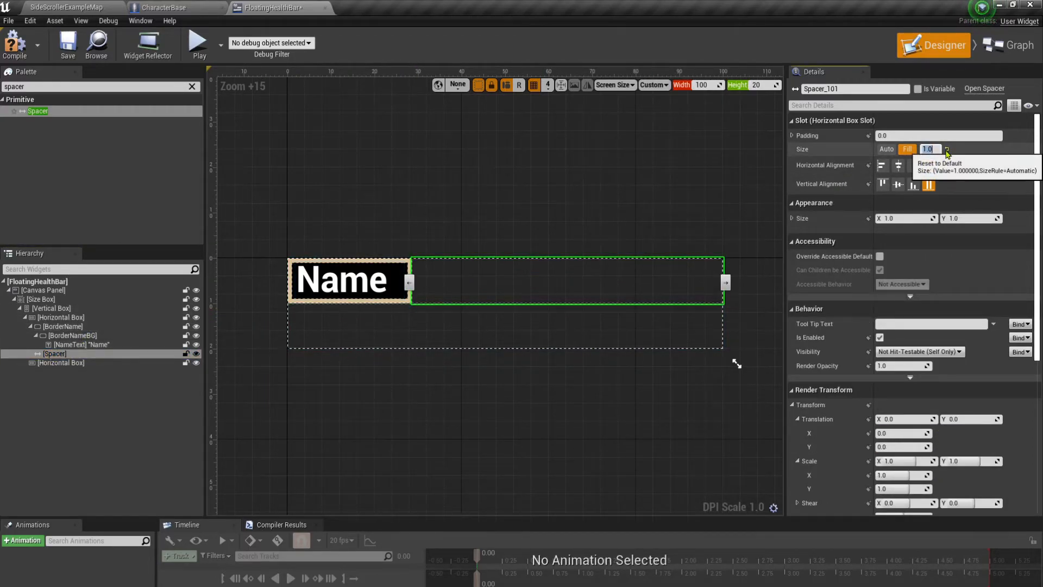
pyautogui.write('0.6')
pyautogui.press('Return')
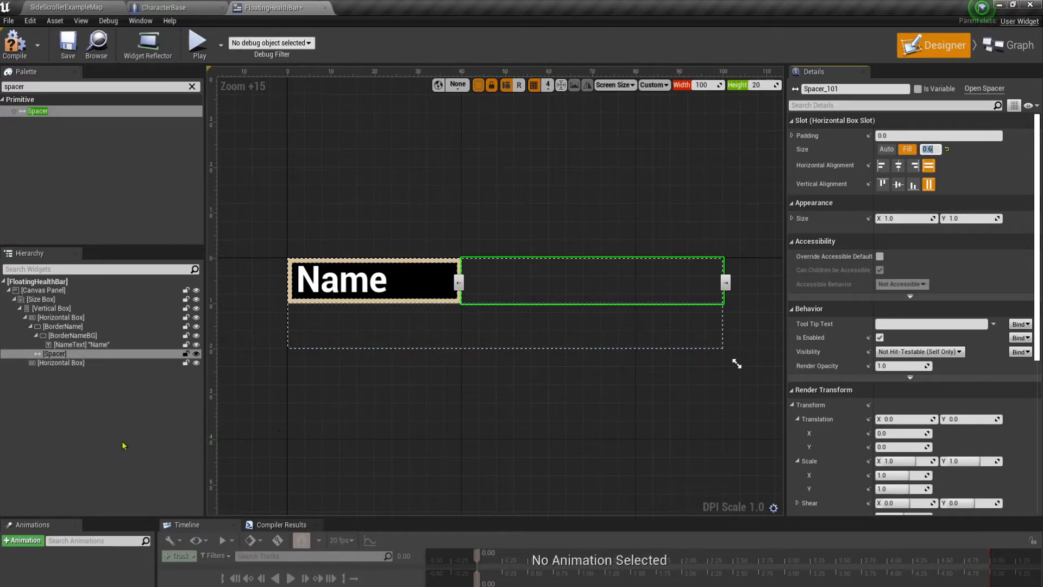
# Clear the widget palette search, add a Border inside the lower Horizontal Box and select it.
pyautogui.click(79, 363)
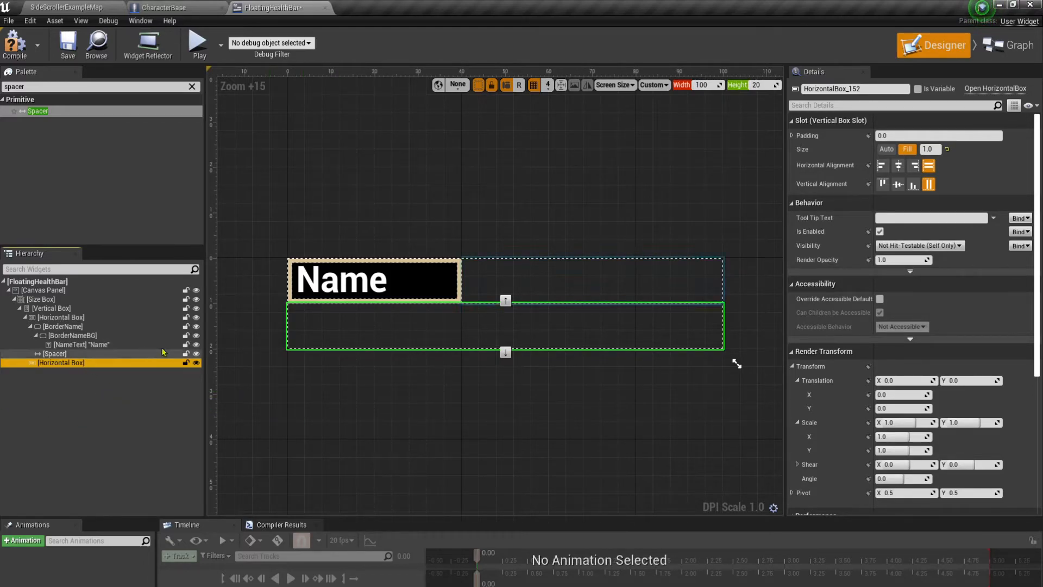
pyautogui.click(191, 88)
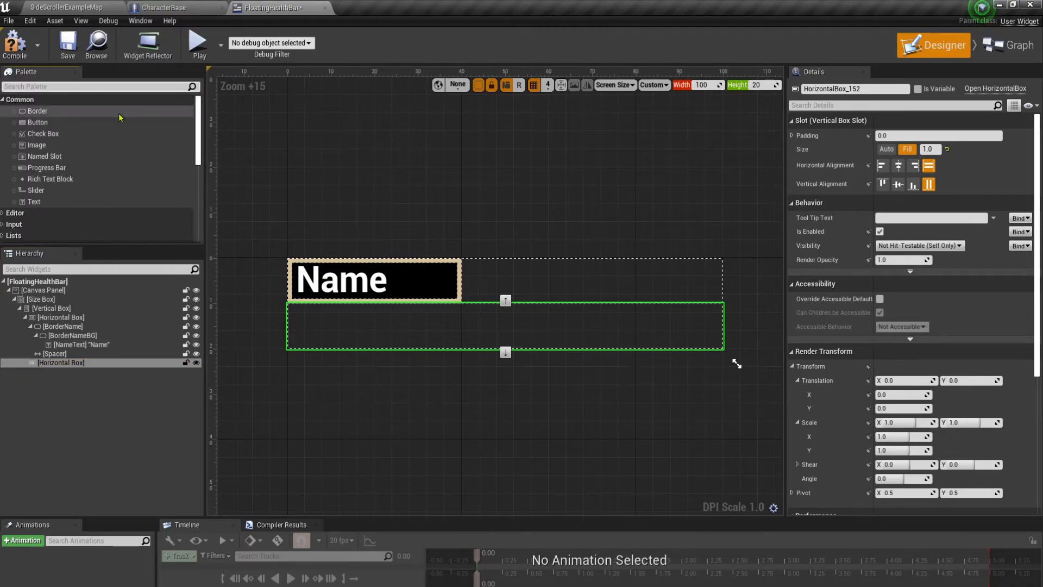
pyautogui.moveTo(41, 111); pyautogui.dragTo(56, 369)
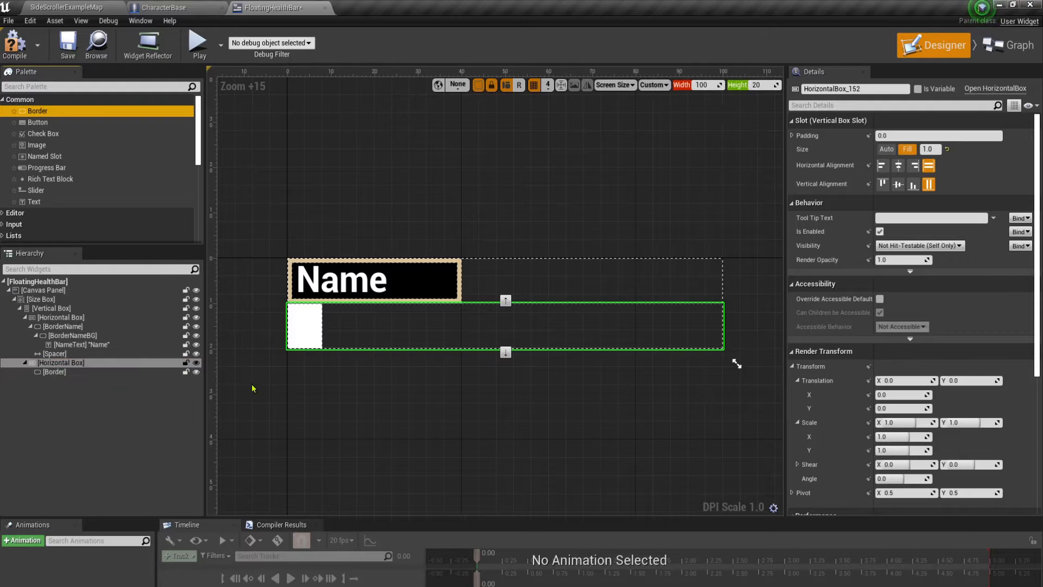
pyautogui.click(69, 371)
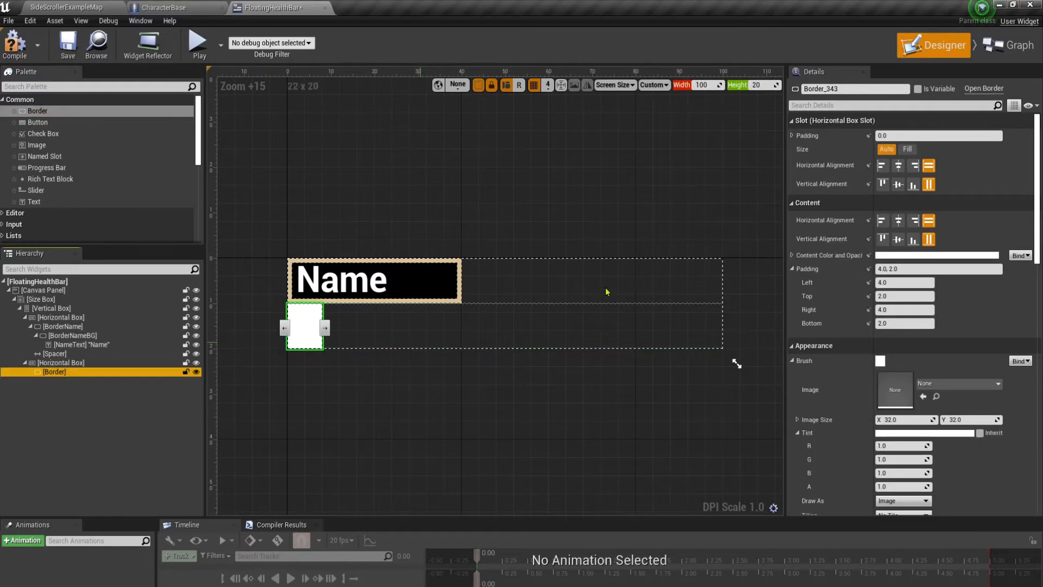
# Rename the new Border in the lower Horizontal Box as BorderLevel and tint its brush with the saved tan color.
pyautogui.click(853, 89)
pyautogui.click(858, 89)
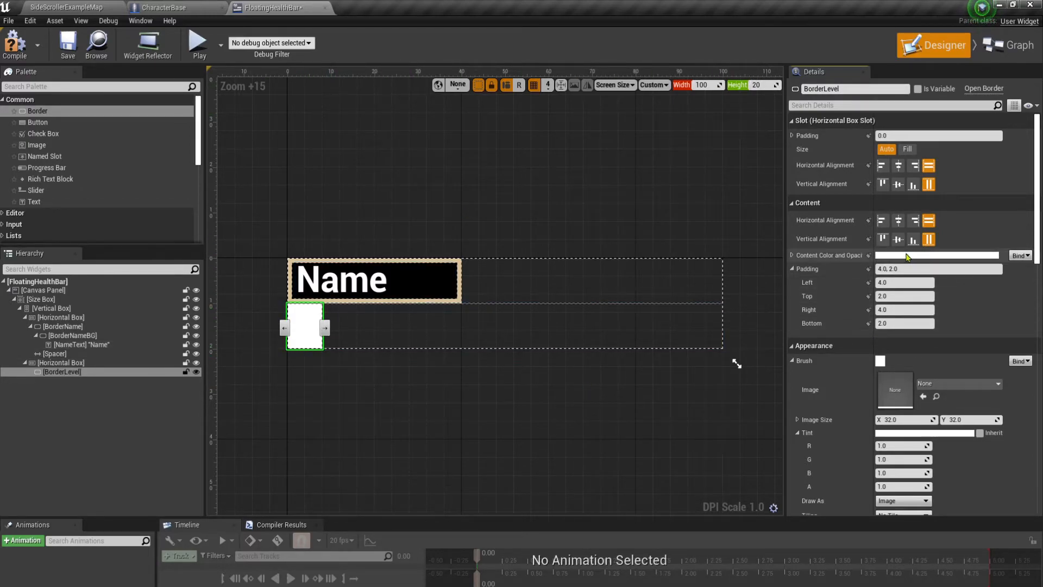
pyautogui.click(925, 433)
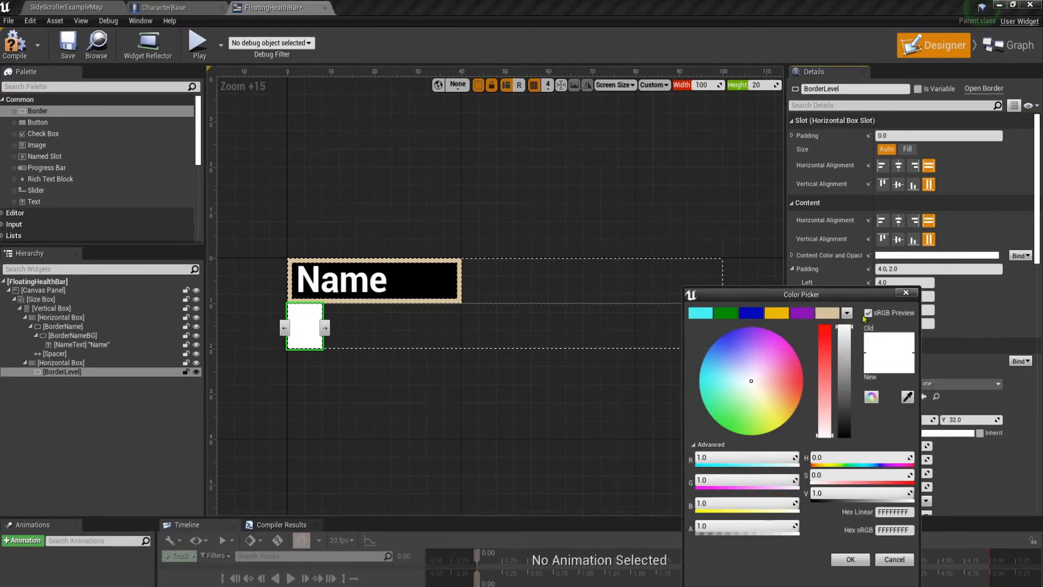
pyautogui.click(833, 318)
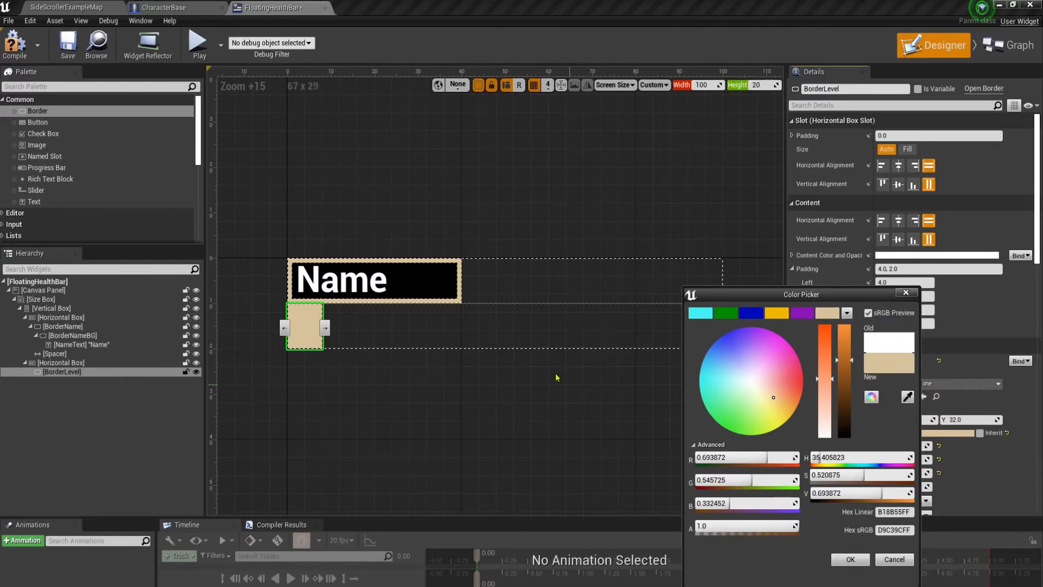
pyautogui.click(67, 328)
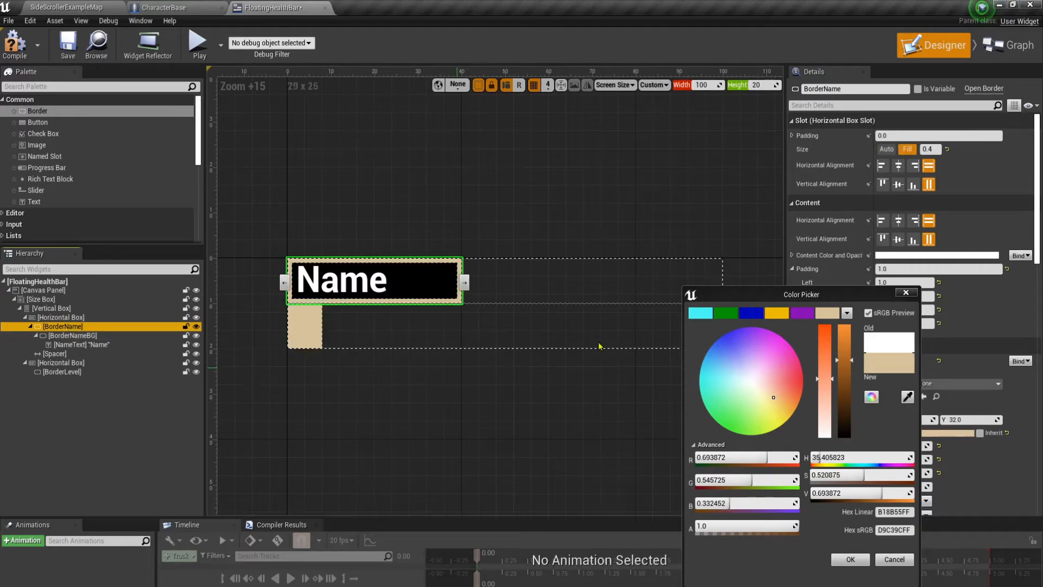
pyautogui.click(905, 563)
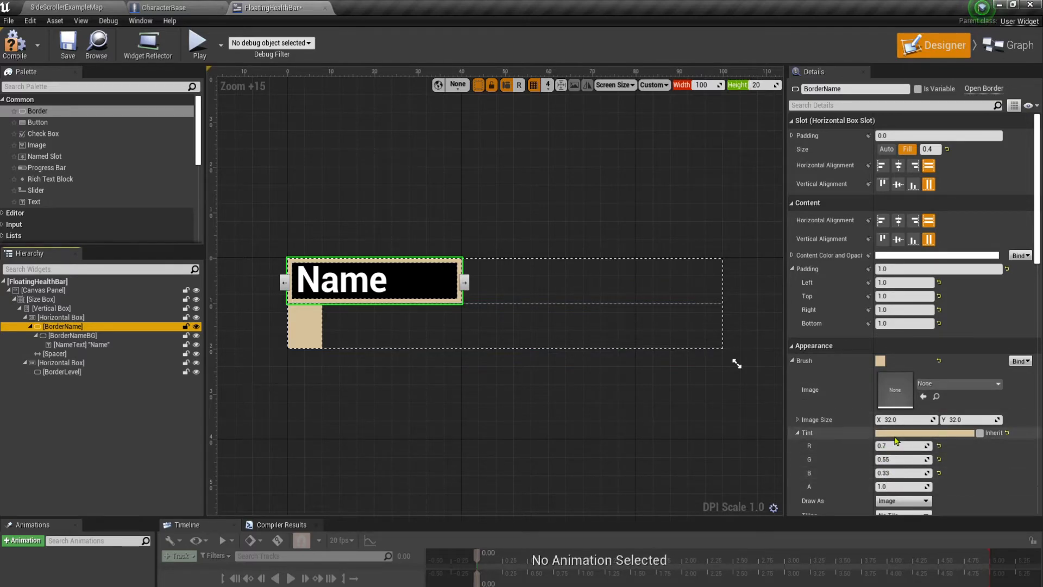
# From BorderName's brush tint, delete the New Theme color theme with its saved swatches and leave the tint as it is.
pyautogui.click(922, 434)
pyautogui.moveTo(805, 314); pyautogui.dragTo(803, 315)
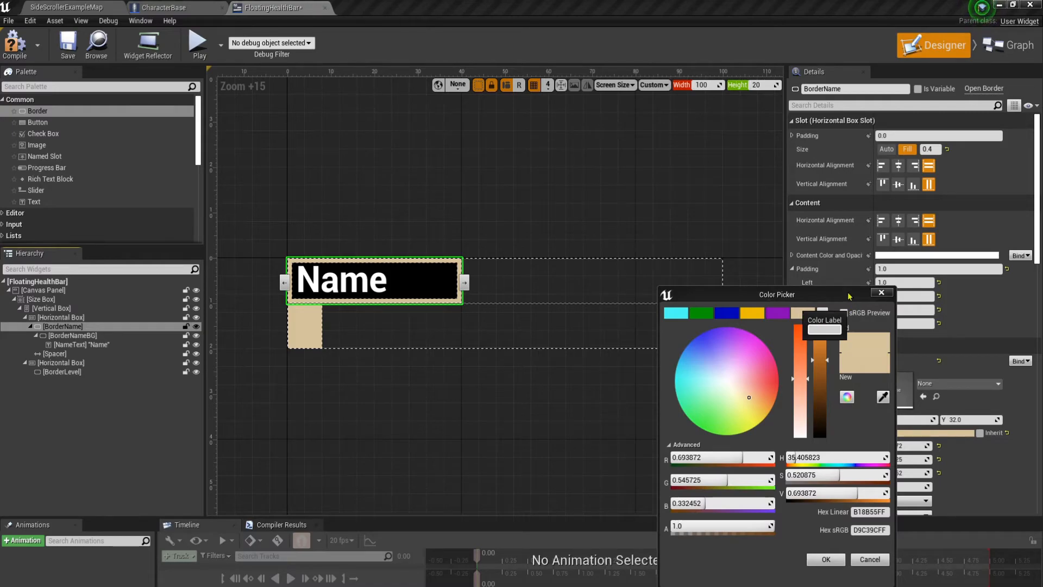
pyautogui.click(823, 313)
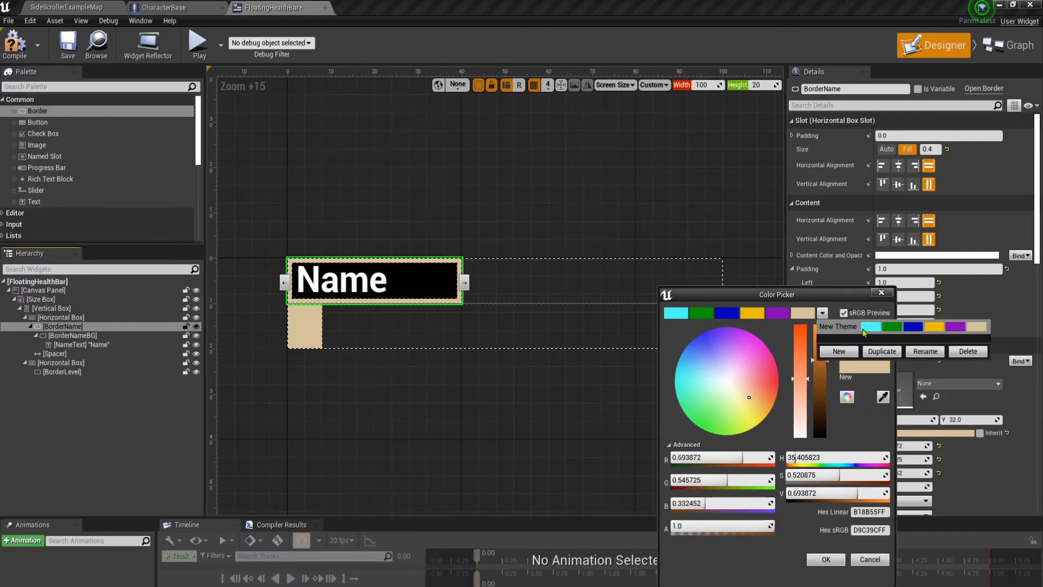
pyautogui.moveTo(980, 332)
pyautogui.click(974, 352)
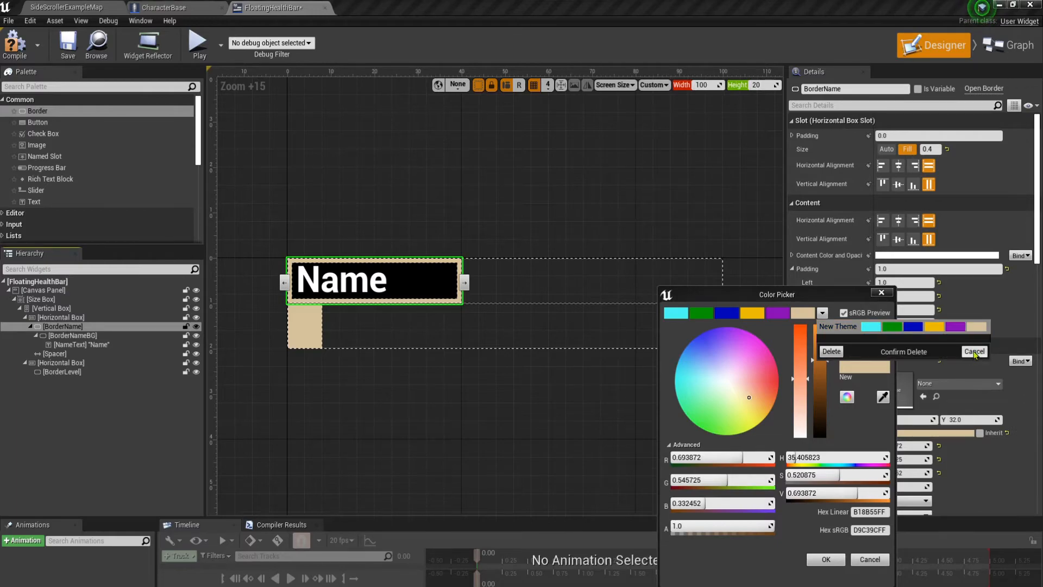
pyautogui.click(831, 352)
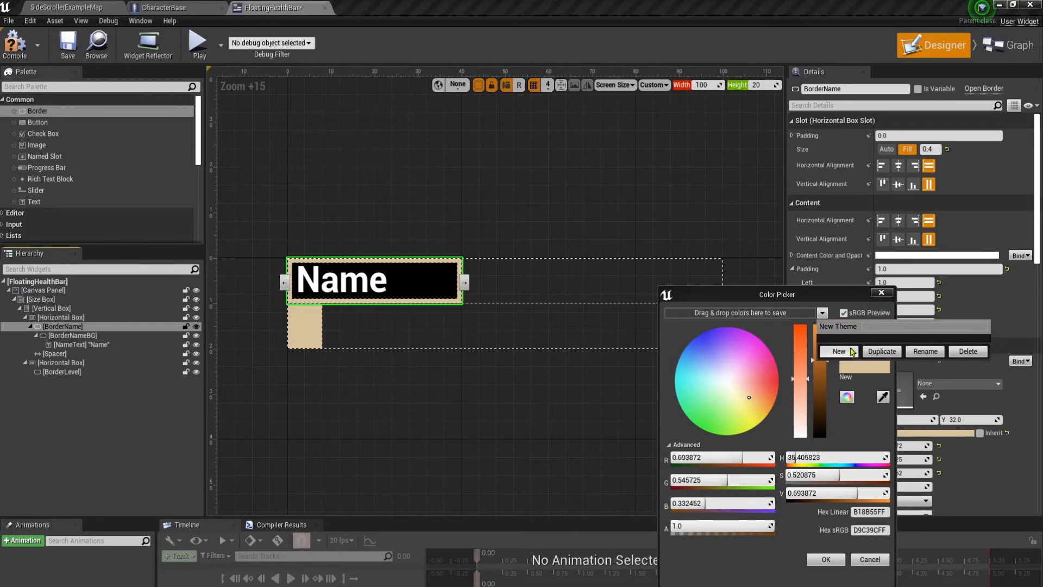
pyautogui.click(869, 559)
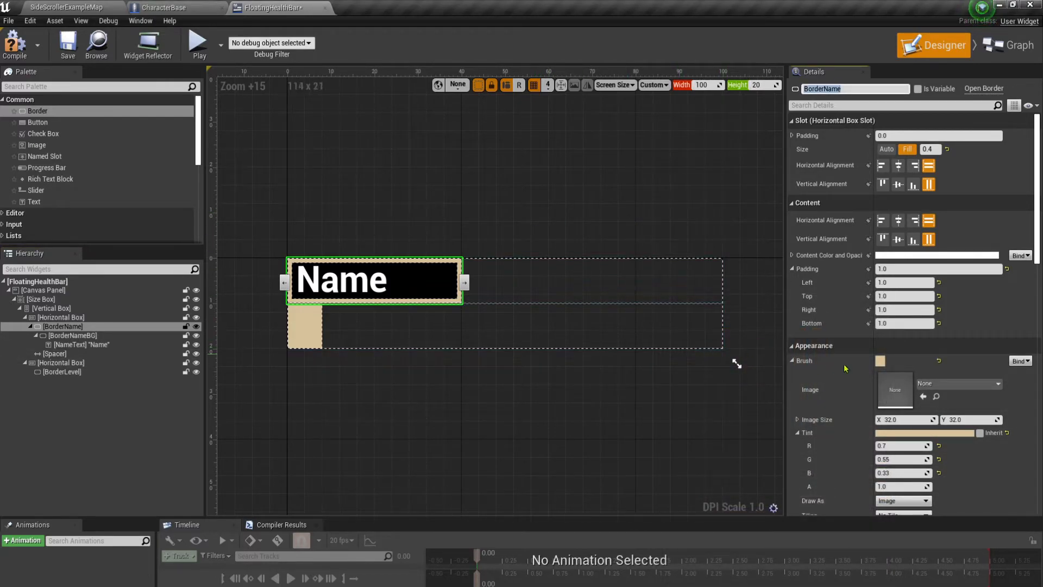
# Save BorderName's tan tint (R 0.7, G 0.55, B 0.33) as a swatch in the color theme and check the saved swatch.
pyautogui.click(927, 435)
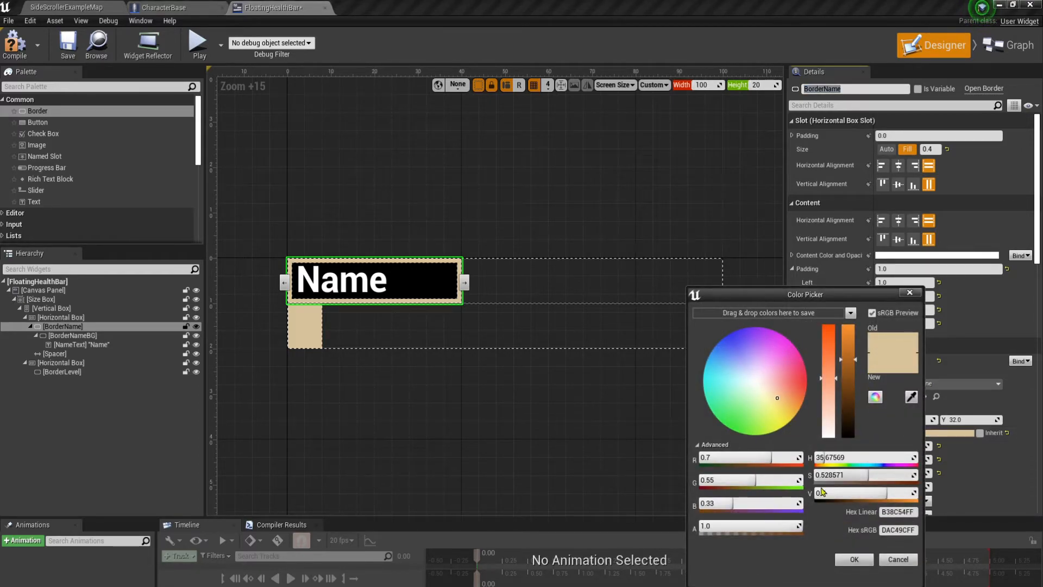
pyautogui.moveTo(917, 373); pyautogui.dragTo(835, 315)
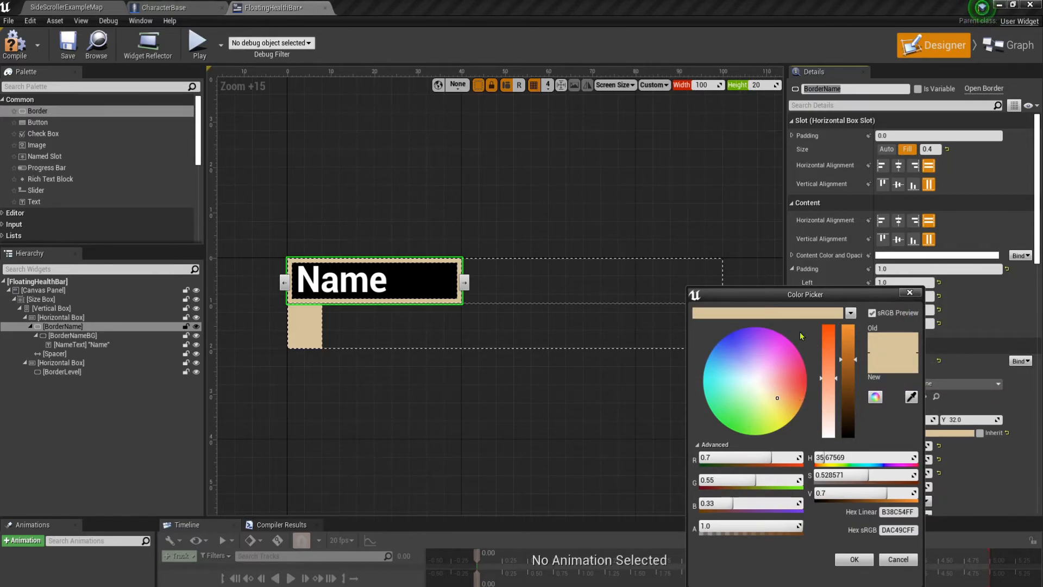
pyautogui.click(854, 560)
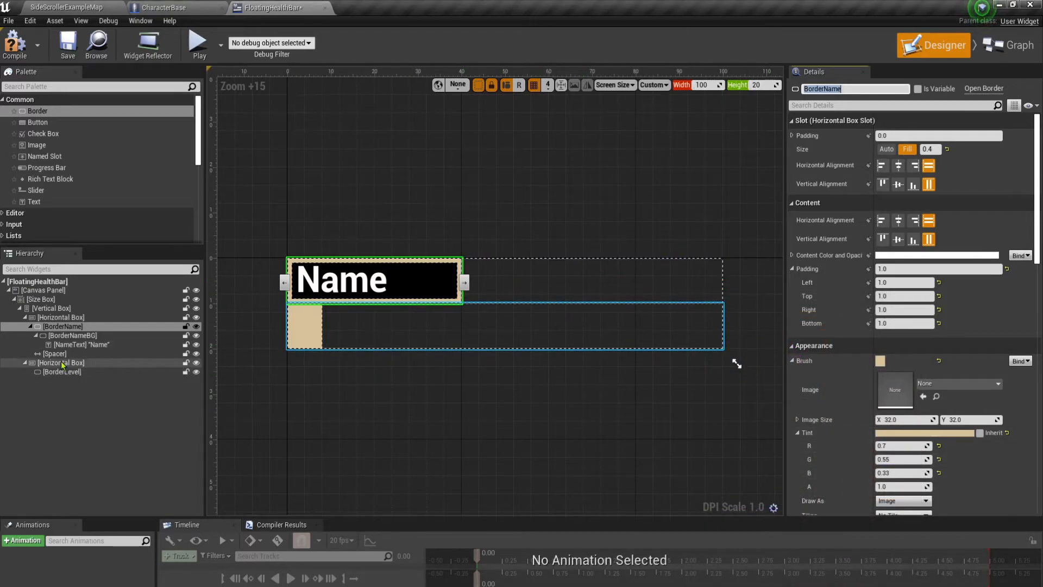
pyautogui.click(63, 326)
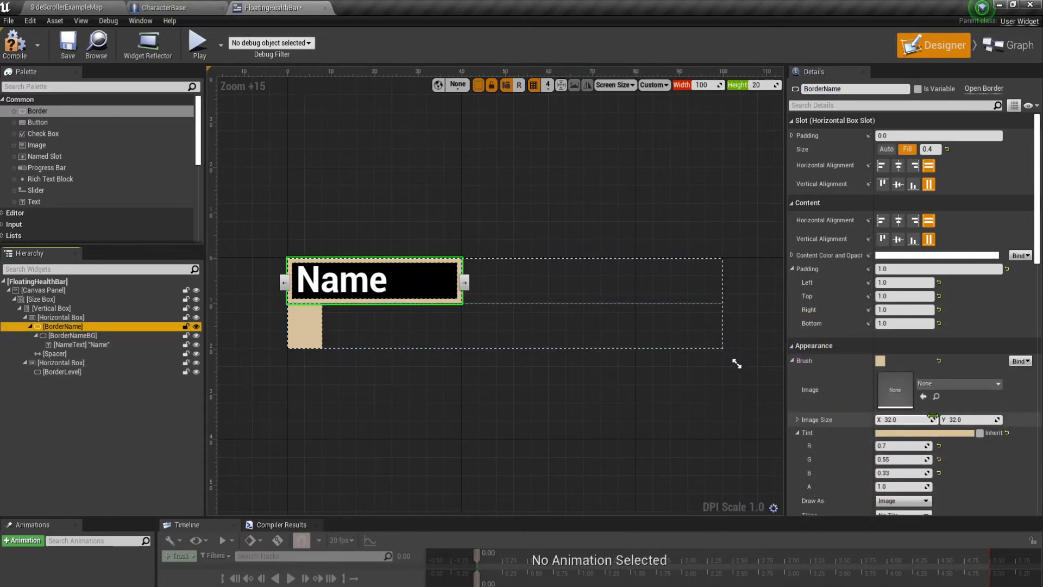
pyautogui.click(931, 434)
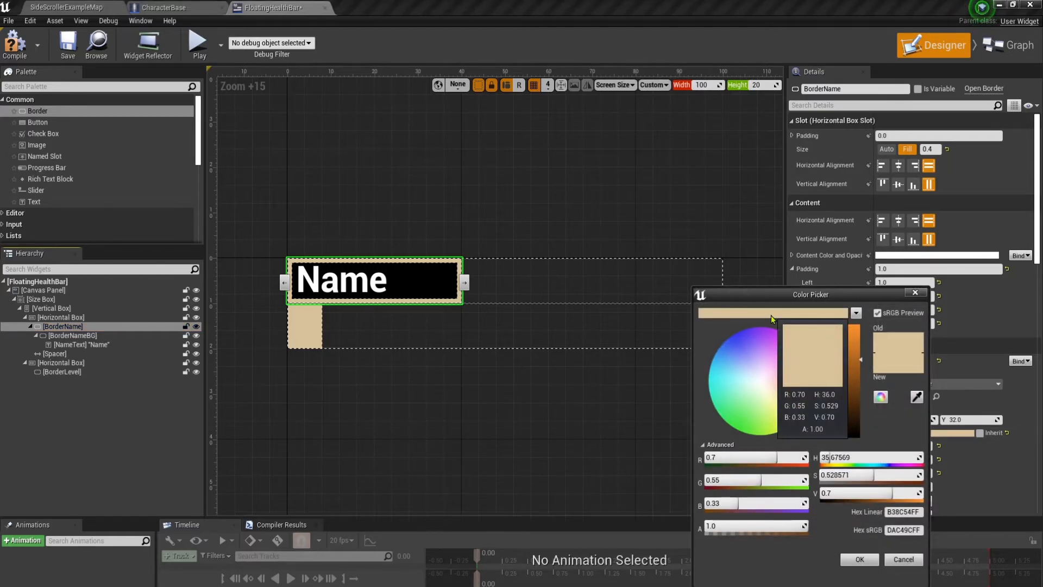
pyautogui.click(858, 559)
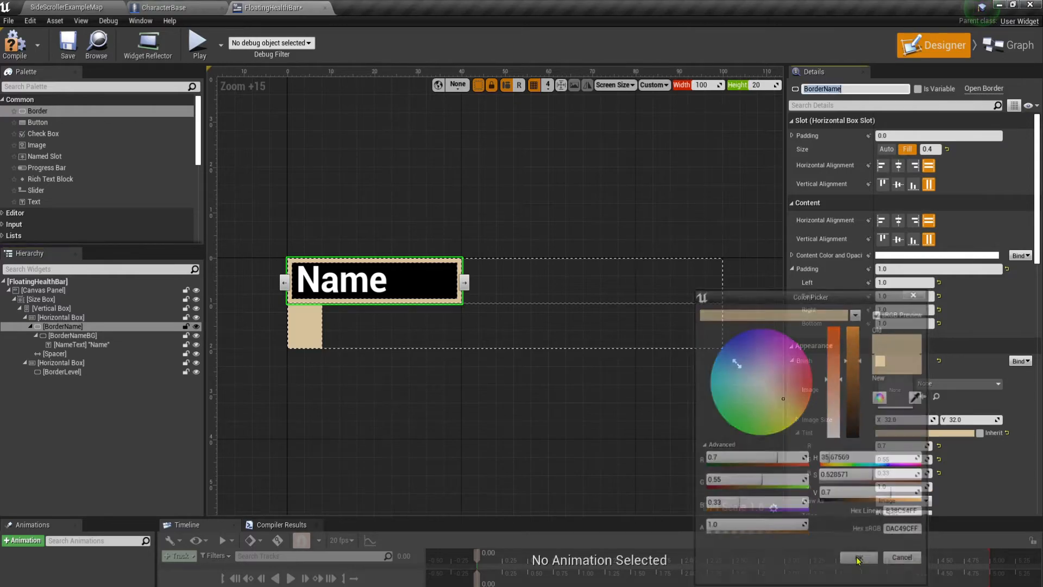
# Set BorderLevel's slot size to Fill with a value of 0.17.
pyautogui.click(62, 373)
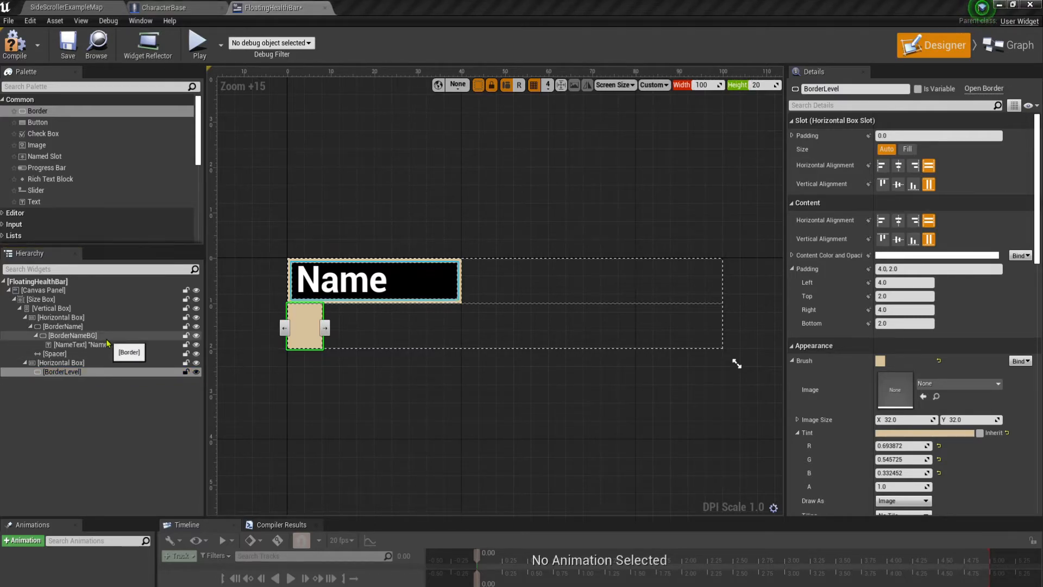
pyautogui.click(908, 149)
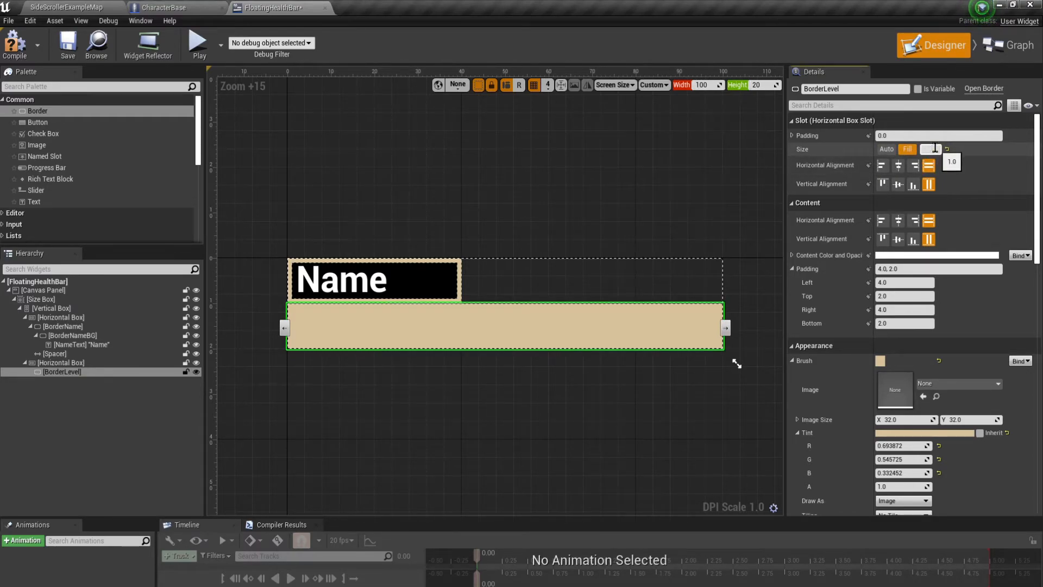
pyautogui.press('Return')
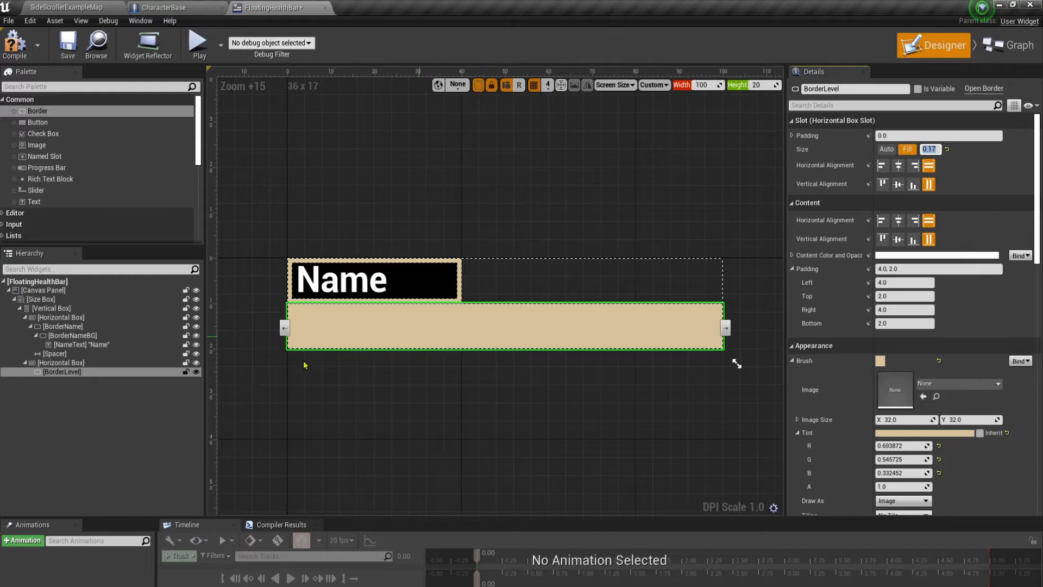
# Add a Vertical Box after BorderLevel in the lower Horizontal Box and set its slot size to Fill.
pyautogui.scroll(-4, 41, 198)
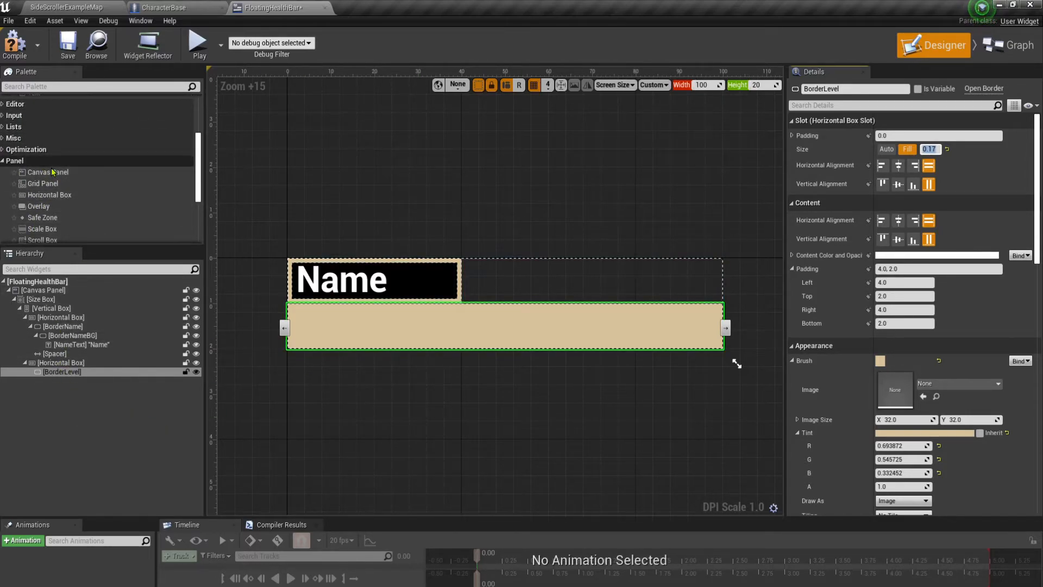
pyautogui.scroll(-3, 53, 171)
pyautogui.scroll(-2, 53, 172)
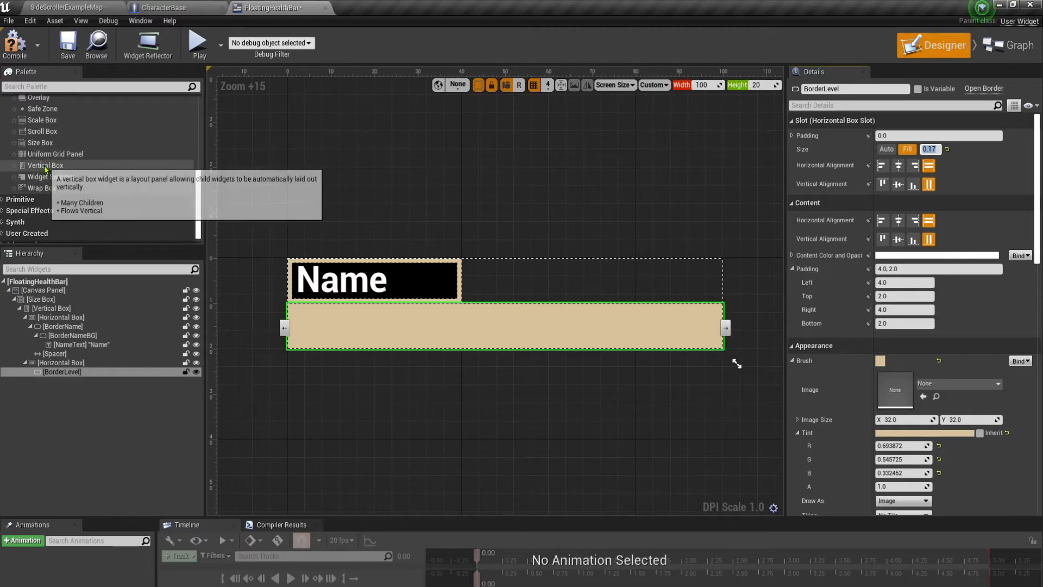
pyautogui.moveTo(46, 165); pyautogui.dragTo(85, 370)
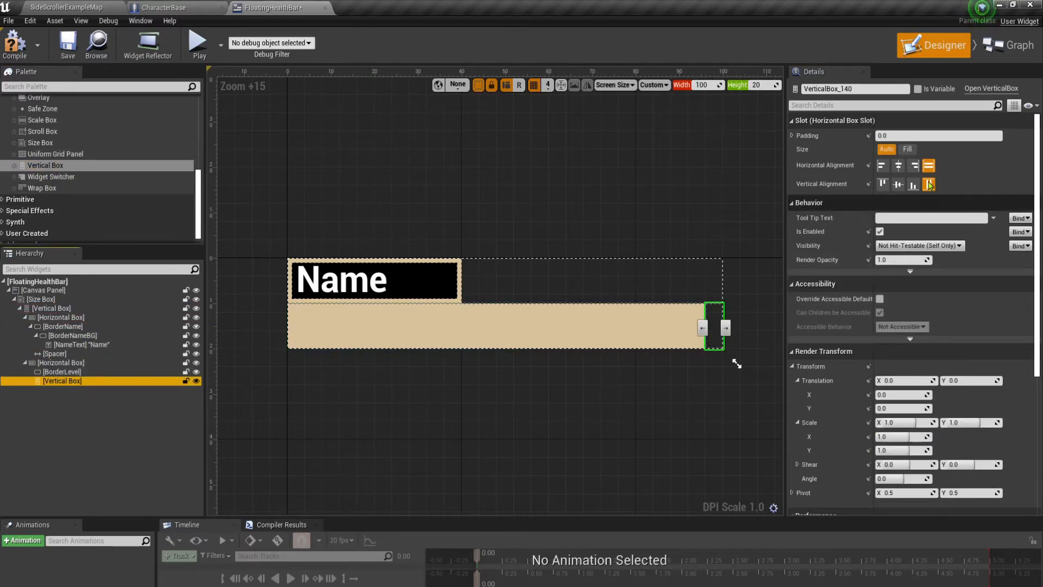
pyautogui.click(908, 149)
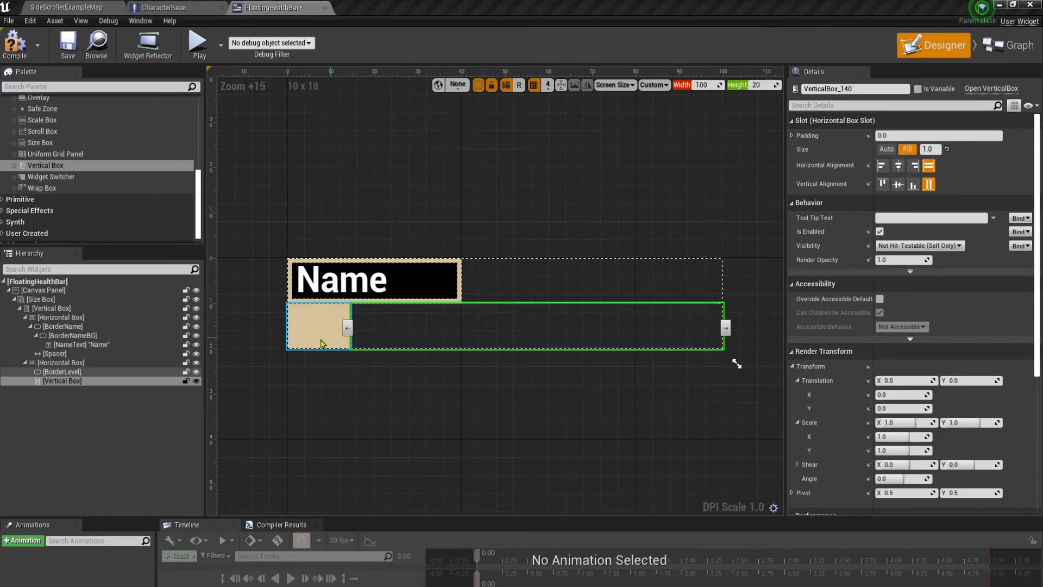
# Add a Border inside BorderLevel and rename it BorderLevelBG.
pyautogui.click(56, 373)
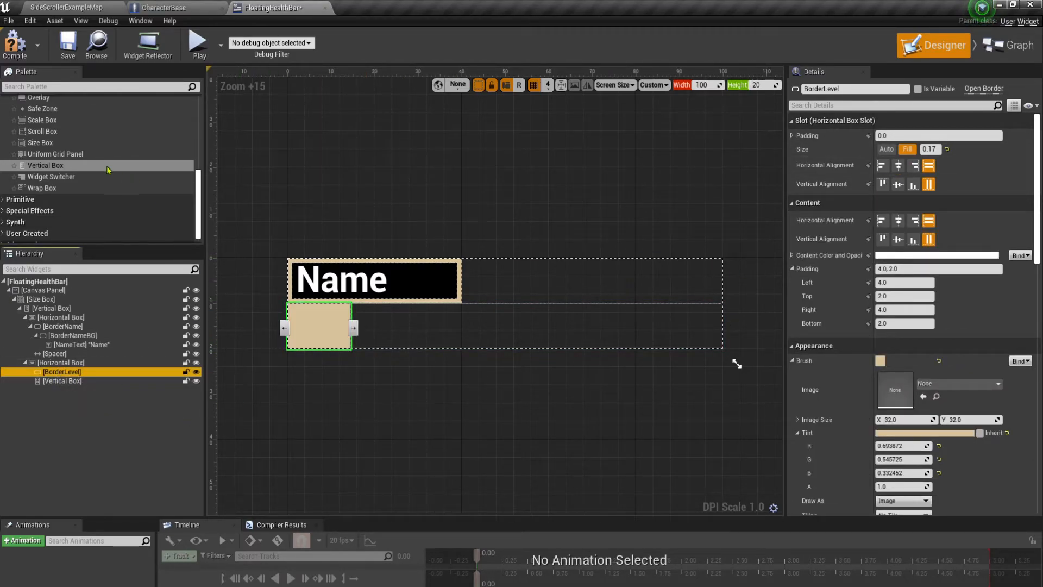
pyautogui.scroll(8, 69, 147)
pyautogui.scroll(1, 69, 147)
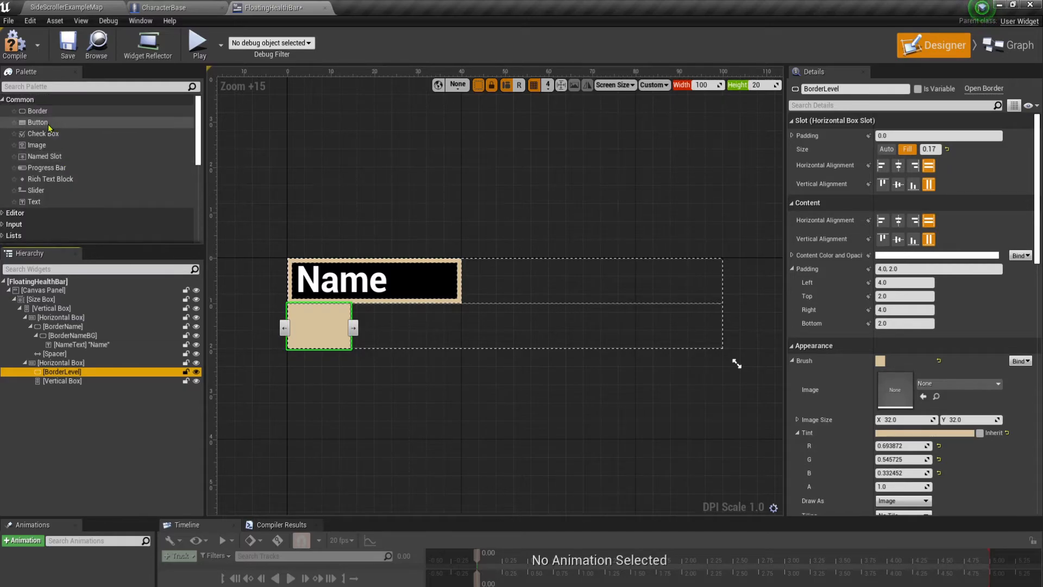
pyautogui.moveTo(36, 112); pyautogui.dragTo(89, 376)
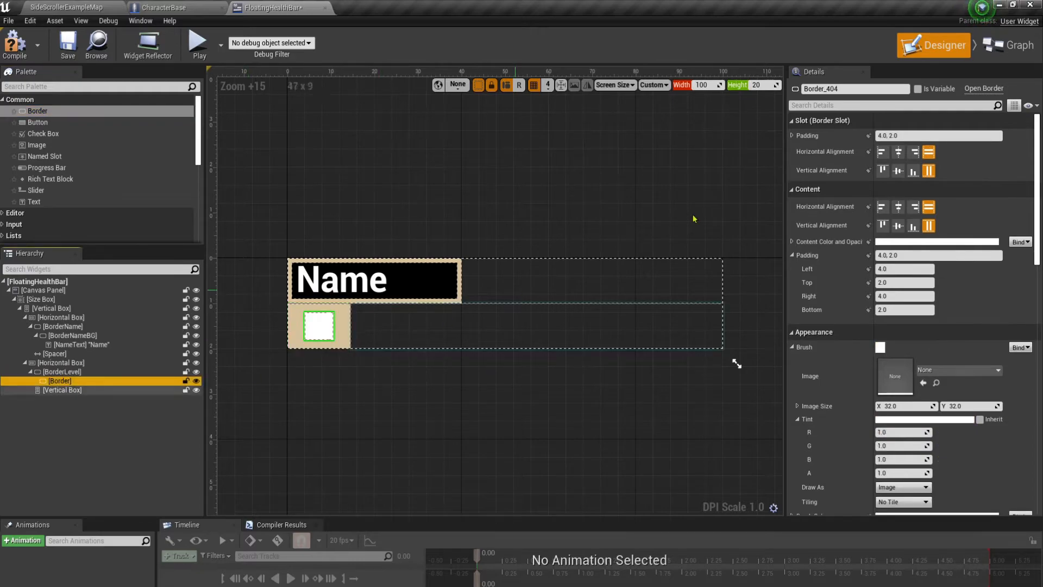
pyautogui.click(861, 90)
pyautogui.click(859, 91)
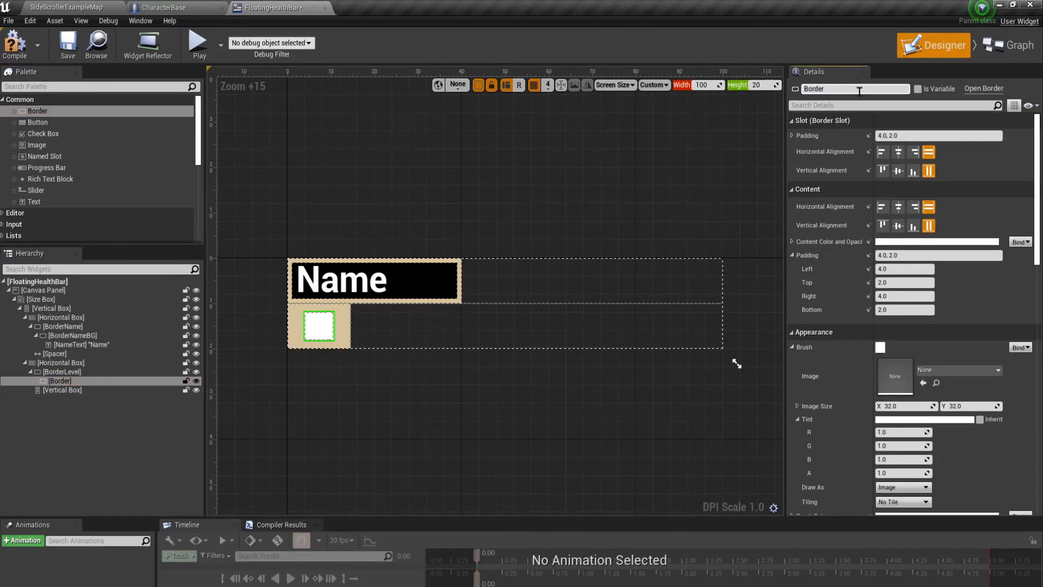
pyautogui.write('Level')
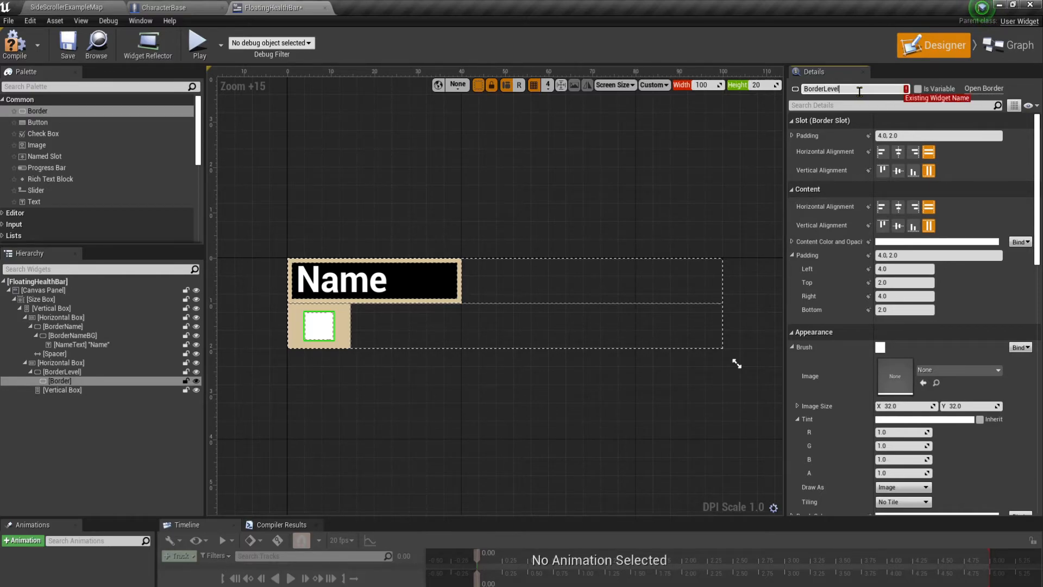
pyautogui.write('BG')
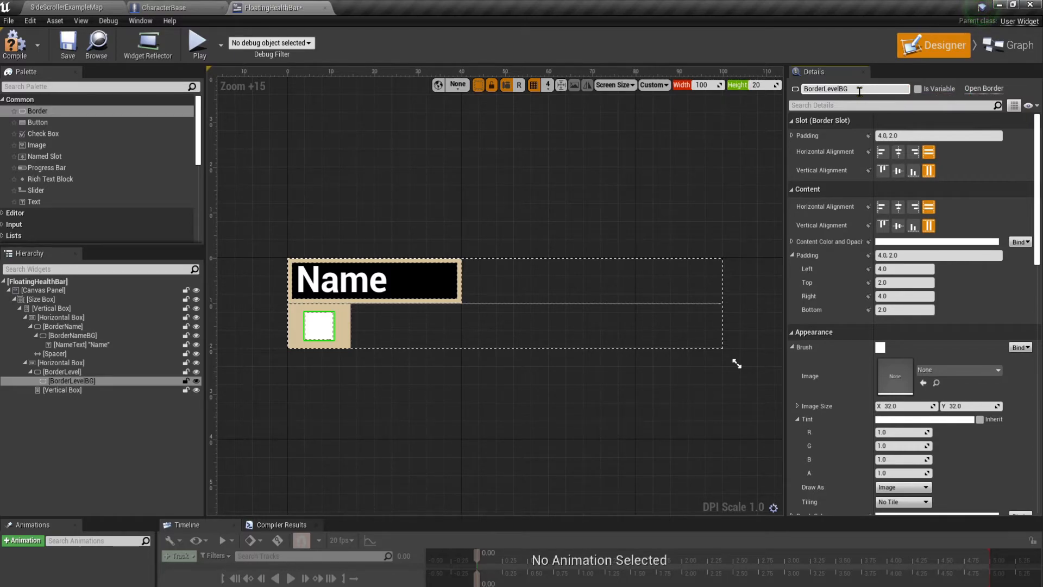
pyautogui.press('Return')
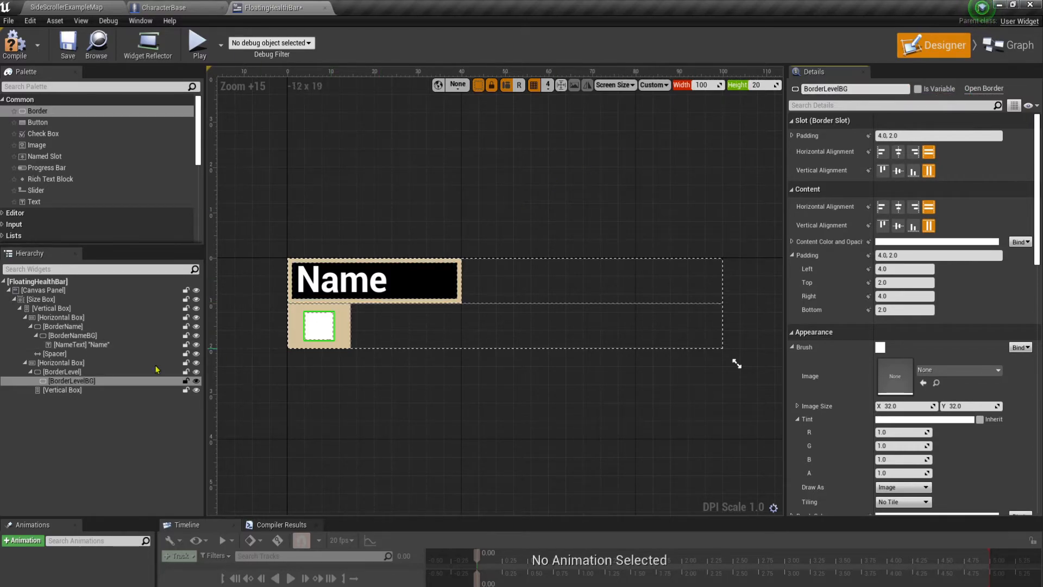
# Set BorderLevel's content padding to 1 on all sides.
pyautogui.click(62, 372)
pyautogui.moveTo(926, 270); pyautogui.dragTo(823, 273)
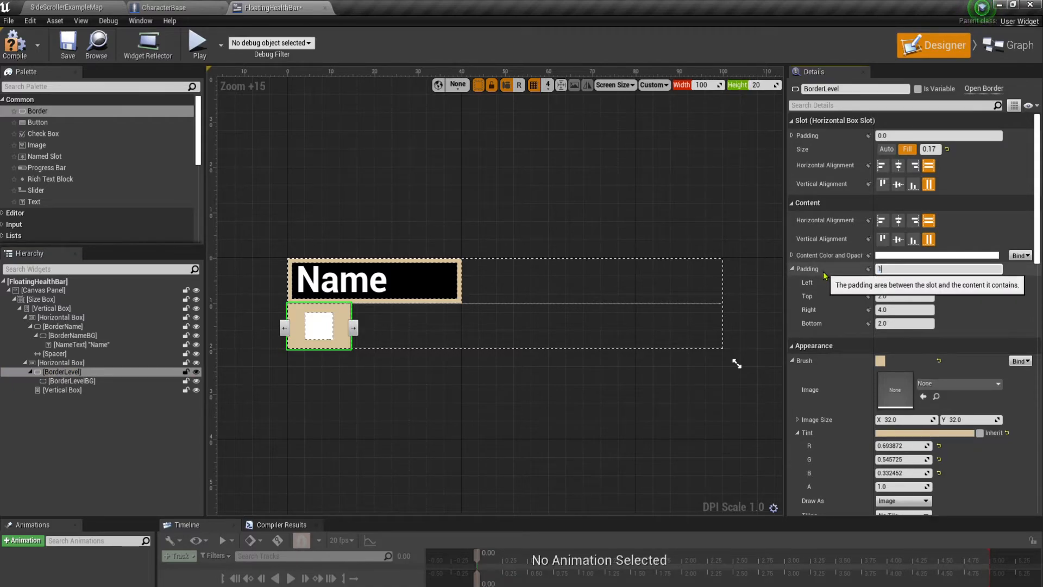
pyautogui.write('1')
pyautogui.press('Return')
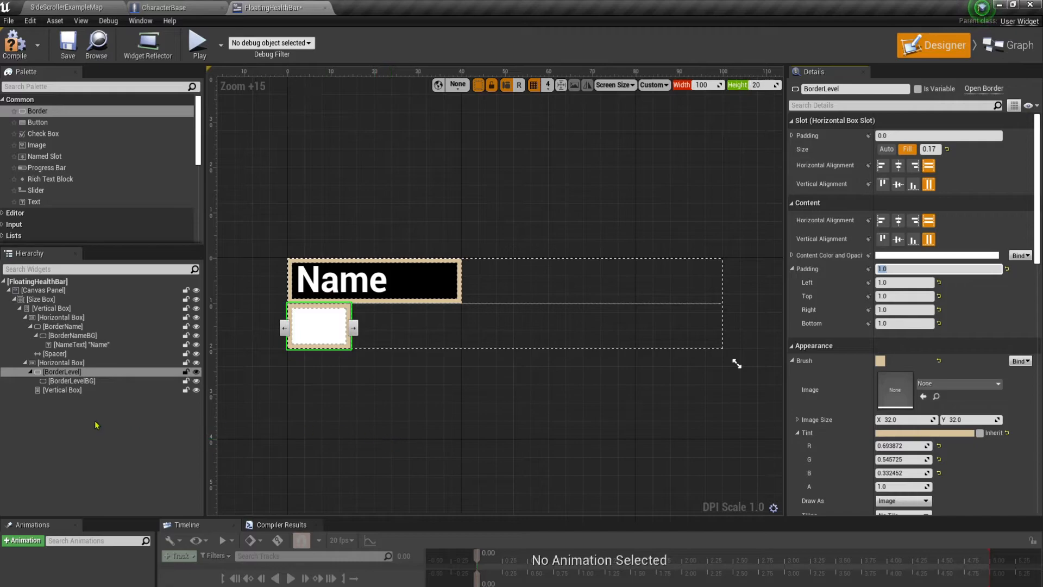
# Set BorderLevelBG's content padding to 0 and its brush tint to black.
pyautogui.click(93, 381)
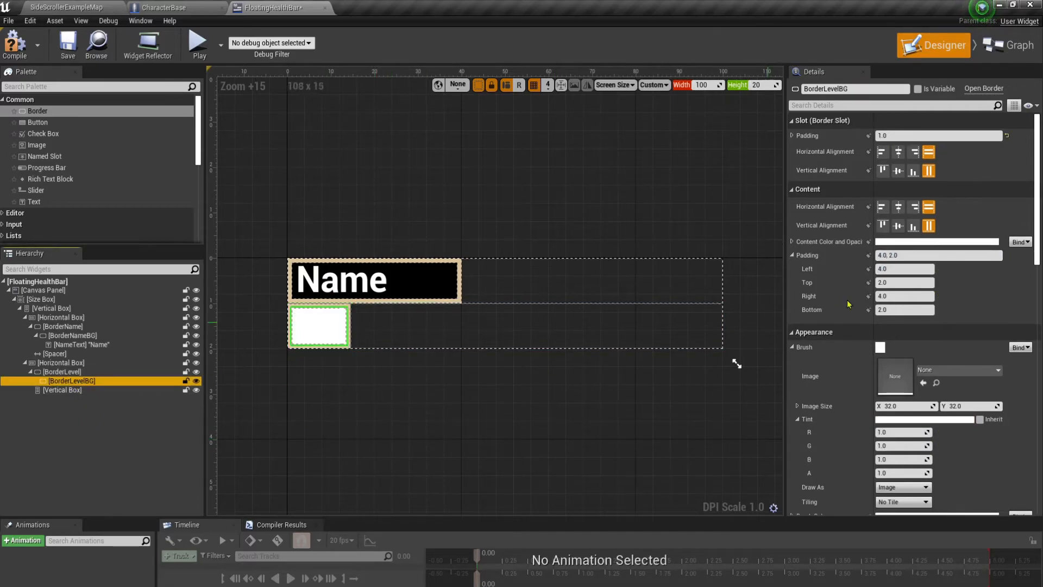
pyautogui.click(902, 255)
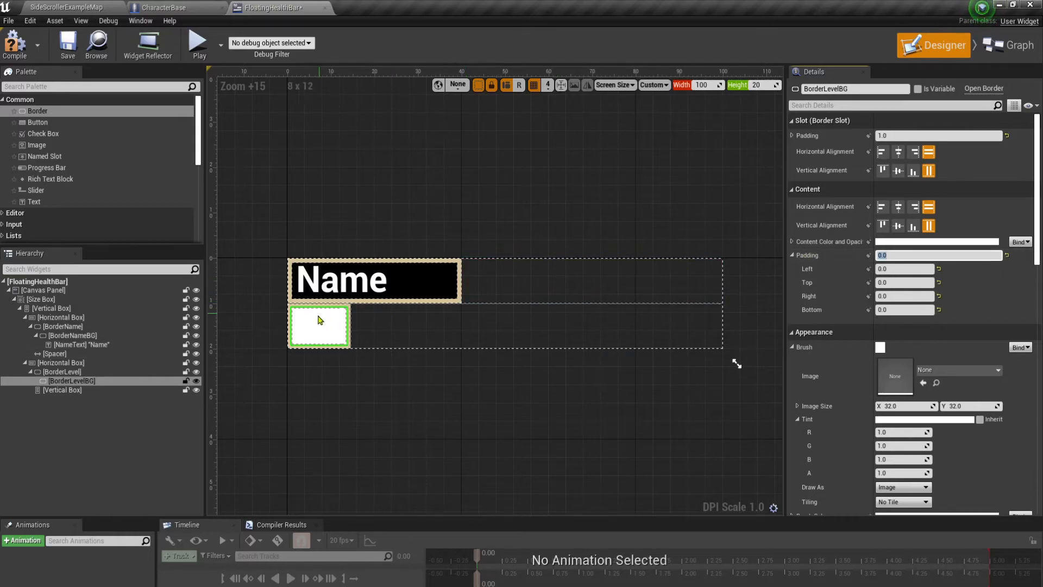
pyautogui.click(919, 421)
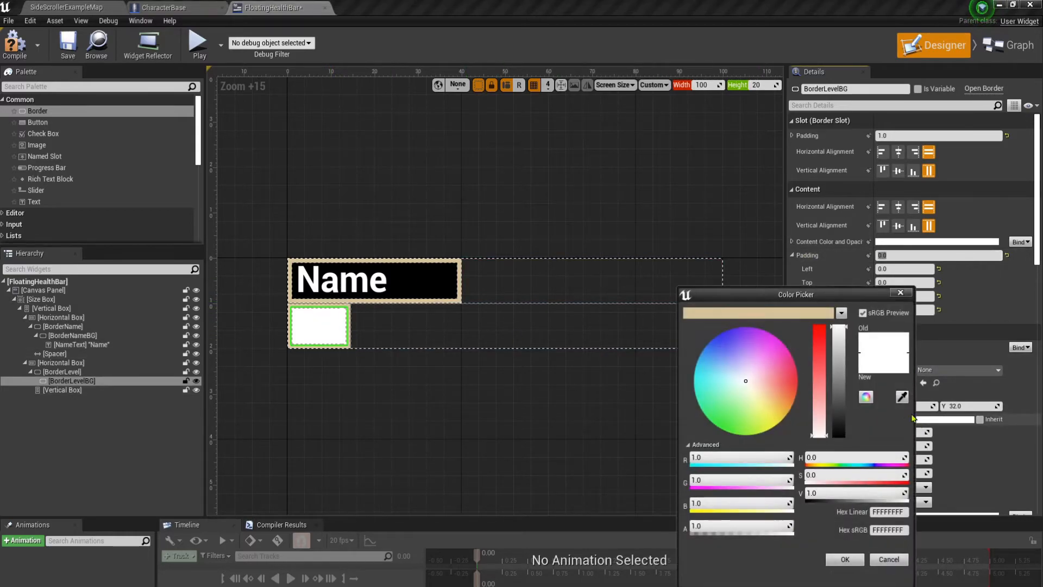
pyautogui.moveTo(841, 337); pyautogui.dragTo(844, 547)
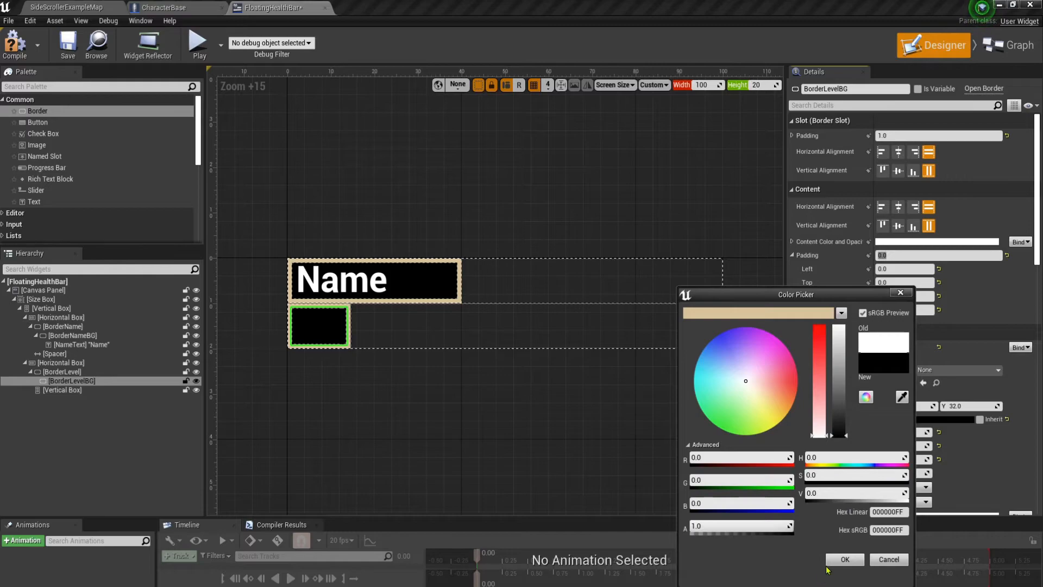
pyautogui.click(844, 559)
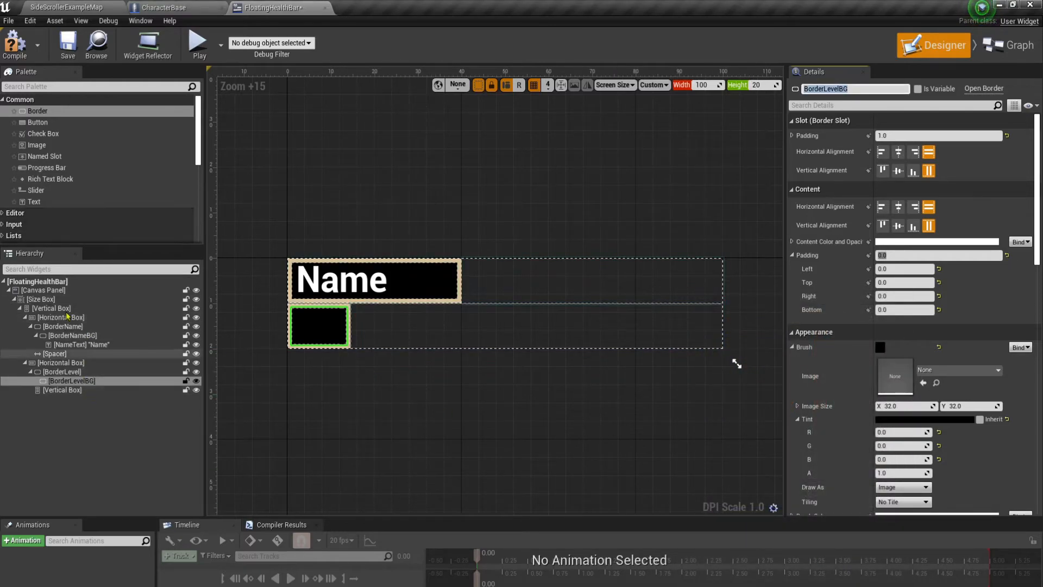
# Add a Text widget inside BorderLevelBG and rename it LevelText.
pyautogui.moveTo(33, 201); pyautogui.dragTo(98, 383)
pyautogui.click(90, 390)
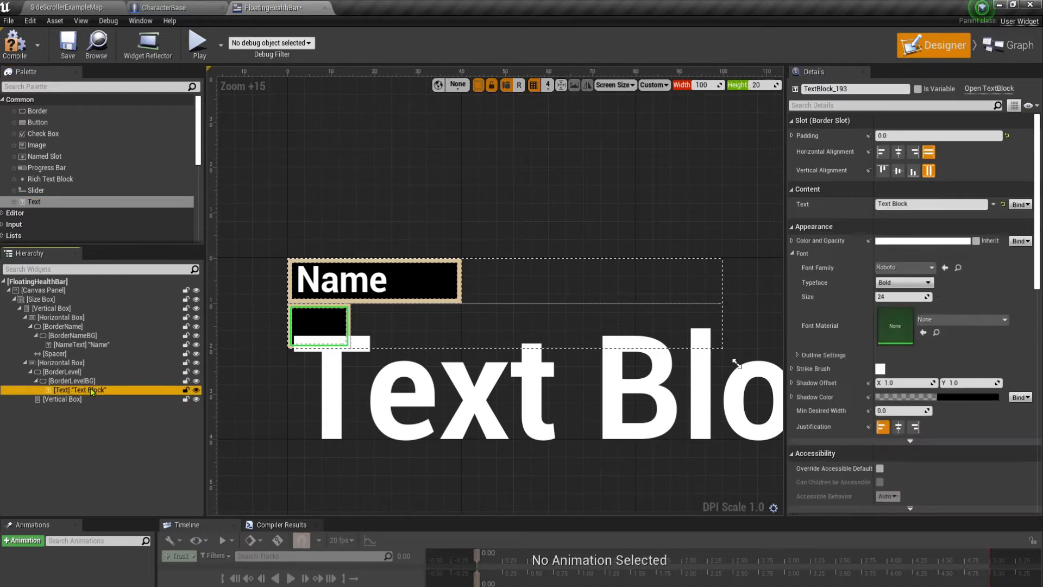
pyautogui.click(864, 88)
pyautogui.write('LevelText')
pyautogui.press('Return')
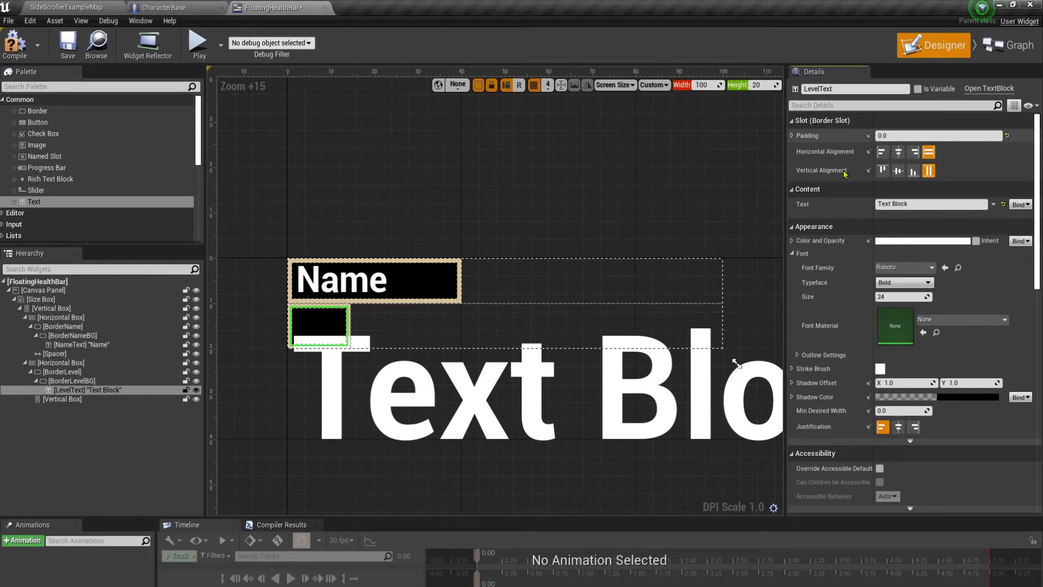
# Give LevelText a font size of 6 and the text "6", centered horizontally and vertically in its slot.
pyautogui.click(899, 297)
pyautogui.press('Return')
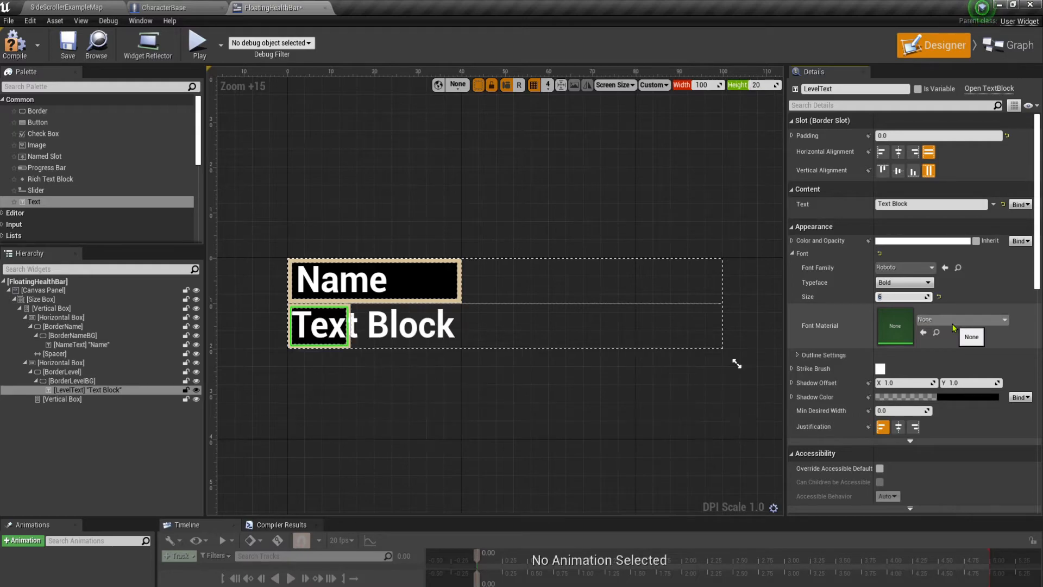
pyautogui.click(923, 204)
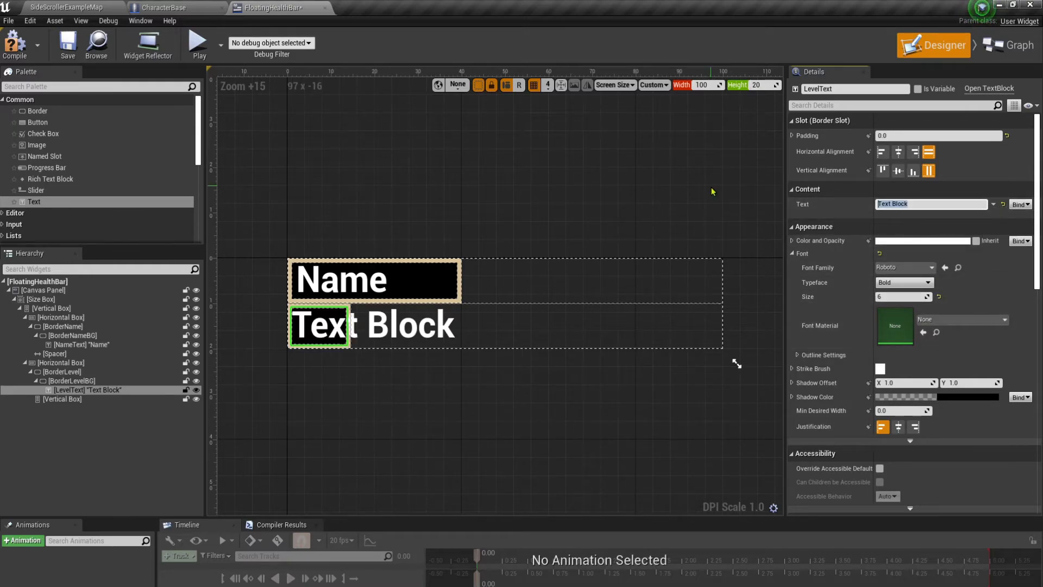
pyautogui.write('6')
pyautogui.press('Return')
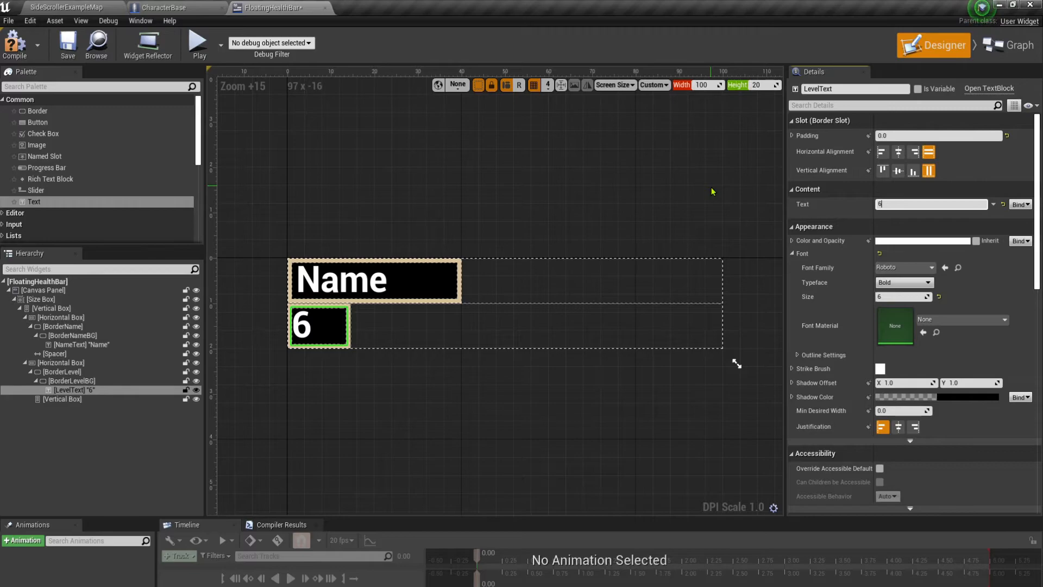
pyautogui.click(898, 152)
pyautogui.click(899, 171)
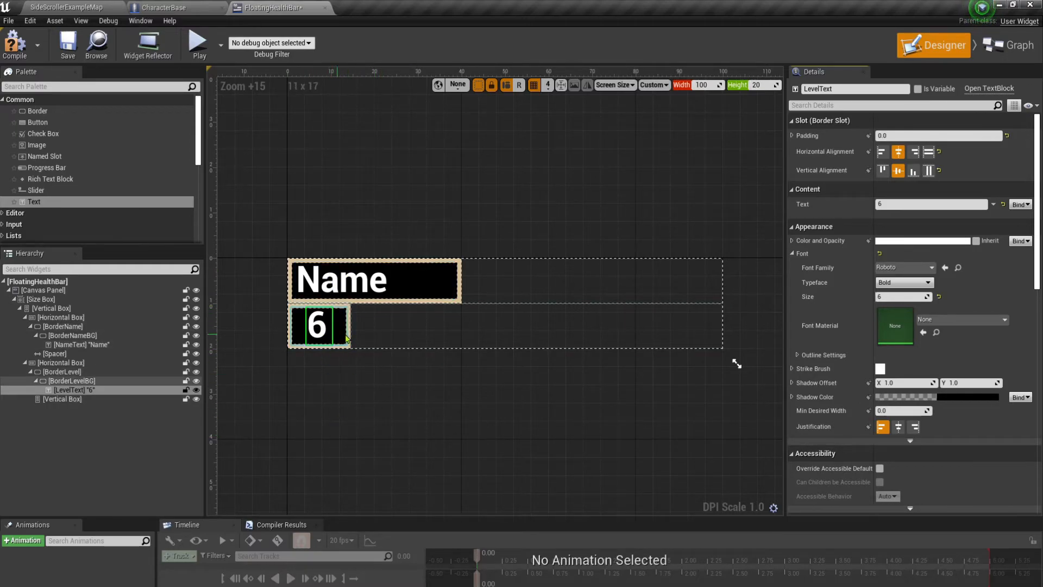
# Add a Progress Bar with slot size Fill inside the lower row's Vertical Box and duplicate it.
pyautogui.click(57, 400)
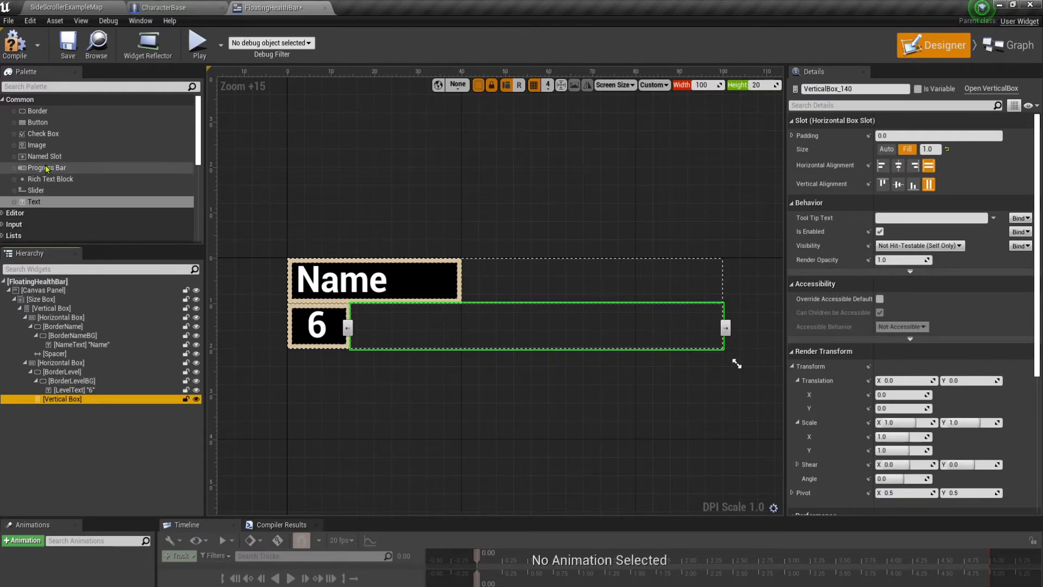
pyautogui.moveTo(44, 170); pyautogui.dragTo(78, 402)
pyautogui.click(76, 410)
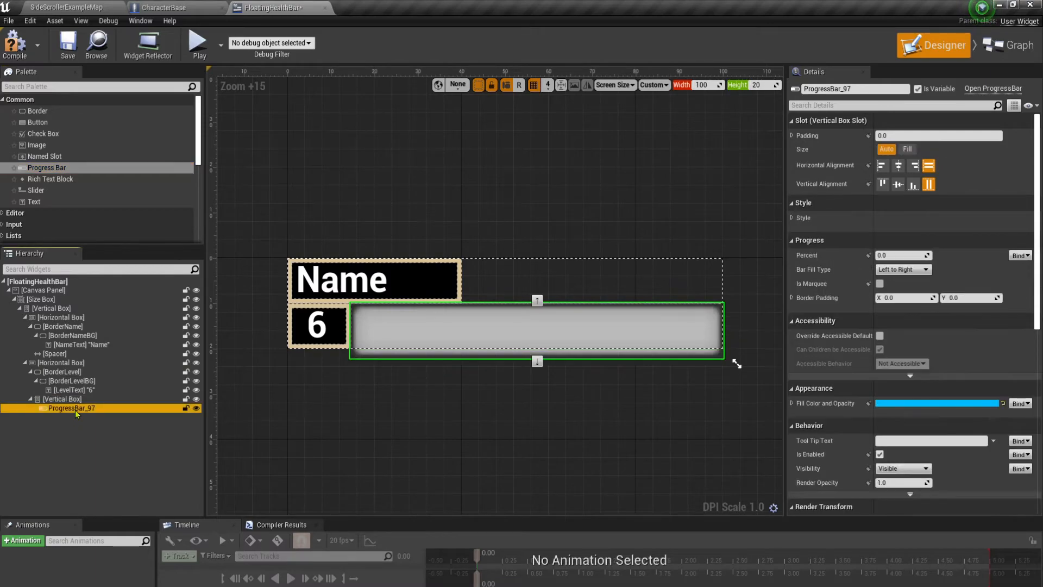
pyautogui.click(909, 149)
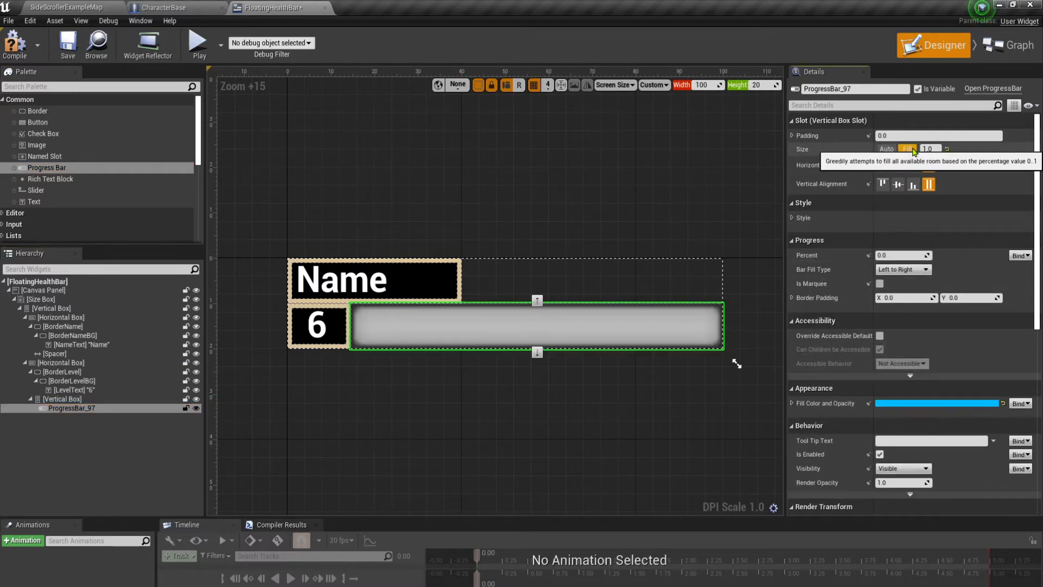
pyautogui.rightClick(85, 411)
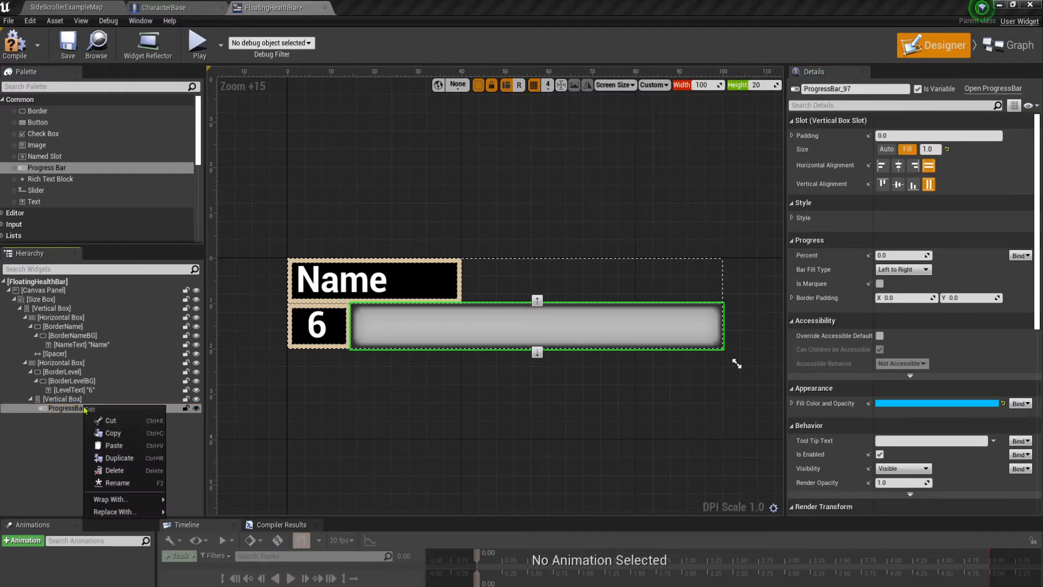
pyautogui.click(107, 458)
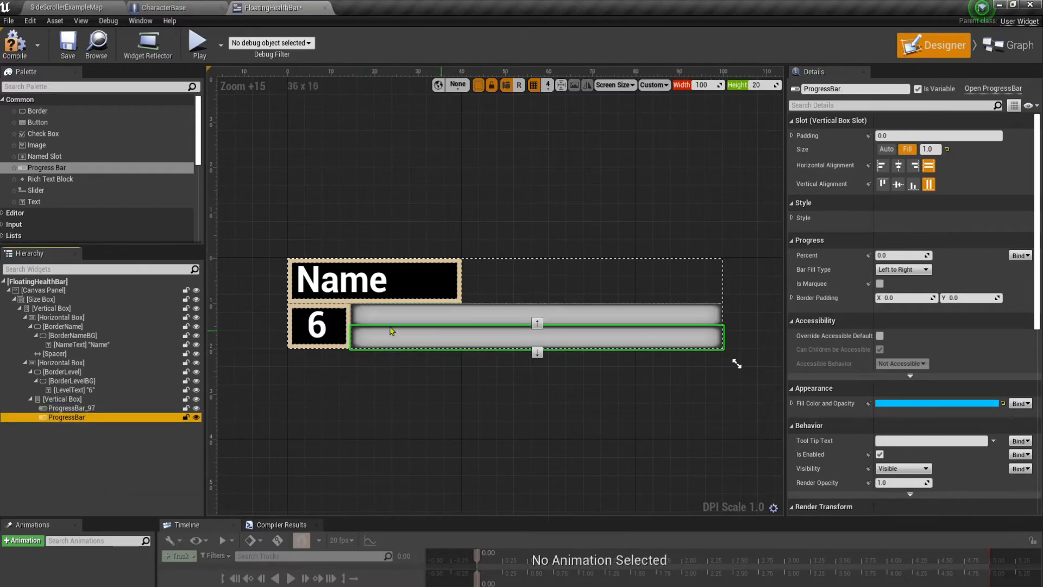
# Rename the upper progress bar HealthBar and the lower one EnergyBar.
pyautogui.click(71, 408)
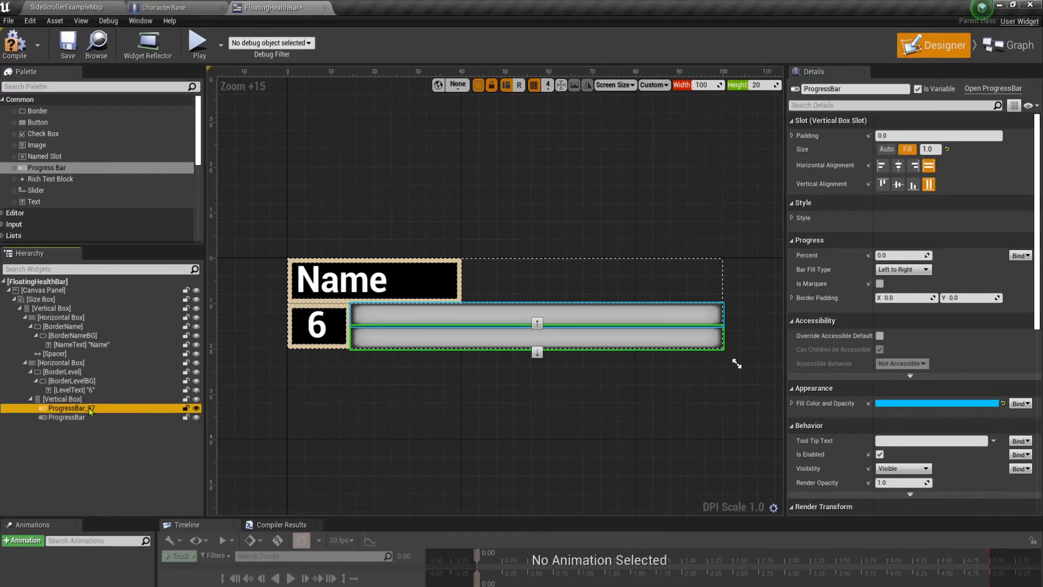
pyautogui.click(856, 88)
pyautogui.write('Hea')
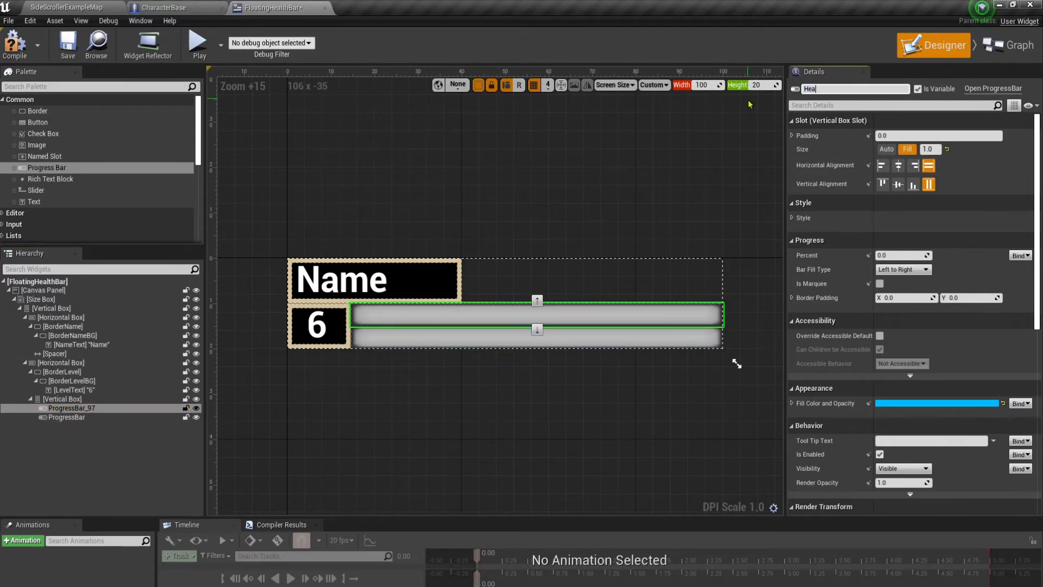
pyautogui.write('lthBar')
pyautogui.press('Return')
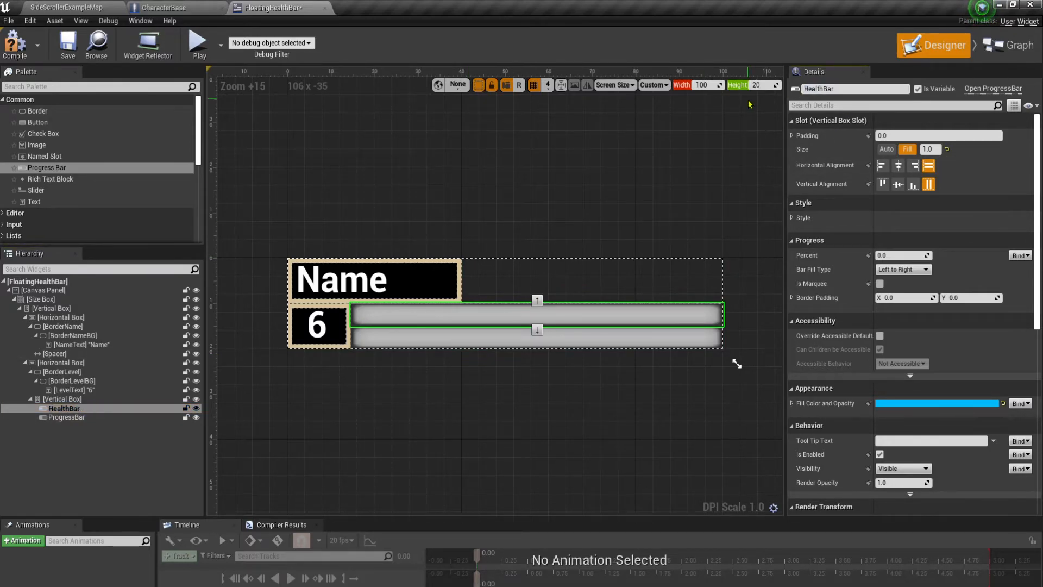
pyautogui.click(67, 418)
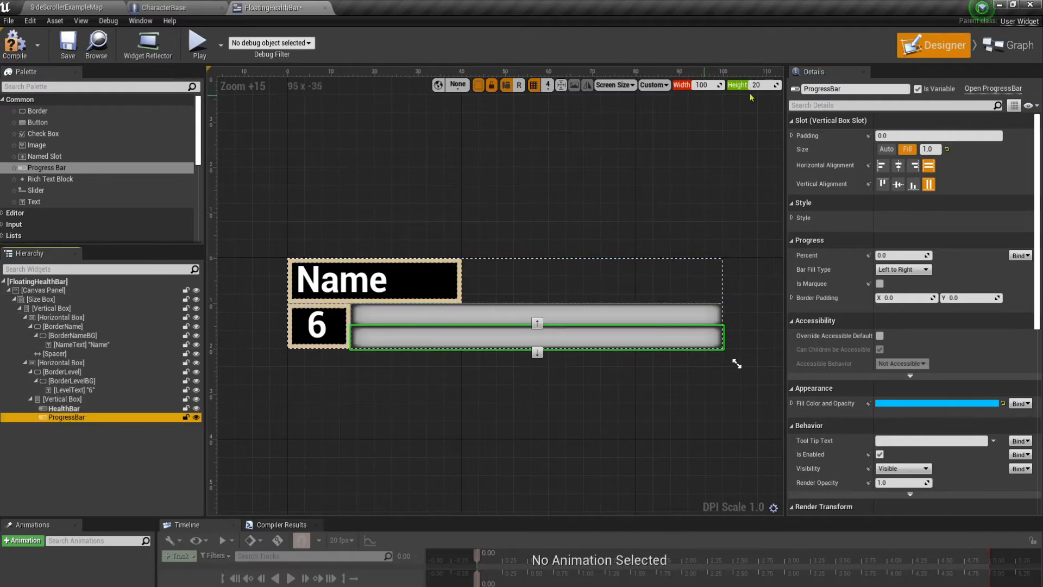
pyautogui.click(860, 90)
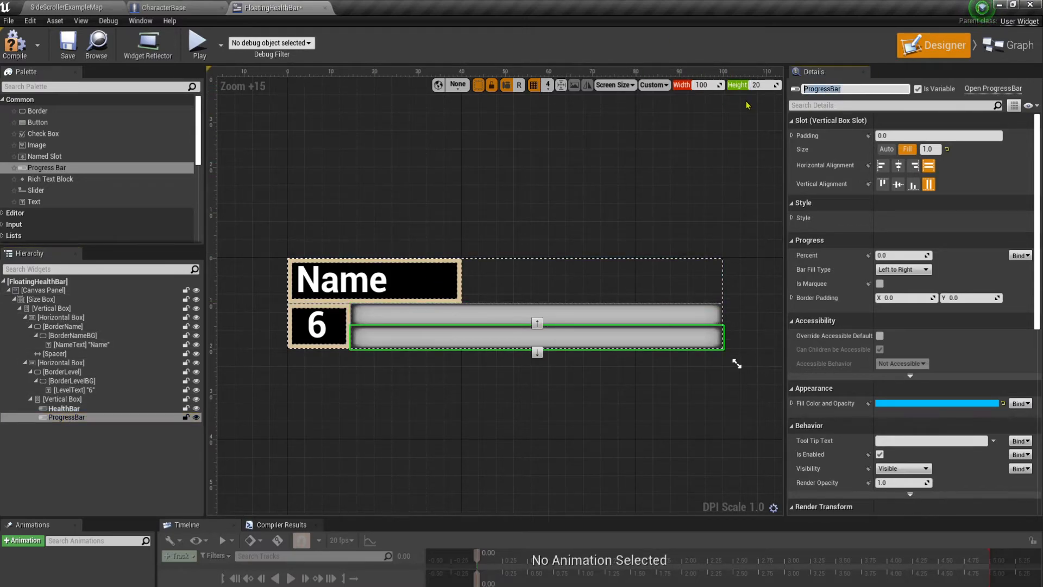
pyautogui.write('Energ')
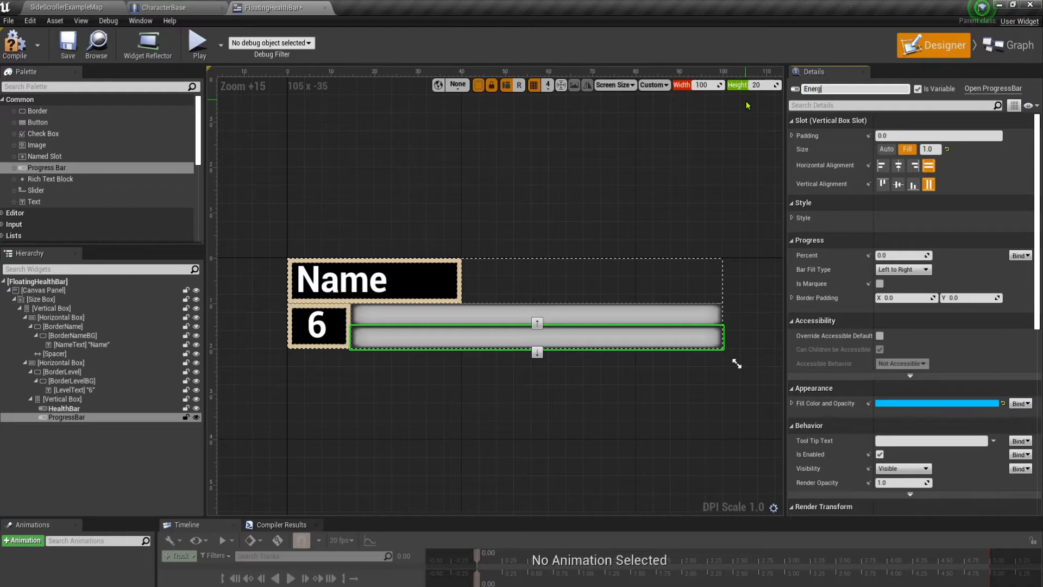
pyautogui.write('yBar')
pyautogui.press('Return')
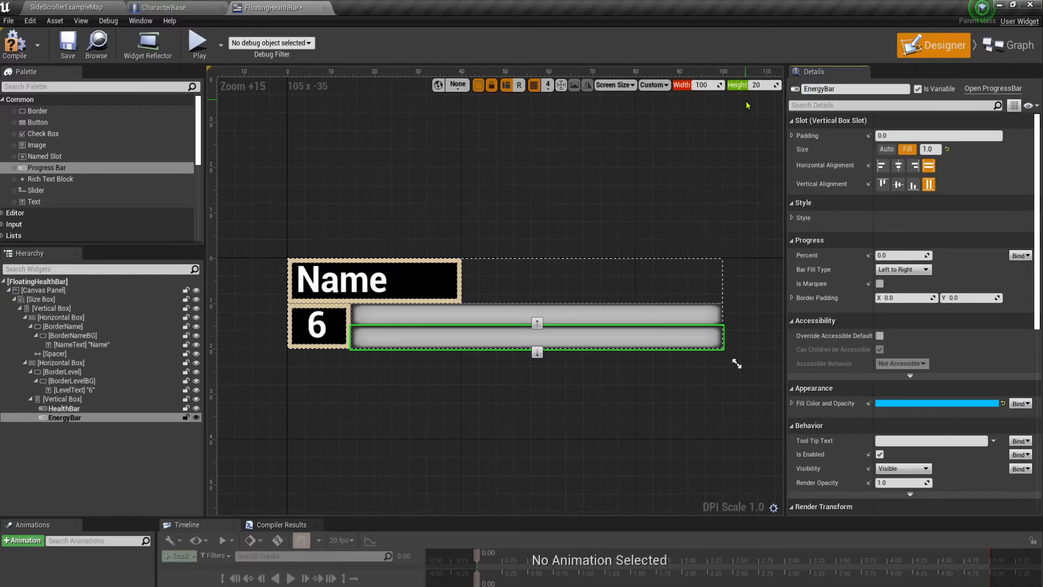
# Set HealthBar's fill color to dark green with R 0, G about 0.4 and B 0, and save it to the color theme bar.
pyautogui.click(81, 409)
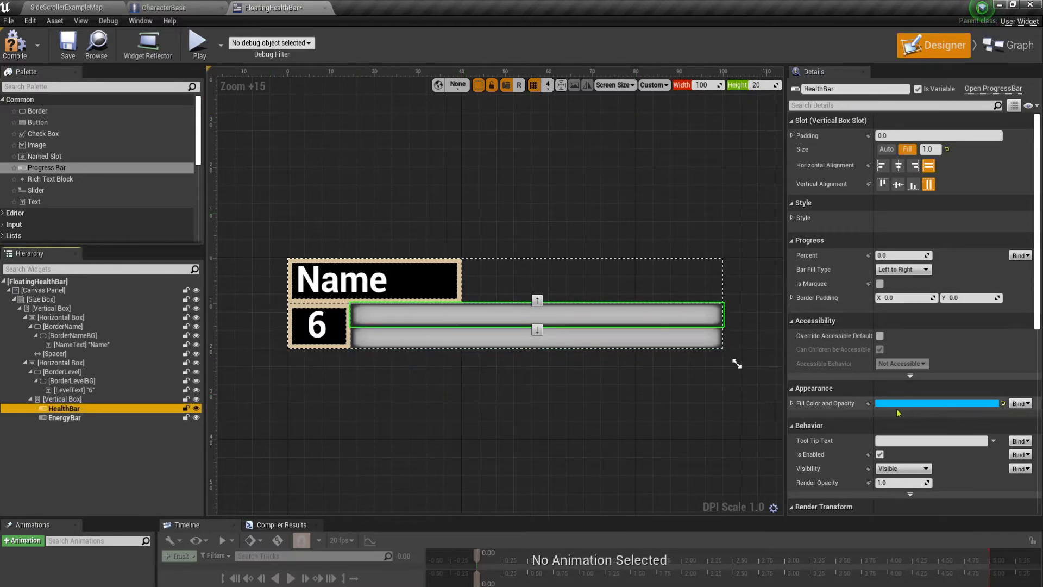
pyautogui.click(914, 403)
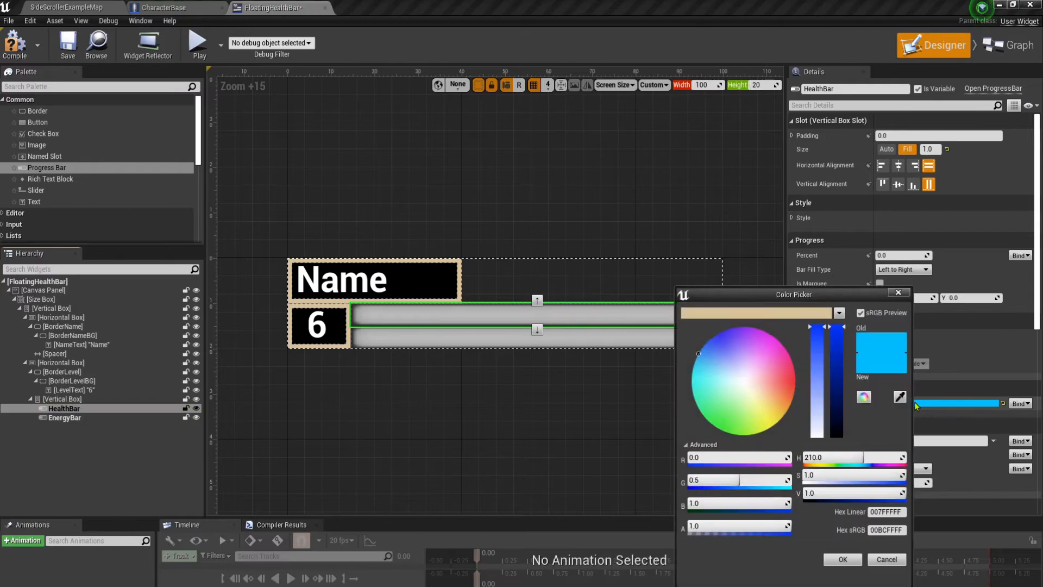
pyautogui.click(723, 420)
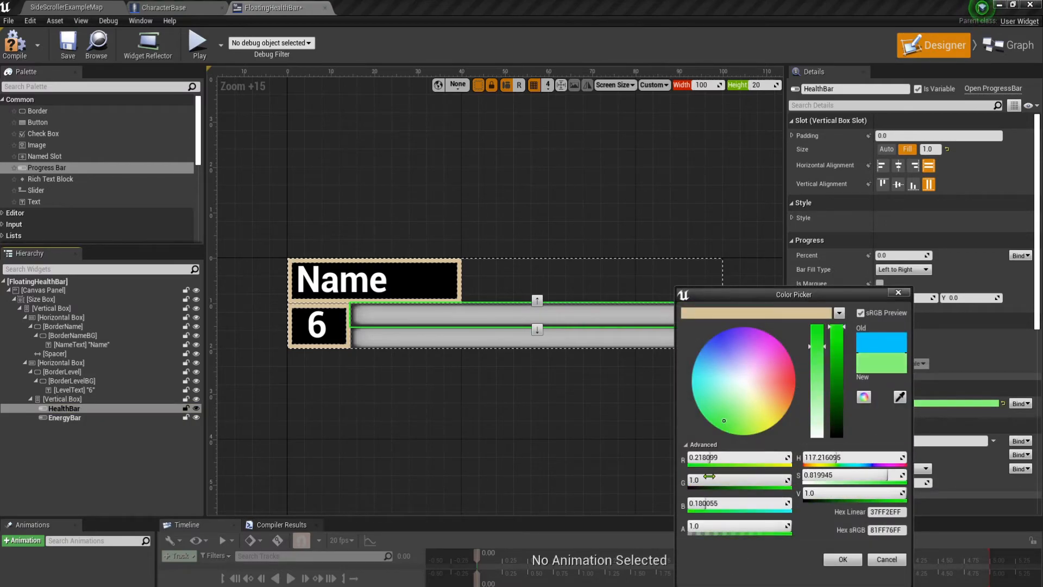
pyautogui.click(722, 458)
pyautogui.write('0')
pyautogui.press('Return')
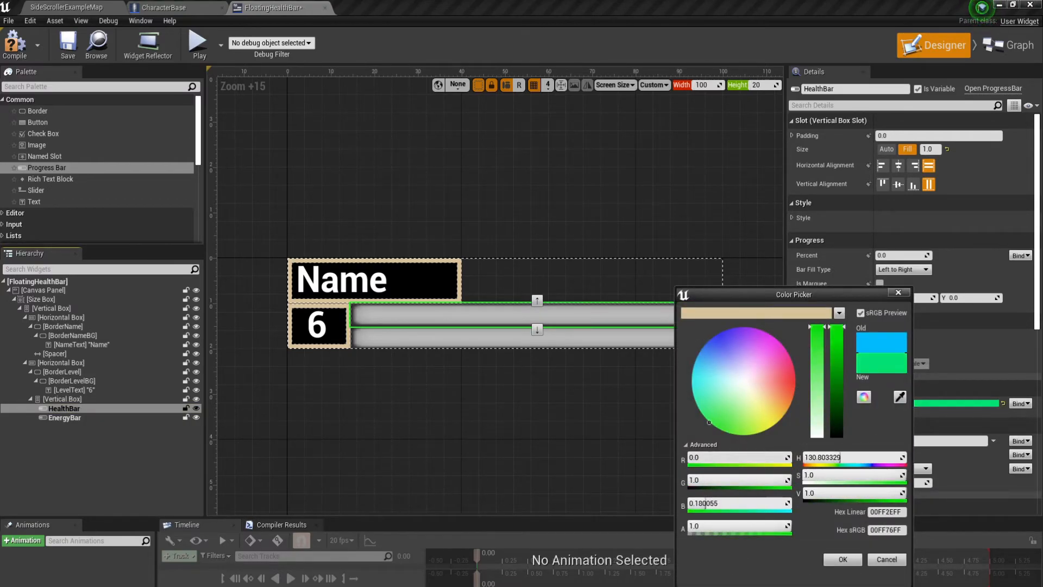
pyautogui.click(705, 503)
pyautogui.write('0')
pyautogui.press('Return')
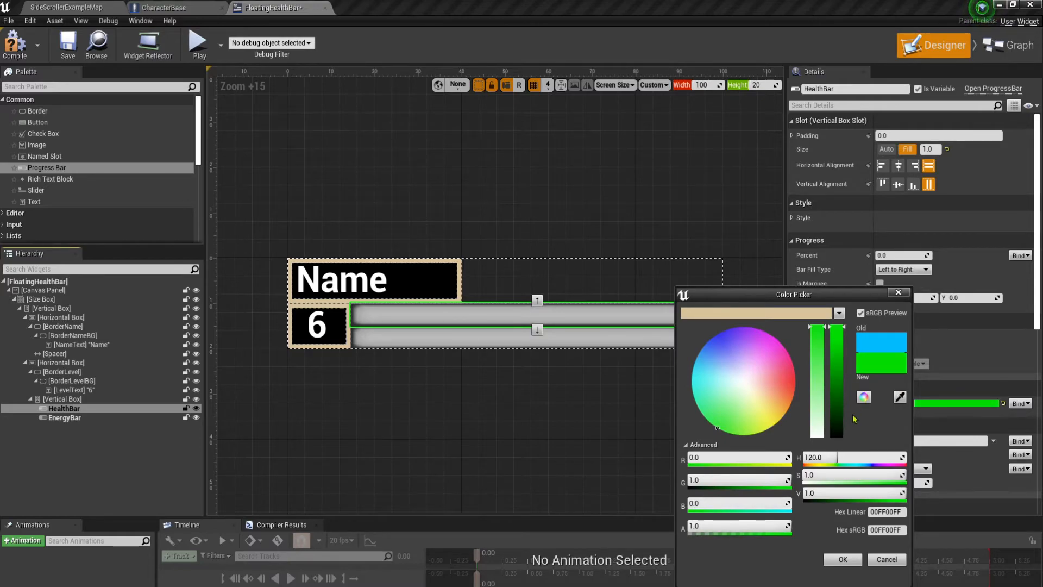
pyautogui.moveTo(837, 334); pyautogui.dragTo(769, 317)
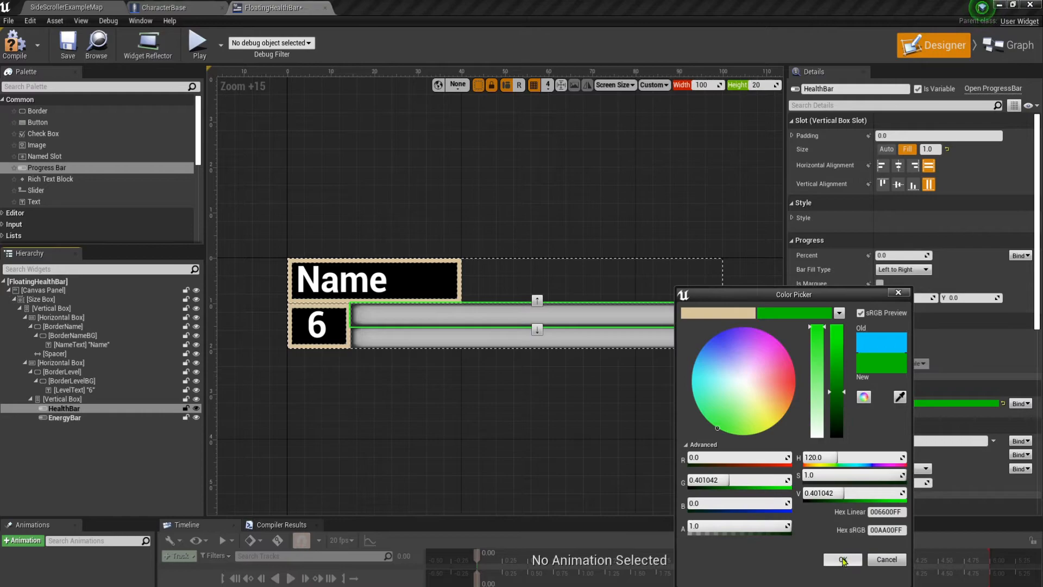
pyautogui.click(843, 560)
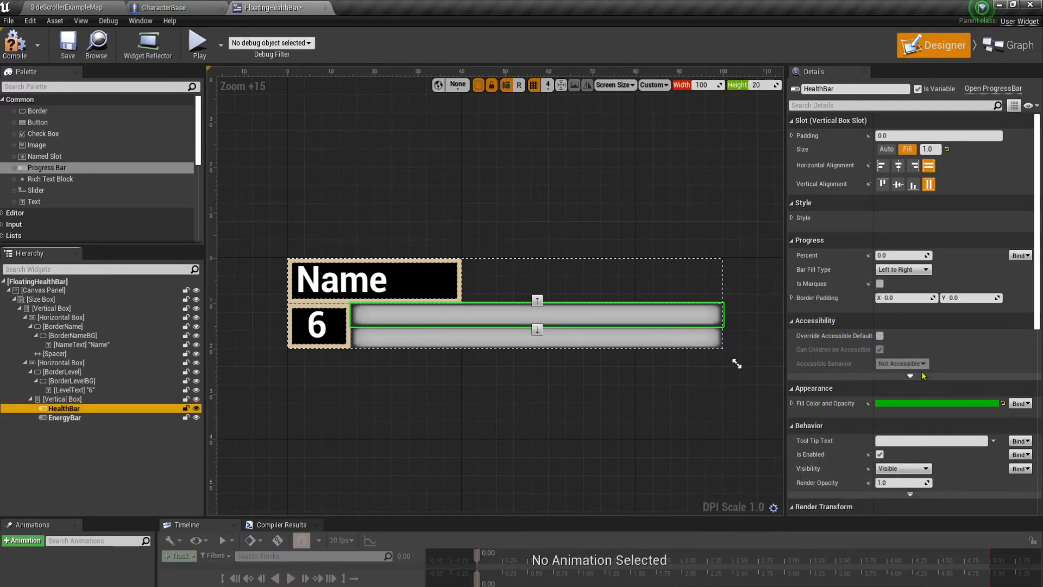
# Set HealthBar's progress percent to 0.5.
pyautogui.click(902, 255)
pyautogui.write('0.5')
pyautogui.press('Return')
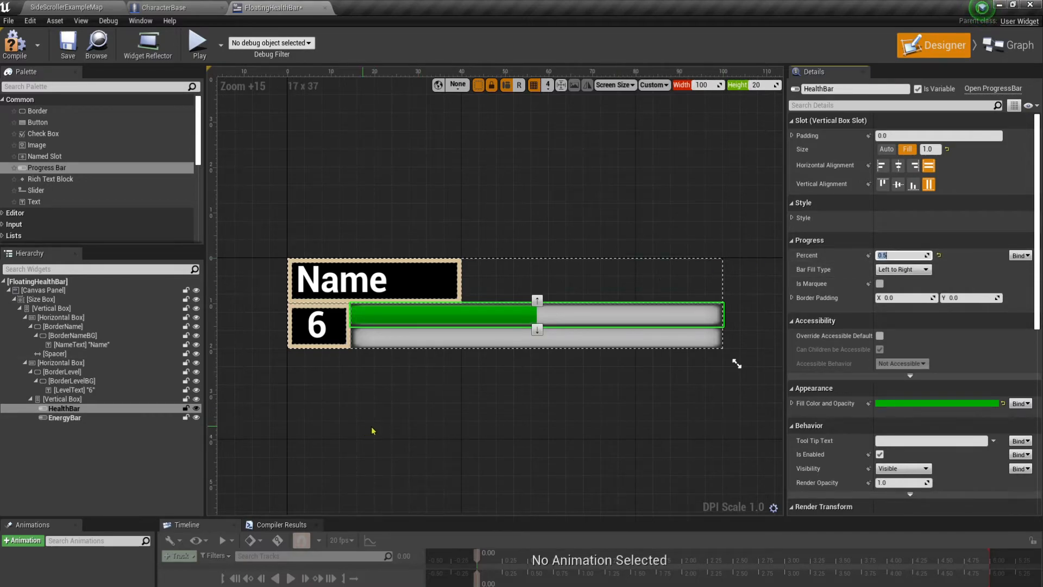
# Save EnergyBar's blue fill color to the color picker's theme bar and keep it as the bar's fill.
pyautogui.click(64, 417)
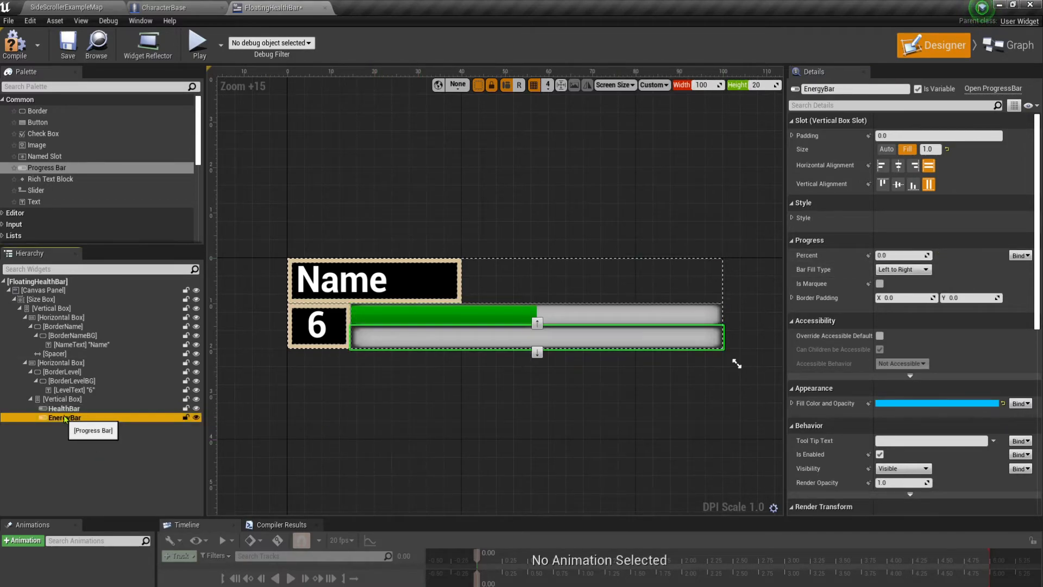
pyautogui.click(921, 405)
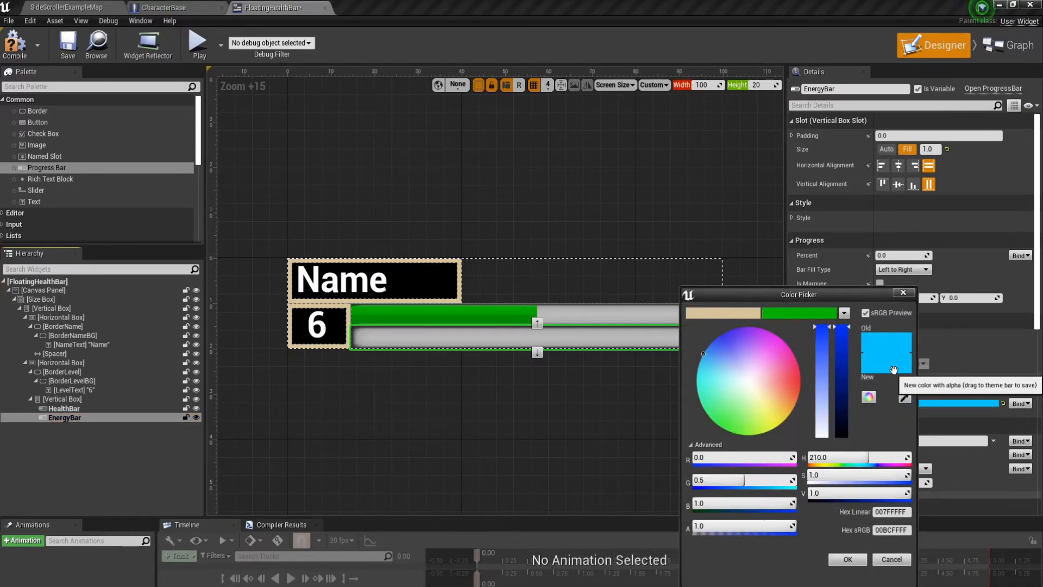
pyautogui.moveTo(894, 369); pyautogui.dragTo(812, 313)
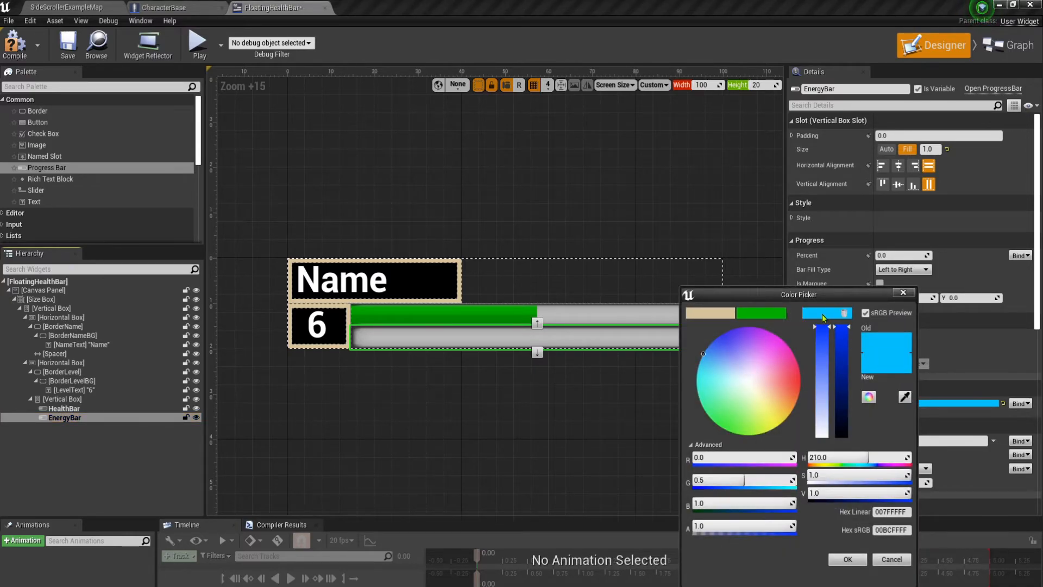
pyautogui.click(848, 559)
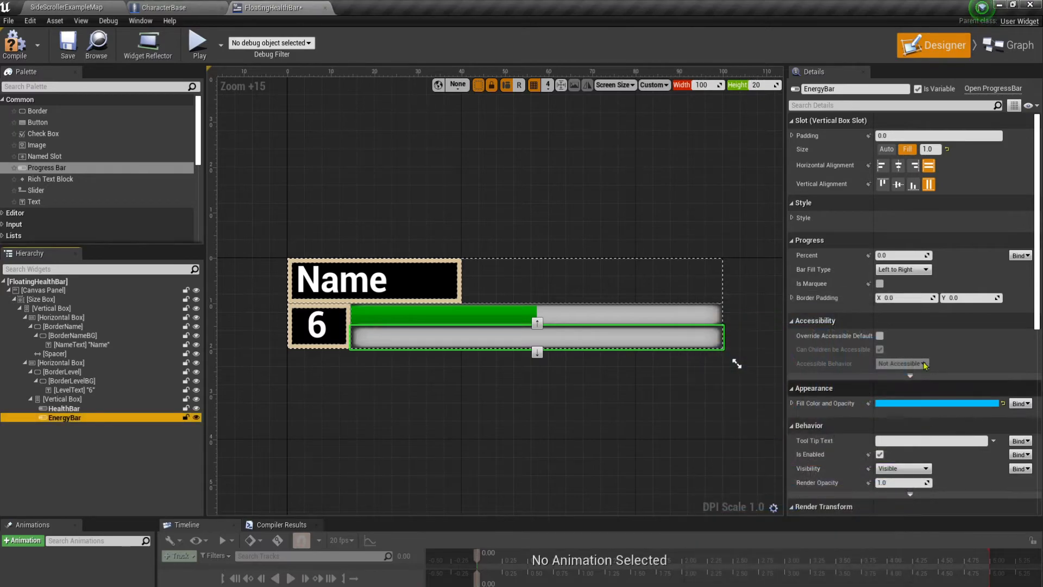
# Set EnergyBar's progress percent to 0.75.
pyautogui.click(893, 258)
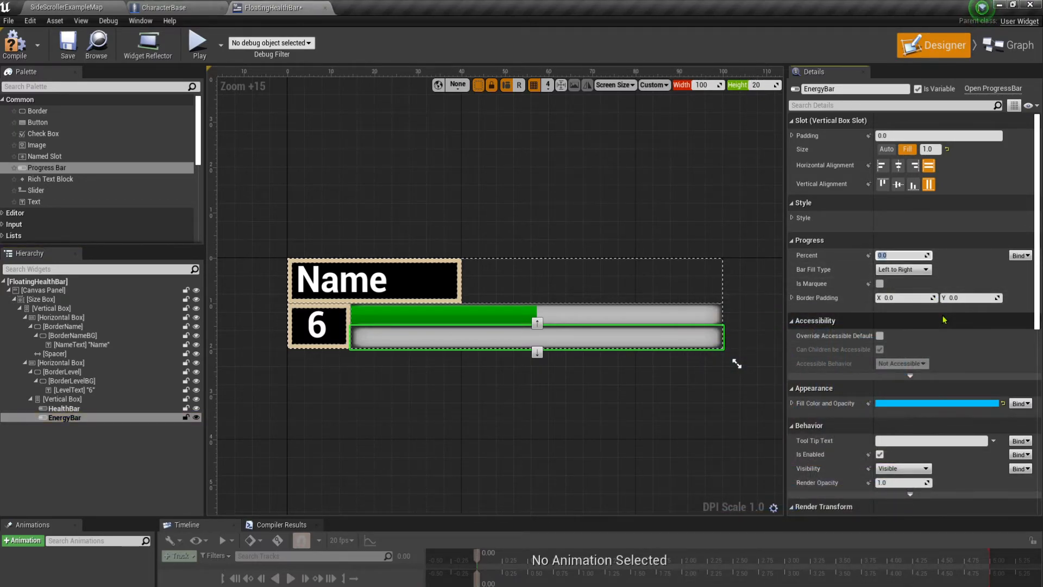
pyautogui.write('.75')
pyautogui.press('Return')
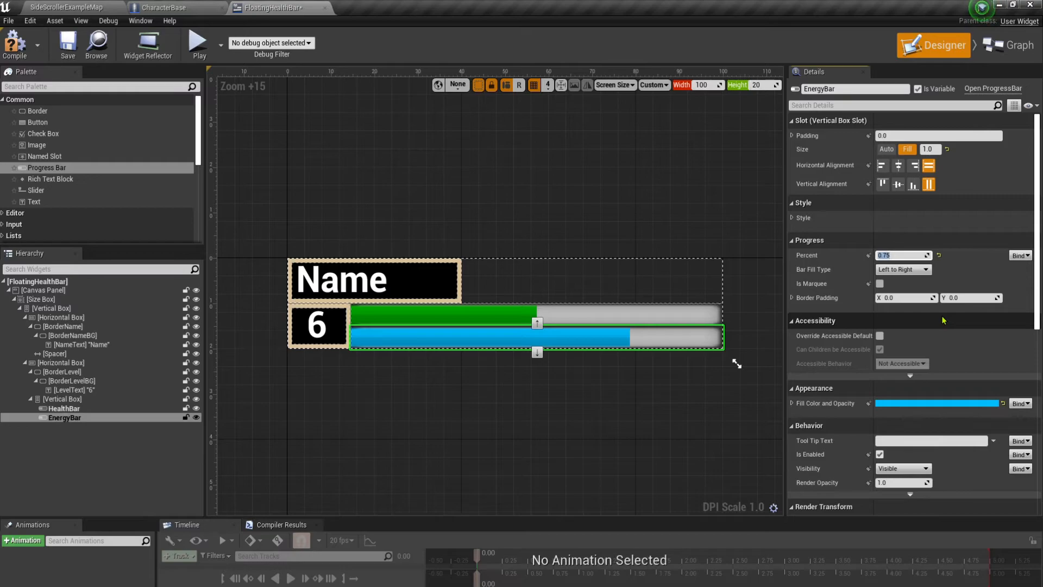
# Tint HealthBar's background image red with G 0 and B 0, and save that red to the color theme bar.
pyautogui.click(585, 316)
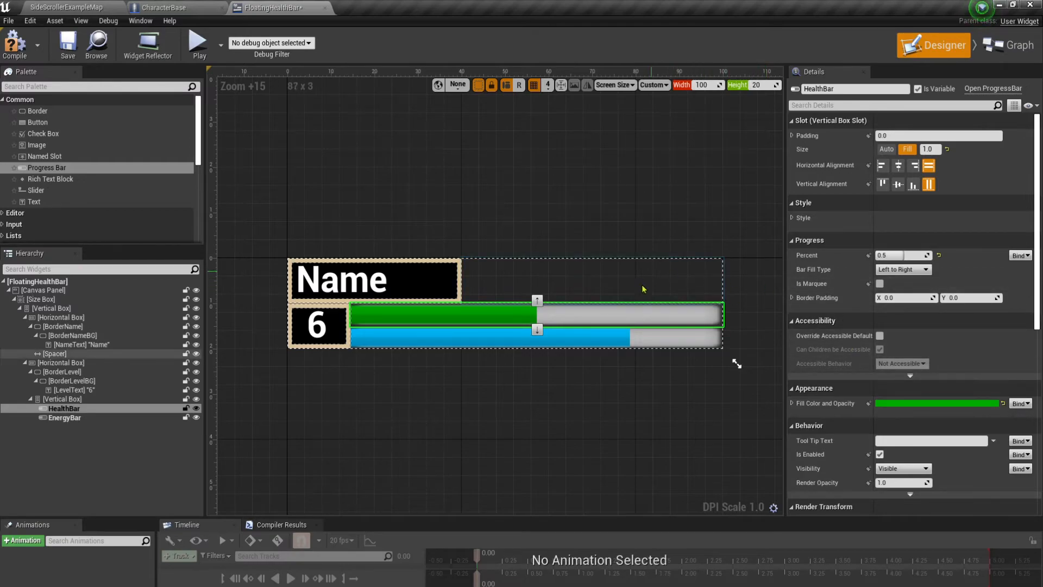
pyautogui.click(792, 217)
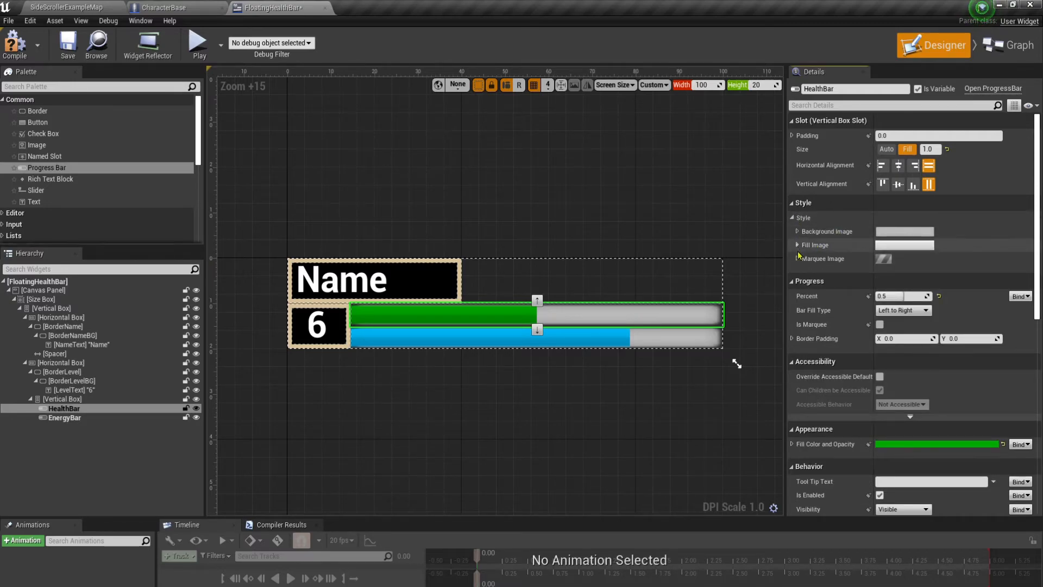
pyautogui.click(798, 231)
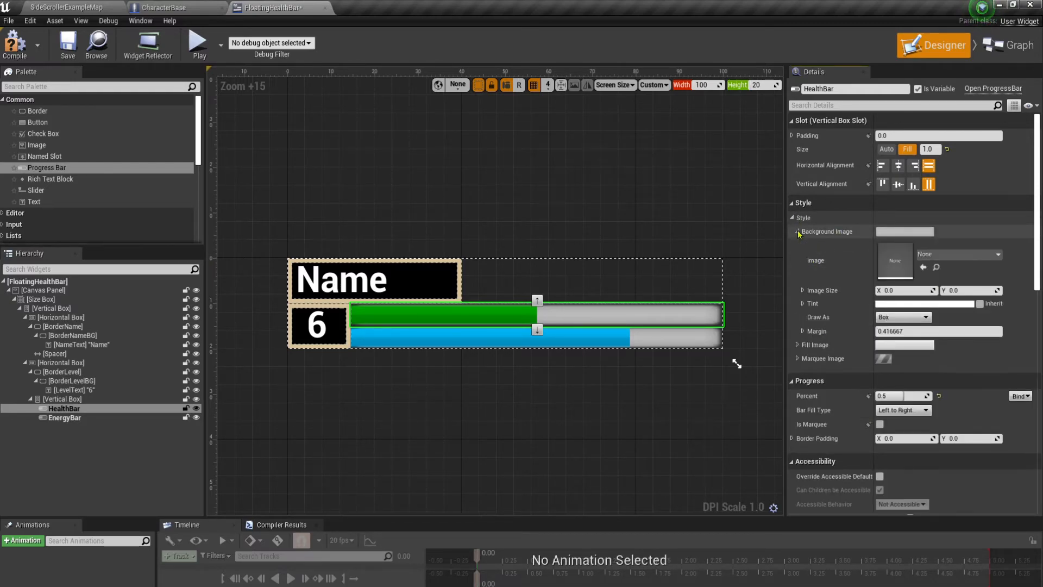
pyautogui.click(906, 305)
pyautogui.click(692, 480)
pyautogui.write('0')
pyautogui.press('Return')
pyautogui.click(706, 504)
pyautogui.write('0')
pyautogui.press('Return')
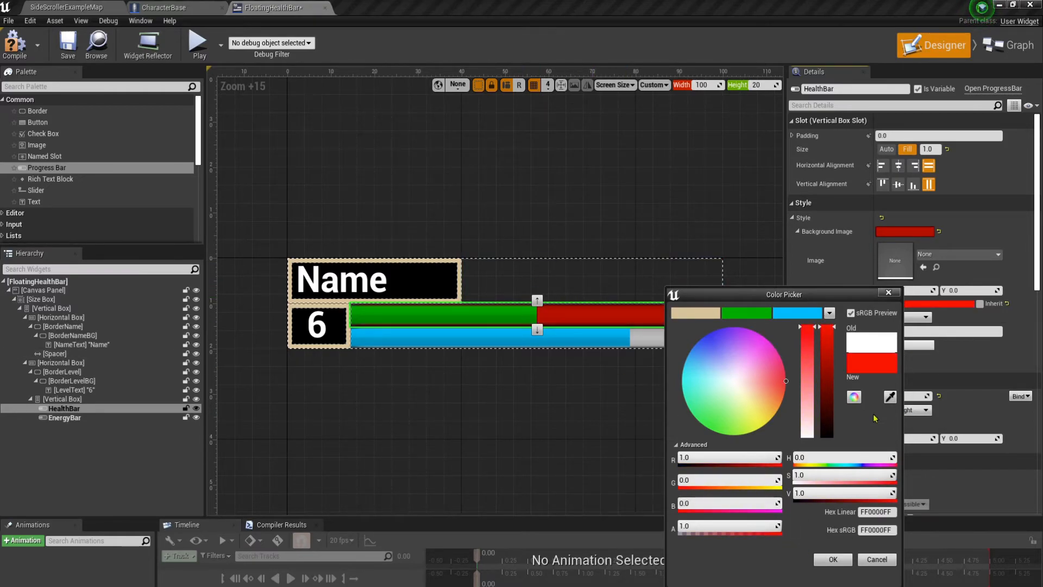
pyautogui.moveTo(870, 365); pyautogui.dragTo(793, 313)
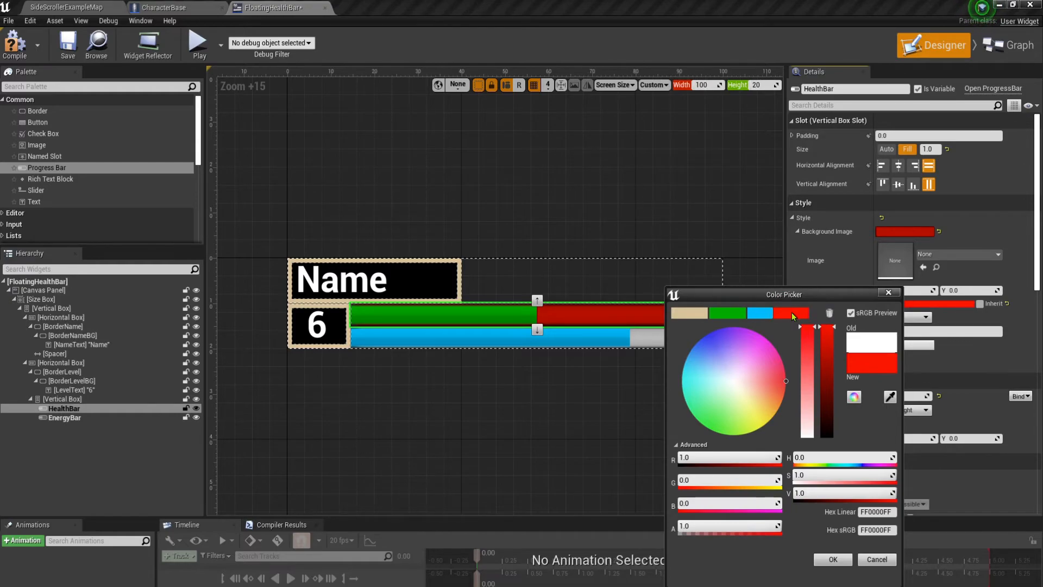
pyautogui.click(833, 560)
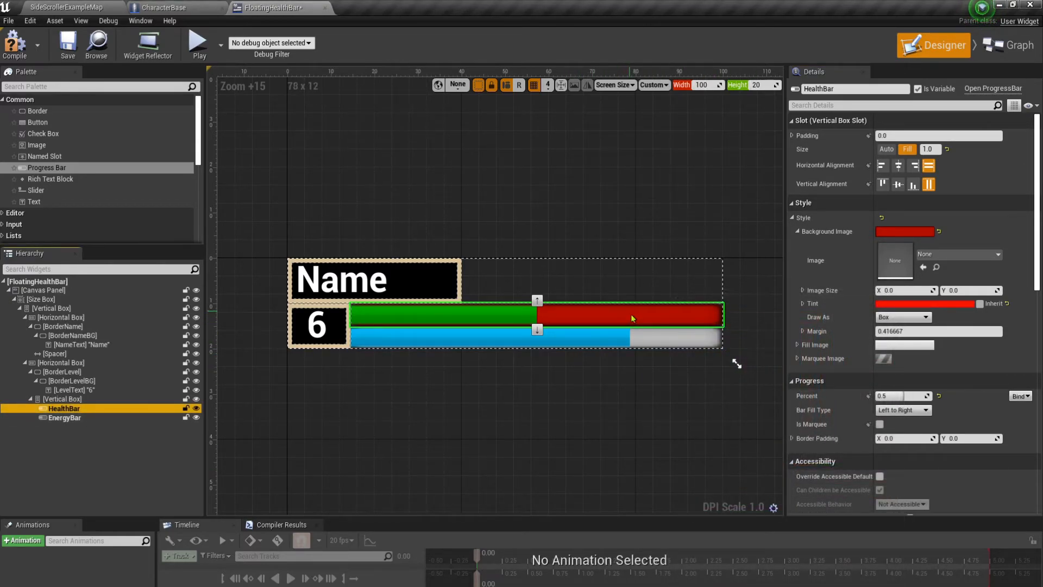
# Darken EnergyBar's background image tint to a near-black gray with a color value of about 0.05.
pyautogui.click(662, 338)
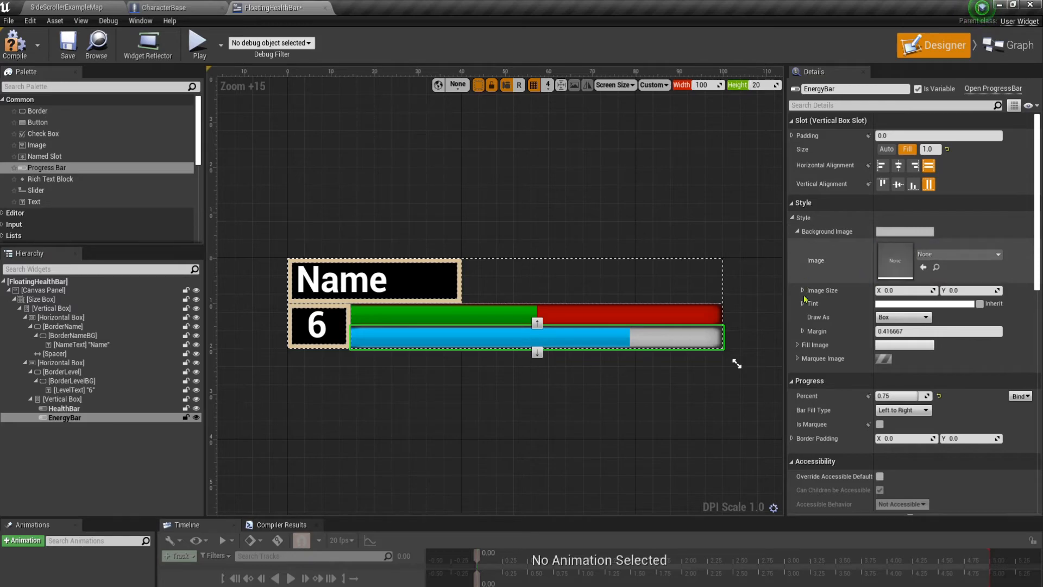
pyautogui.click(912, 304)
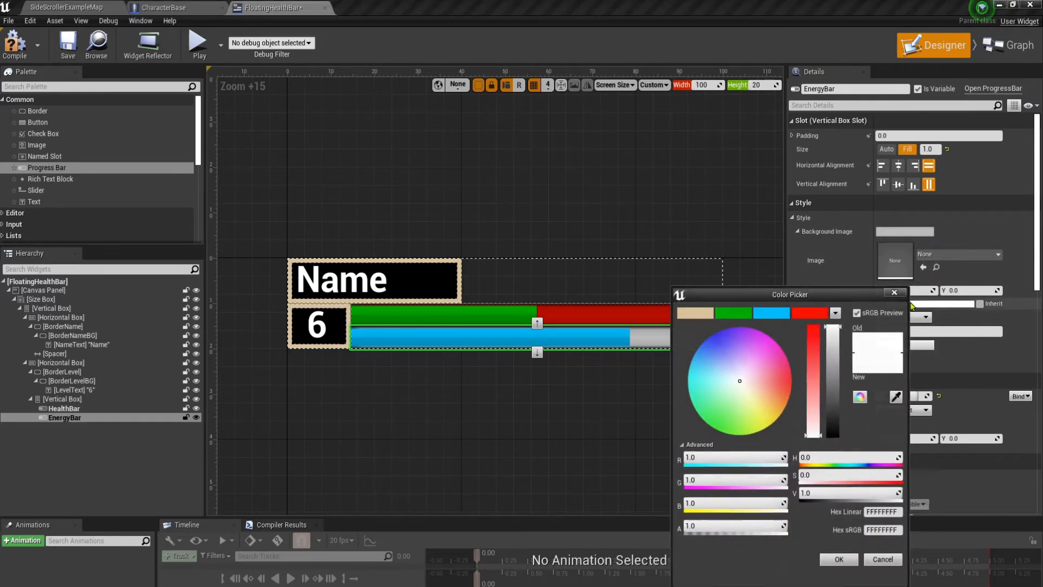
pyautogui.moveTo(832, 328); pyautogui.dragTo(838, 431)
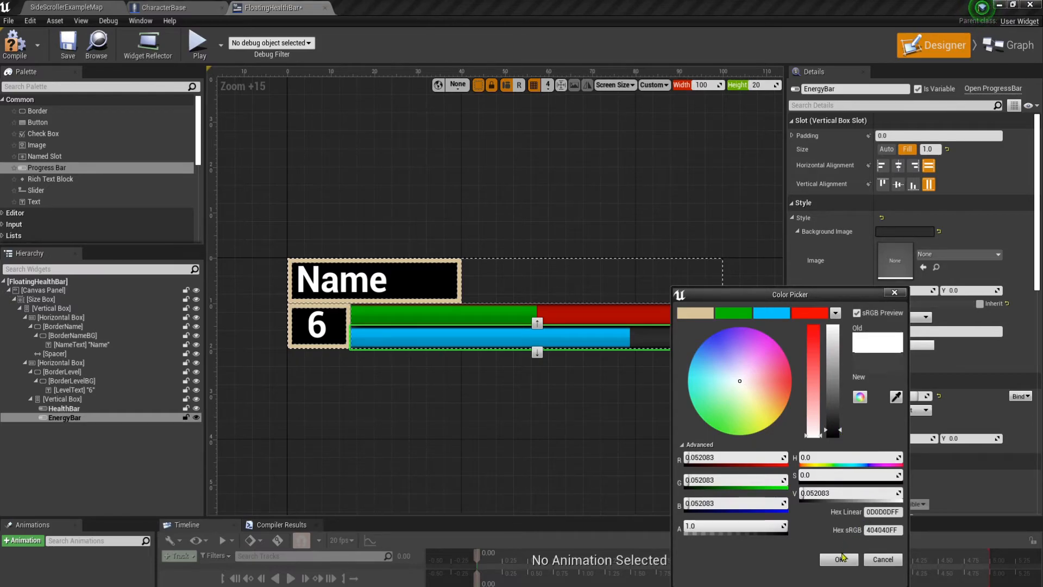
pyautogui.moveTo(808, 295); pyautogui.dragTo(899, 259)
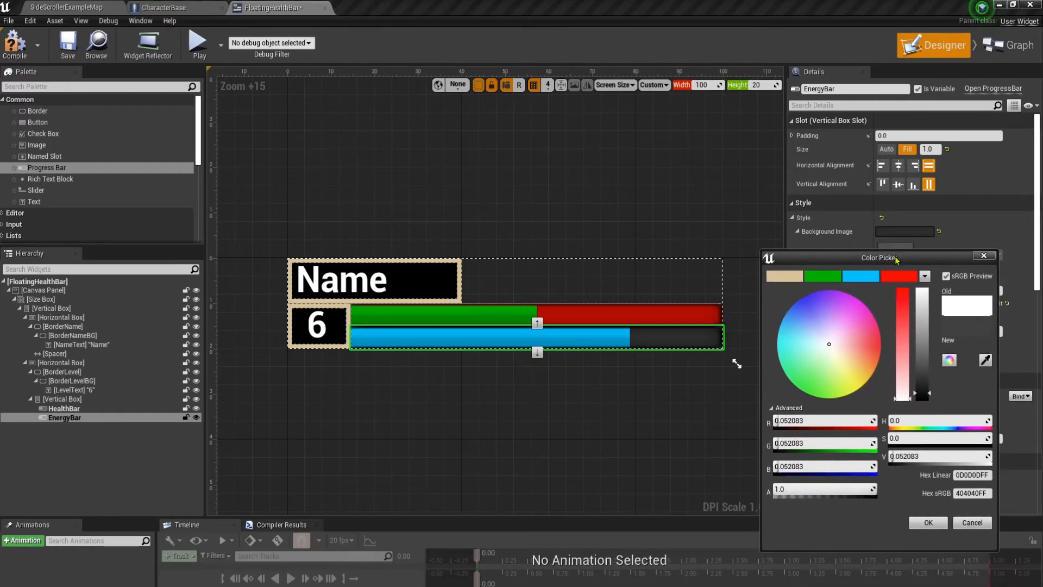
pyautogui.click(936, 524)
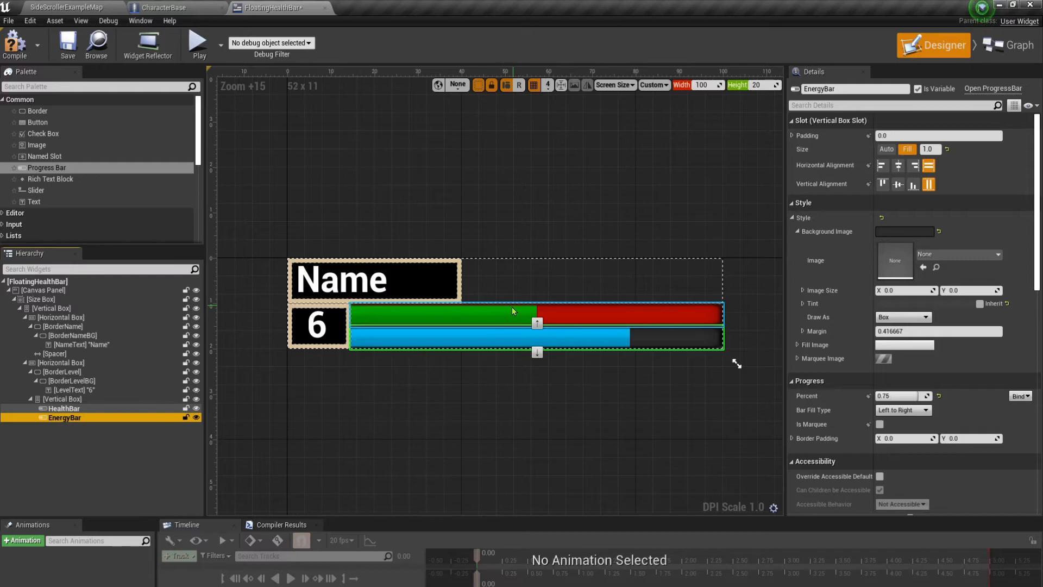
# Compile the widget and create a binding function for HealthBar's Percent property.
pyautogui.click(101, 410)
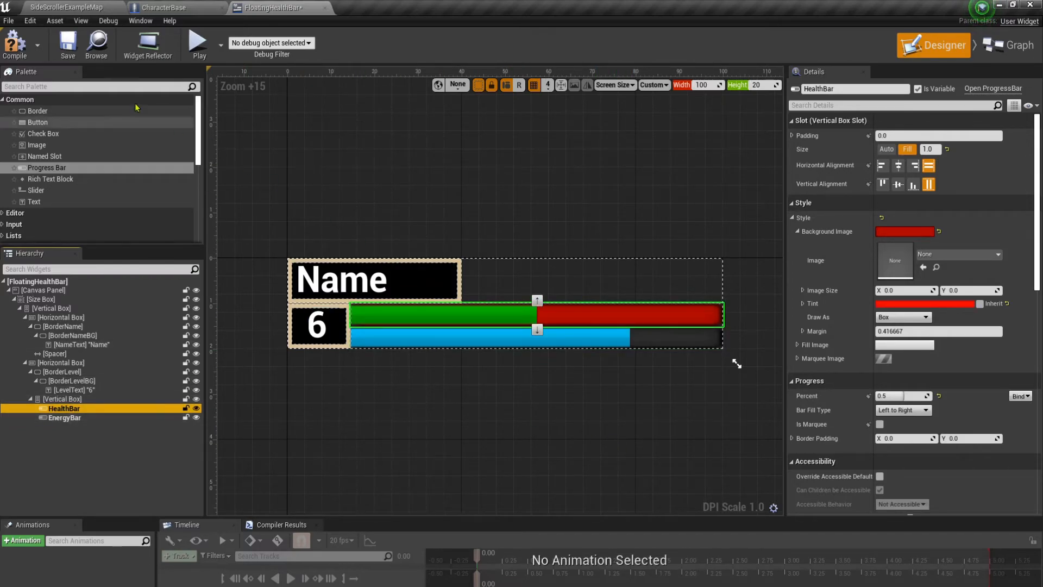
pyautogui.click(15, 46)
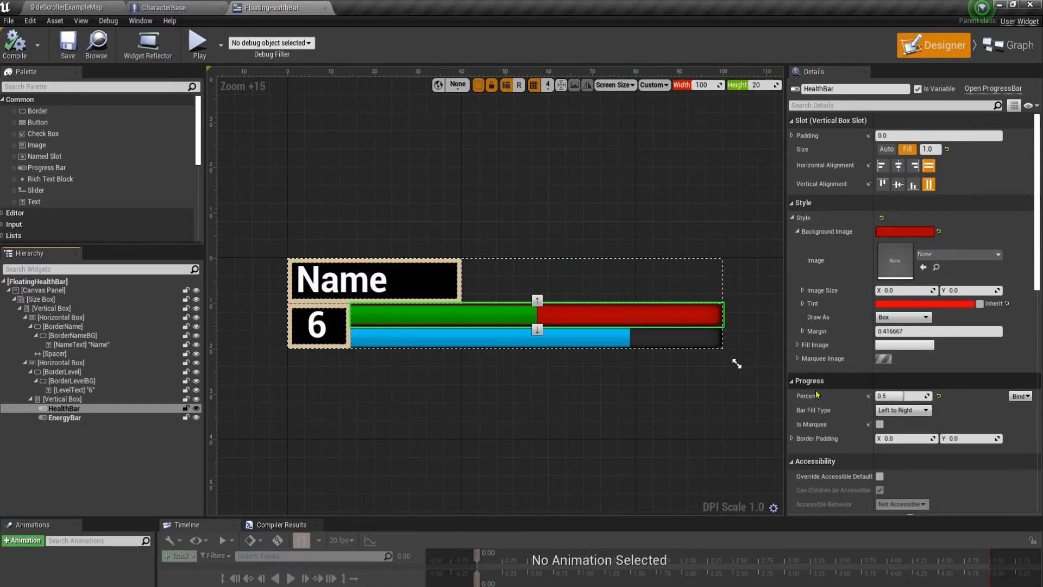
pyautogui.click(1020, 396)
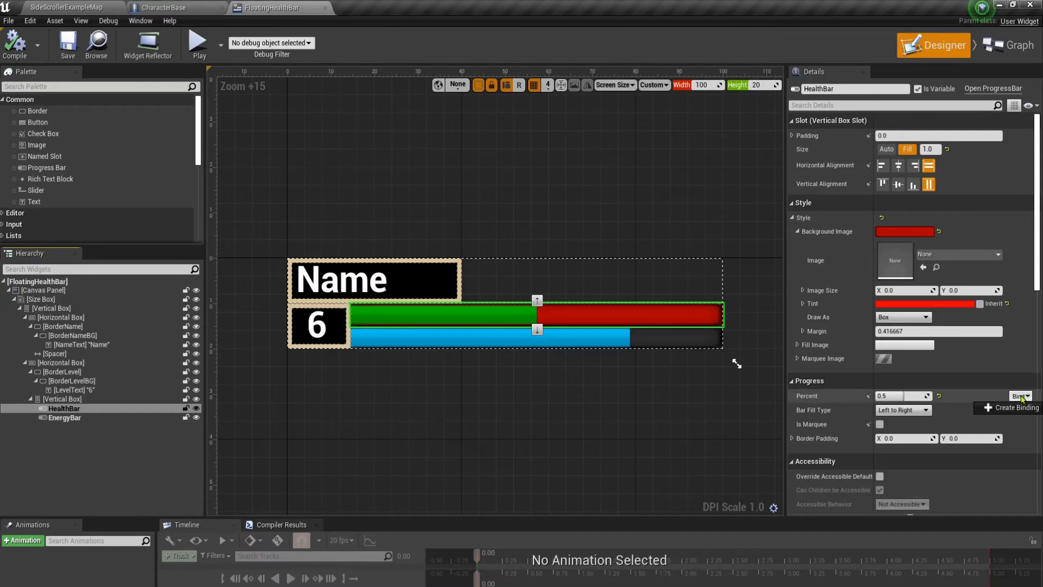
pyautogui.click(1014, 409)
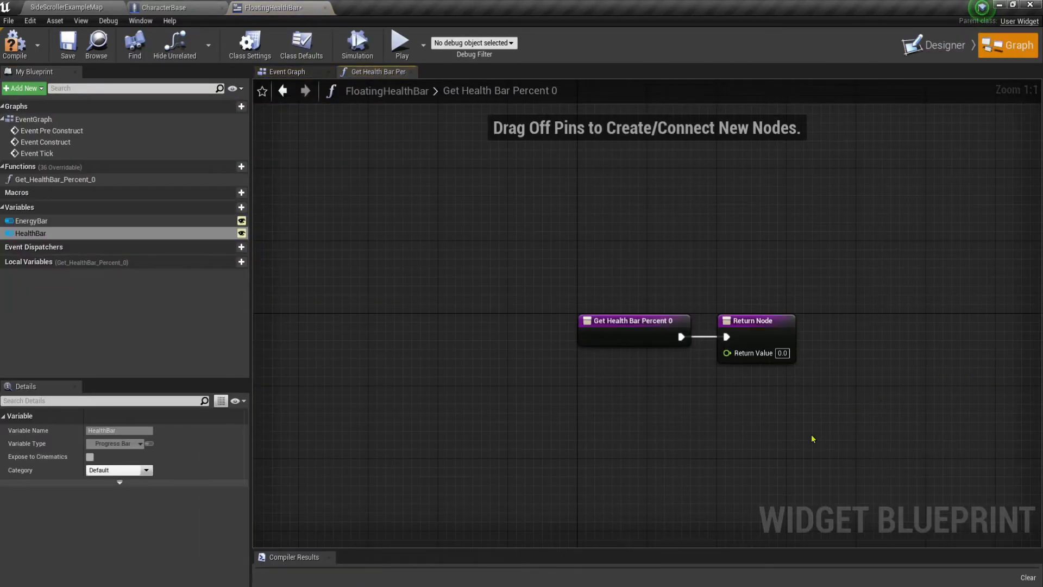
# Spread the binding function's entry and return nodes apart and add a Get Player Character node below the entry node.
pyautogui.moveTo(527, 318); pyautogui.dragTo(871, 319)
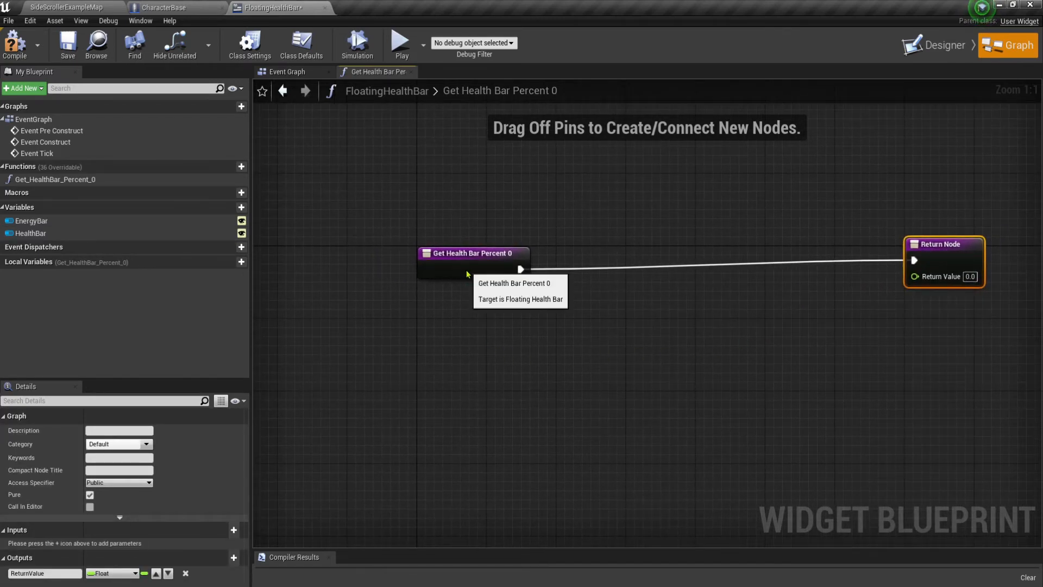
pyautogui.moveTo(462, 266); pyautogui.dragTo(444, 257)
pyautogui.rightClick(428, 322)
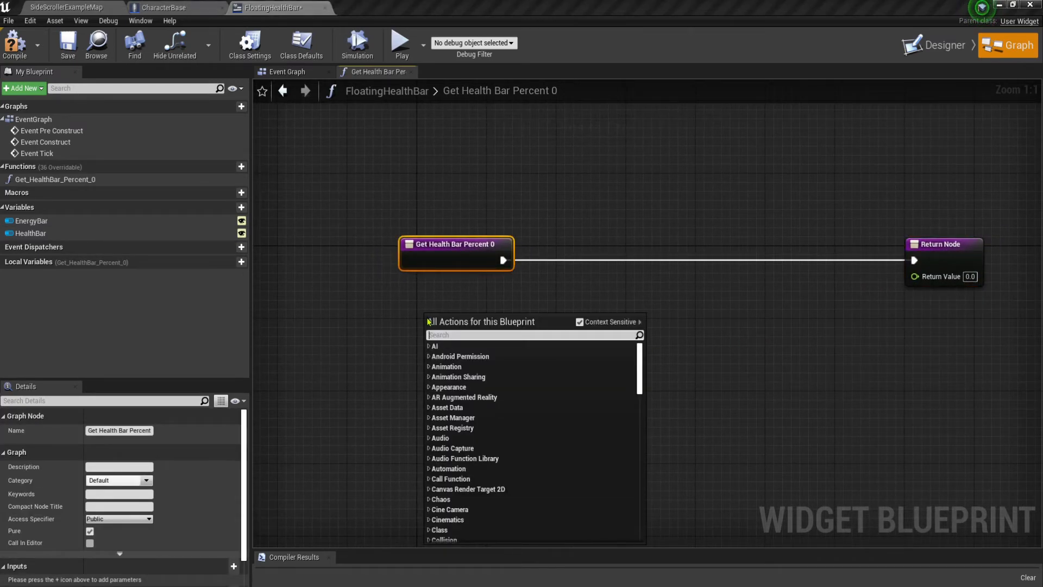
pyautogui.write('g')
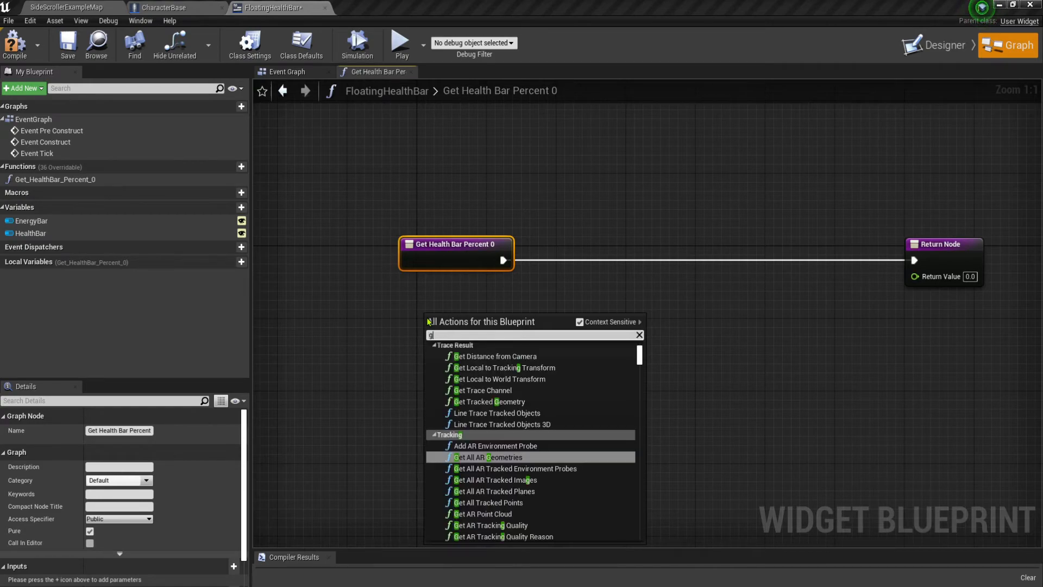
pyautogui.write('et player char')
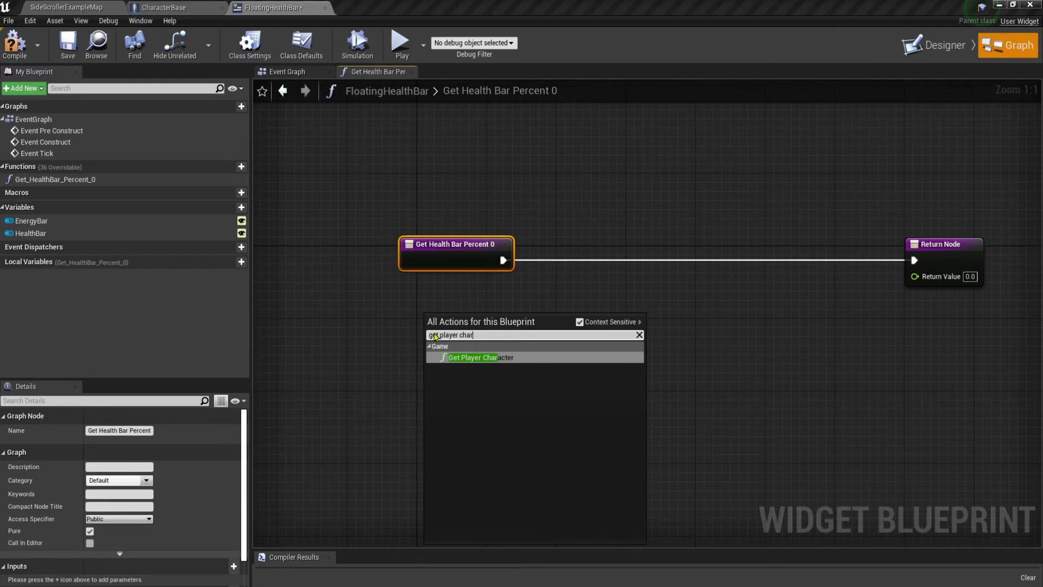
pyautogui.click(492, 357)
pyautogui.moveTo(490, 316); pyautogui.dragTo(428, 340)
# Cast the player character to CharacterBase, run the cast from the function entry, and align the nodes closely.
pyautogui.moveTo(488, 350); pyautogui.dragTo(530, 348)
pyautogui.write('casst')
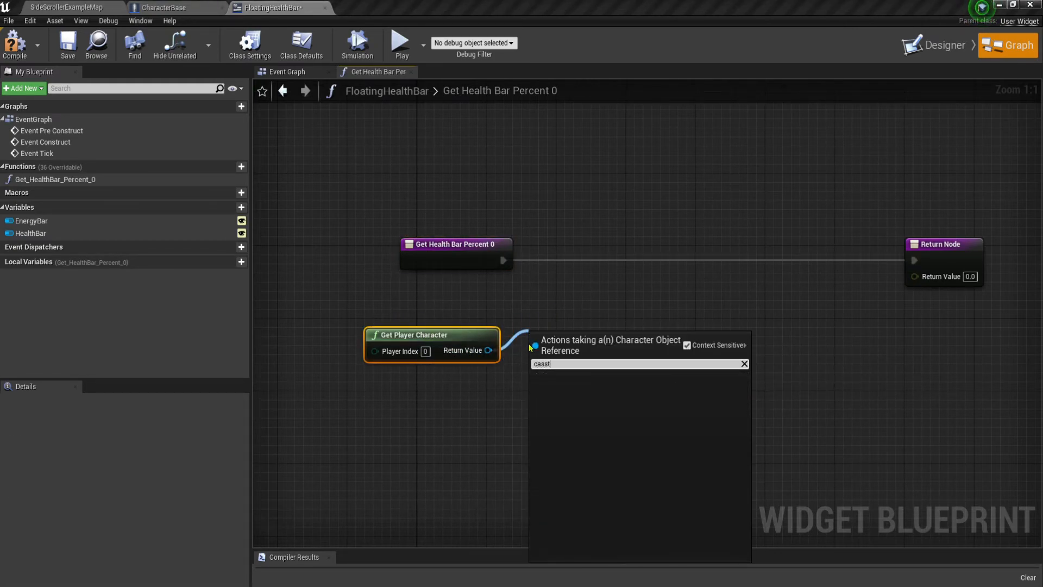
pyautogui.press('BackSpace')
pyautogui.press('BackSpace')
pyautogui.write('t')
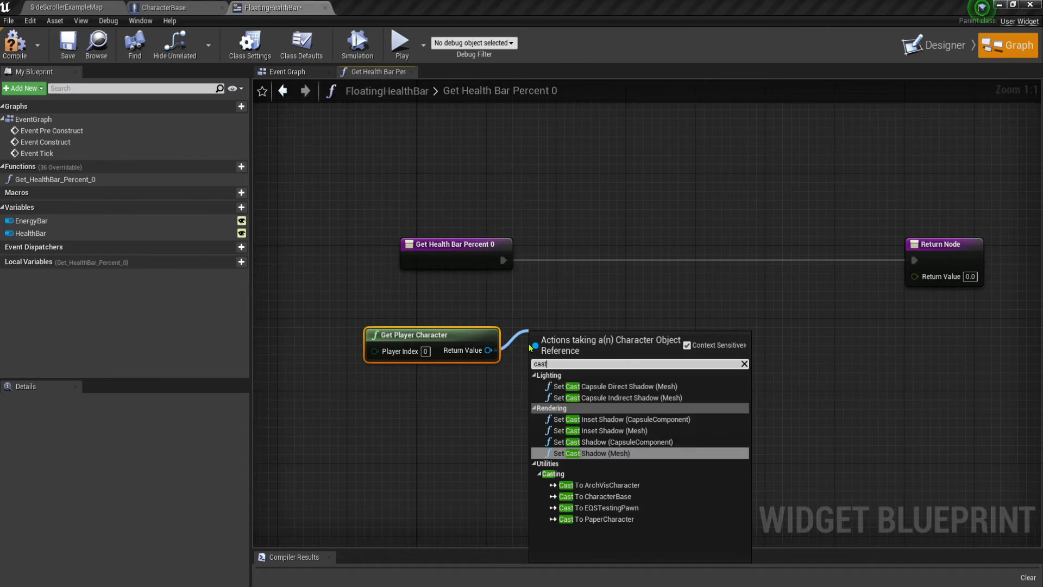
pyautogui.write(' to')
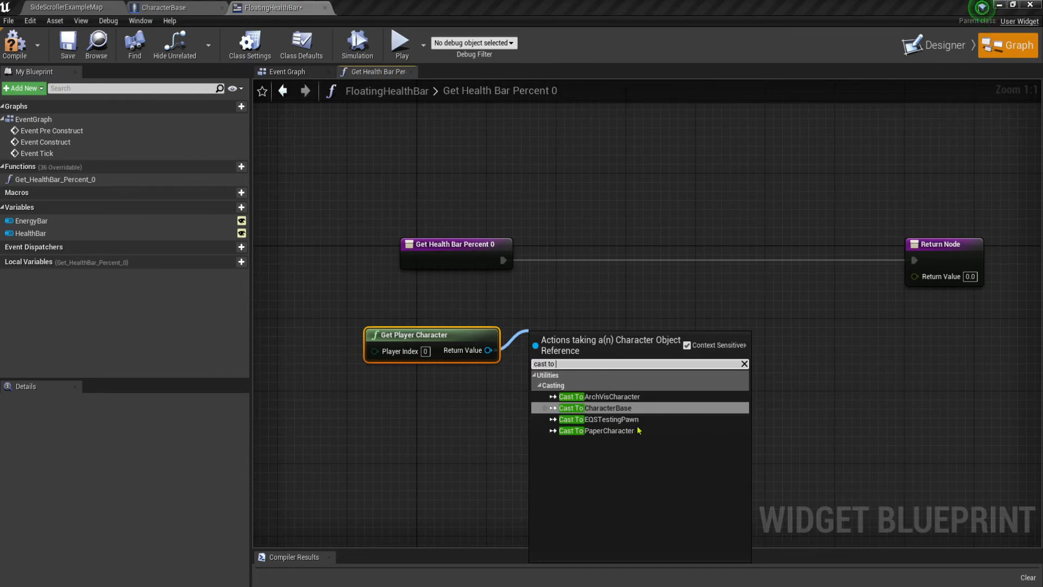
pyautogui.click(617, 411)
pyautogui.moveTo(578, 343)
pyautogui.mouseDown()
pyautogui.moveTo(605, 316)
pyautogui.moveTo(567, 325)
pyautogui.moveTo(503, 261)
pyautogui.mouseUp()
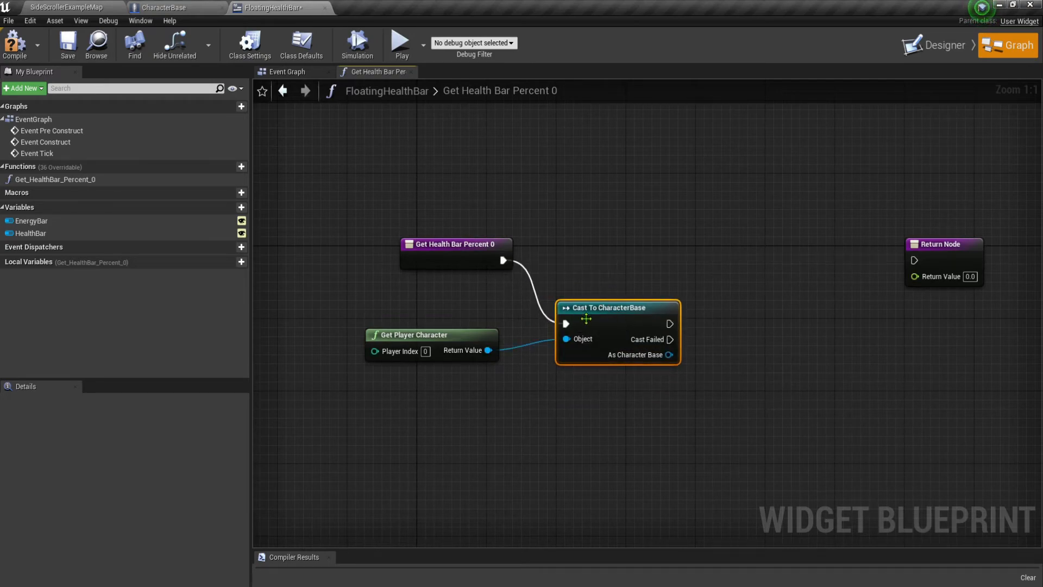
pyautogui.moveTo(585, 317); pyautogui.dragTo(576, 271)
pyautogui.moveTo(465, 347); pyautogui.dragTo(473, 302)
# Get the Health variable from the cast's As Character Base output and place its node beside the cast.
pyautogui.moveTo(565, 356); pyautogui.dragTo(441, 347, button='right')
pyautogui.moveTo(537, 301); pyautogui.dragTo(565, 329)
pyautogui.write('get hea')
pyautogui.write('rl')
pyautogui.press('BackSpace')
pyautogui.write('th')
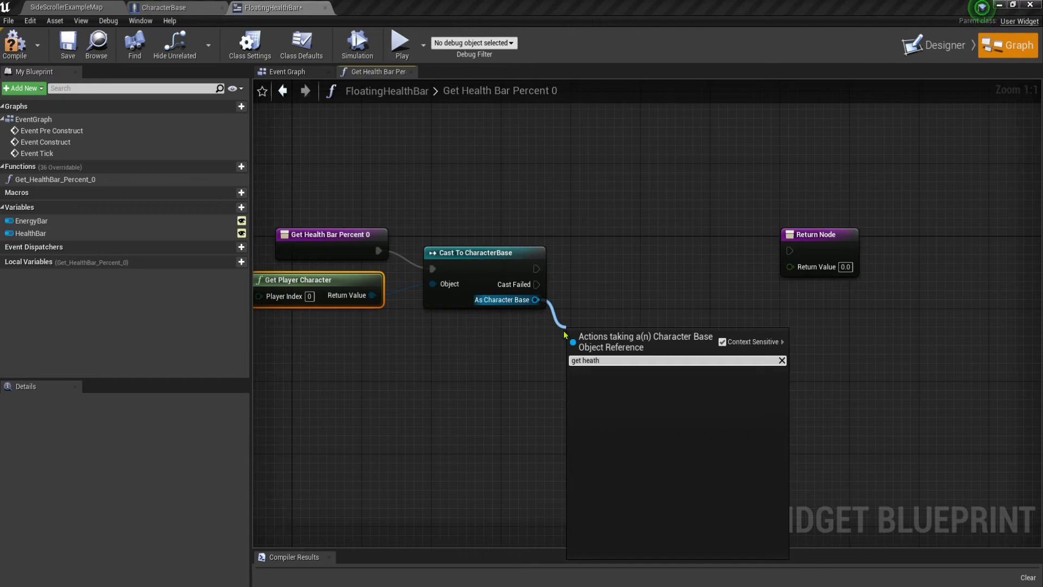
pyautogui.press('BackSpace')
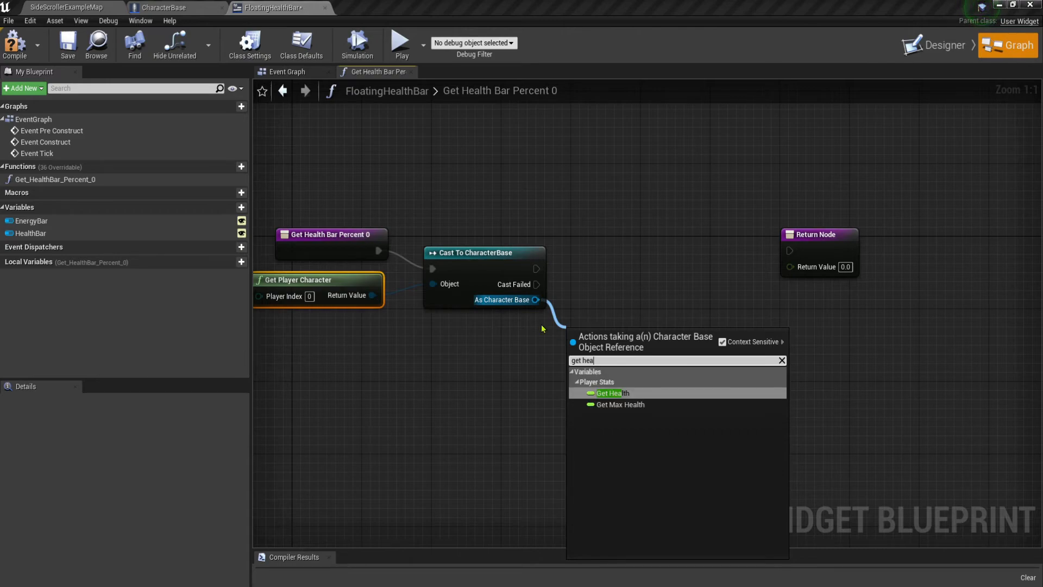
pyautogui.click(613, 392)
pyautogui.moveTo(573, 336)
pyautogui.mouseDown()
pyautogui.moveTo(607, 302)
pyautogui.moveTo(613, 313)
pyautogui.mouseUp()
pyautogui.click(589, 250)
# Get the Max Health variable from As Character Base and place its node directly below the Health node.
pyautogui.moveTo(536, 299); pyautogui.dragTo(580, 408)
pyautogui.write('get maxt')
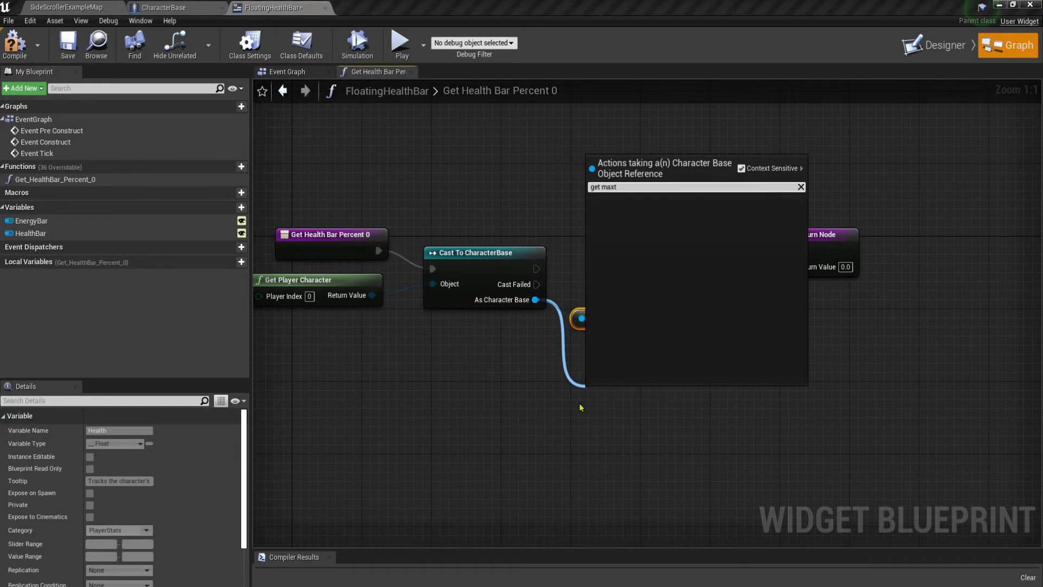
pyautogui.press('BackSpace')
pyautogui.write('hea')
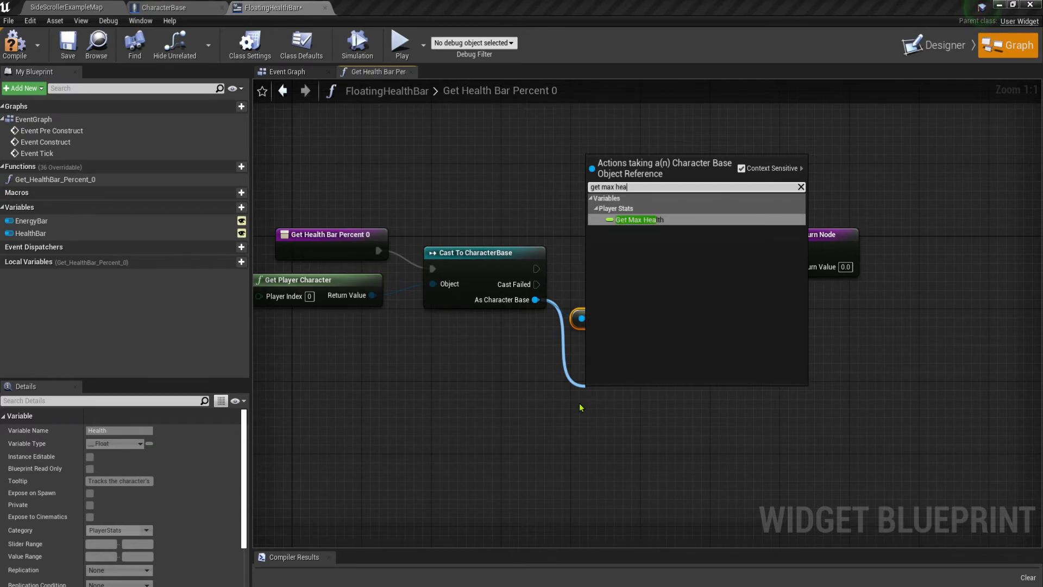
pyautogui.click(626, 220)
pyautogui.moveTo(639, 400); pyautogui.dragTo(621, 354)
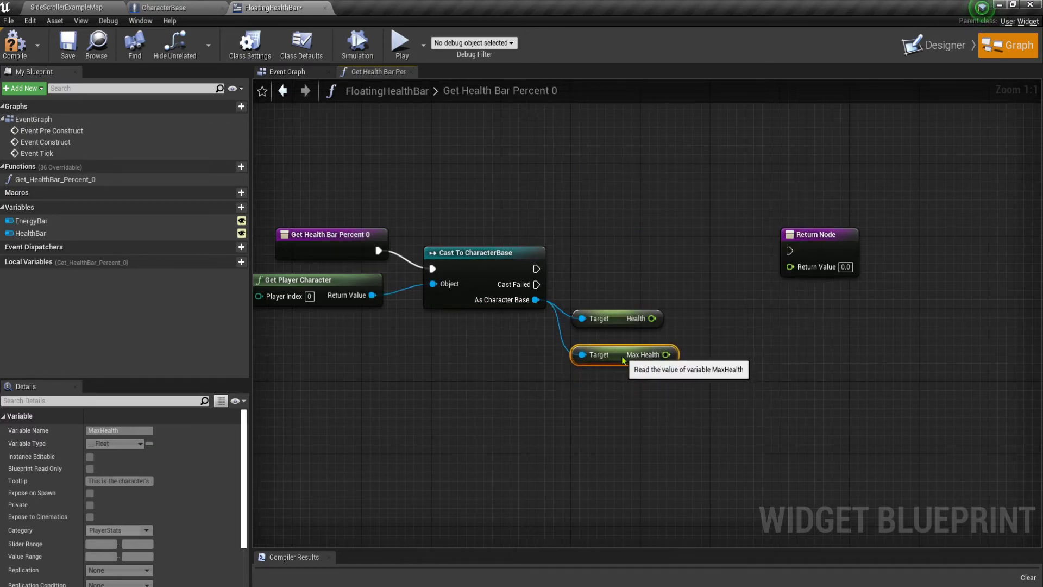
# Connect the successful execution output of Cast To CharacterBase to the Return Node.
pyautogui.moveTo(586, 273); pyautogui.dragTo(500, 297, button='right')
pyautogui.moveTo(450, 293); pyautogui.dragTo(768, 292)
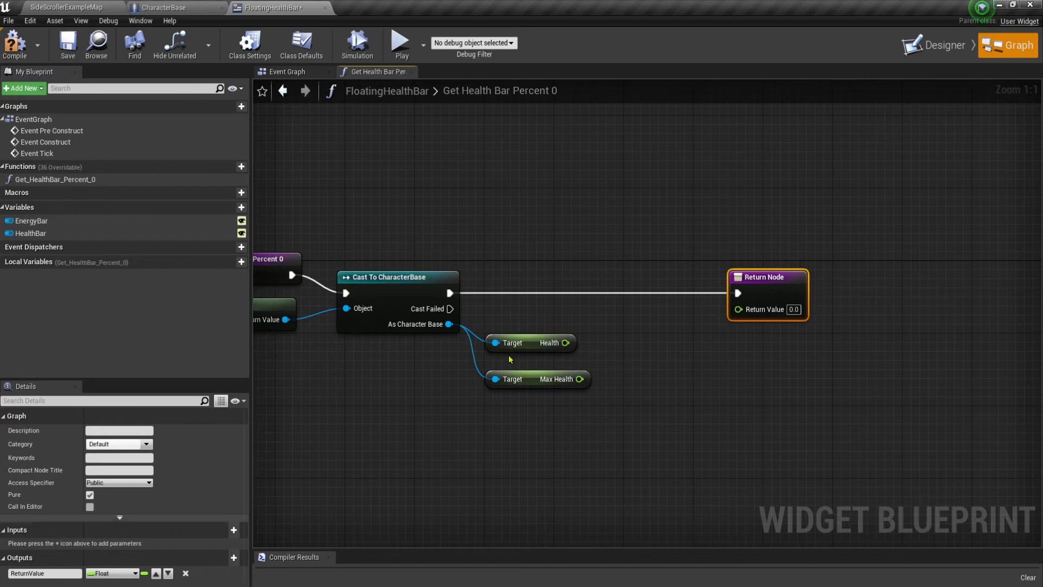
# Check the default values of the Health and Max Health variables.
pyautogui.moveTo(531, 343); pyautogui.dragTo(540, 342)
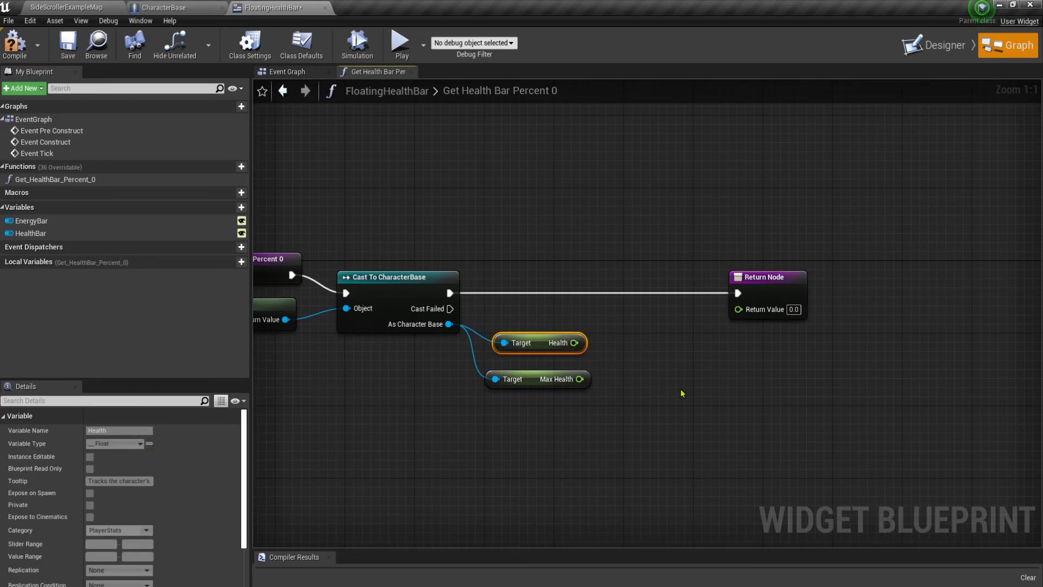
pyautogui.moveTo(682, 393); pyautogui.dragTo(654, 388, button='right')
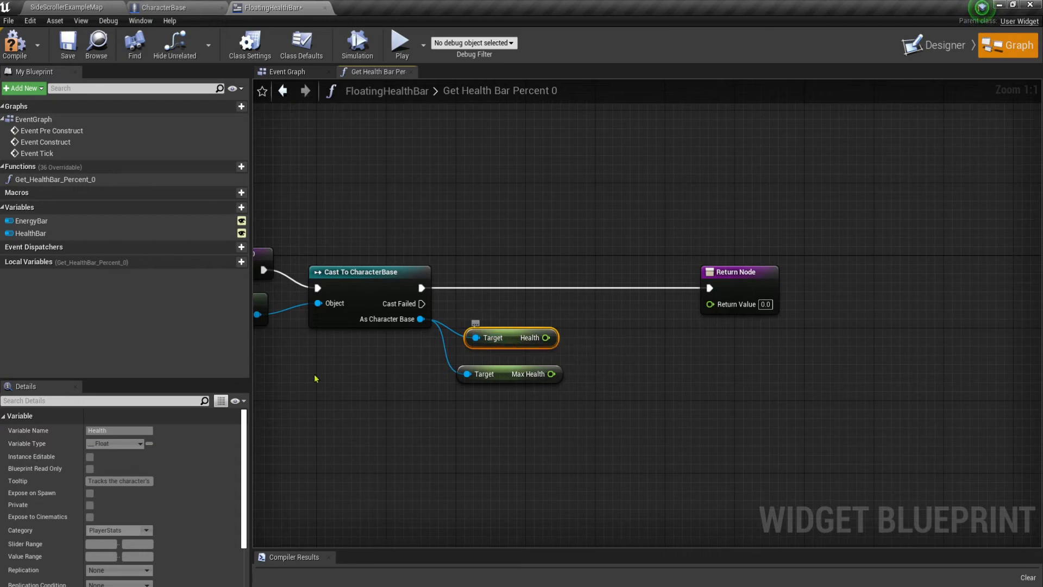
pyautogui.scroll(-3, 44, 543)
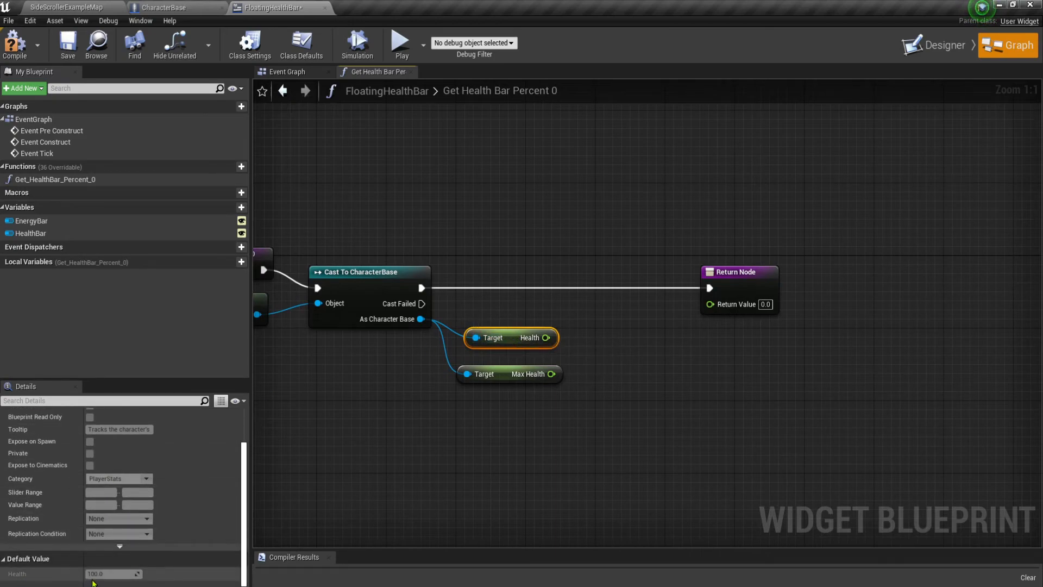
pyautogui.click(508, 380)
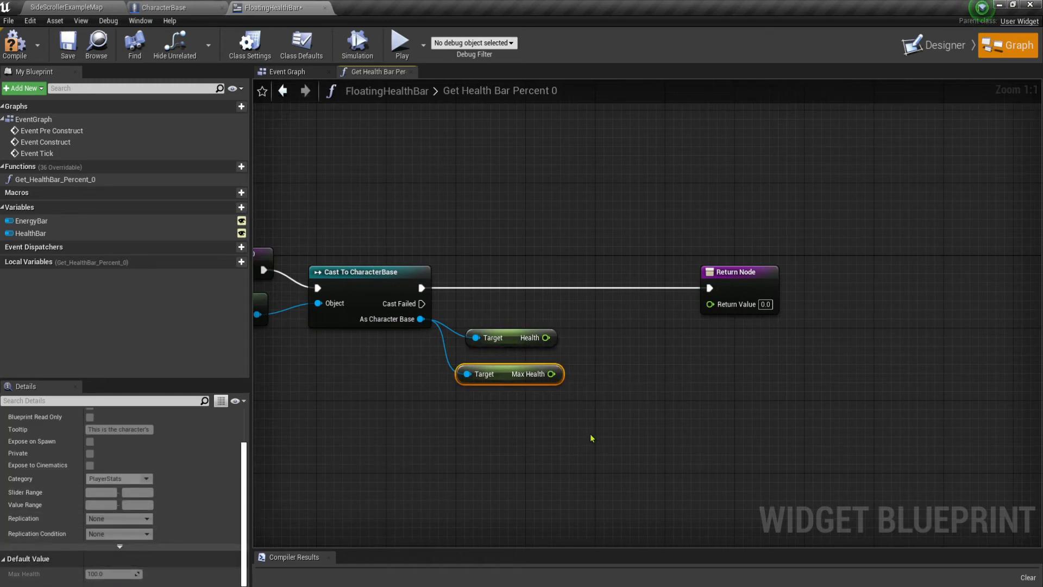
# Divide Health by Max Health with a float / float node and connect the result to the Return Node's Return Value.
pyautogui.moveTo(591, 438); pyautogui.dragTo(510, 441, button='right')
pyautogui.moveTo(463, 351)
pyautogui.mouseDown()
pyautogui.moveTo(514, 351)
pyautogui.moveTo(502, 338)
pyautogui.mouseUp()
pyautogui.write('/')
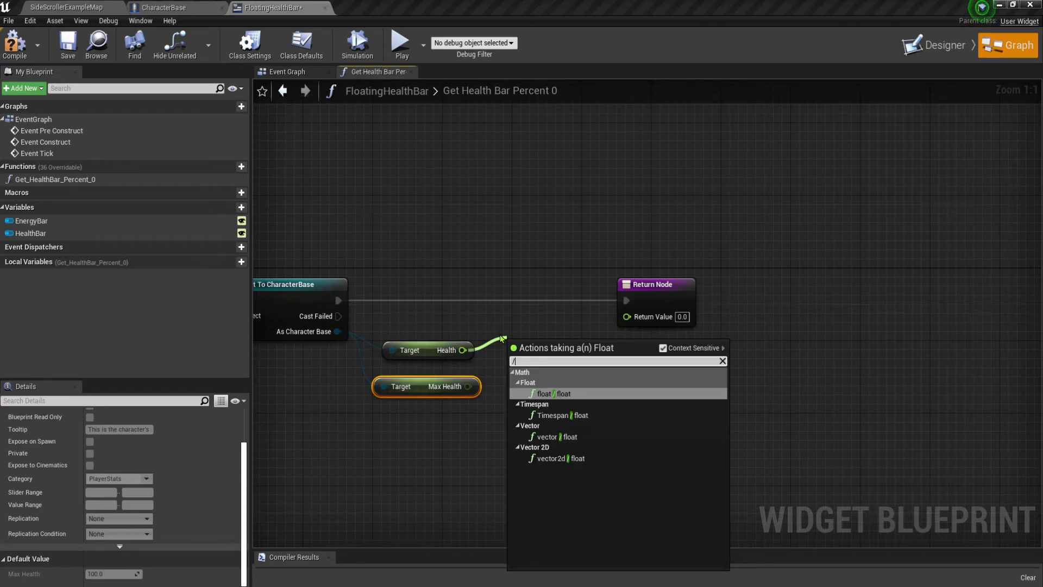
pyautogui.click(550, 394)
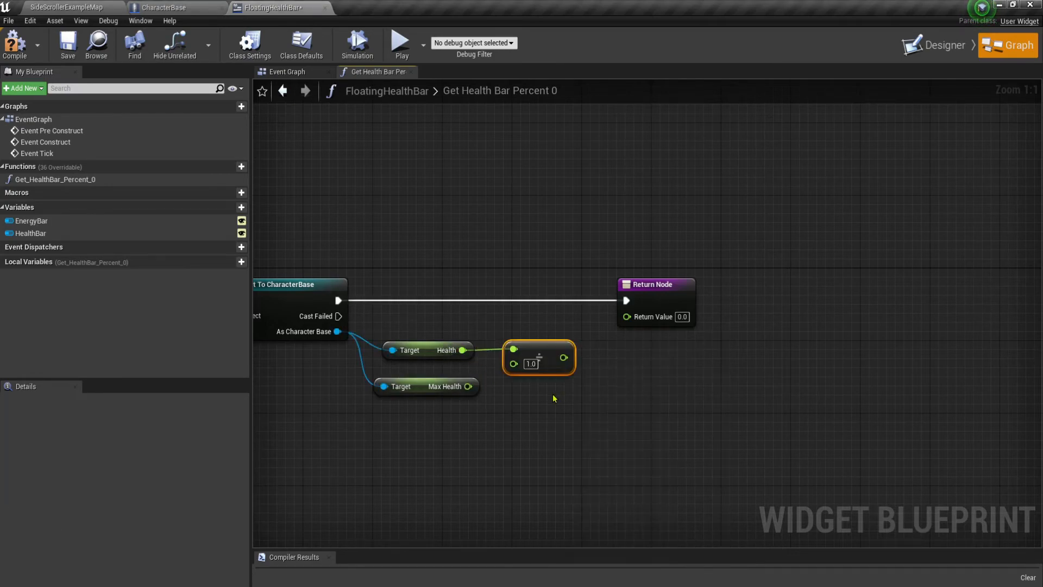
pyautogui.moveTo(466, 386)
pyautogui.mouseDown()
pyautogui.moveTo(491, 387)
pyautogui.moveTo(514, 363)
pyautogui.moveTo(601, 349)
pyautogui.moveTo(625, 326)
pyautogui.mouseUp()
pyautogui.moveTo(544, 350); pyautogui.dragTo(544, 359)
# Compile the FloatingHealthBar blueprint and close its editor.
pyautogui.moveTo(520, 431); pyautogui.dragTo(652, 413, button='right')
pyautogui.click(15, 43)
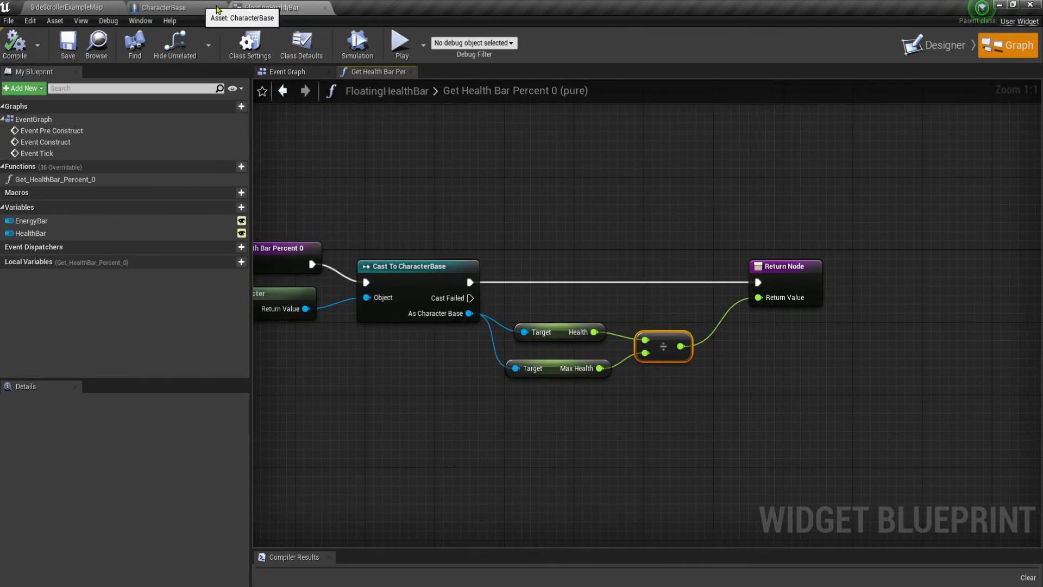
pyautogui.click(324, 8)
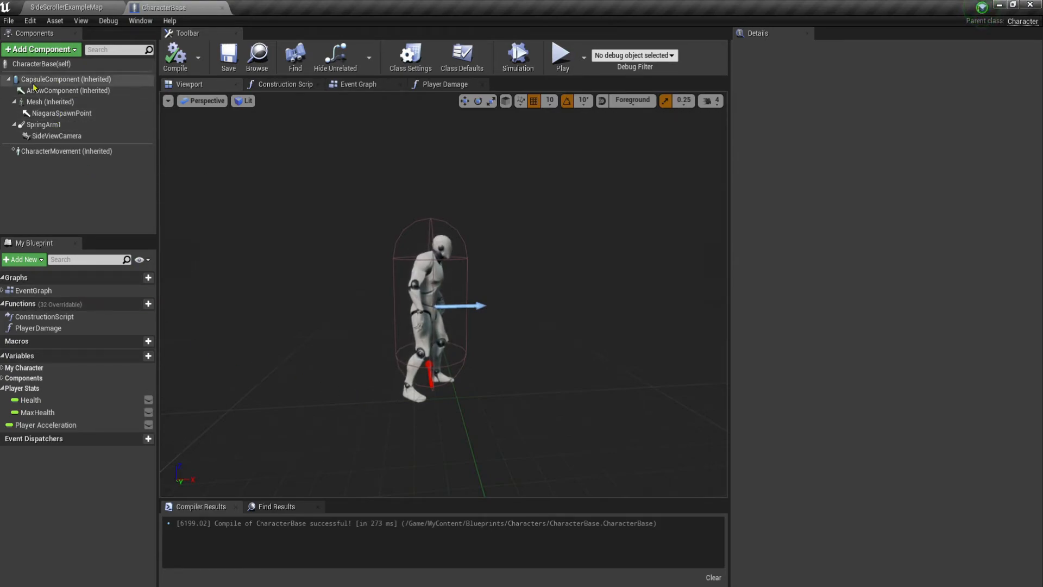
# Add a Widget component to CharacterBase and name it FloatingHUD.
pyautogui.click(48, 50)
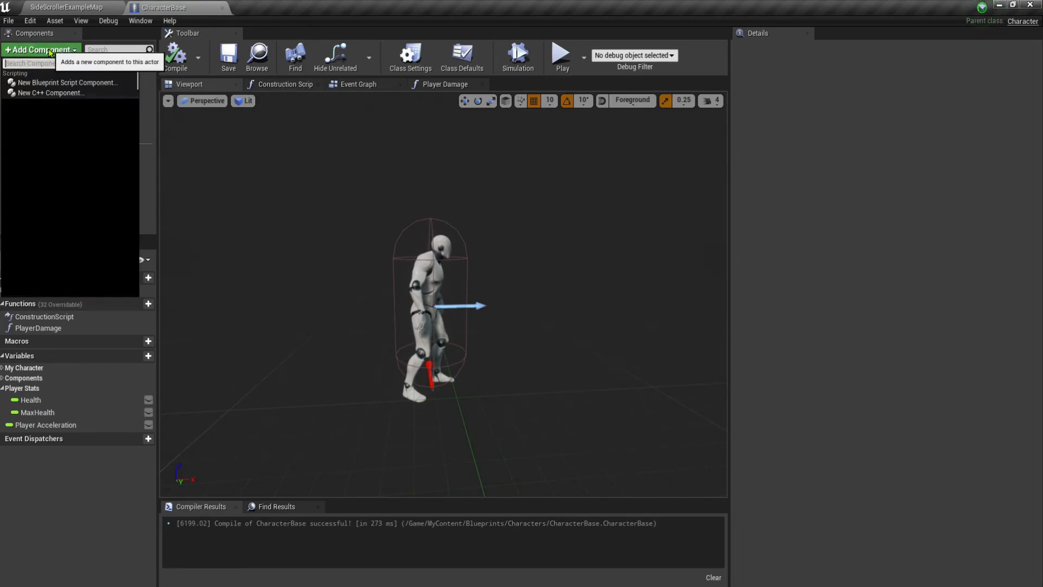
pyautogui.write('wid')
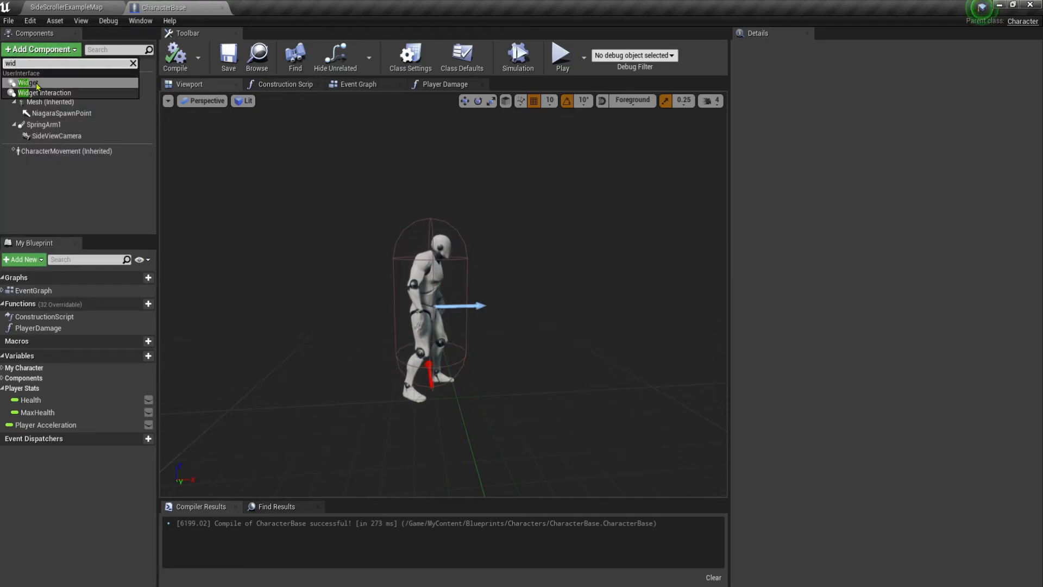
pyautogui.press('Return')
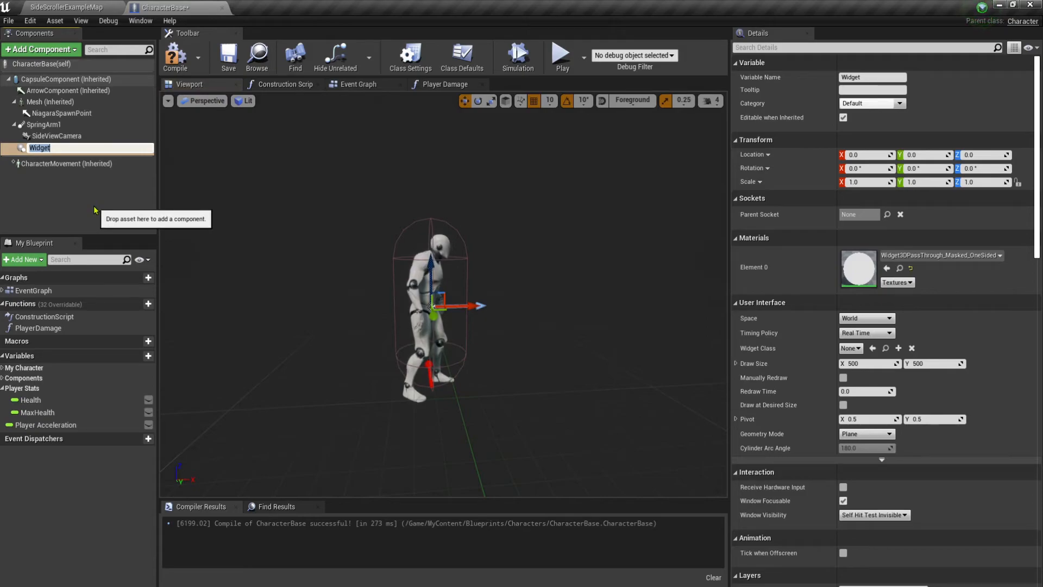
pyautogui.press('BackSpace')
pyautogui.press('BackSpace')
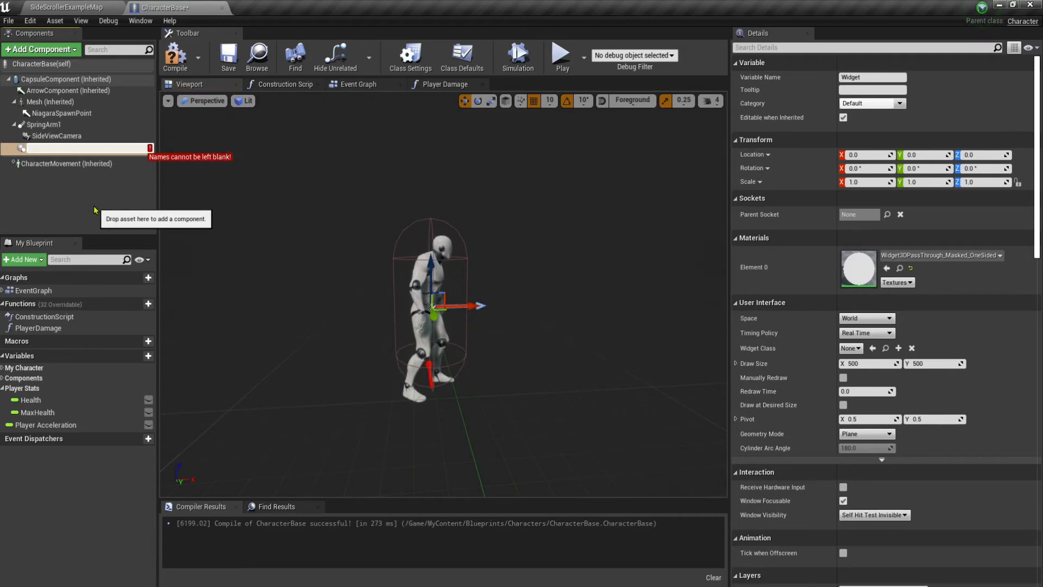
pyautogui.write('F')
pyautogui.press('BackSpace')
pyautogui.write('FloatingHUD')
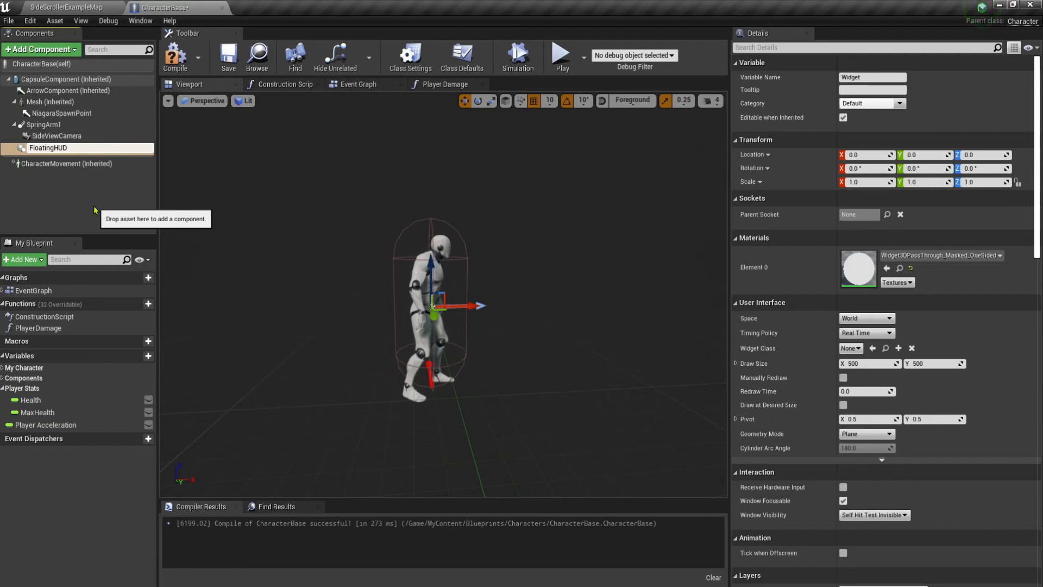
pyautogui.press('Return')
pyautogui.click(85, 149)
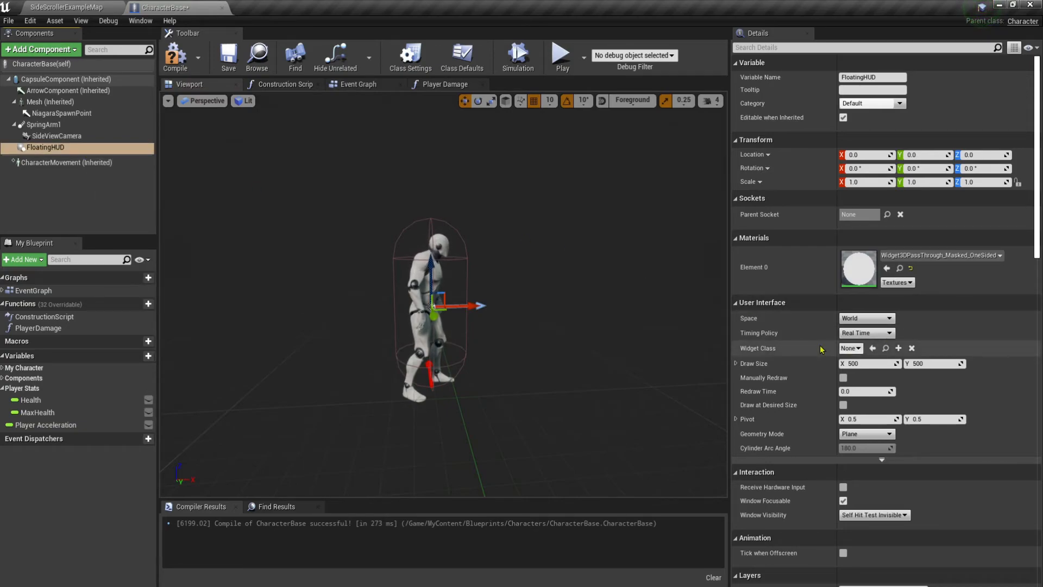
# Assign FloatingHealthBar as the Widget Class of the FloatingHUD component.
pyautogui.click(851, 348)
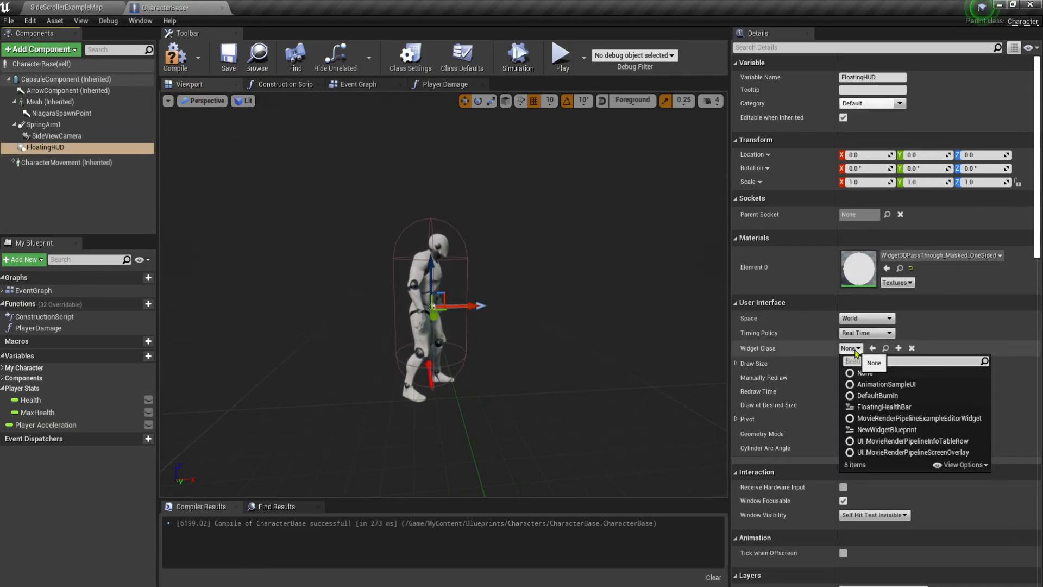
pyautogui.click(890, 407)
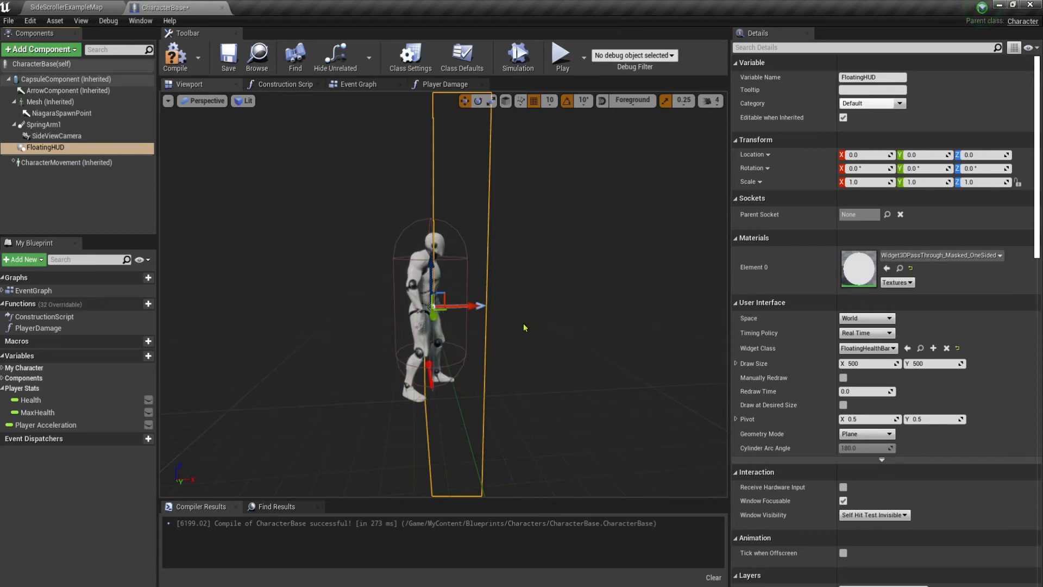
pyautogui.scroll(-6, 525, 328)
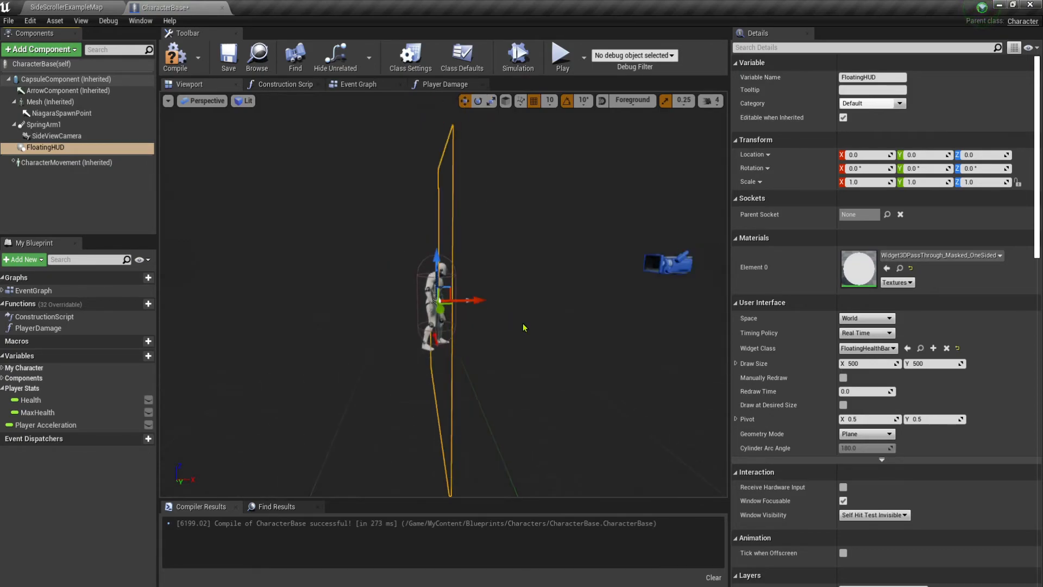
pyautogui.scroll(3, 525, 327)
pyautogui.moveTo(586, 307)
pyautogui.mouseDown(button='right')
pyautogui.moveTo(429, 314)
pyautogui.moveTo(440, 315)
pyautogui.mouseUp(button='right')
pyautogui.press('d')
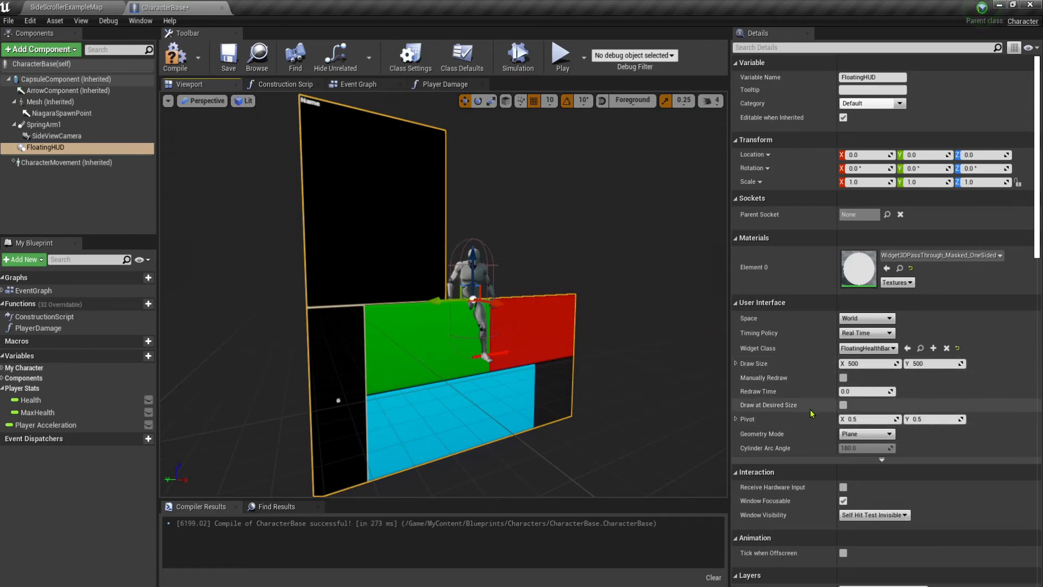
# Set FloatingHUD's Draw Size to X 100 and Y 20, leaving Draw at Desired Size off.
pyautogui.click(736, 364)
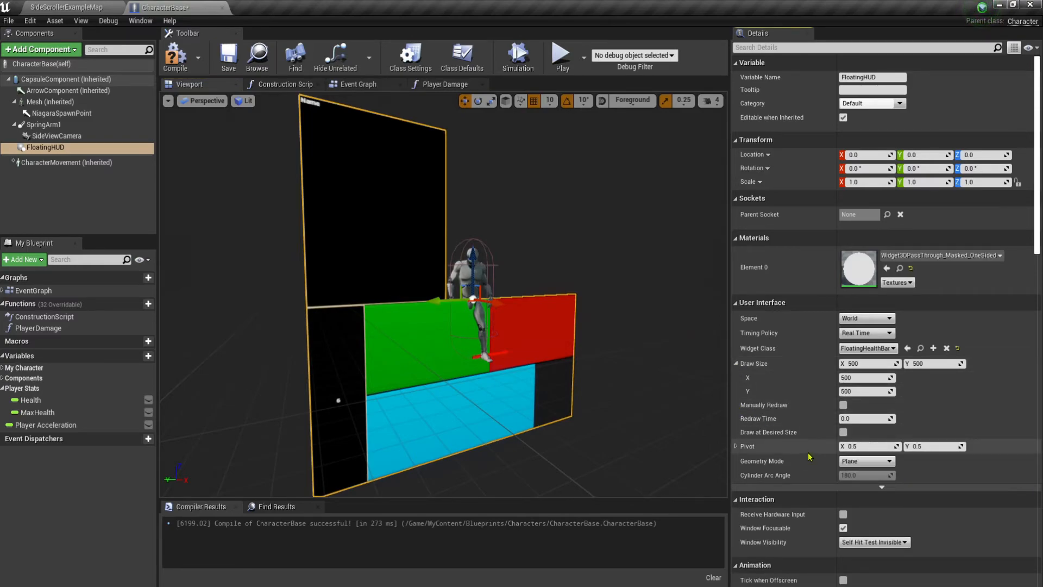
pyautogui.click(843, 433)
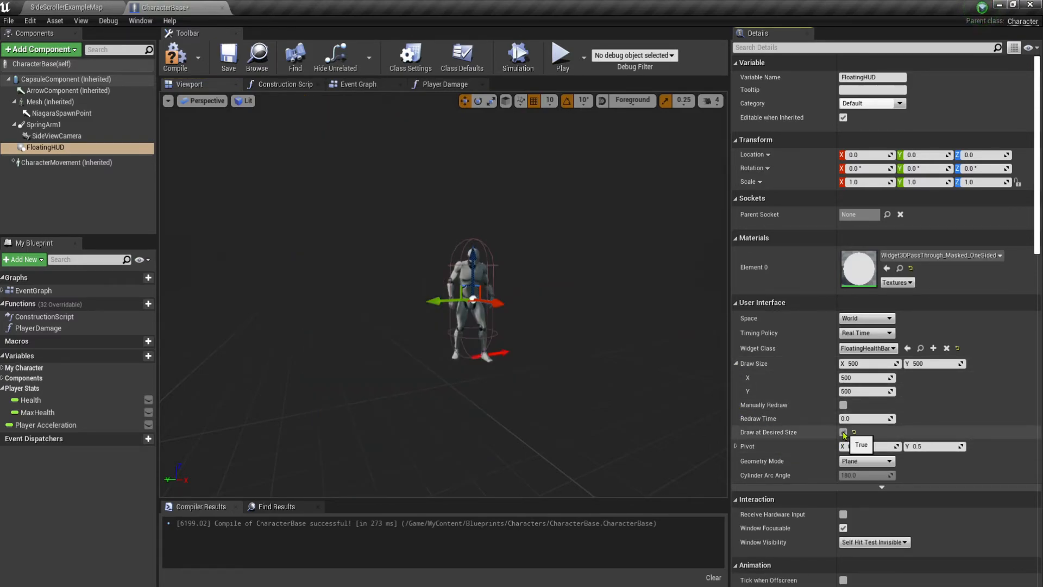
pyautogui.click(844, 433)
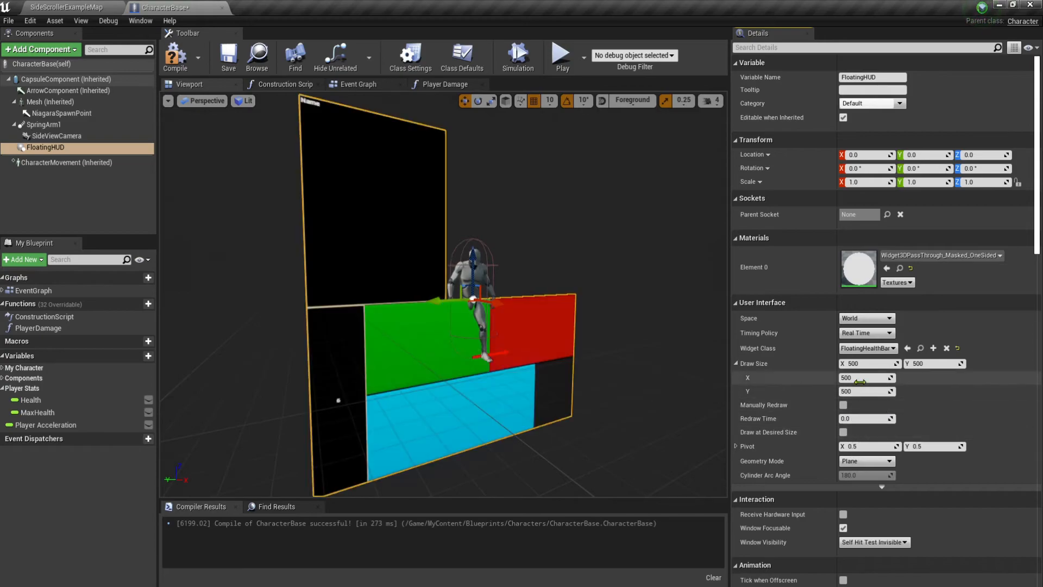
pyautogui.click(869, 363)
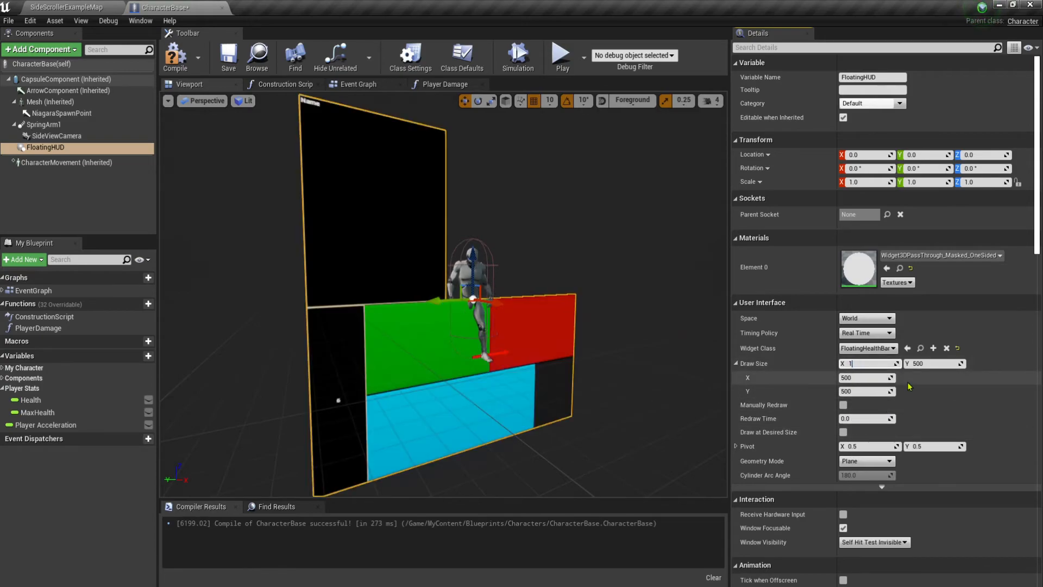
pyautogui.write('100')
pyautogui.press('Tab')
pyautogui.write('20')
pyautogui.press('Return')
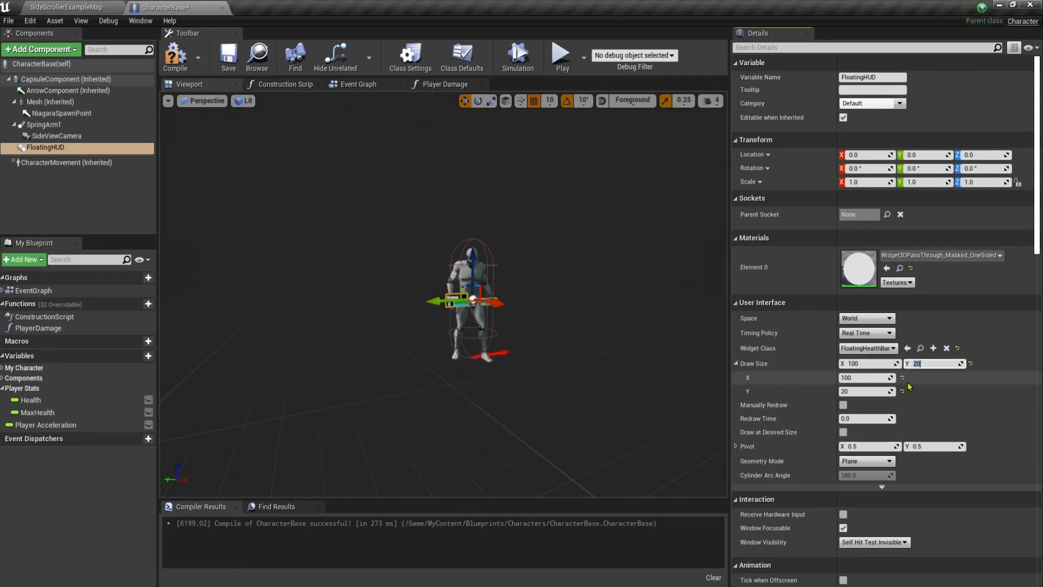
# Raise FloatingHUD above the character's head to Z 110 and set its Z rotation to 90 degrees.
pyautogui.scroll(3, 580, 427)
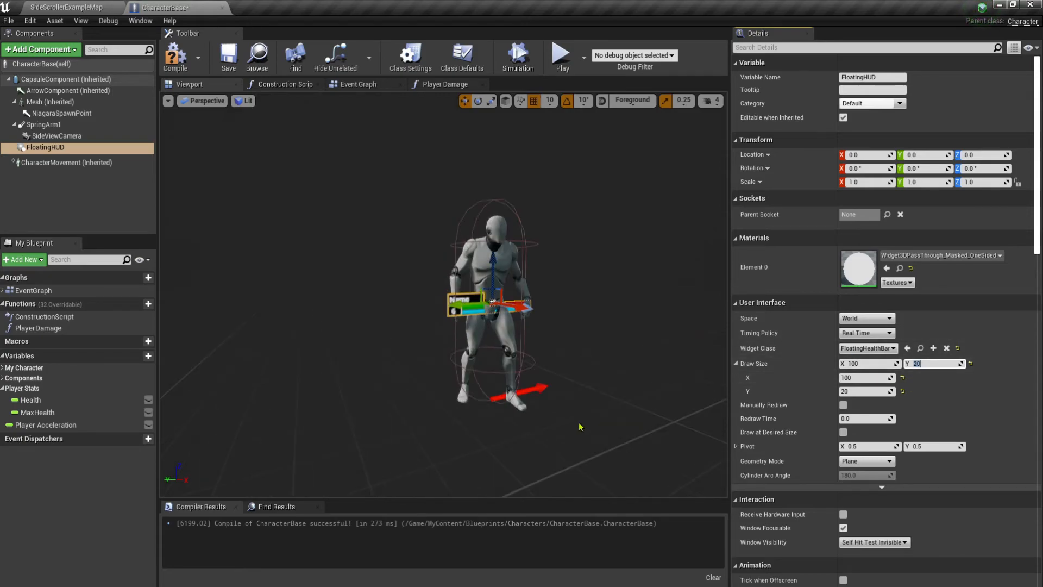
pyautogui.scroll(-3, 580, 428)
pyautogui.moveTo(481, 263); pyautogui.dragTo(482, 170)
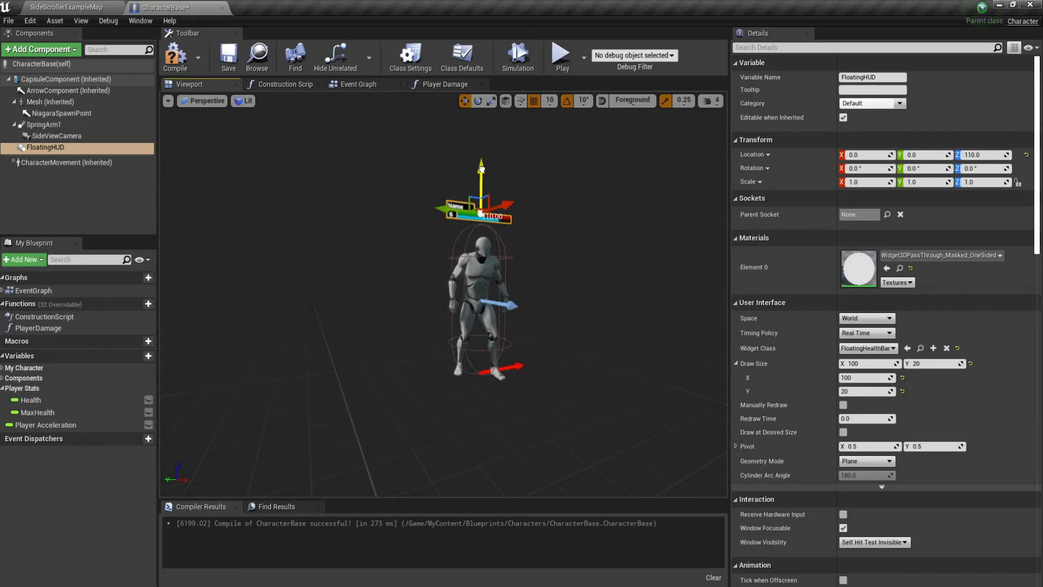
pyautogui.click(984, 168)
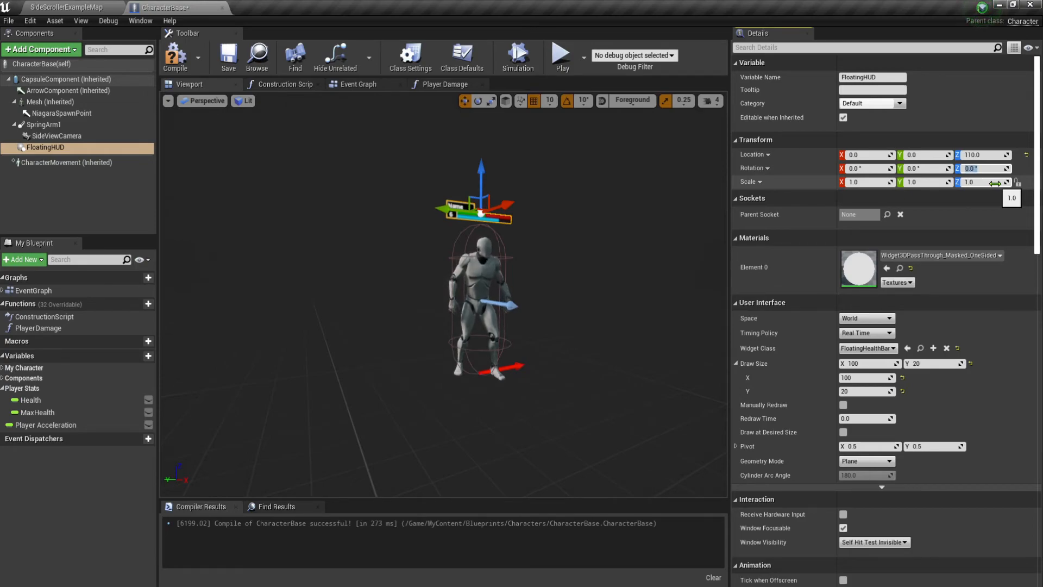
pyautogui.press('Return')
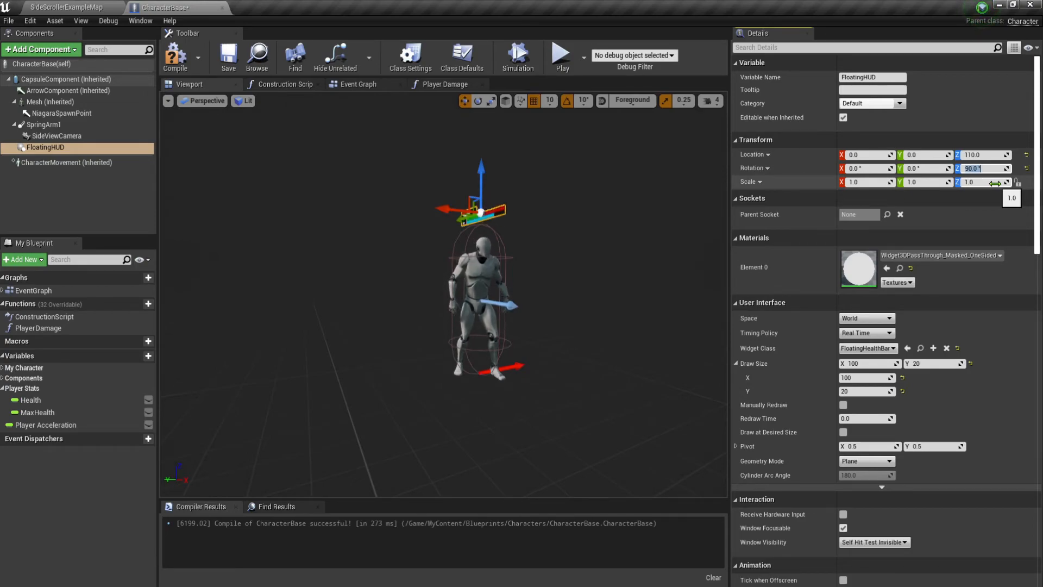
# Move FloatingHUD behind the character's head to X -50 and compile CharacterBase.
pyautogui.moveTo(286, 275); pyautogui.dragTo(519, 269, button='right')
pyautogui.press('w')
pyautogui.press('a')
pyautogui.scroll(-5, 449, 327)
pyautogui.scroll(5, 450, 327)
pyautogui.scroll(-5, 448, 327)
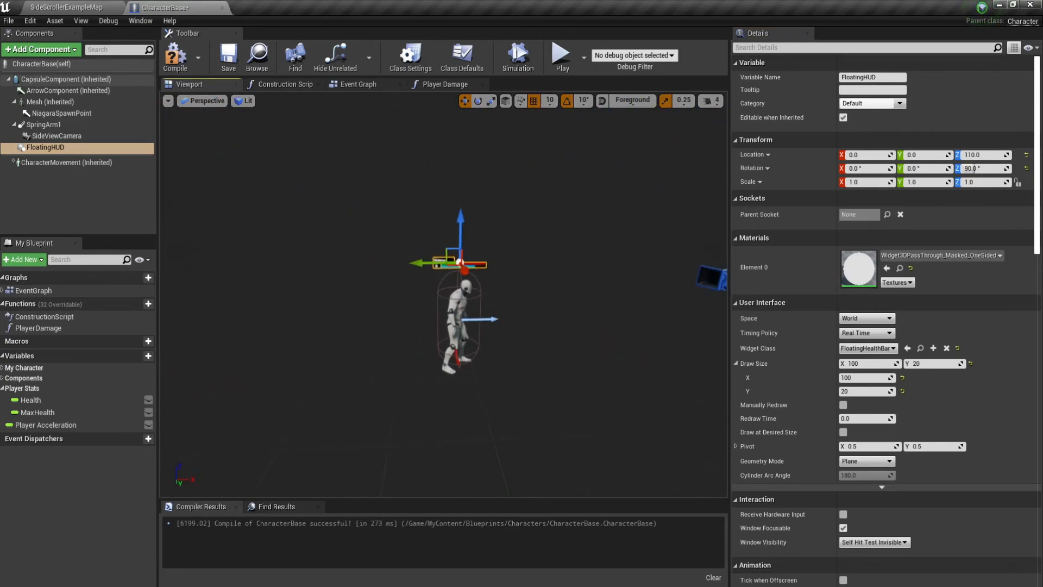
pyautogui.moveTo(349, 221); pyautogui.dragTo(320, 223)
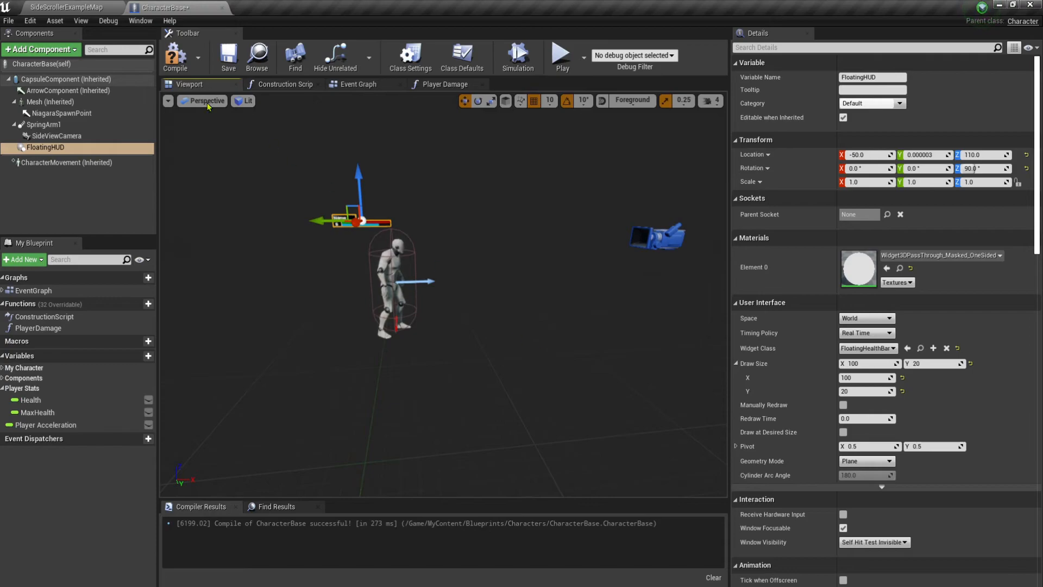
pyautogui.click(175, 55)
# Switch to the SideScrollerExampleMap level and save the map.
pyautogui.click(87, 8)
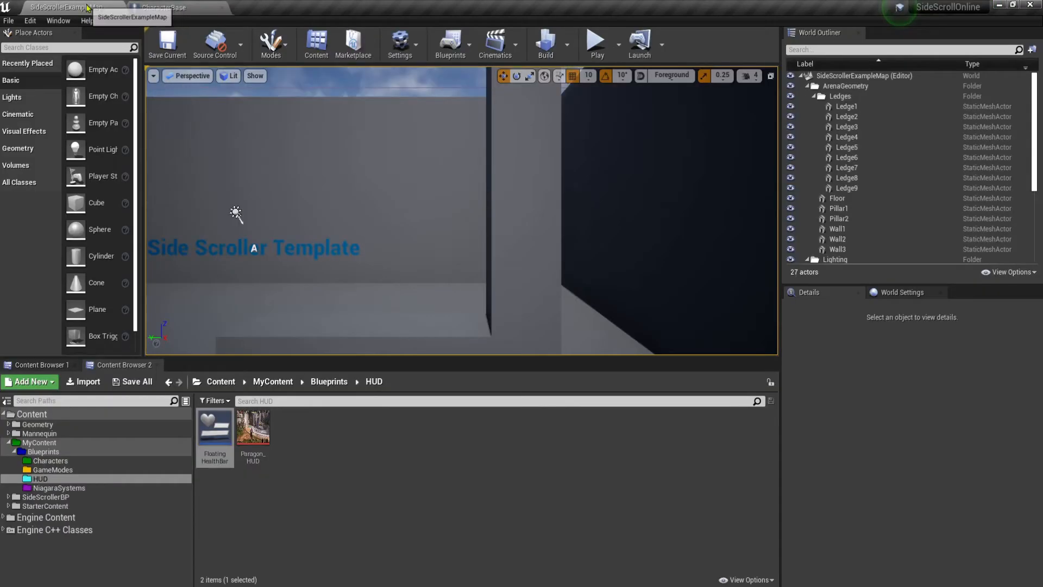
pyautogui.click(596, 43)
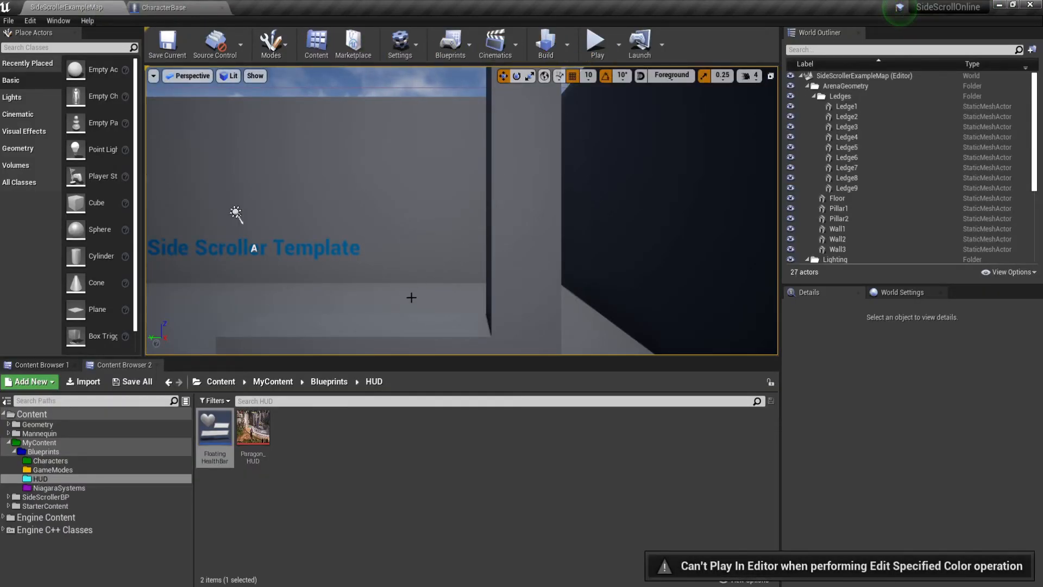
pyautogui.click(165, 47)
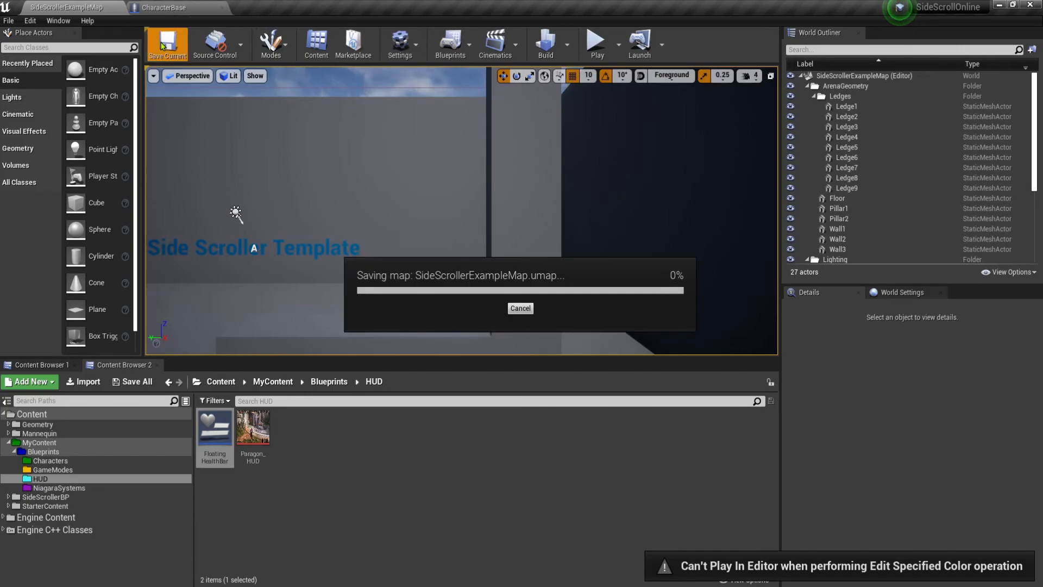
# Play the level in the editor and run the character back and forth to check how the floating bar turns.
pyautogui.click(597, 43)
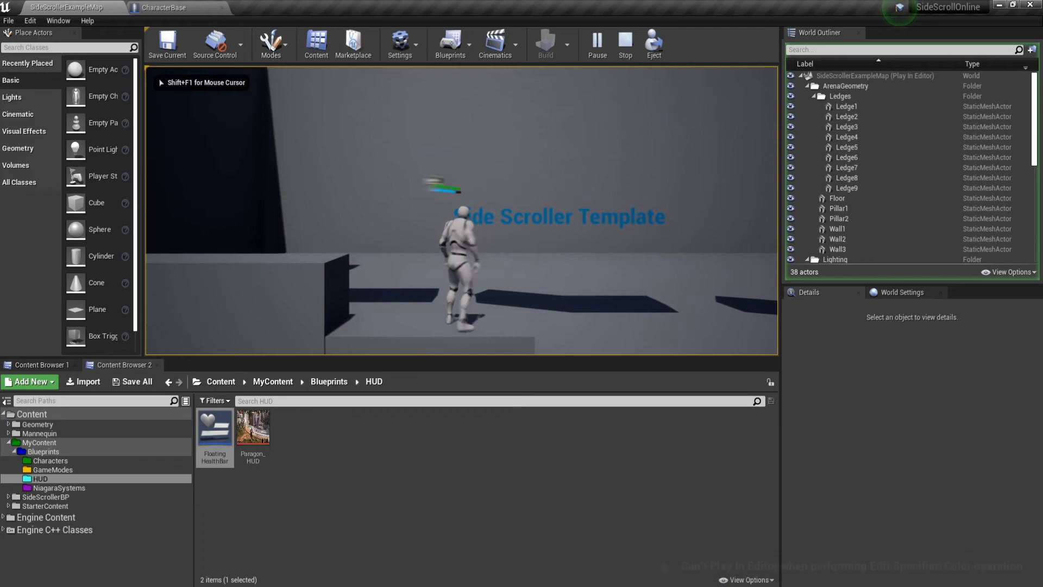
pyautogui.press('d')
pyautogui.press('a')
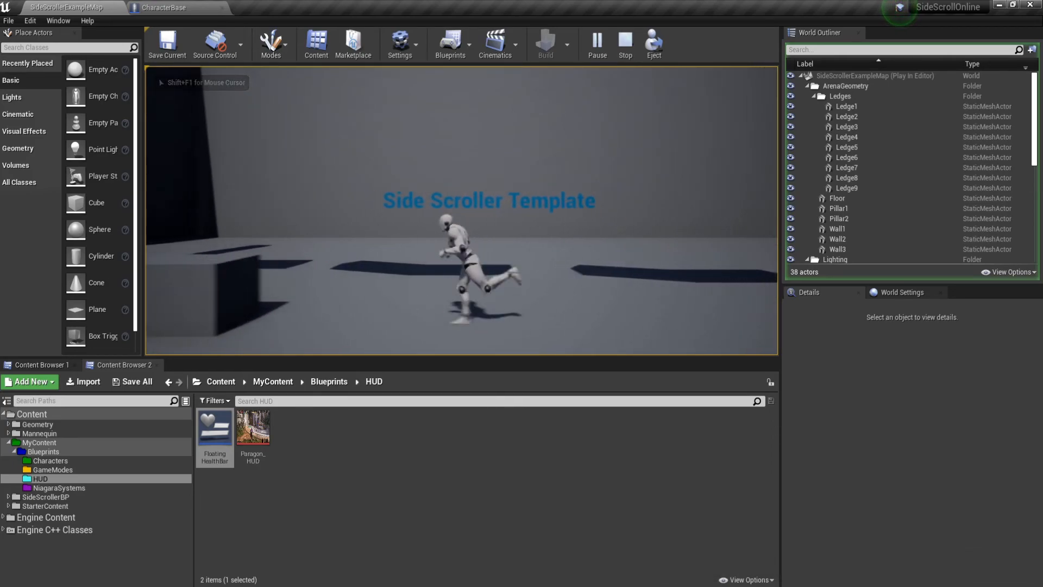
pyautogui.press('d')
pyautogui.press('a')
pyautogui.press('d')
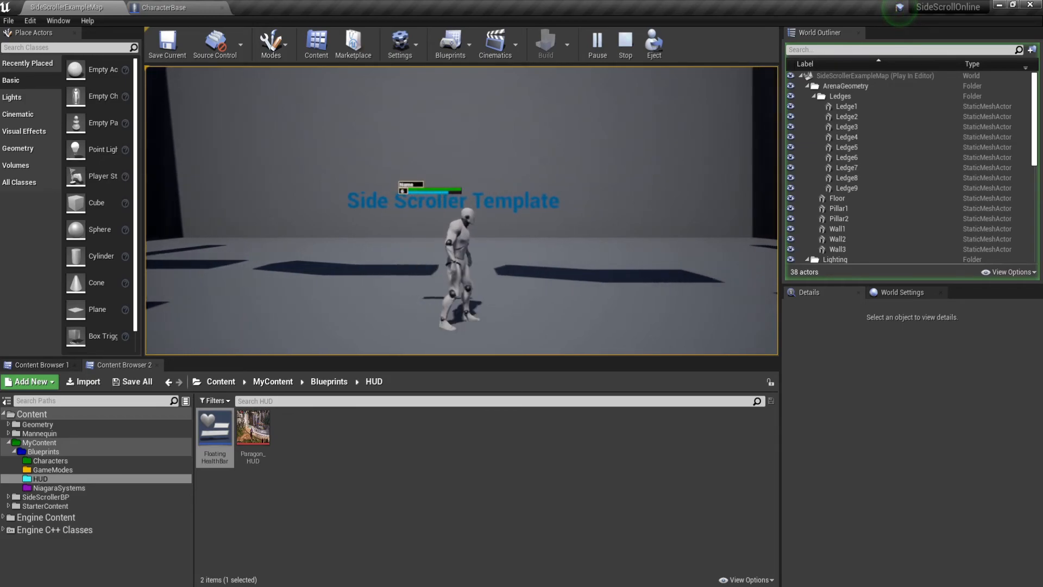
# Trigger damage on the character three times to test the floating health bar, and stop the play session.
pyautogui.press('k')
pyautogui.press('k')
pyautogui.press('k')
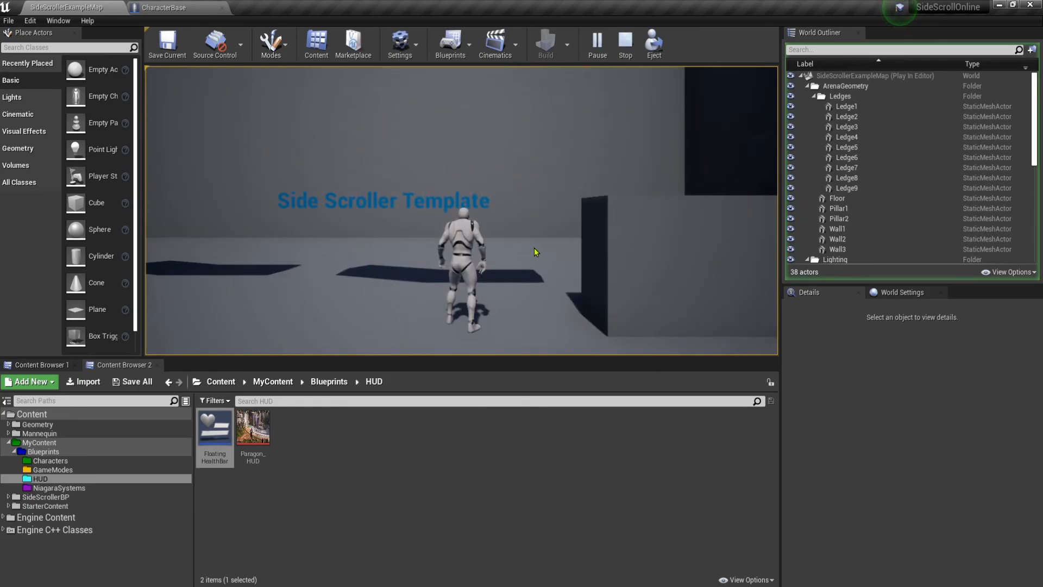
pyautogui.press('Escape')
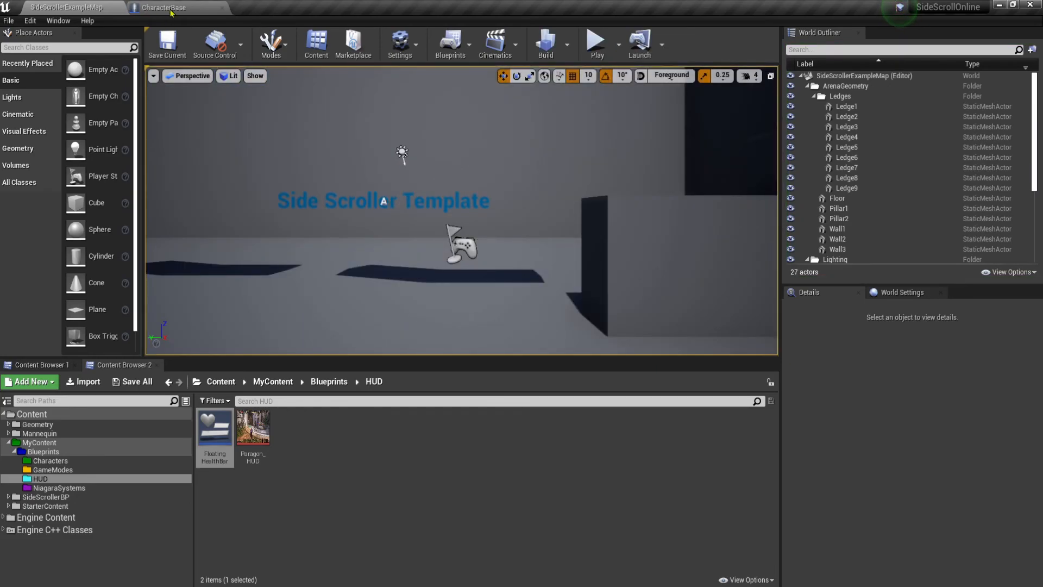
# Return to the CharacterBase blueprint and inspect FloatingHUD's placement relative to the character.
pyautogui.click(169, 9)
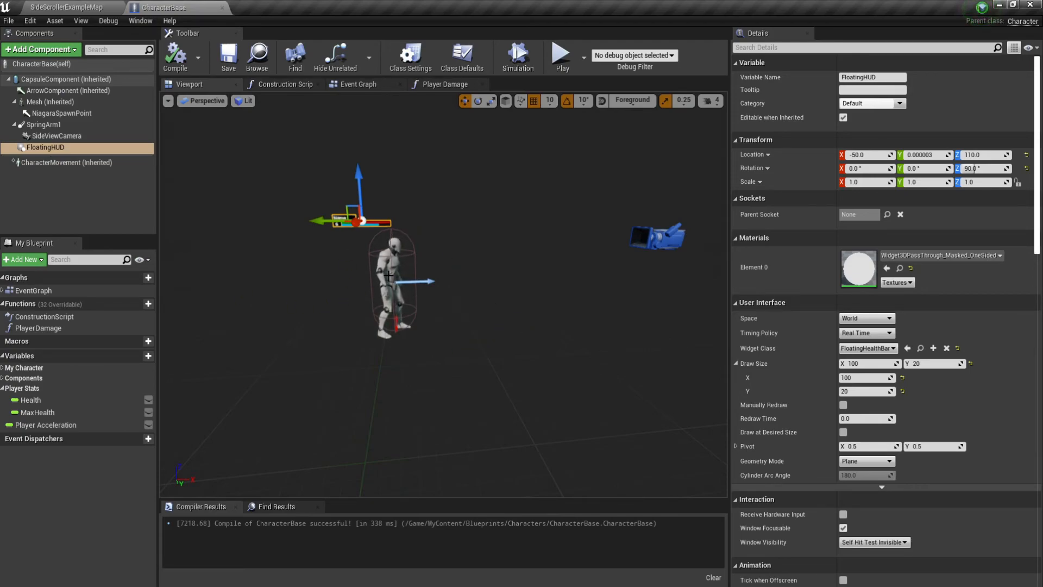
pyautogui.scroll(3, 459, 237)
pyautogui.moveTo(459, 236); pyautogui.dragTo(427, 238, button='right')
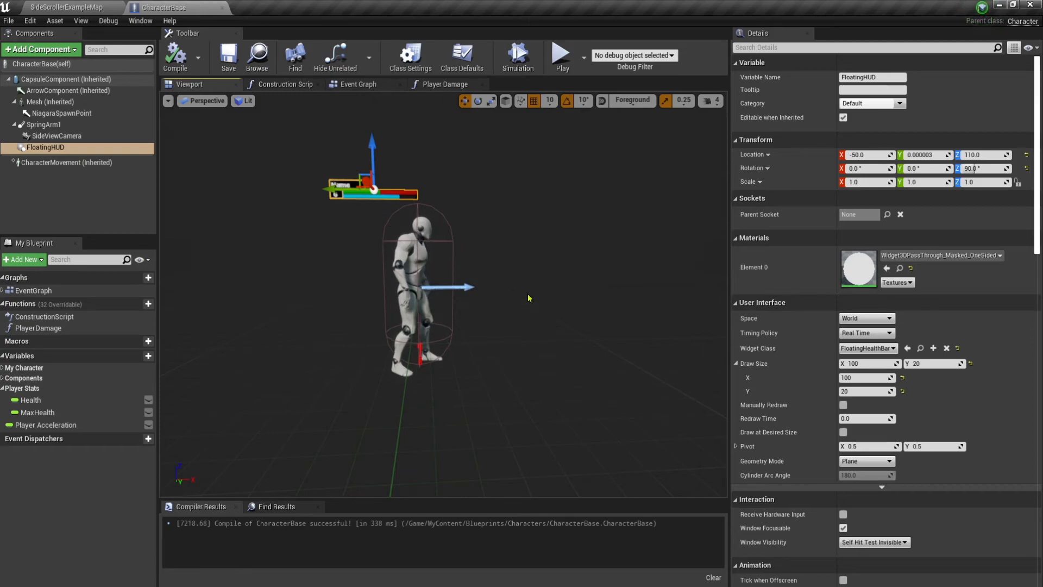
# Delete the Mesh, GetWorldTransform and Spawn System Attached nodes below the damage test from CharacterBase's Event Graph.
pyautogui.click(364, 86)
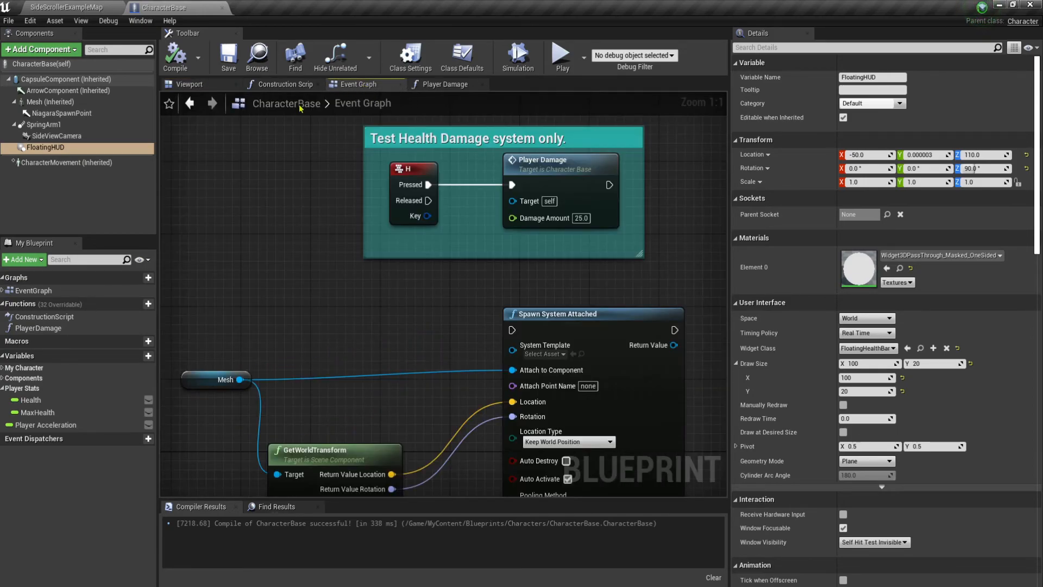
pyautogui.moveTo(411, 383); pyautogui.dragTo(343, 253, button='right')
pyautogui.scroll(-4, 343, 254)
pyautogui.moveTo(400, 369); pyautogui.dragTo(457, 497, button='right')
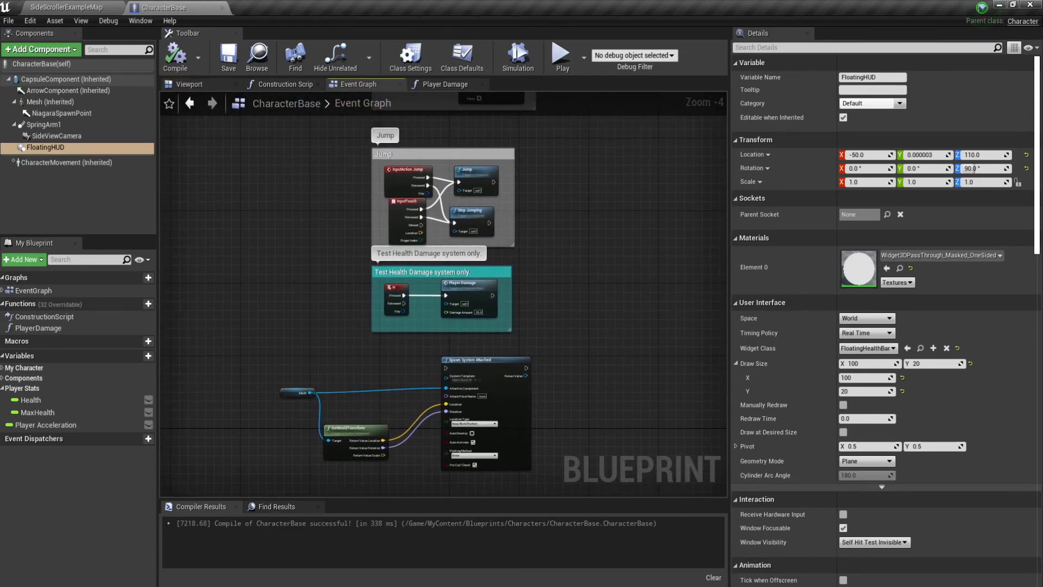
pyautogui.moveTo(291, 474); pyautogui.dragTo(484, 372)
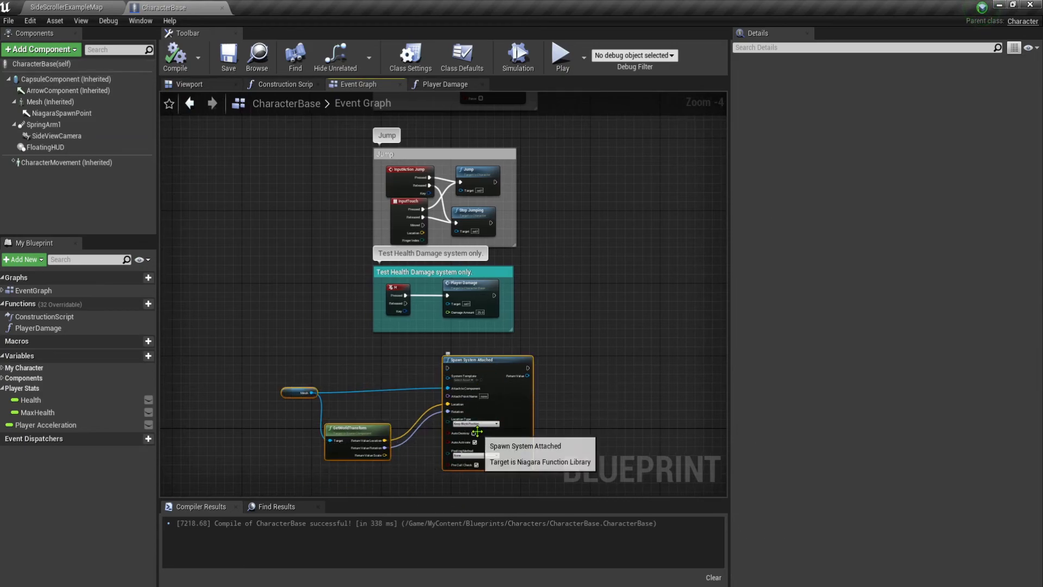
pyautogui.press('Delete')
pyautogui.moveTo(310, 349); pyautogui.dragTo(222, 473, button='right')
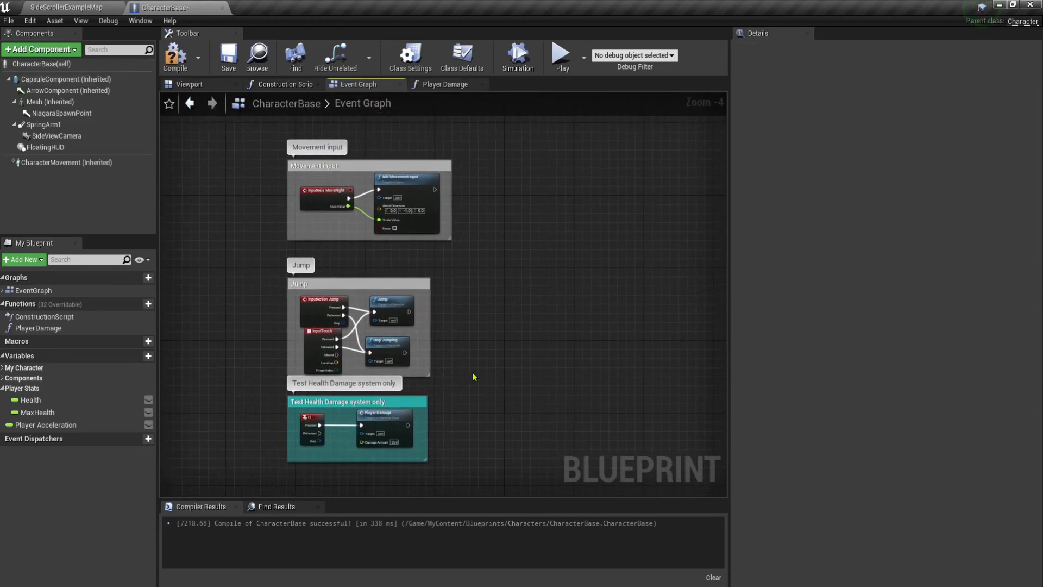
pyautogui.moveTo(474, 376); pyautogui.dragTo(460, 380, button='right')
# Create a function named FloatingHUDFaceCamera in the CharacterBase blueprint.
pyautogui.moveTo(59, 358)
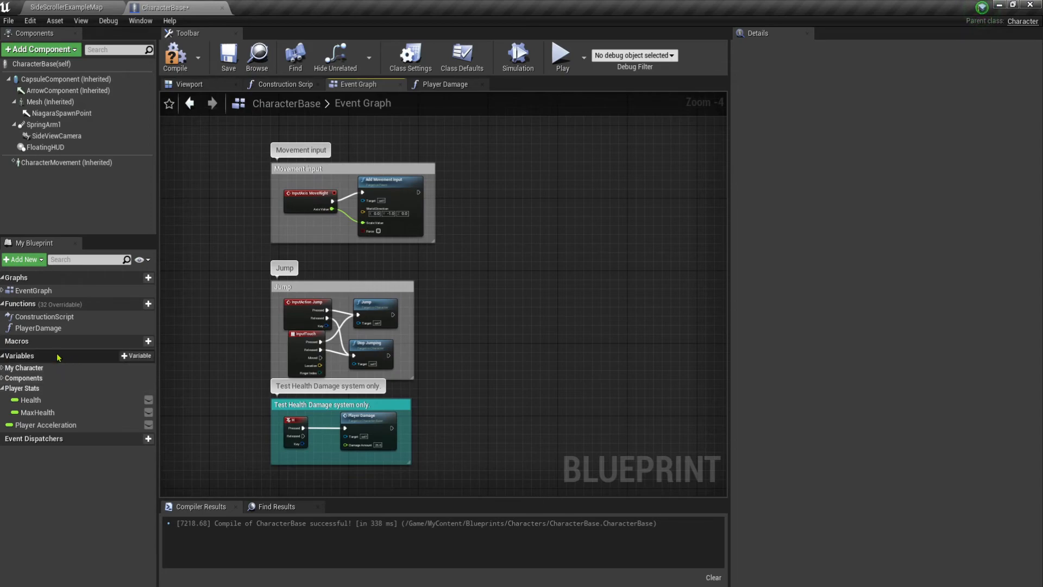
pyautogui.moveTo(131, 308)
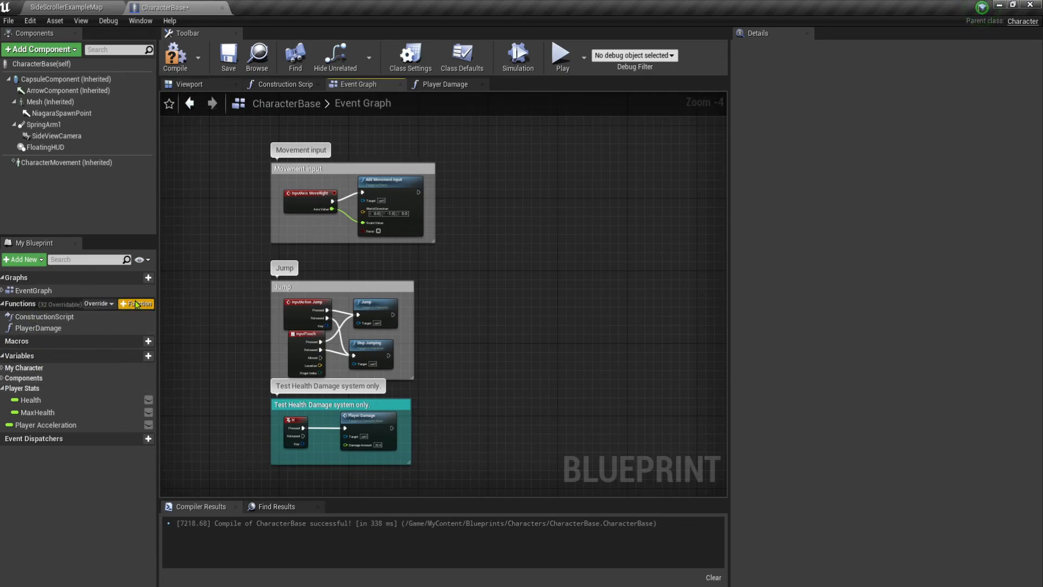
pyautogui.click(136, 305)
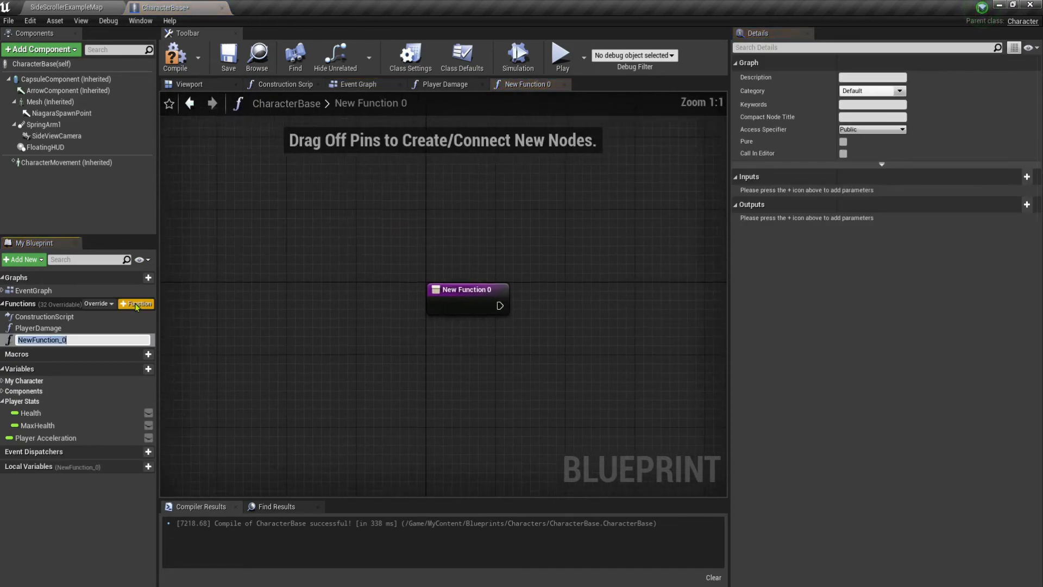
pyautogui.write('Floating')
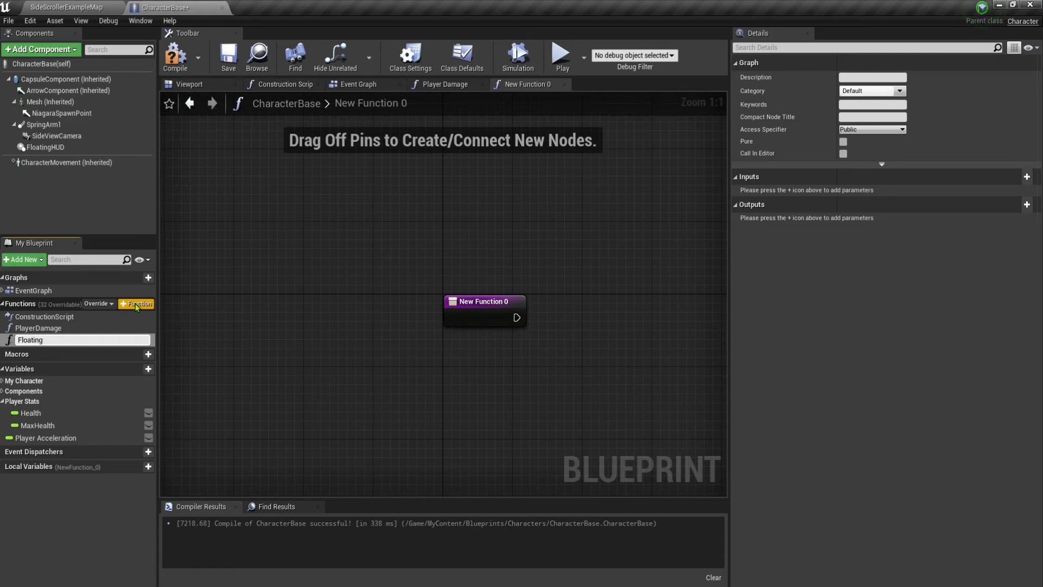
pyautogui.write('HUDFaceCamer')
pyautogui.write('aceCamer')
pyautogui.press('Return')
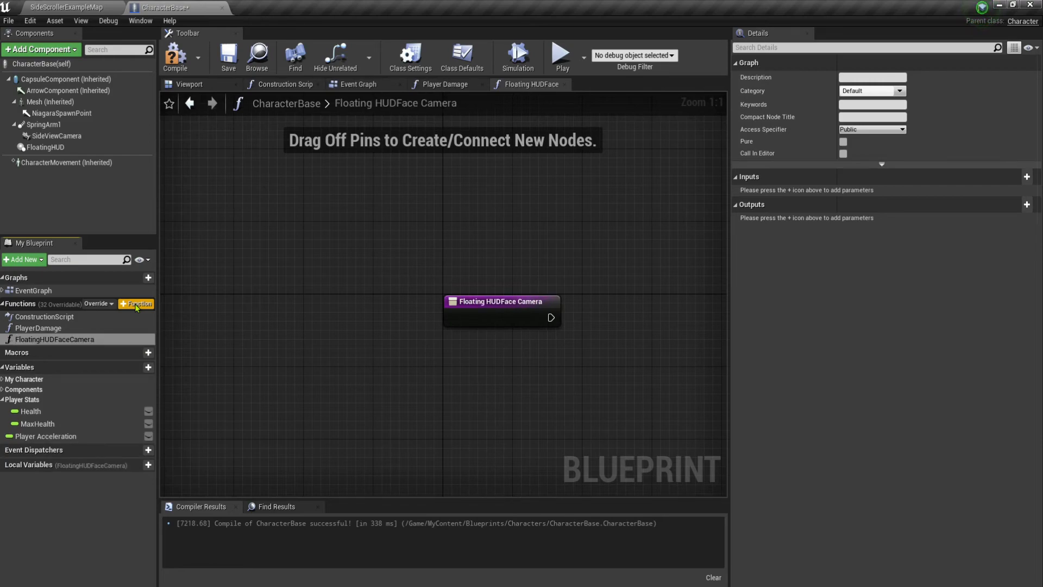
# Add a Find Look at Rotation node and a FloatingHUD reference to the FloatingHUDFaceCamera function graph.
pyautogui.moveTo(493, 362); pyautogui.dragTo(333, 301, button='right')
pyautogui.moveTo(289, 333); pyautogui.dragTo(302, 326, button='right')
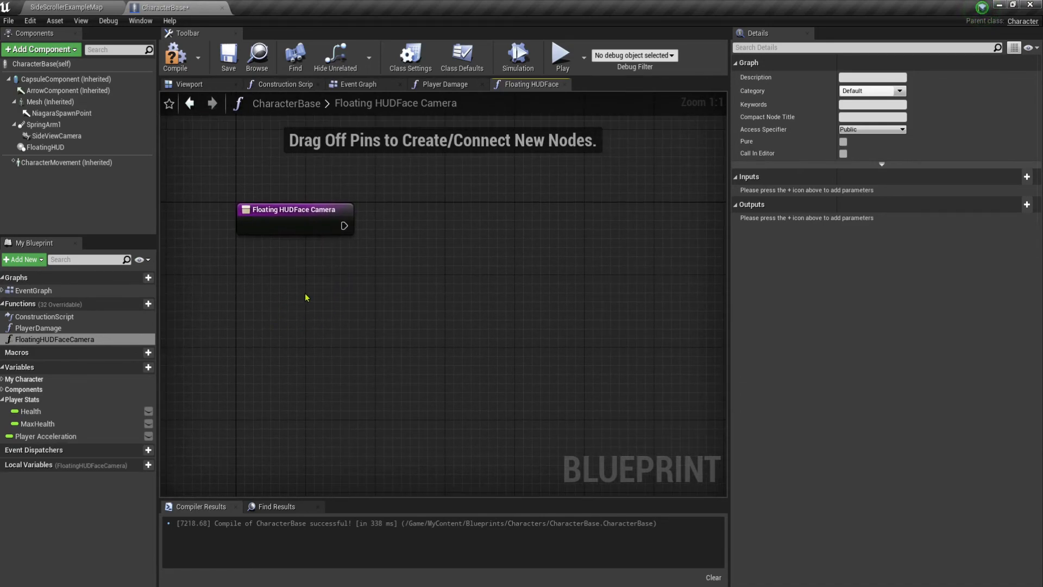
pyautogui.rightClick(313, 299)
pyautogui.write('fo')
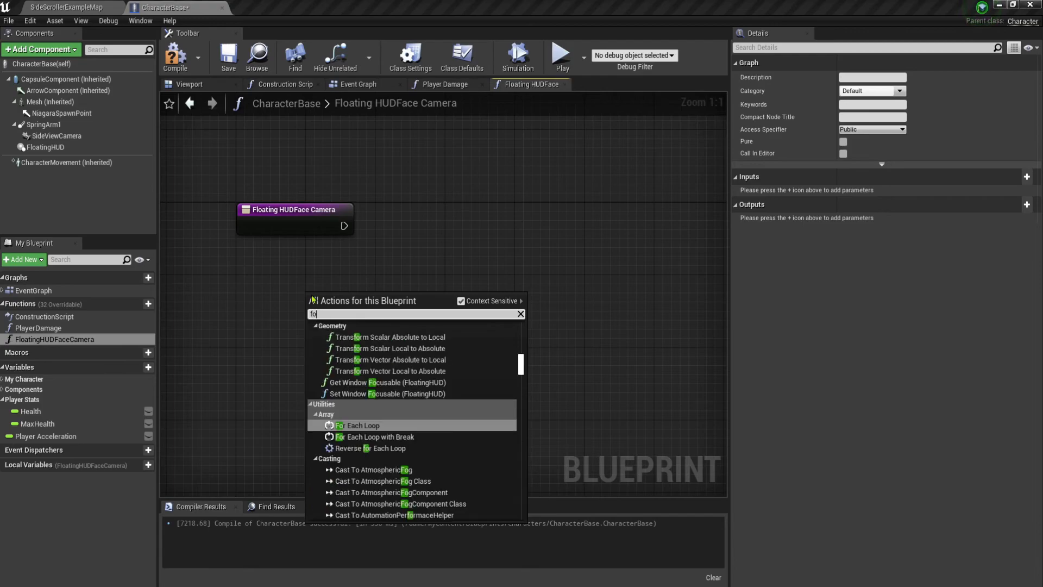
pyautogui.write('ind')
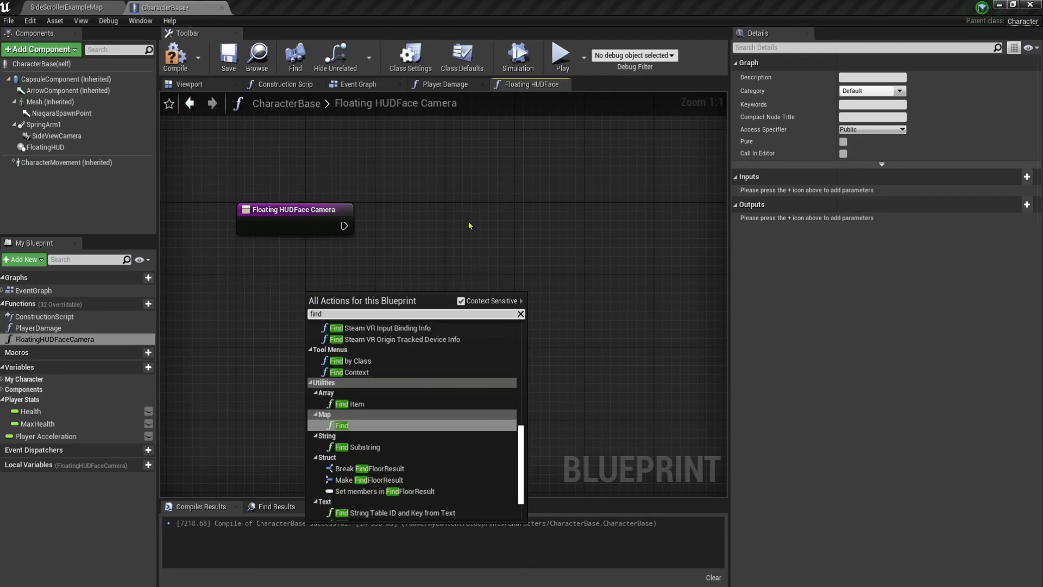
pyautogui.write(' look')
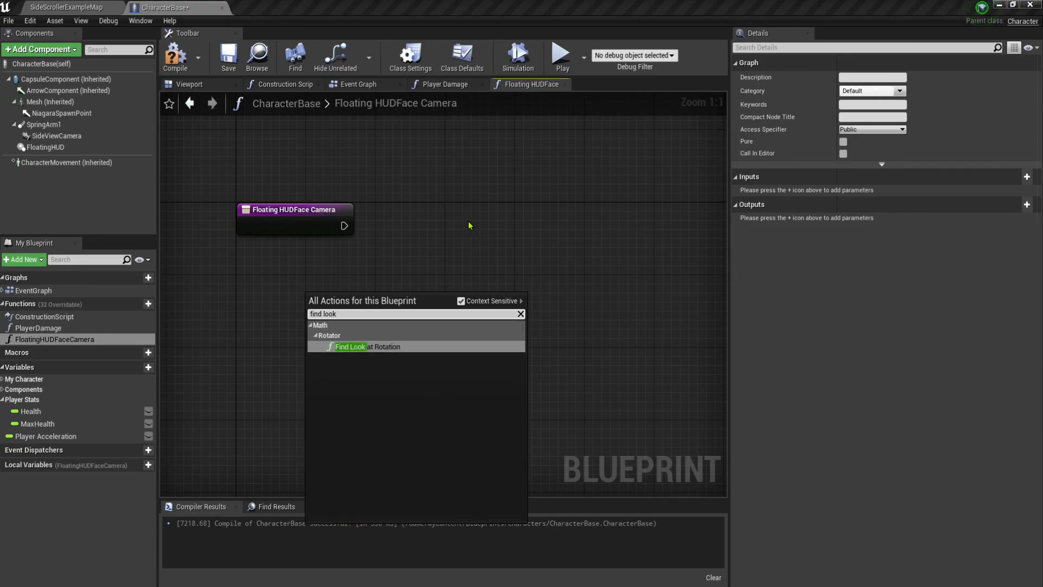
pyautogui.click(369, 348)
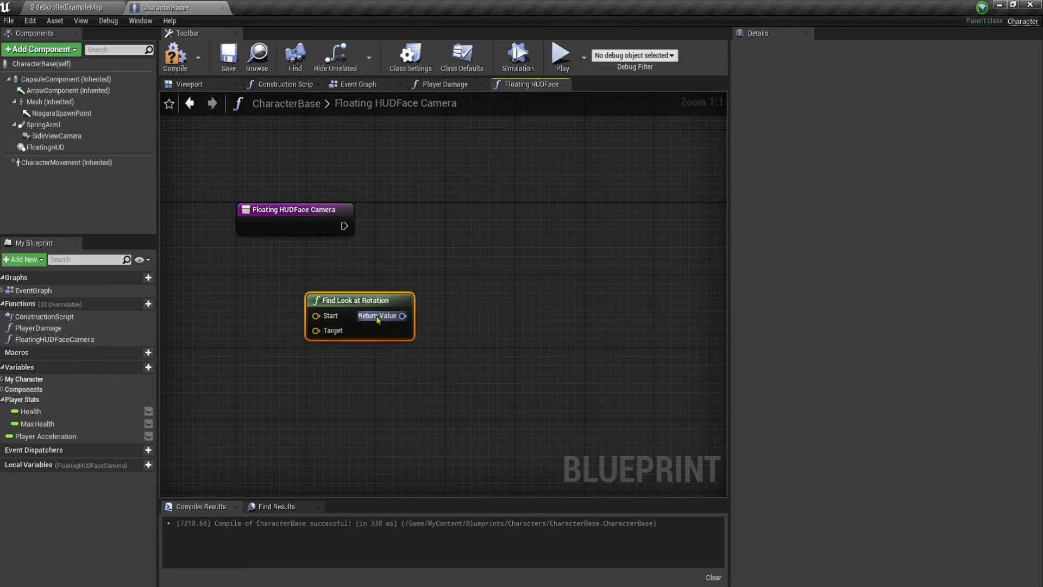
pyautogui.moveTo(377, 320); pyautogui.dragTo(413, 320)
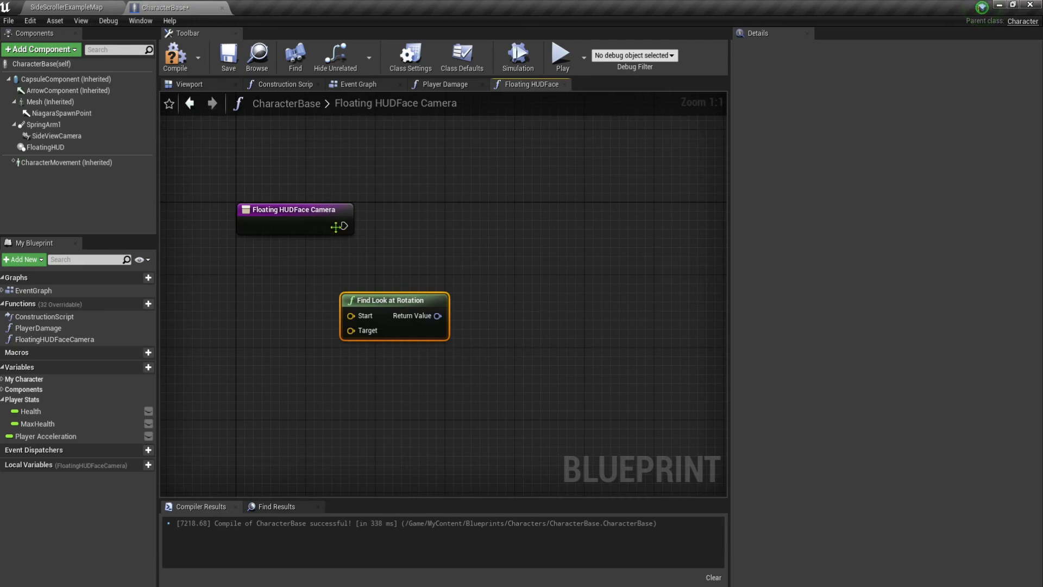
pyautogui.moveTo(311, 314); pyautogui.dragTo(351, 331, button='right')
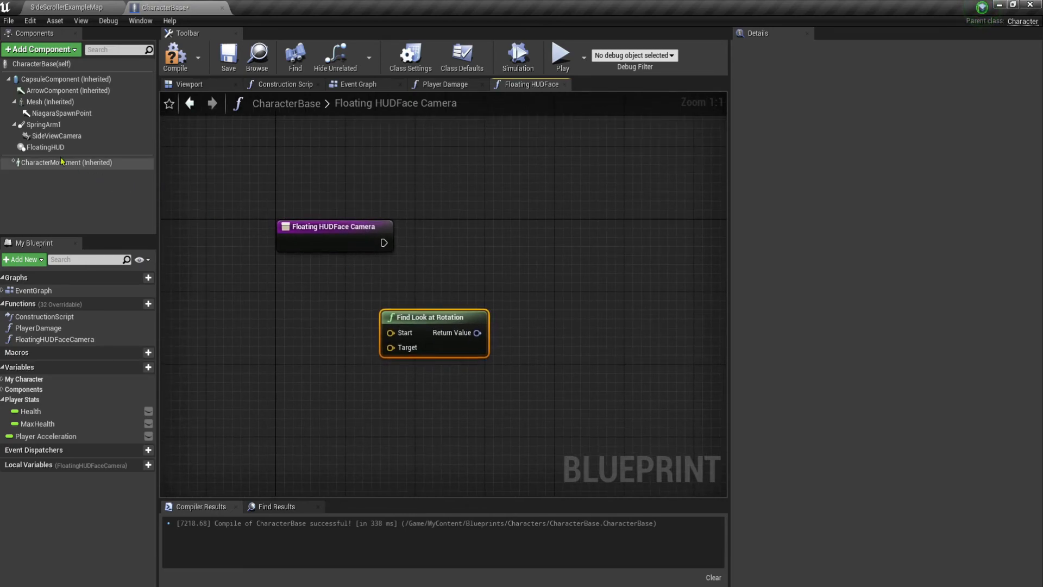
pyautogui.moveTo(45, 148); pyautogui.dragTo(198, 296)
pyautogui.moveTo(195, 300); pyautogui.dragTo(373, 291, button='right')
pyautogui.moveTo(372, 291); pyautogui.dragTo(428, 324)
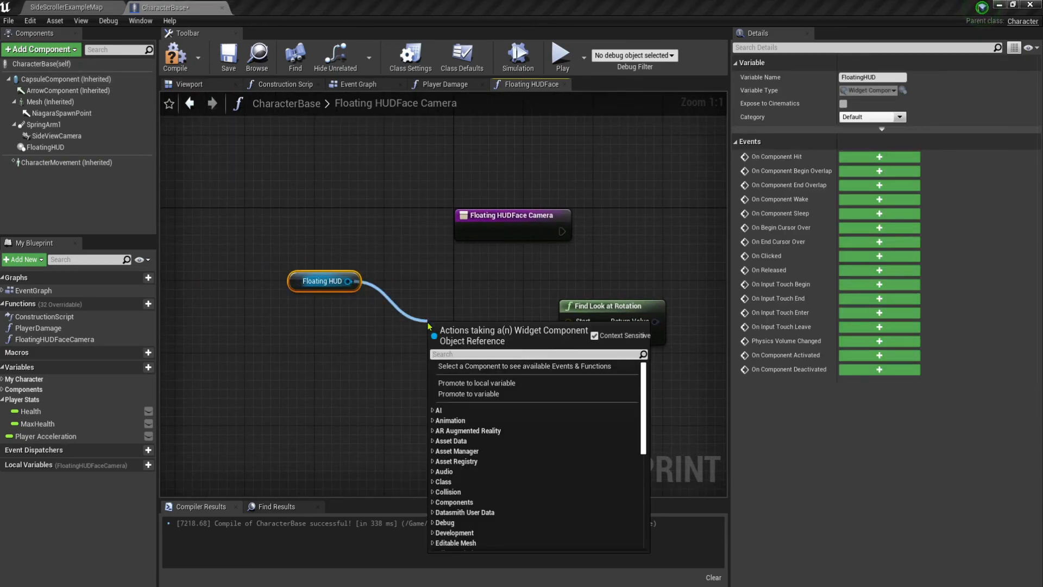
pyautogui.write('get world')
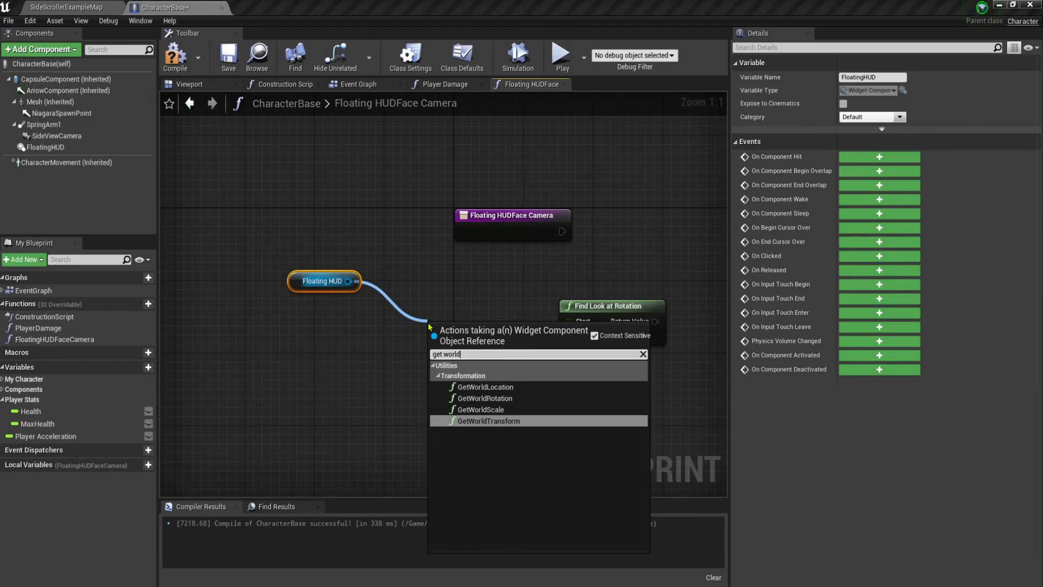
pyautogui.click(514, 399)
pyautogui.moveTo(474, 329)
pyautogui.mouseDown()
pyautogui.moveTo(439, 293)
pyautogui.moveTo(491, 327)
pyautogui.mouseUp()
pyautogui.click(612, 311)
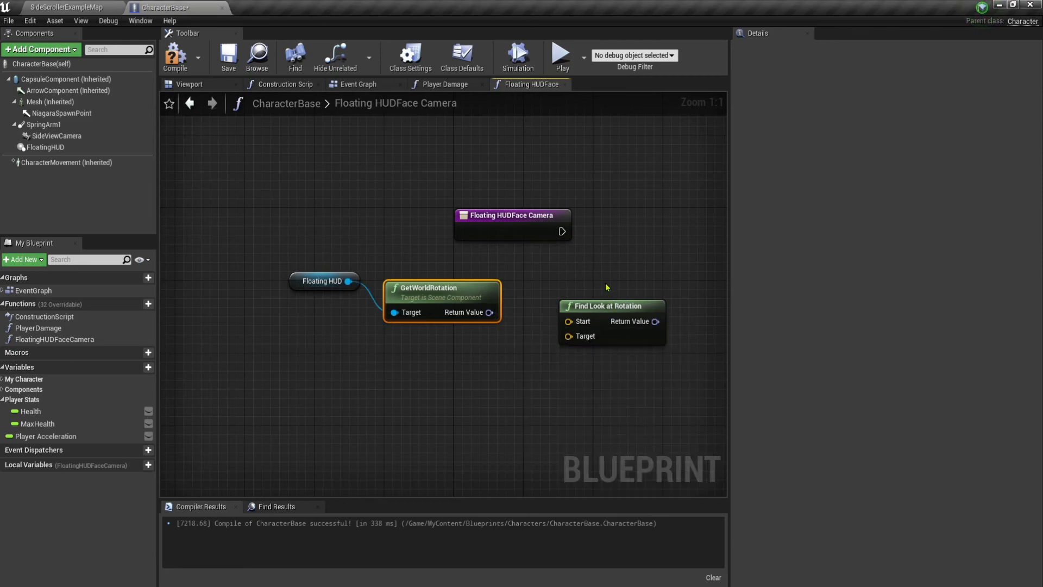
pyautogui.moveTo(609, 311); pyautogui.dragTo(625, 301)
pyautogui.click(430, 296)
pyautogui.press('Delete')
# Add a GetWorldLocation node to the FloatingHUD reference and connect its Return Value to Find Look at Rotation's Start input.
pyautogui.moveTo(444, 387); pyautogui.dragTo(406, 373, button='right')
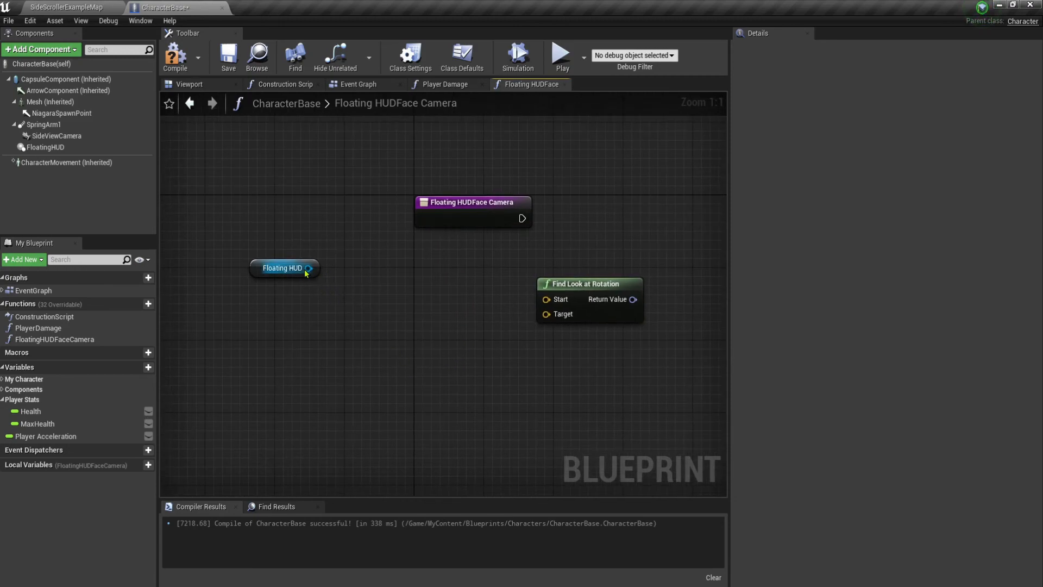
pyautogui.moveTo(308, 268); pyautogui.dragTo(359, 298)
pyautogui.write('g')
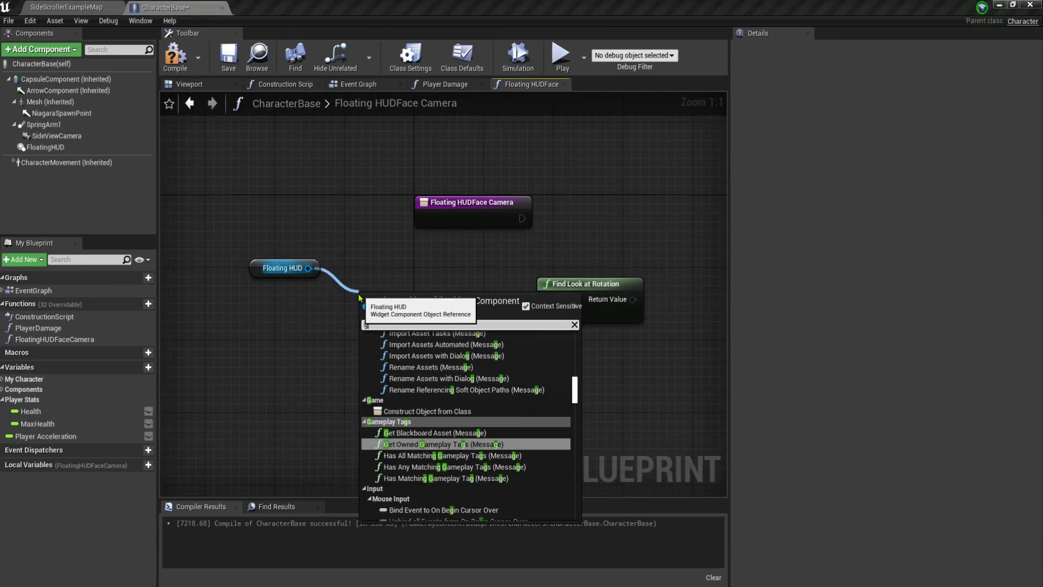
pyautogui.write('et world')
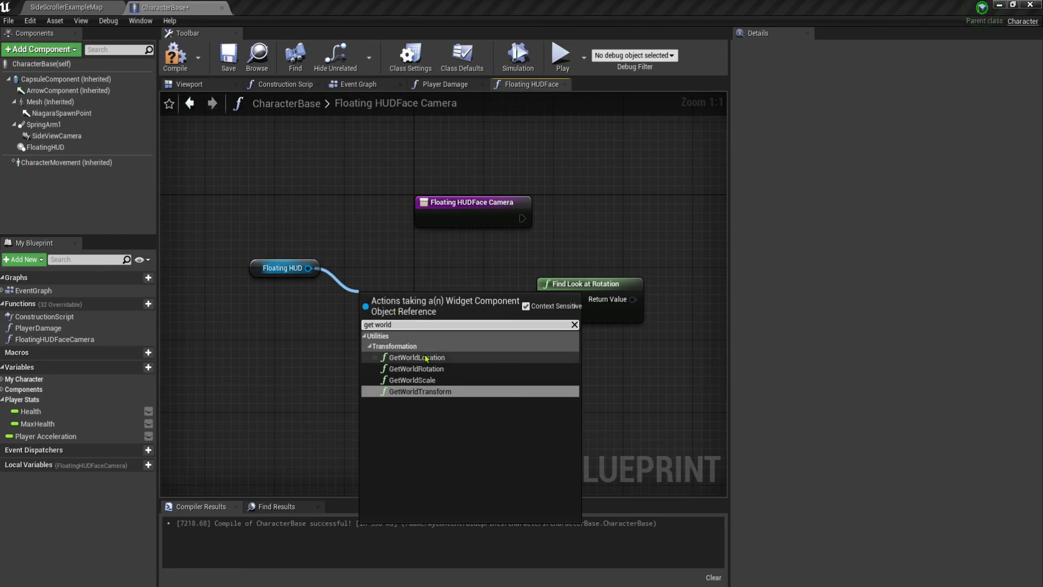
pyautogui.click(427, 358)
pyautogui.moveTo(428, 309); pyautogui.dragTo(547, 300)
pyautogui.moveTo(430, 274); pyautogui.dragTo(465, 274)
pyautogui.moveTo(407, 352); pyautogui.dragTo(433, 340, button='right')
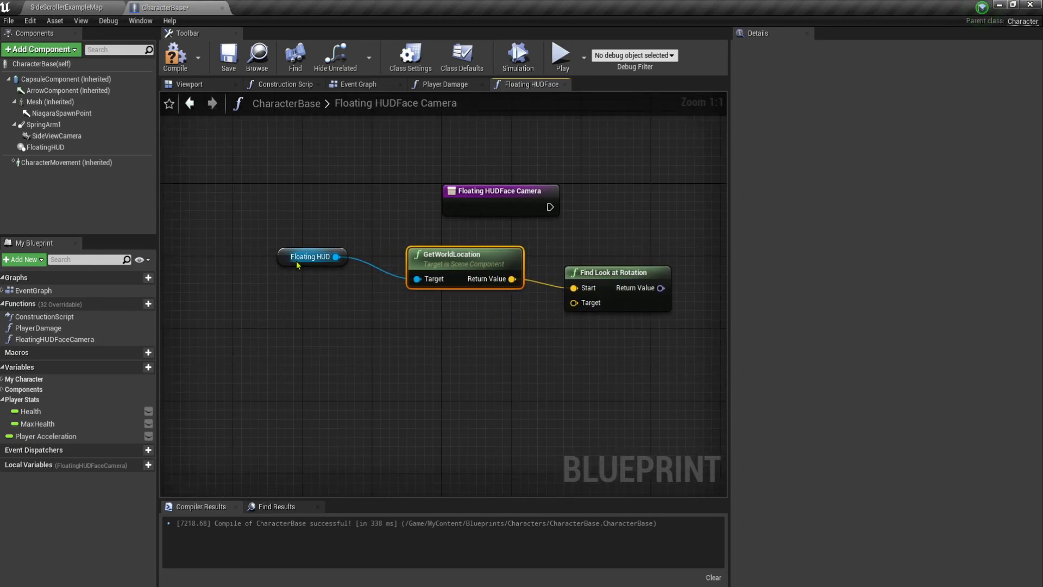
pyautogui.moveTo(292, 269); pyautogui.dragTo(310, 270)
# Add a SideViewCamera reference and feed its world location, using a copied GetWorldLocation node, into Find Look at Rotation's Target input.
pyautogui.moveTo(310, 269); pyautogui.dragTo(296, 239, button='right')
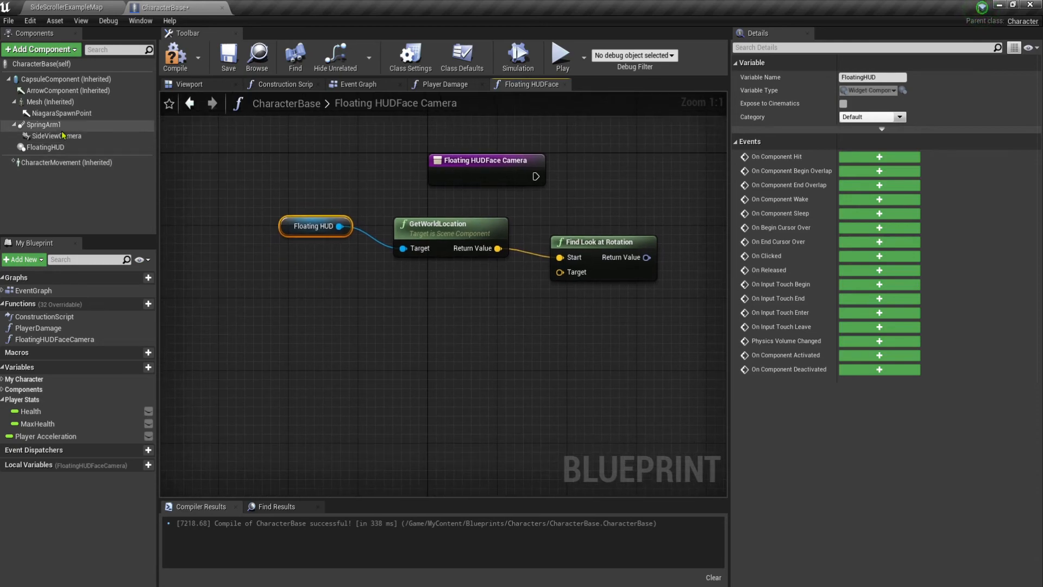
pyautogui.moveTo(56, 136); pyautogui.dragTo(291, 314)
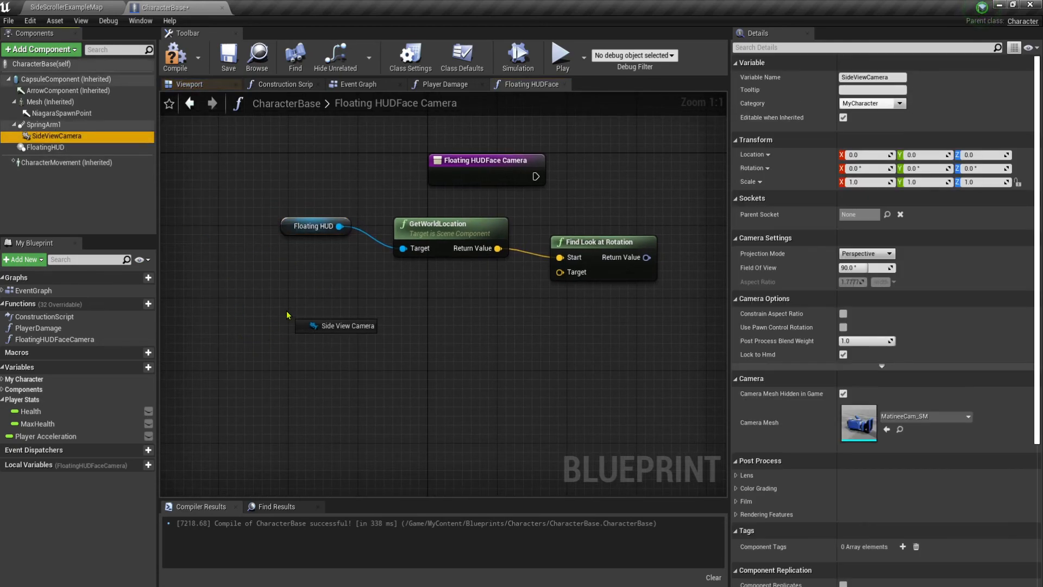
pyautogui.click(315, 317)
pyautogui.click(416, 238)
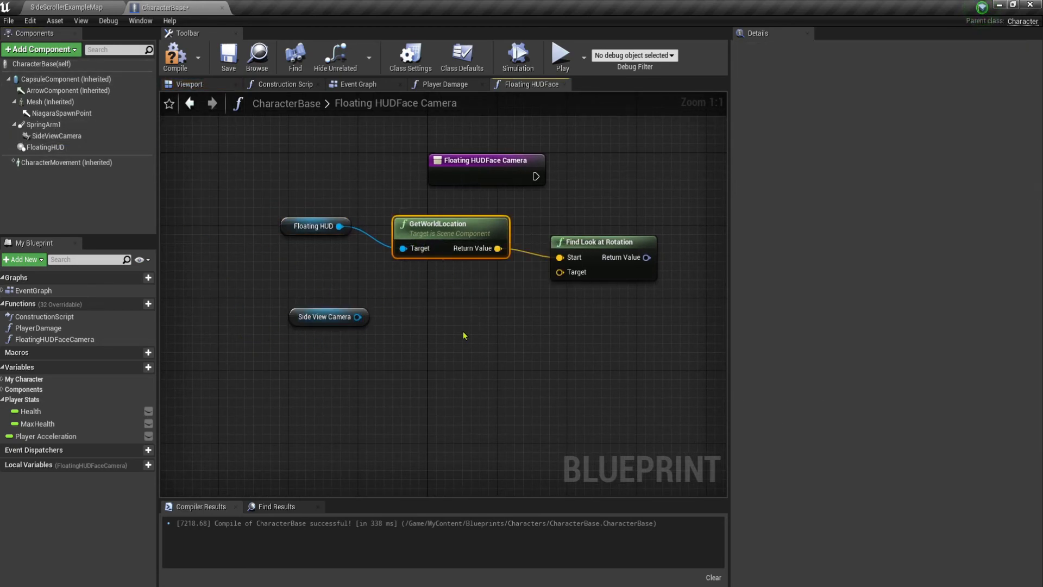
pyautogui.hotkey('ctrl', 'c')
pyautogui.hotkey('ctrl', 'v')
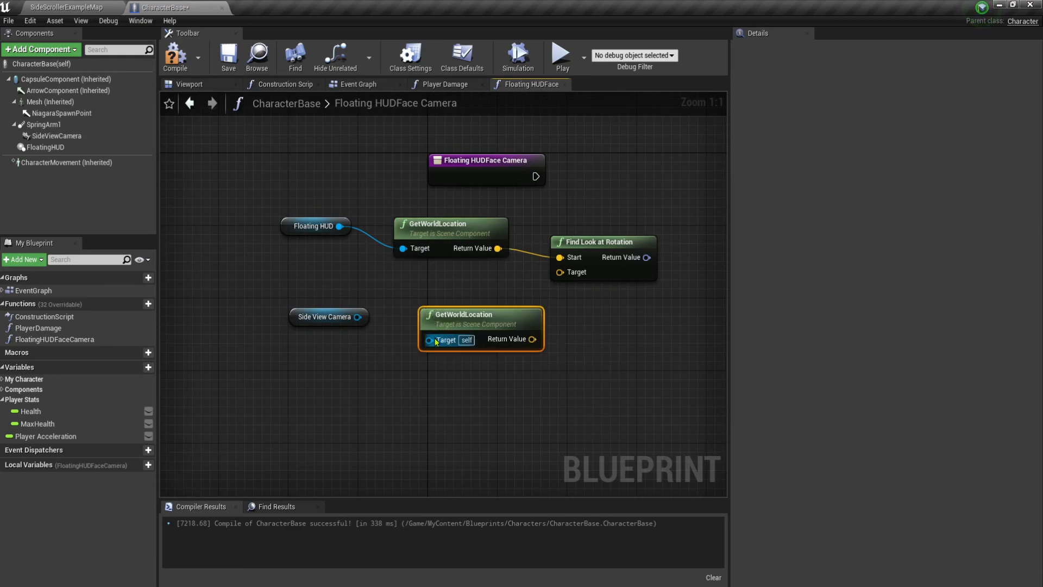
pyautogui.moveTo(429, 338); pyautogui.dragTo(357, 317)
pyautogui.moveTo(463, 324); pyautogui.dragTo(428, 315)
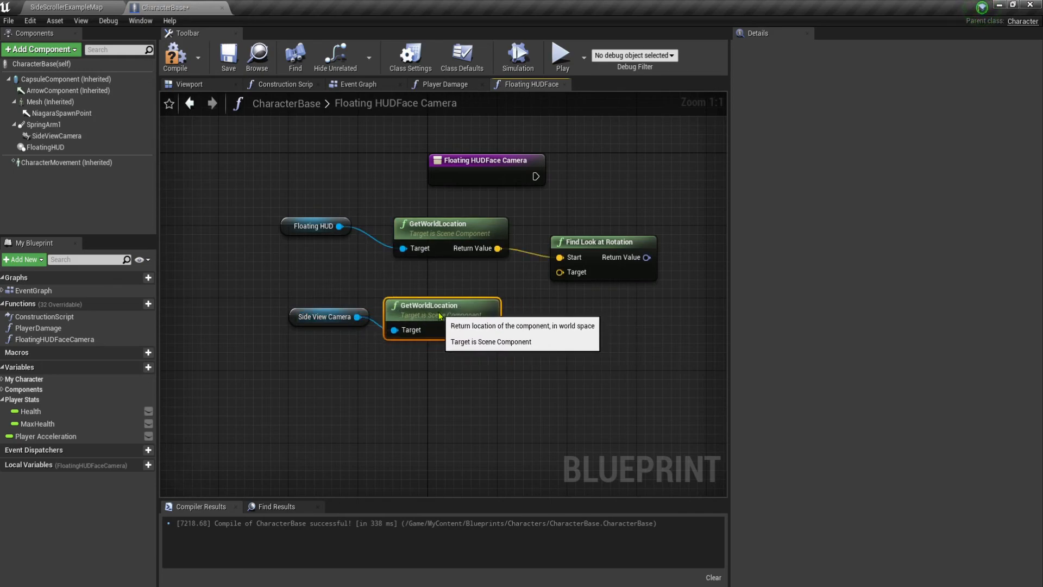
pyautogui.moveTo(489, 330); pyautogui.dragTo(560, 274)
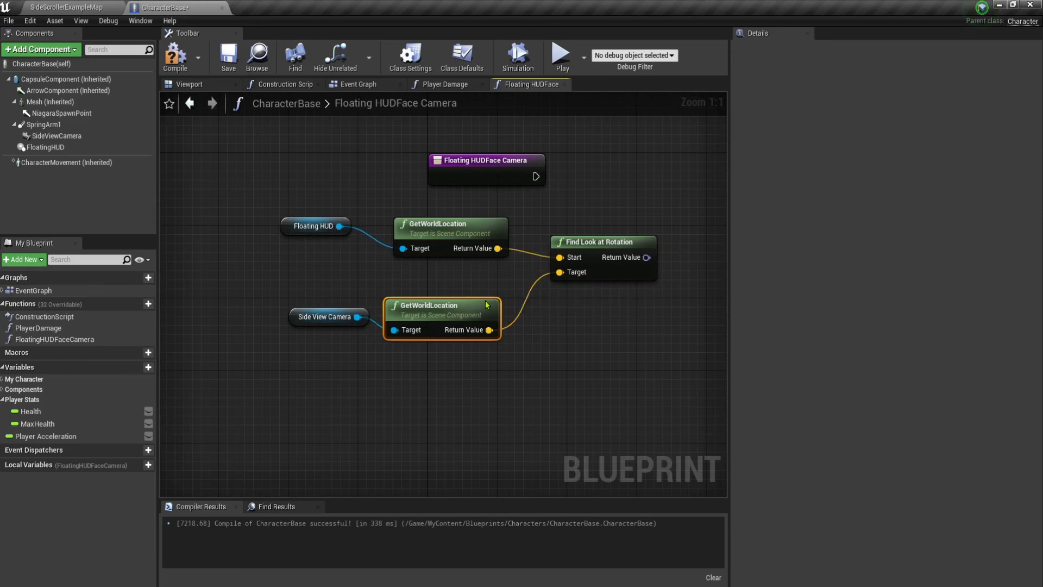
pyautogui.moveTo(429, 307); pyautogui.dragTo(447, 307)
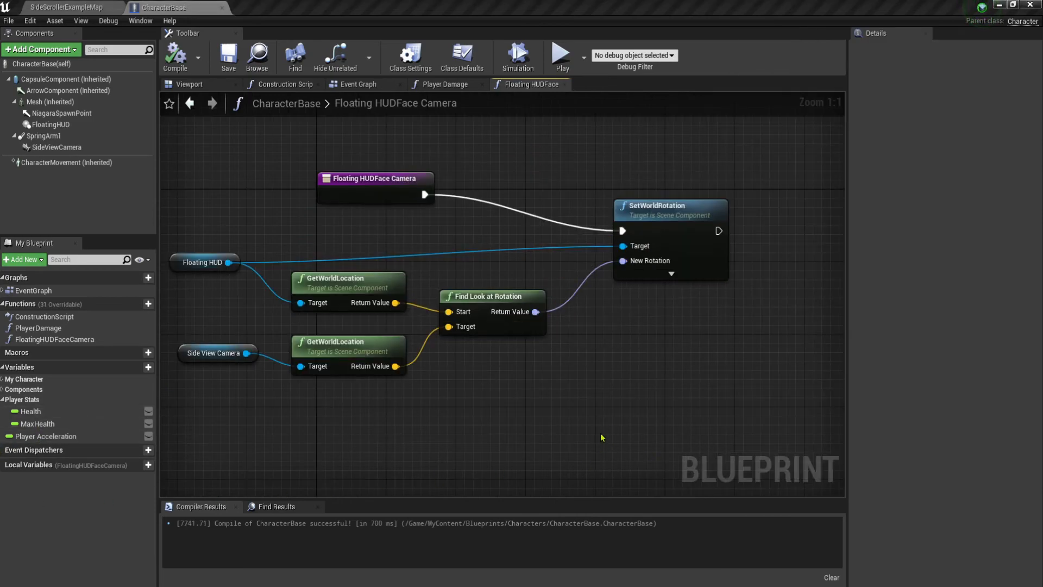
# Add a Return Node connected to the execution output of SetWorldRotation in the FloatingHUDFaceCamera function.
pyautogui.moveTo(601, 437); pyautogui.dragTo(492, 424, button='right')
pyautogui.moveTo(567, 391); pyautogui.dragTo(549, 408, button='right')
pyautogui.moveTo(543, 261); pyautogui.dragTo(620, 257)
pyautogui.write('re')
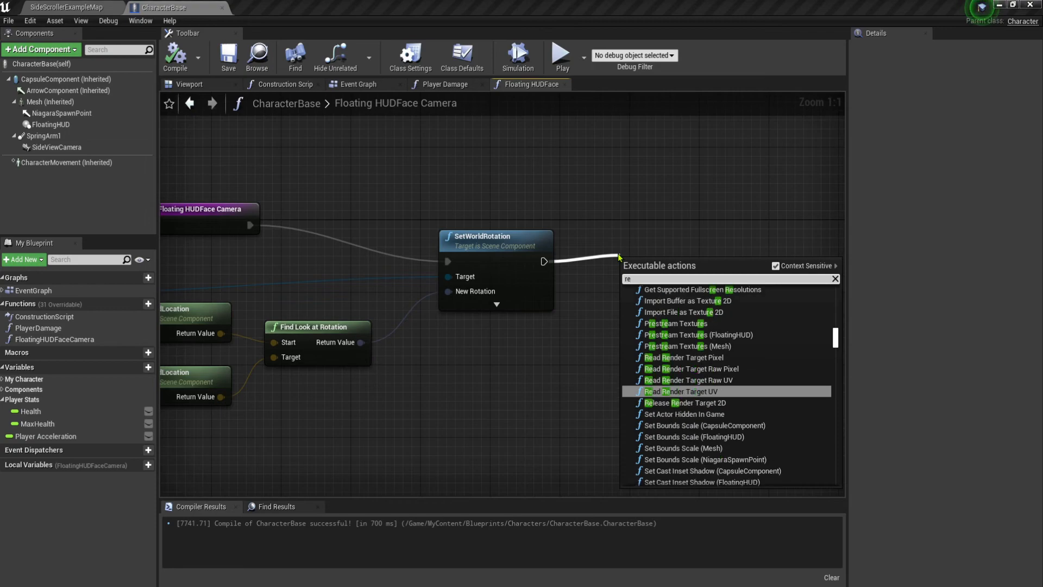
pyautogui.write('turn')
pyautogui.press('Return')
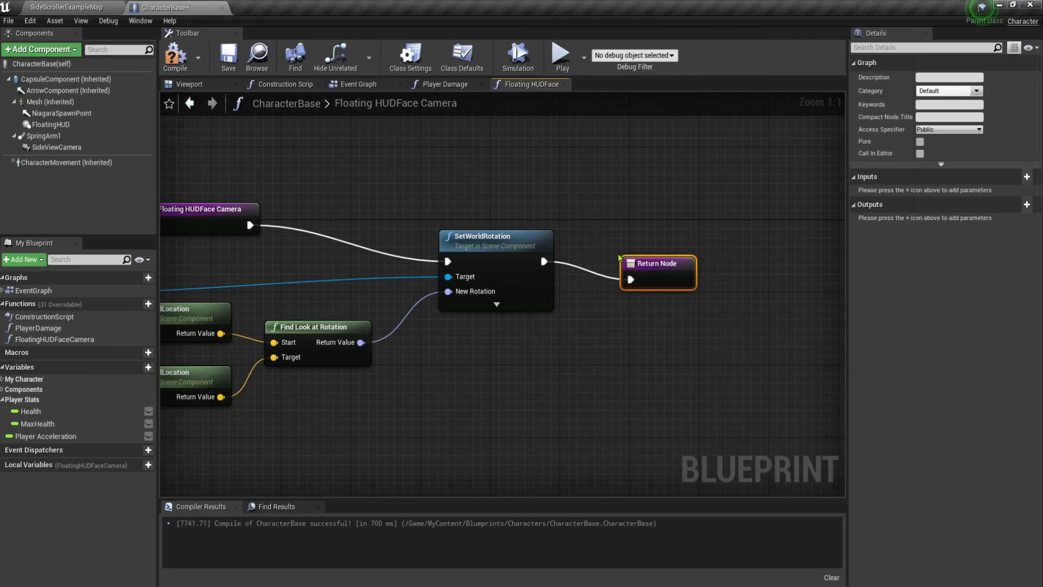
pyautogui.moveTo(451, 396); pyautogui.dragTo(592, 362, button='right')
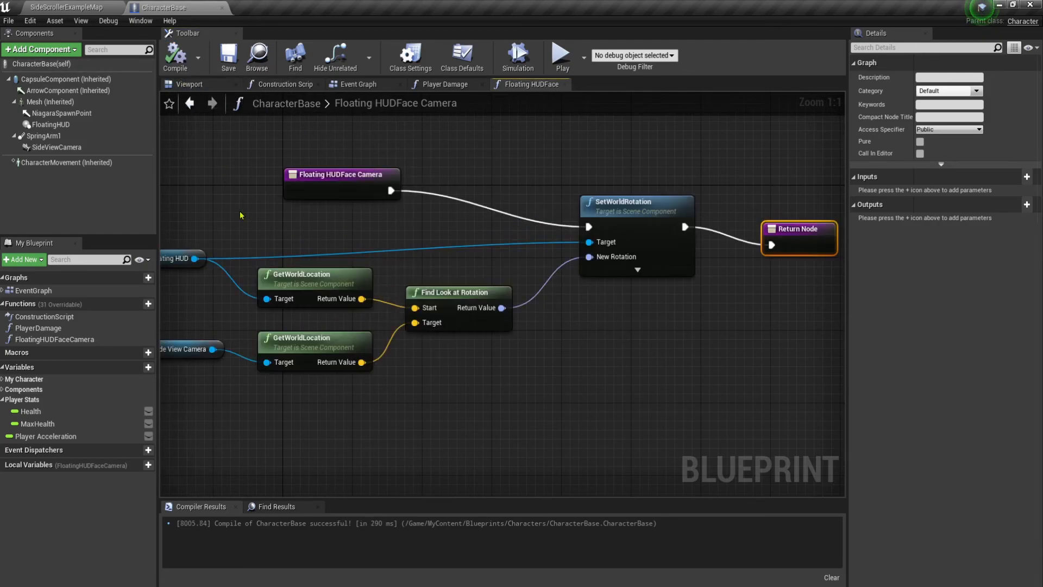
# Play-test the SideScrollerExampleMap level, running the character both ways to check how the floating health bar faces the camera.
pyautogui.click(66, 7)
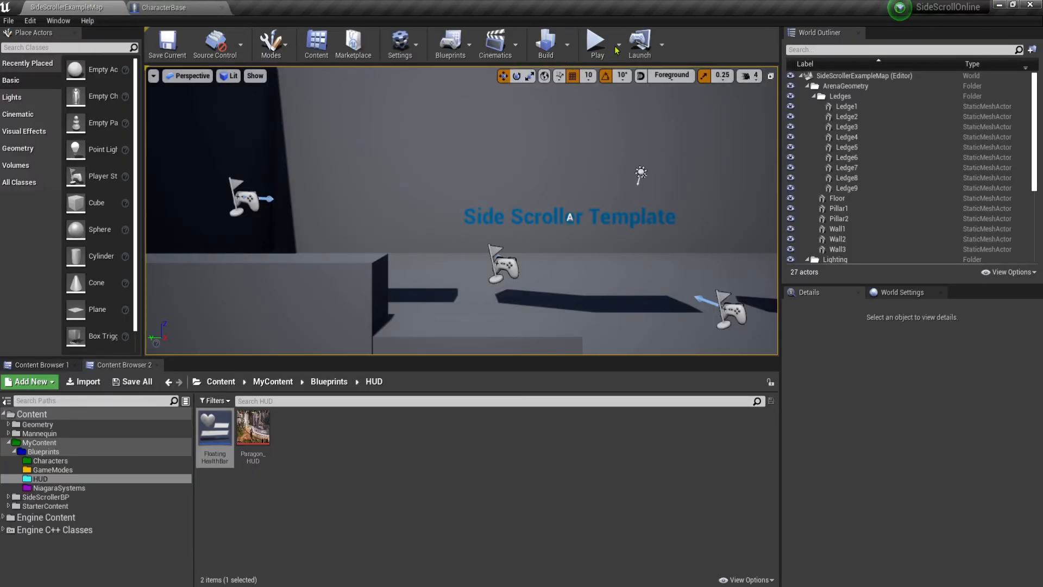
pyautogui.click(598, 43)
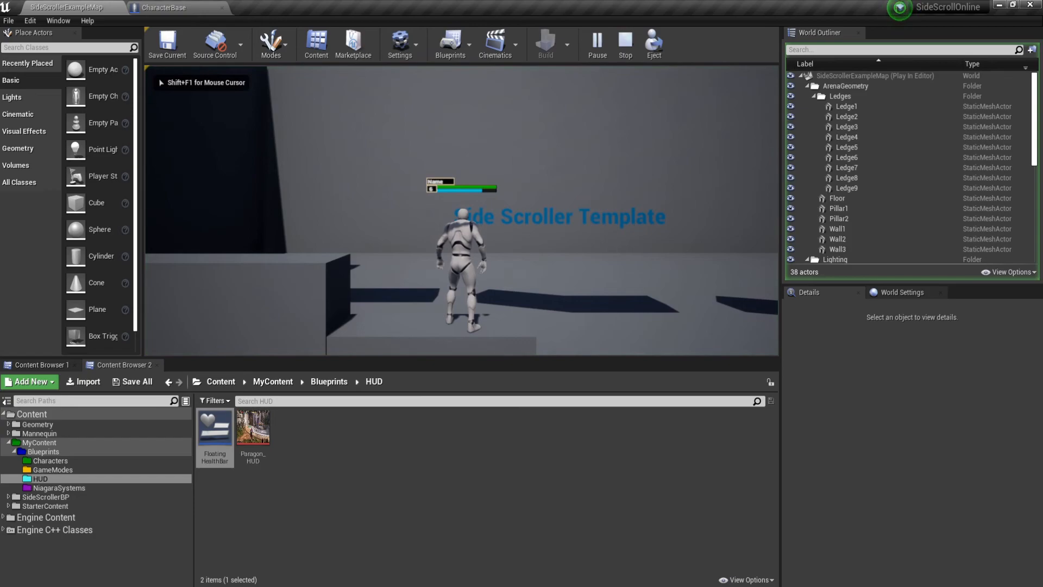
pyautogui.press('d')
pyautogui.press('a')
pyautogui.press('d')
pyautogui.press('a')
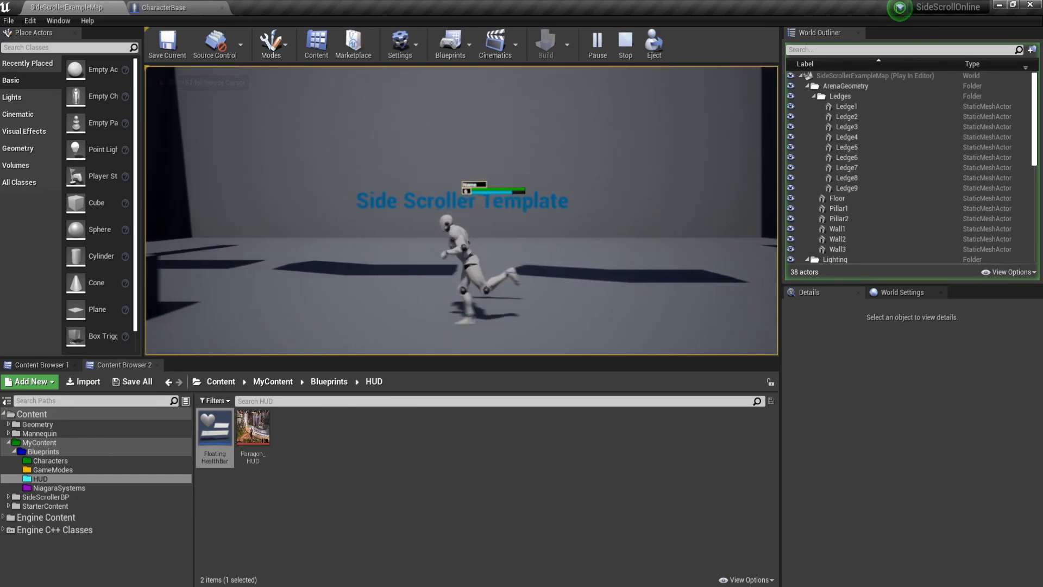
pyautogui.press('d')
pyautogui.press('a')
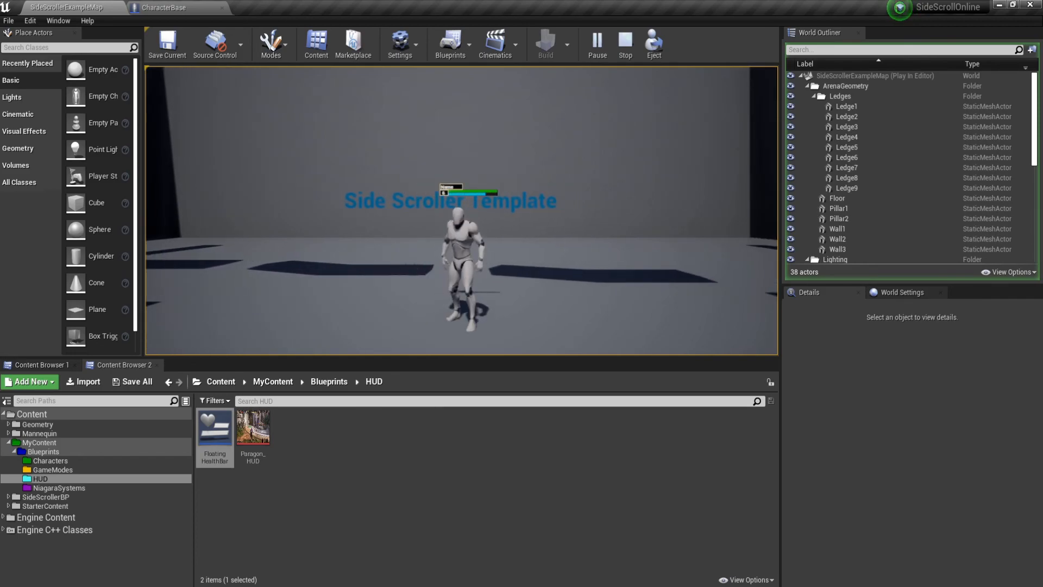
pyautogui.press('Escape')
# Center FloatingHUD over the CharacterBase character by setting its Y location to 0 in the Left view, compile, and restore the Perspective view.
pyautogui.click(163, 7)
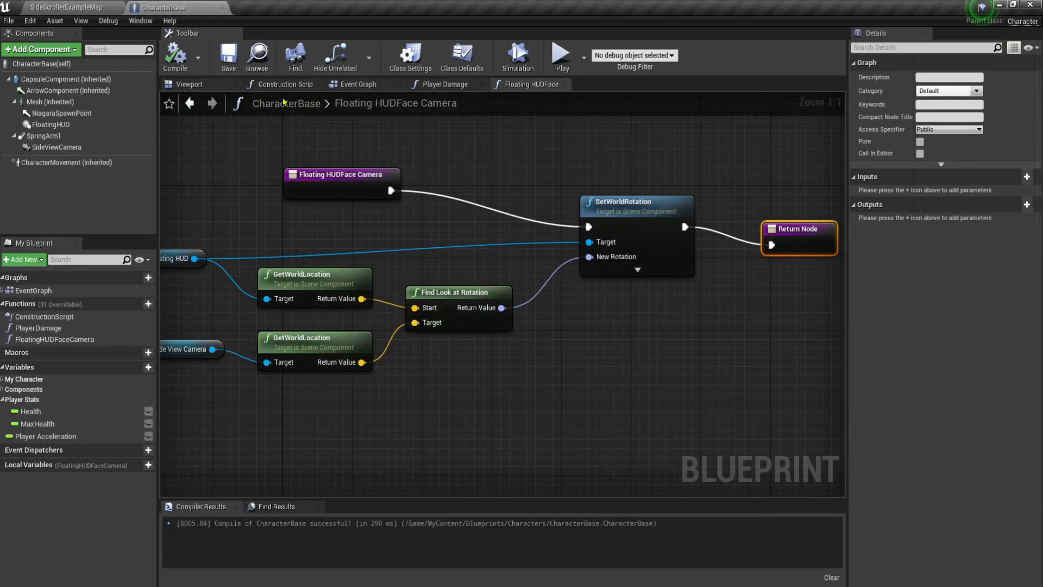
pyautogui.click(190, 84)
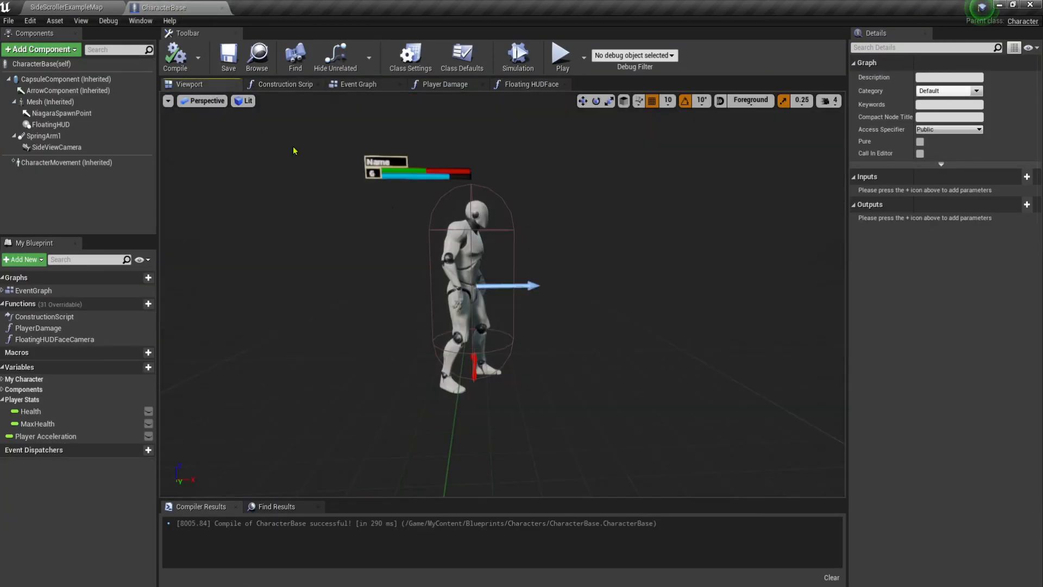
pyautogui.click(51, 124)
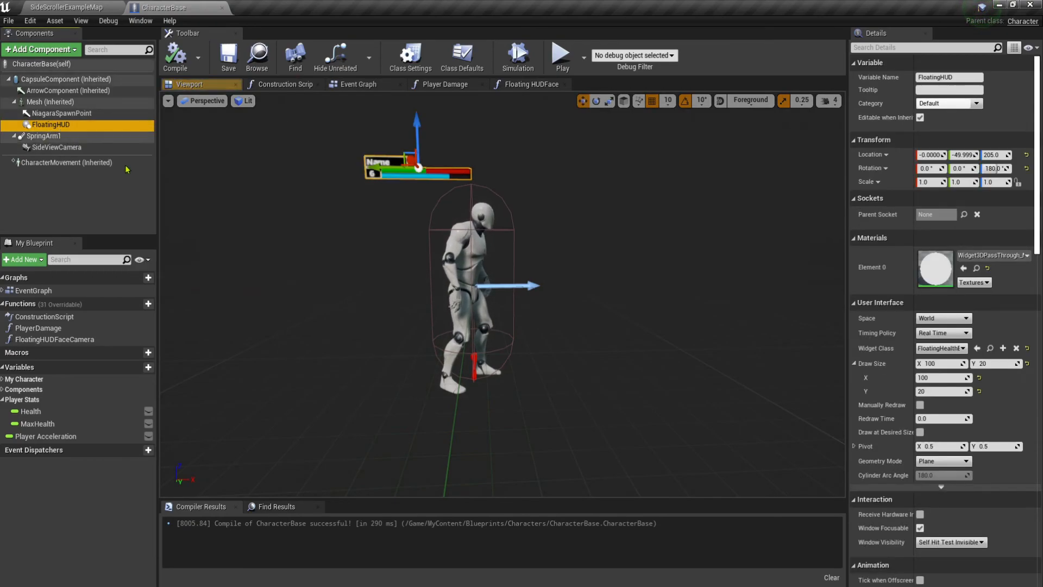
pyautogui.click(202, 100)
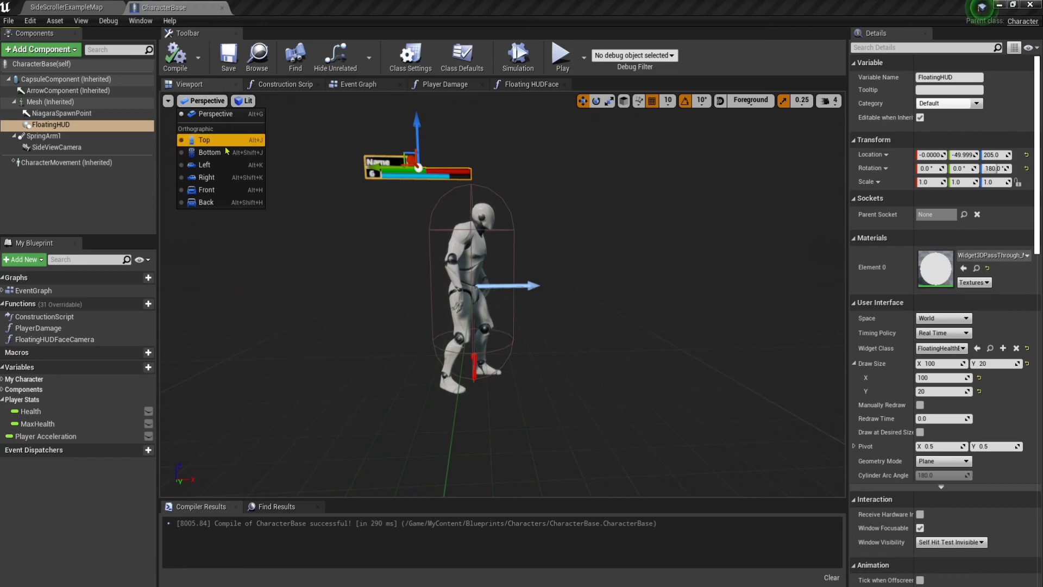
pyautogui.click(211, 190)
pyautogui.click(196, 100)
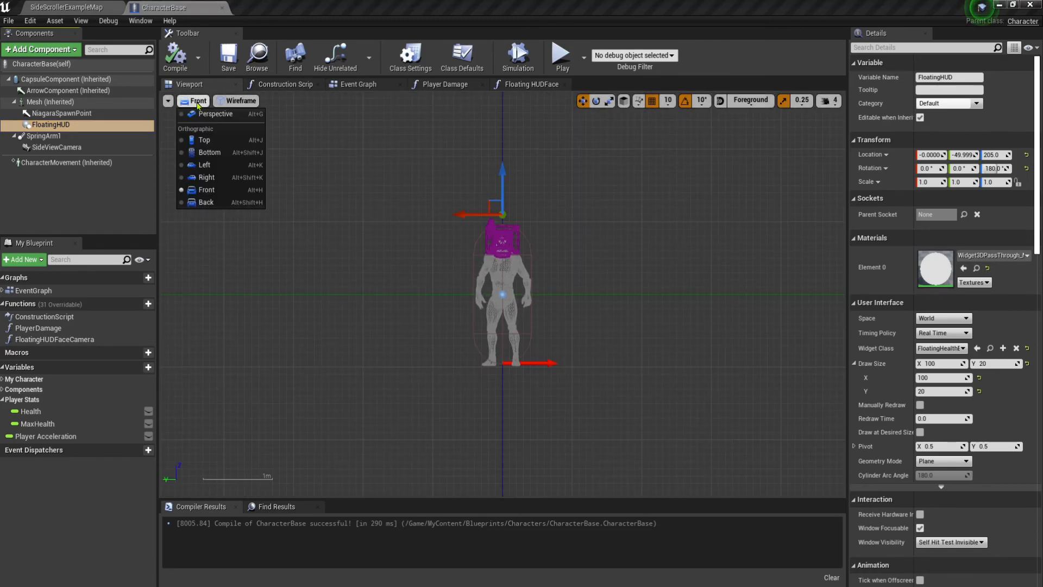
pyautogui.click(205, 165)
pyautogui.scroll(3, 561, 303)
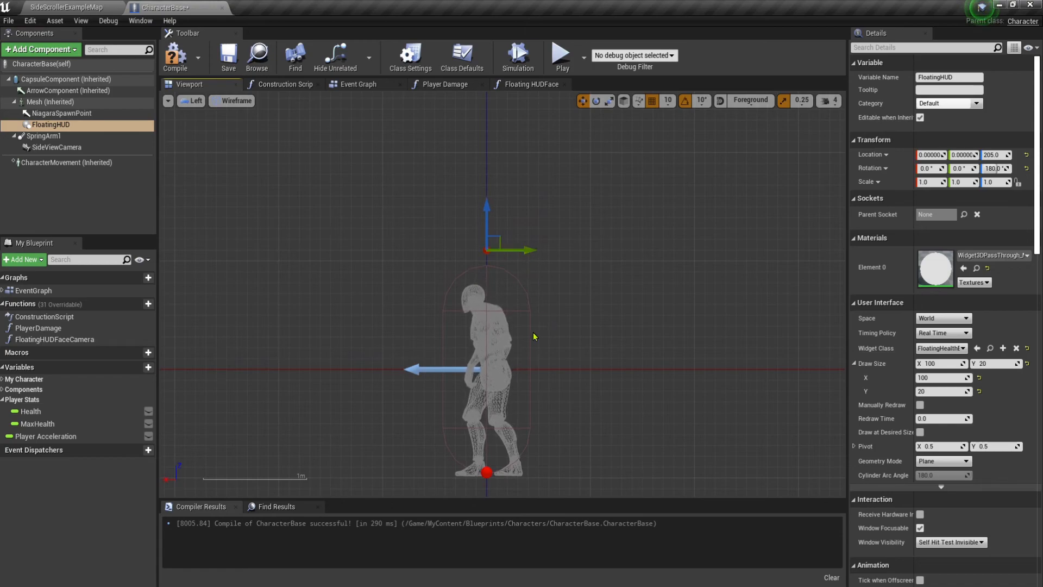
pyautogui.click(180, 64)
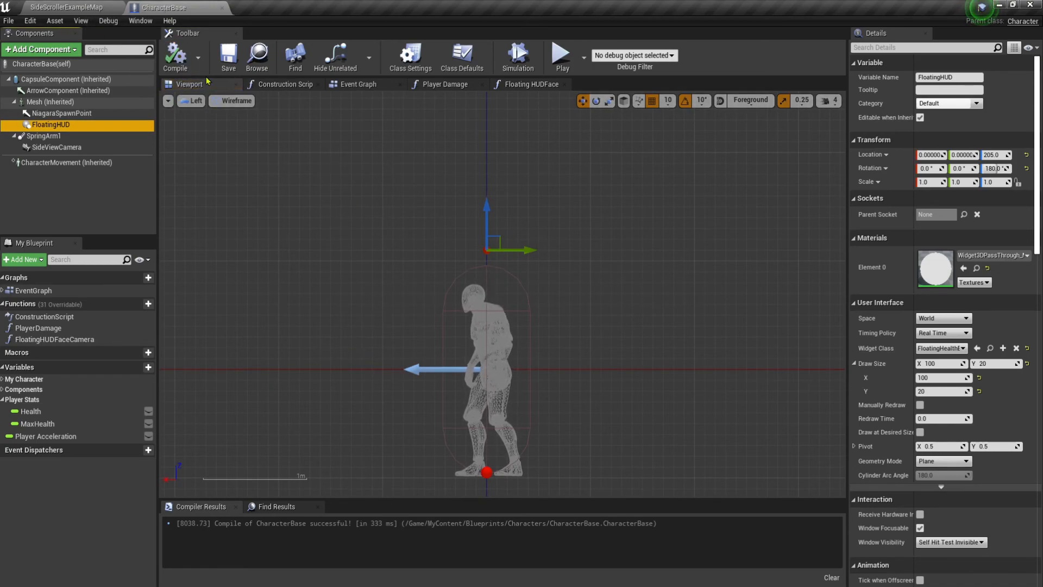
pyautogui.click(191, 100)
pyautogui.click(201, 108)
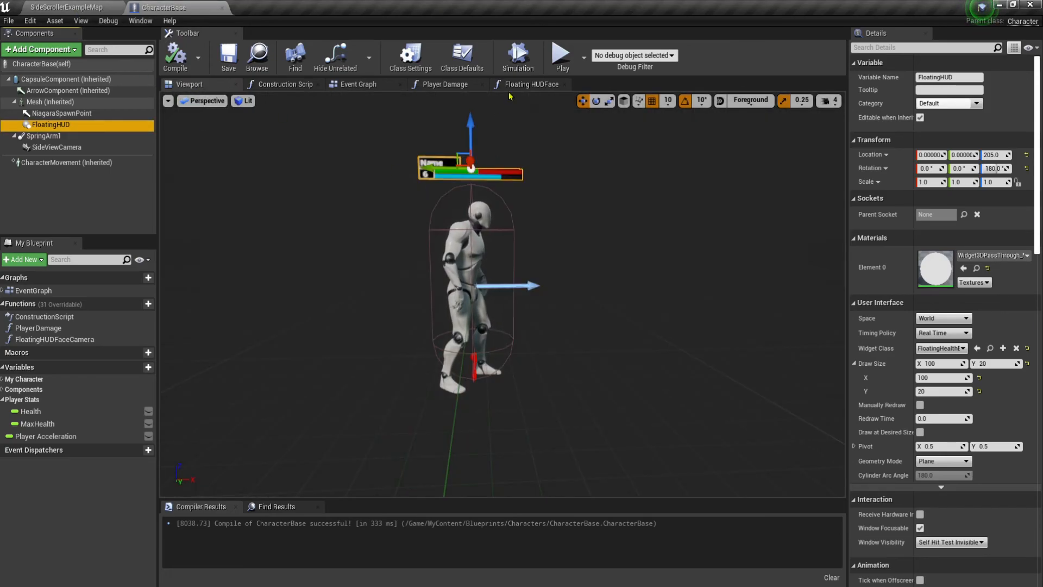
# Play-test from the CharacterBase blueprint, running and jumping in both directions to check the centered health bar.
pyautogui.click(561, 54)
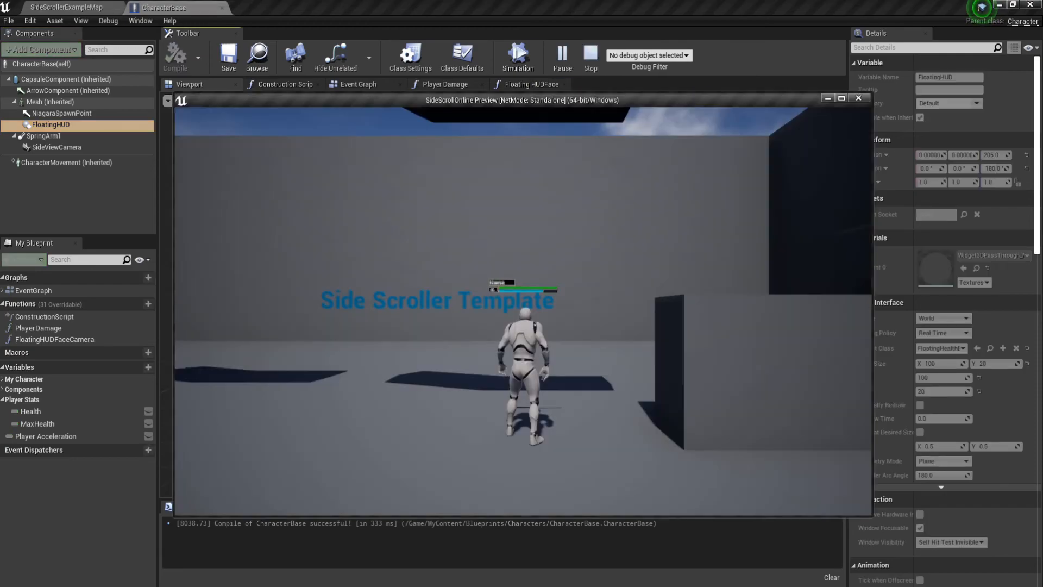
pyautogui.press('d')
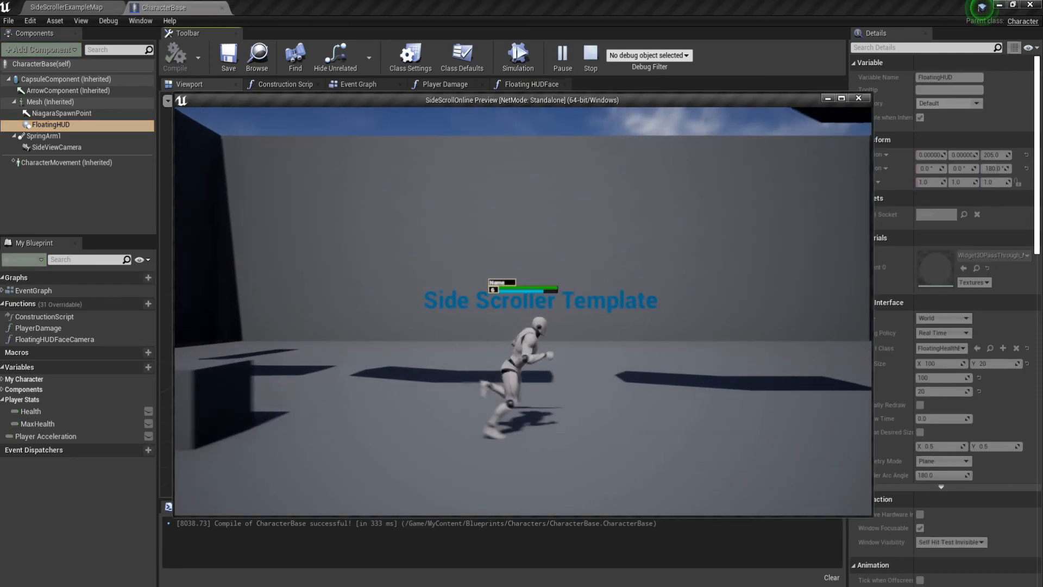
pyautogui.press('space')
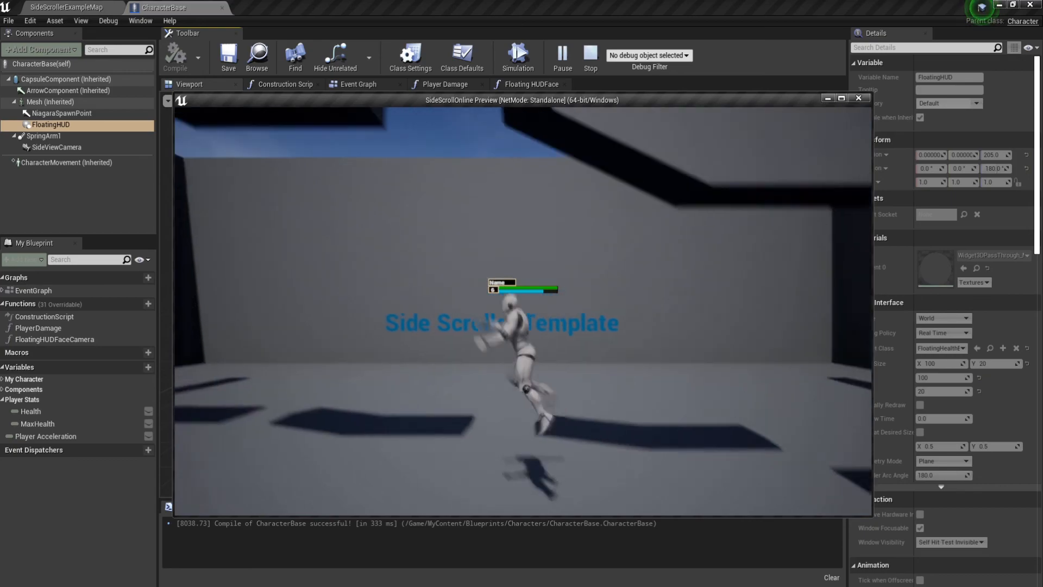
pyautogui.press('d')
pyautogui.press('space')
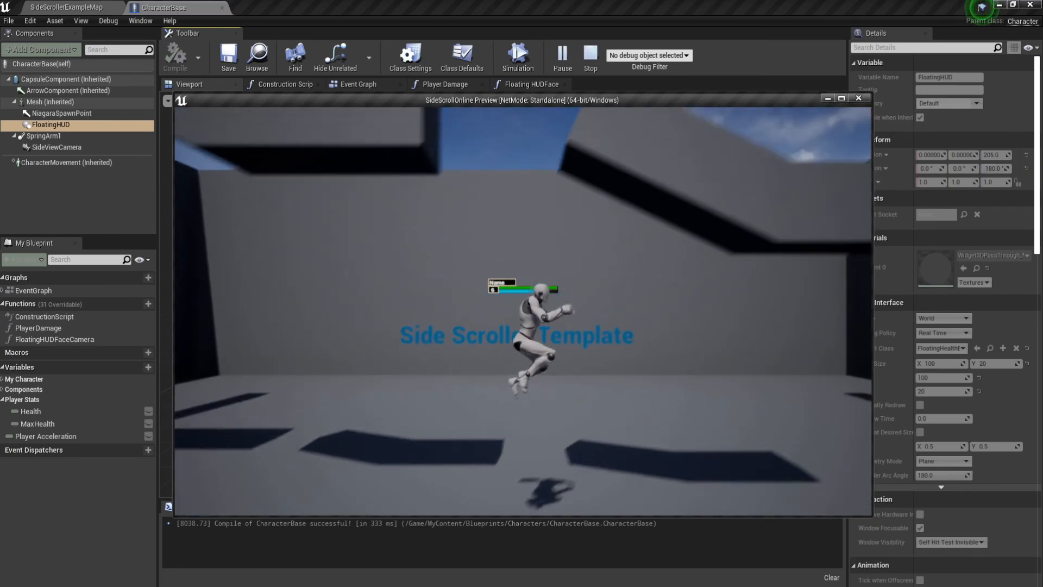
pyautogui.press('a')
pyautogui.press('space')
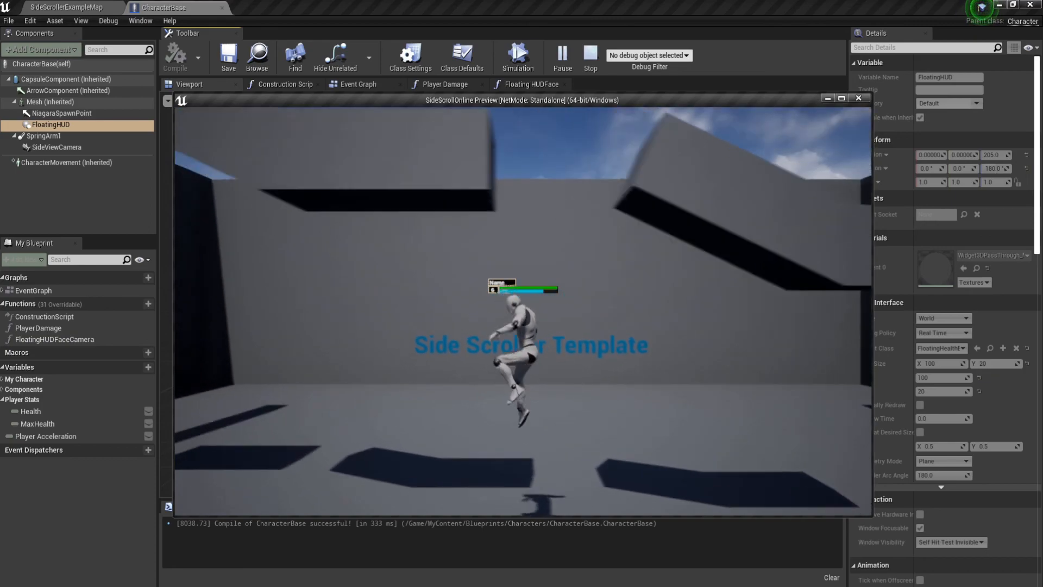
pyautogui.press('d')
pyautogui.press('Escape')
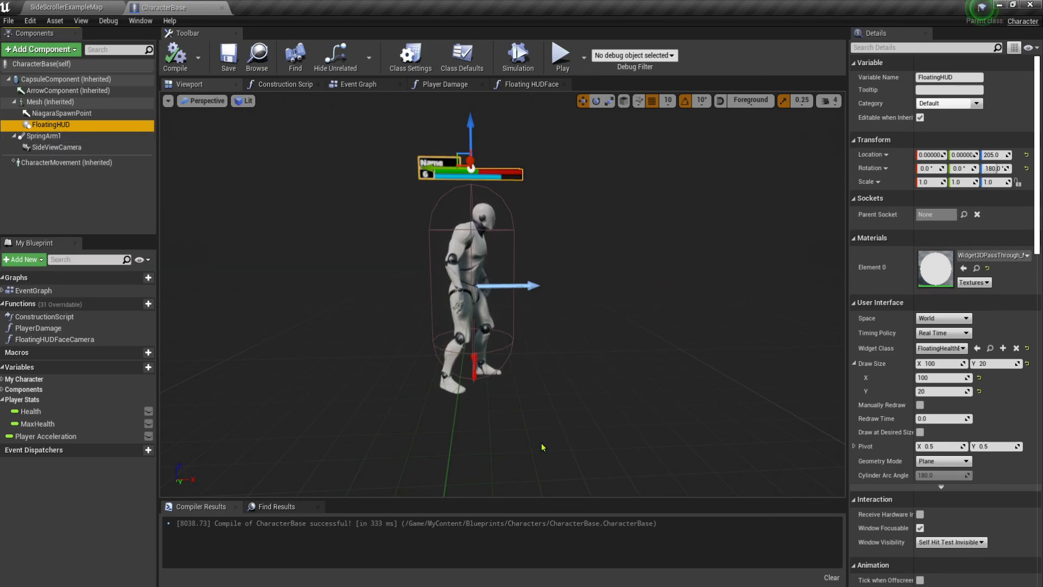
# Raise FloatingHUD slightly along the Z axis above the character's head and compile CharacterBase.
pyautogui.scroll(-3, 594, 368)
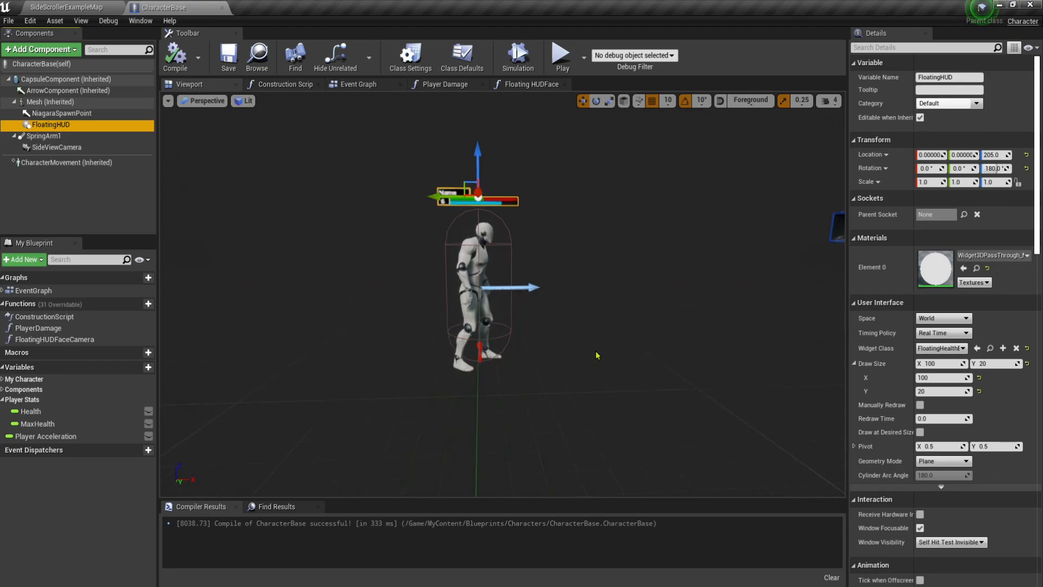
pyautogui.click(477, 148)
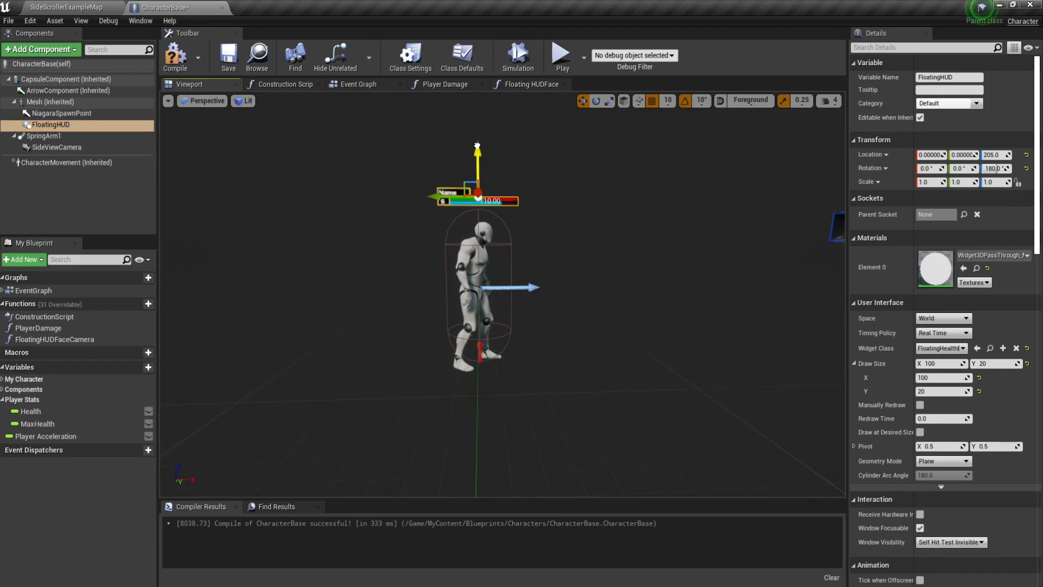
pyautogui.click(175, 54)
# Play-test the example map again, running and jumping around to check the raised health bar's position, and stop the session.
pyautogui.click(89, 6)
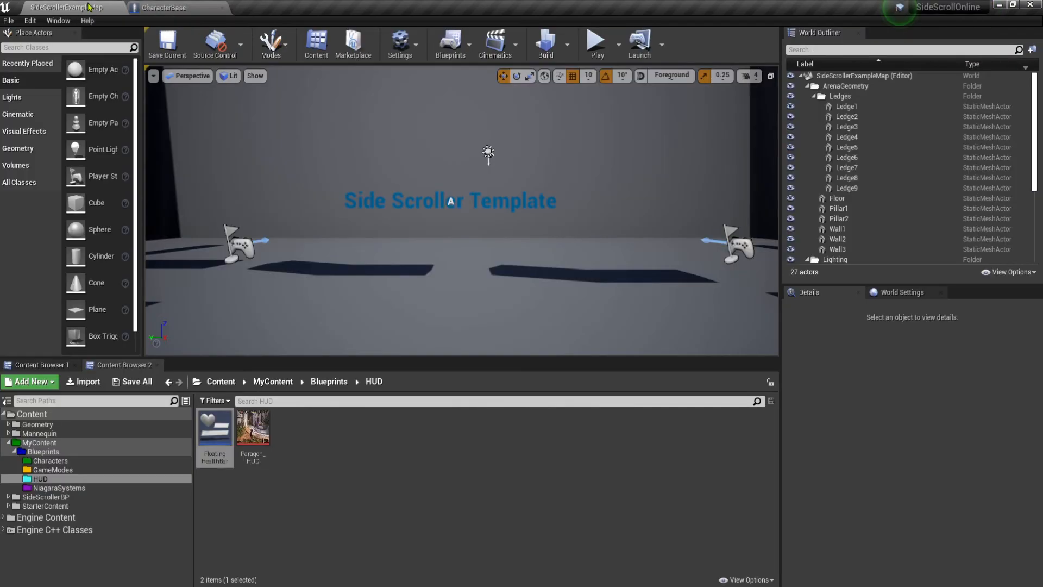
pyautogui.click(598, 42)
pyautogui.press('d')
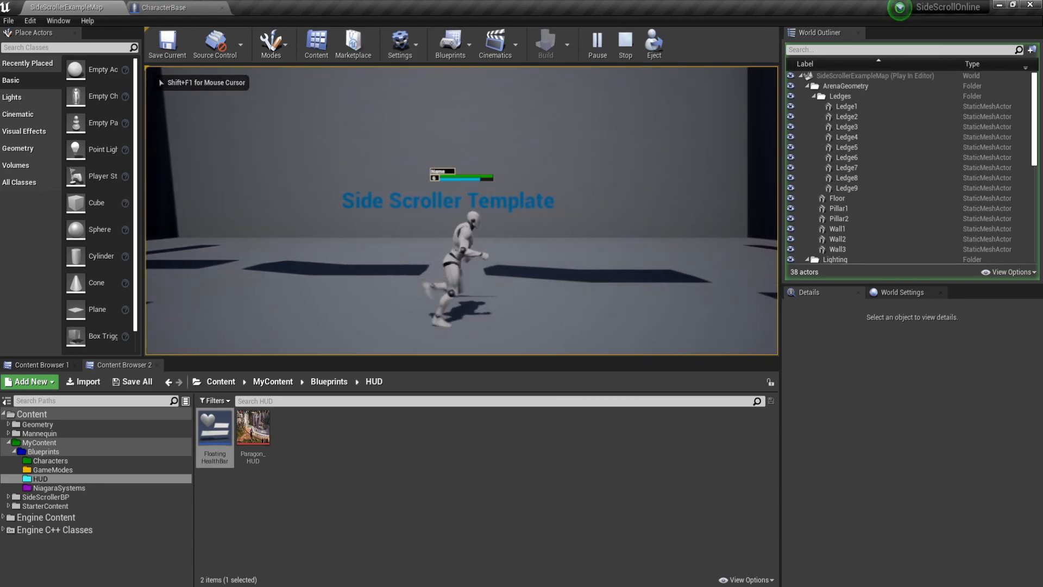
pyautogui.press('space')
pyautogui.press('d')
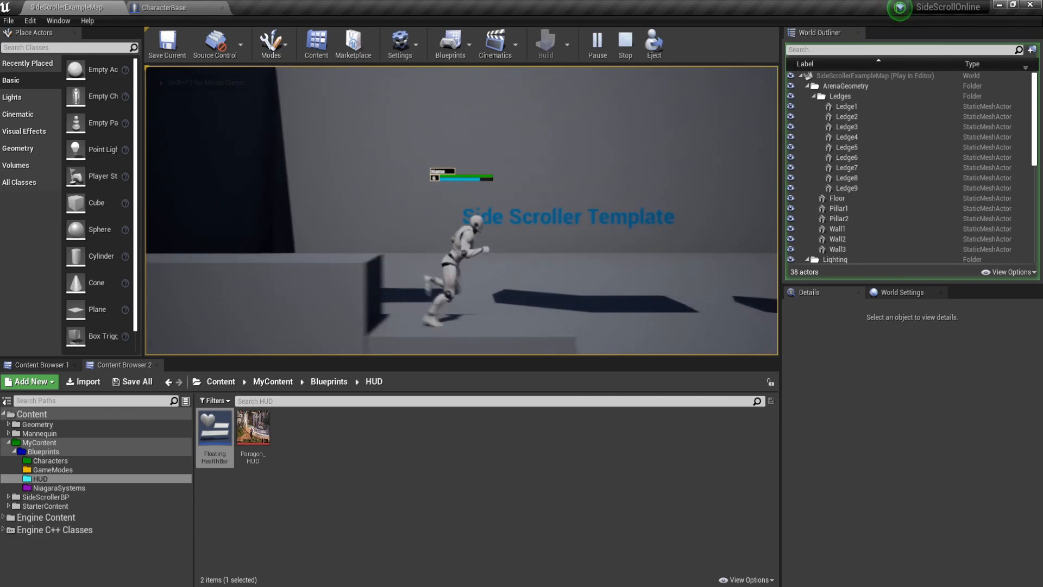
pyautogui.press('space')
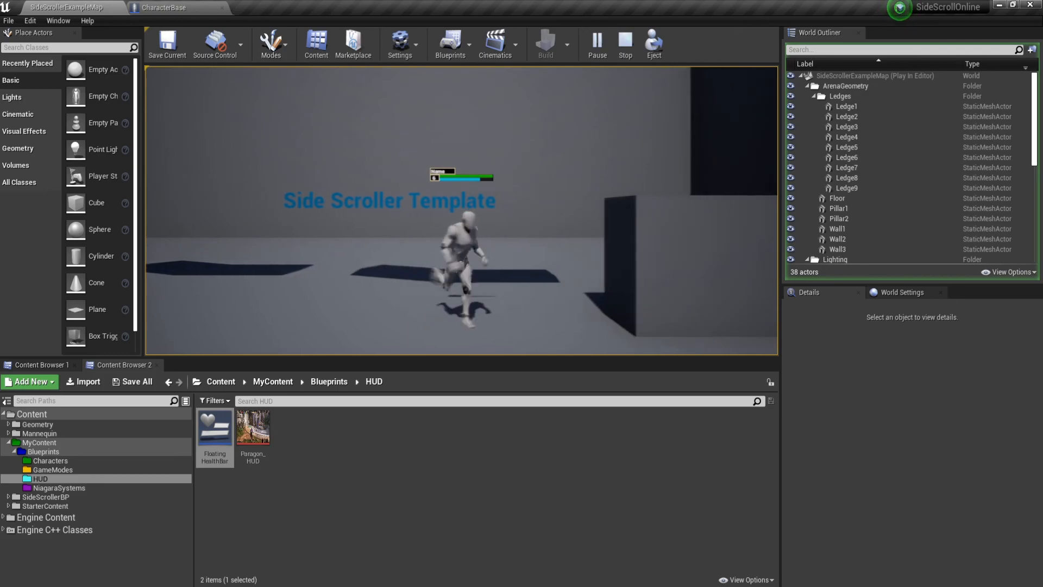
pyautogui.press('a')
pyautogui.press('space')
pyautogui.press('d')
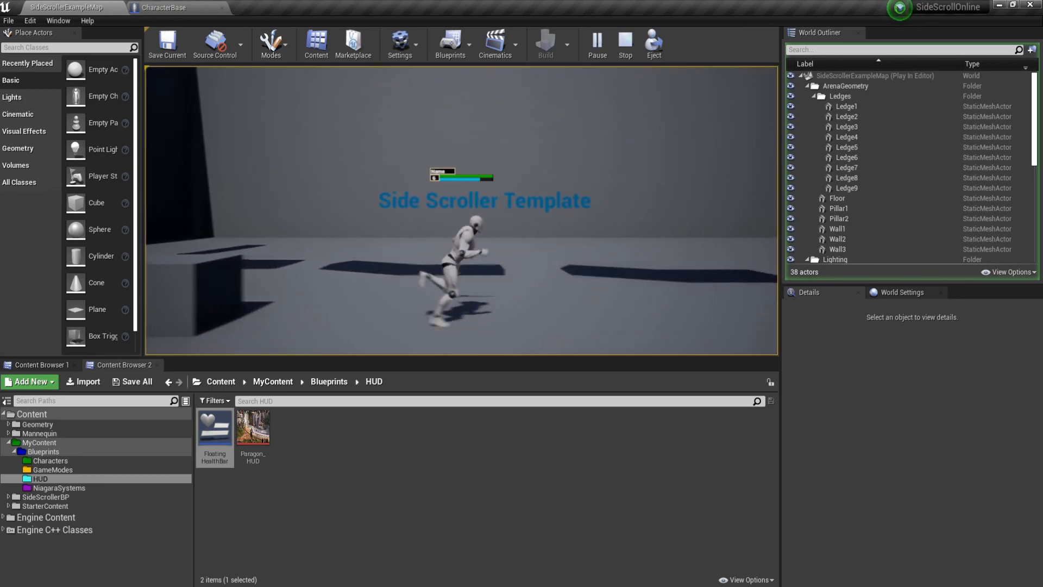
pyautogui.press('space')
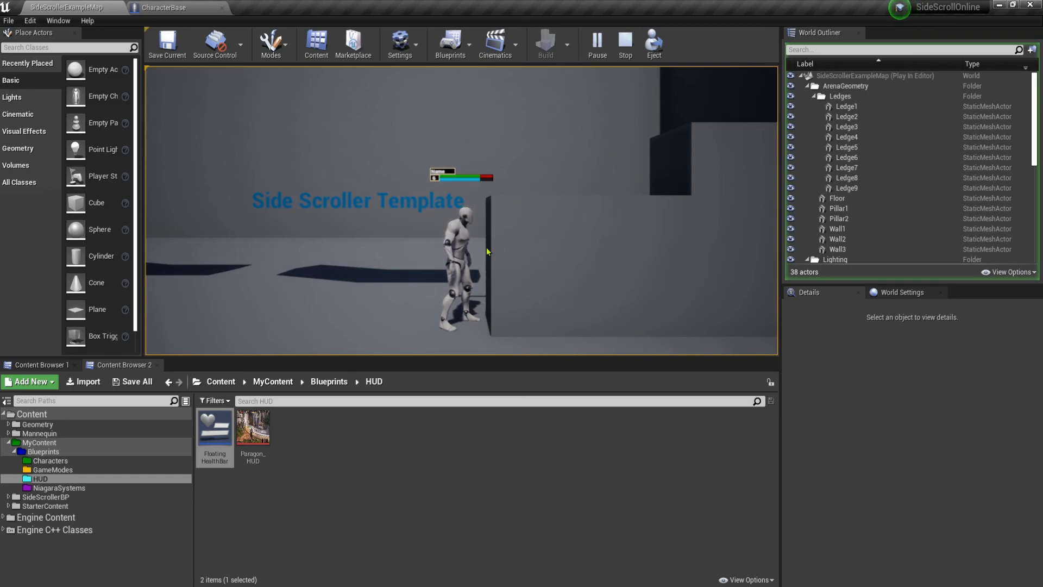
pyautogui.press('Escape')
pyautogui.click(464, 222)
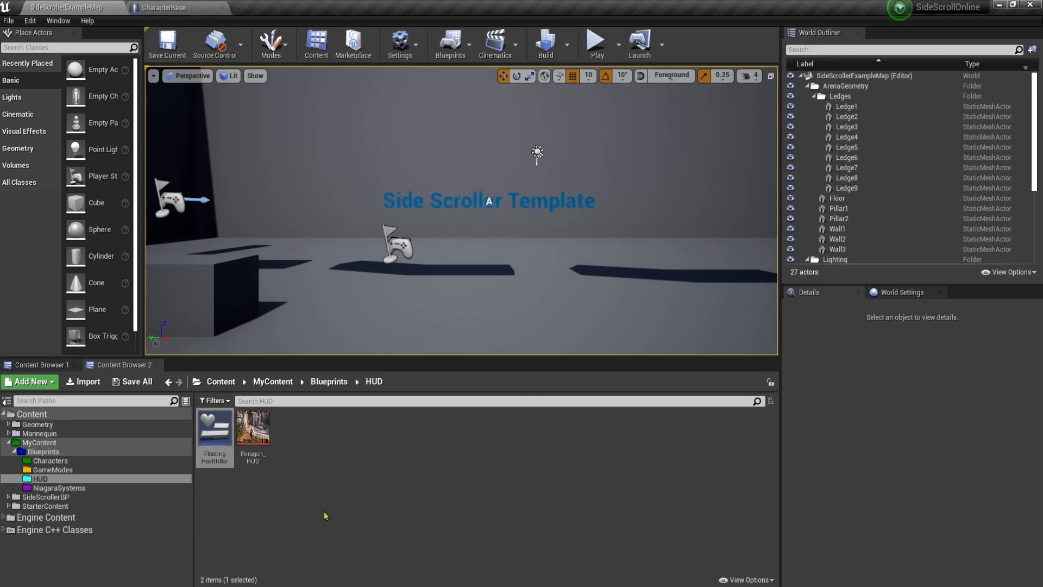
# Create a Widget Blueprint named PlayerHUD in the HUD folder and open it in the designer.
pyautogui.moveTo(264, 430)
pyautogui.rightClick(341, 453)
pyautogui.moveTo(393, 442)
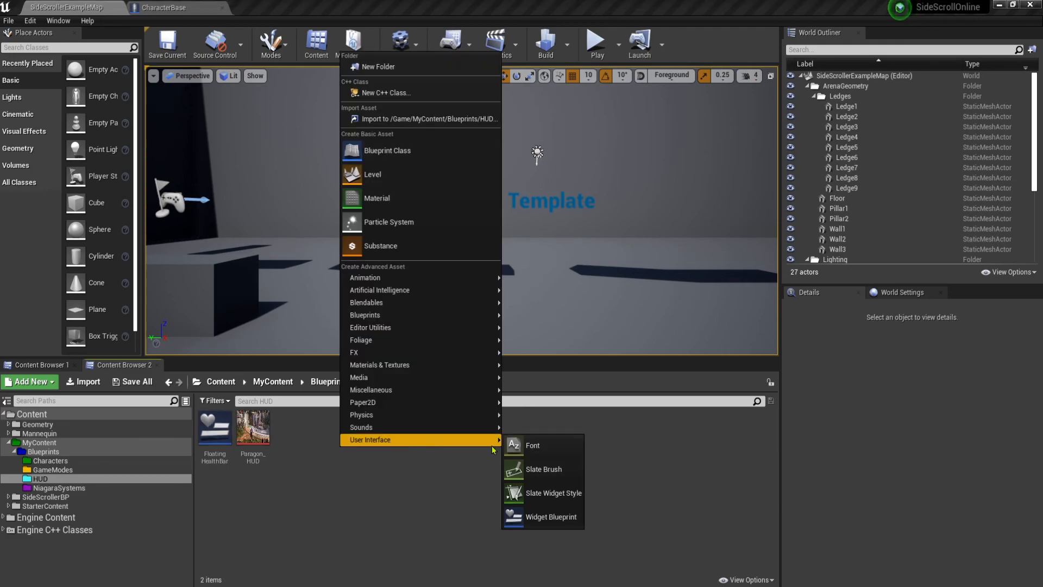
pyautogui.click(551, 517)
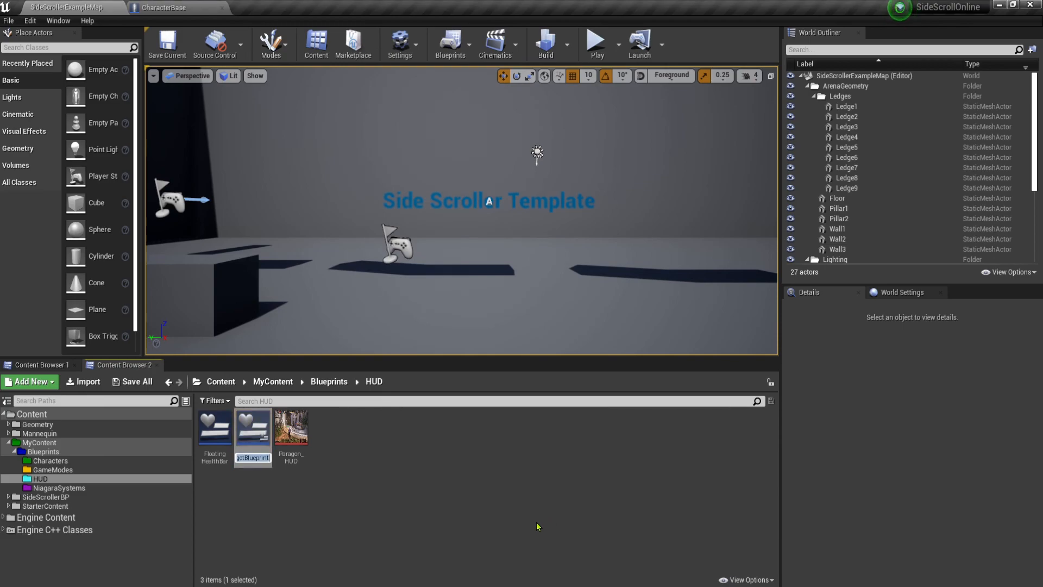
pyautogui.write('erHUD')
pyautogui.press('Return')
pyautogui.click(411, 534)
pyautogui.doubleClick(291, 434)
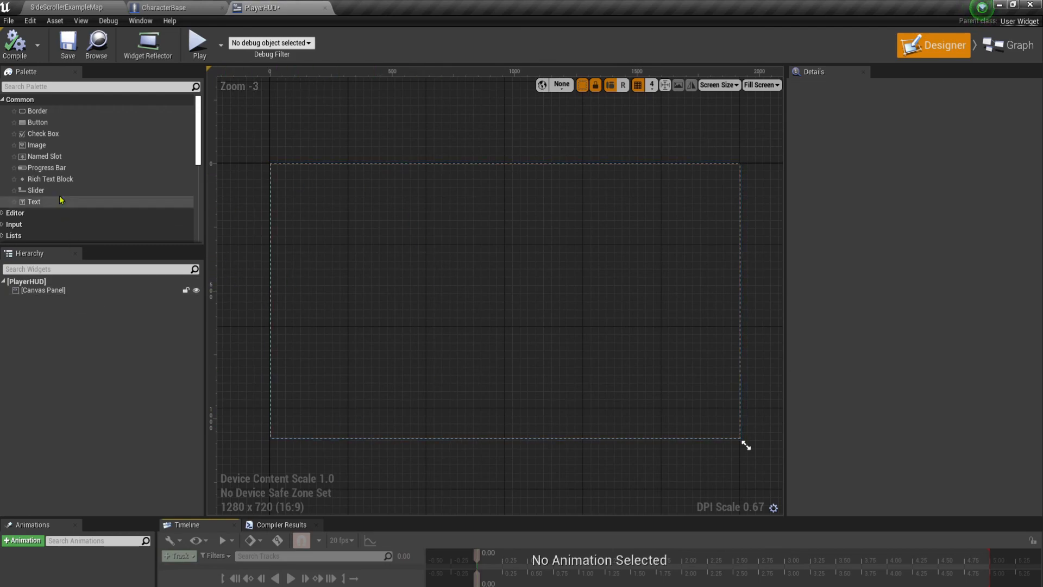
# Add an Image widget to PlayerHUD's Canvas Panel and rename it BackgroundReference.
pyautogui.moveTo(45, 147); pyautogui.dragTo(61, 296)
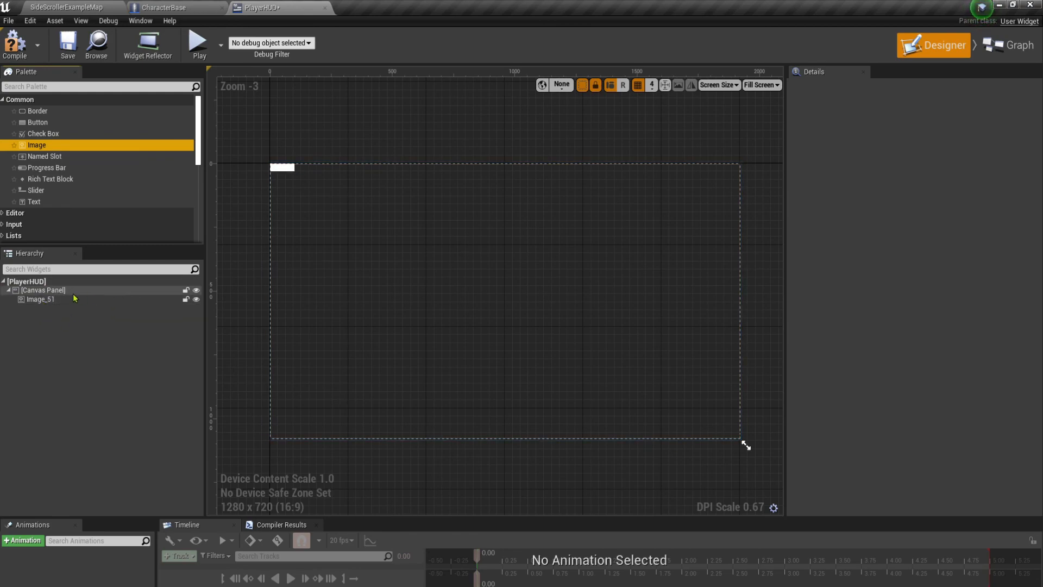
pyautogui.click(68, 299)
pyautogui.click(831, 88)
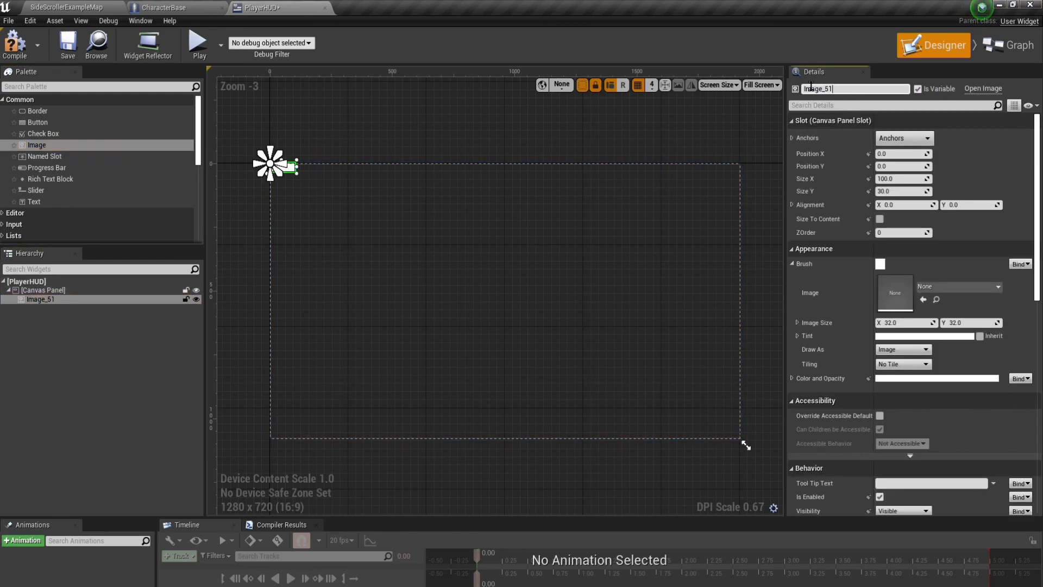
pyautogui.write('BackgroundReference')
pyautogui.press('Return')
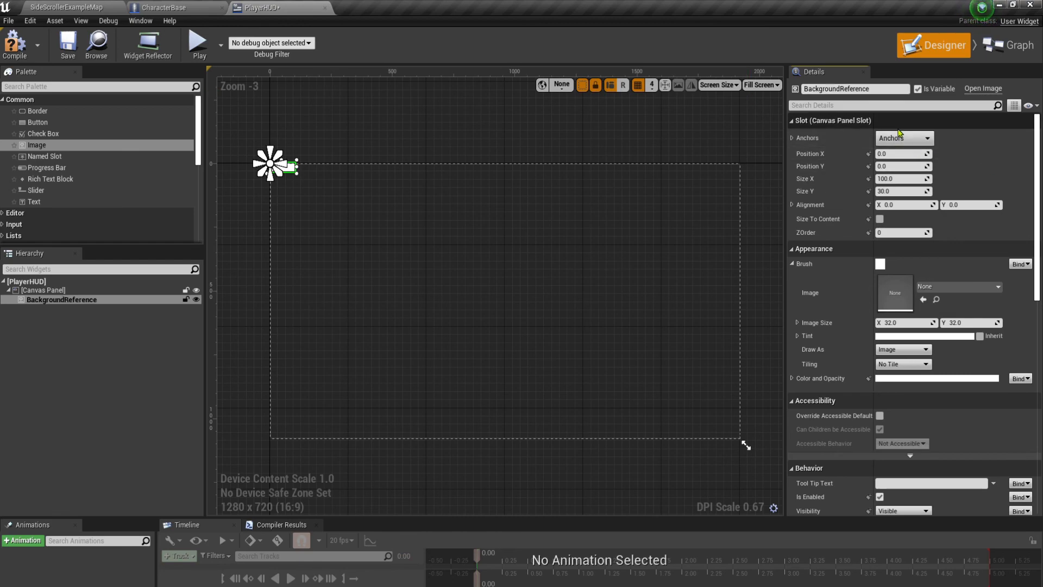
# Anchor BackgroundReference to stretch across the full canvas and set its right and bottom offsets to 0.
pyautogui.click(895, 139)
pyautogui.click(1009, 286)
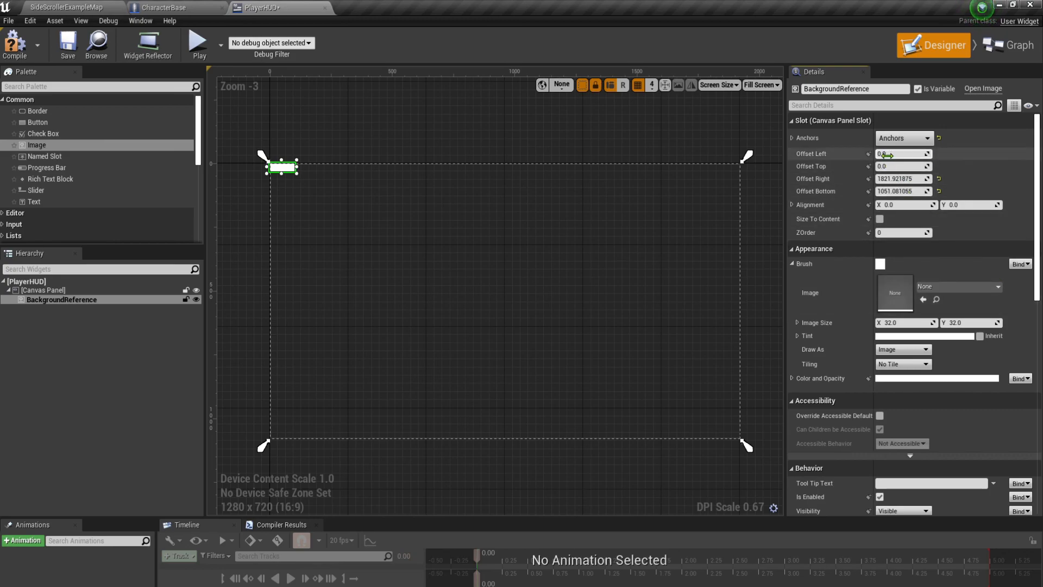
pyautogui.click(889, 179)
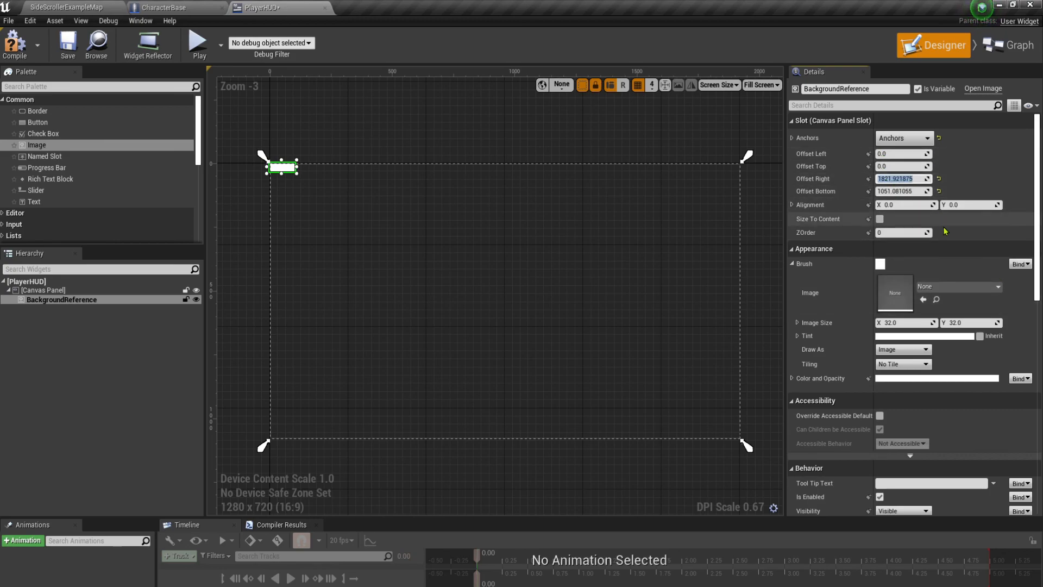
pyautogui.write('0')
pyautogui.press('Tab')
pyautogui.write('0')
pyautogui.press('Tab')
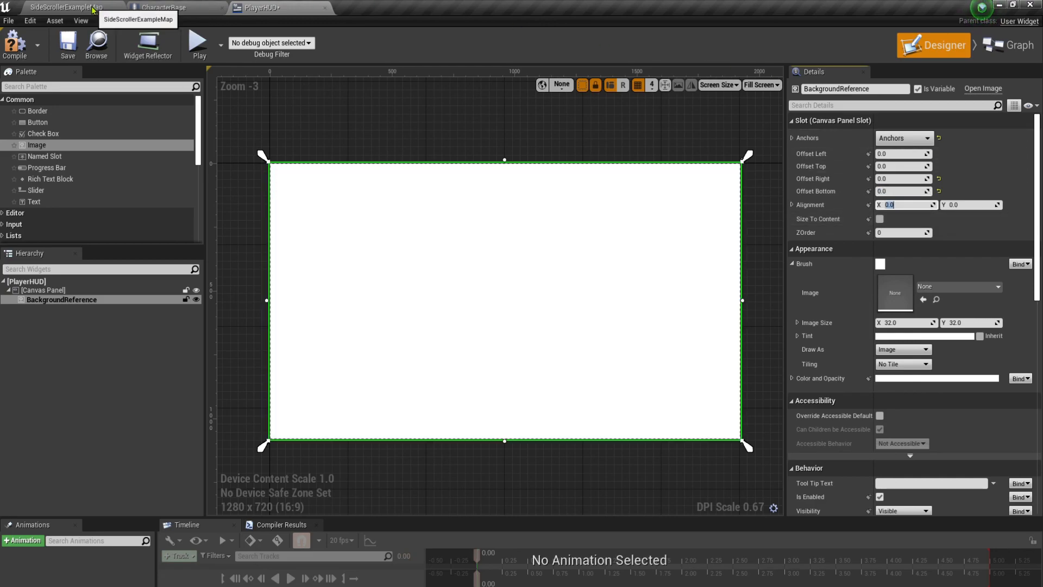
# Assign the Paragon_HUD texture from the HUD folder as BackgroundReference's brush image.
pyautogui.click(99, 7)
pyautogui.click(251, 443)
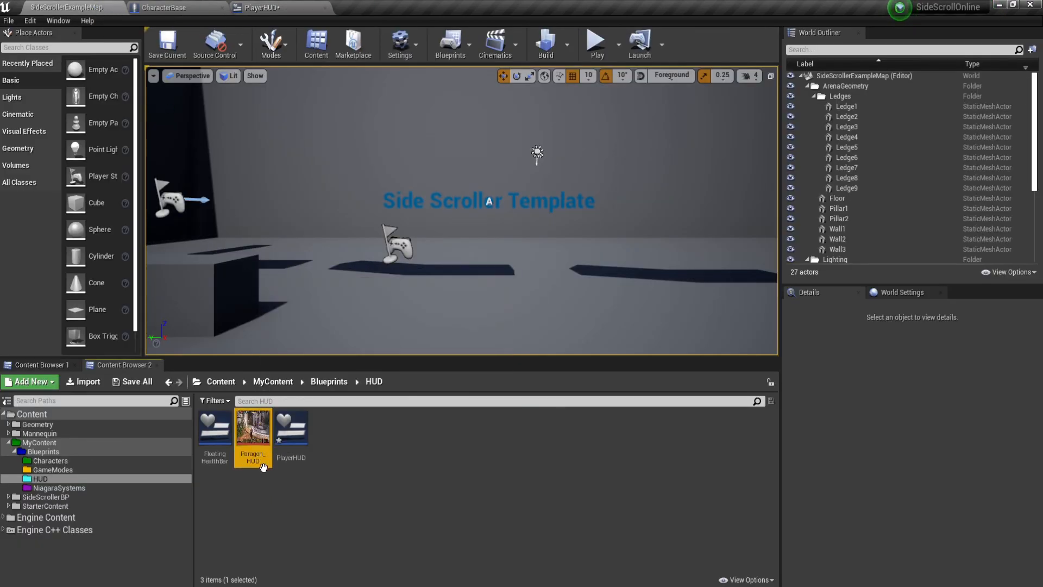
pyautogui.click(279, 7)
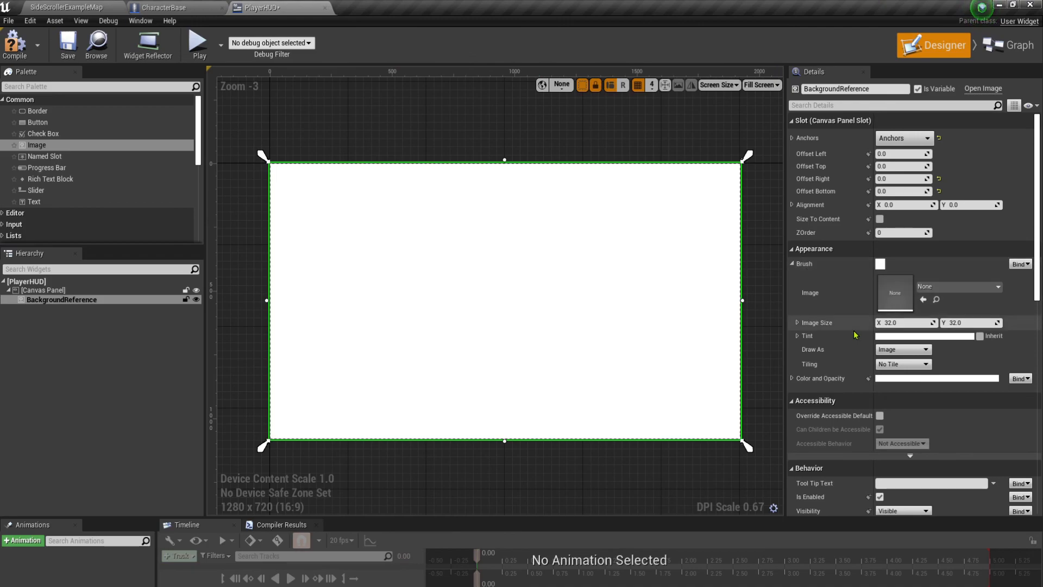
pyautogui.click(923, 299)
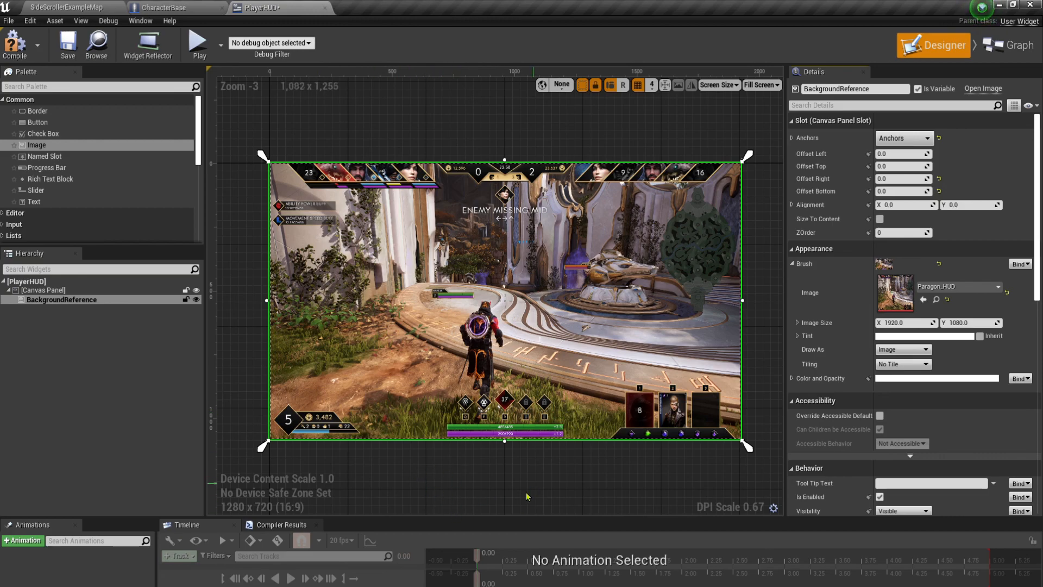
# Examine the reference image's lower HUD elements up close: the level and stats block, ability icons, health and mana bars, and card slots.
pyautogui.scroll(6, 476, 469)
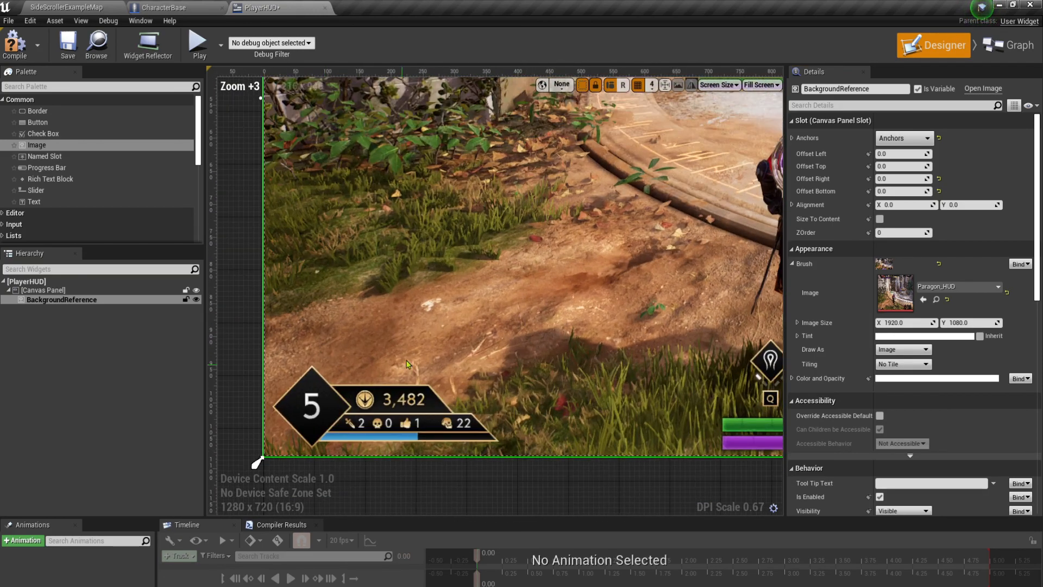
pyautogui.moveTo(409, 364); pyautogui.dragTo(432, 268, button='right')
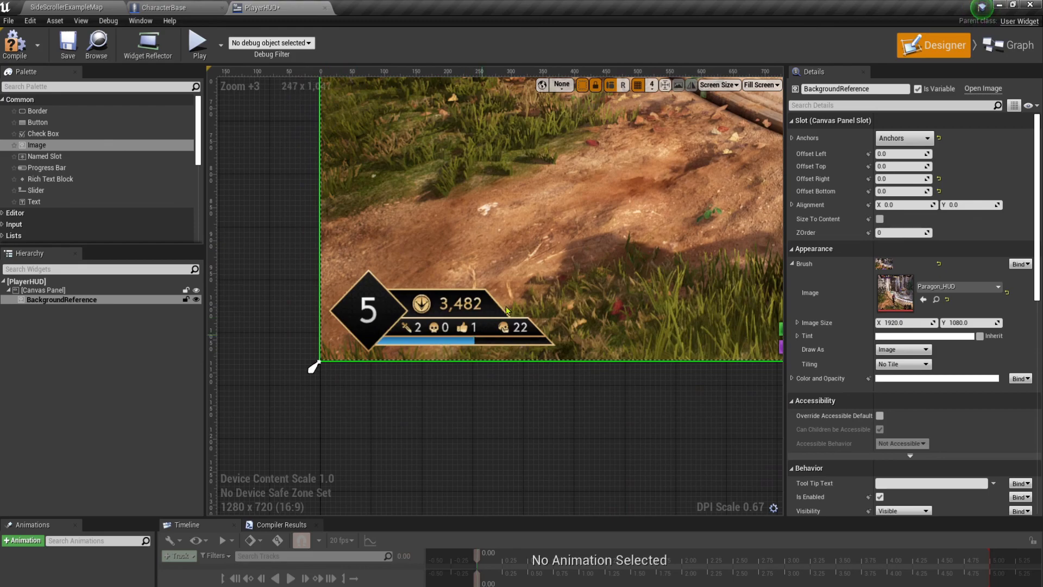
pyautogui.scroll(-7, 572, 393)
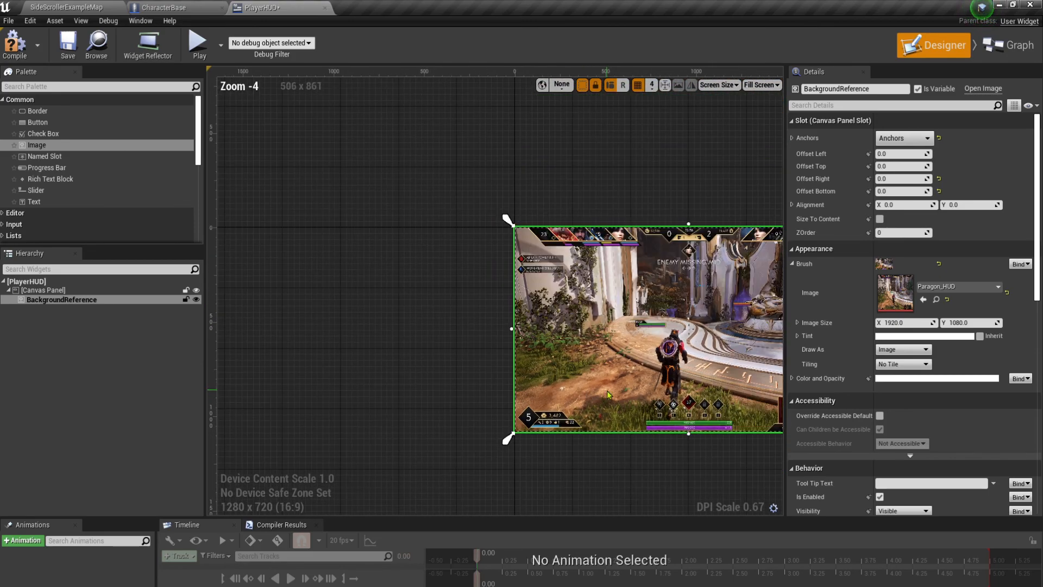
pyautogui.moveTo(598, 332); pyautogui.dragTo(420, 303, button='right')
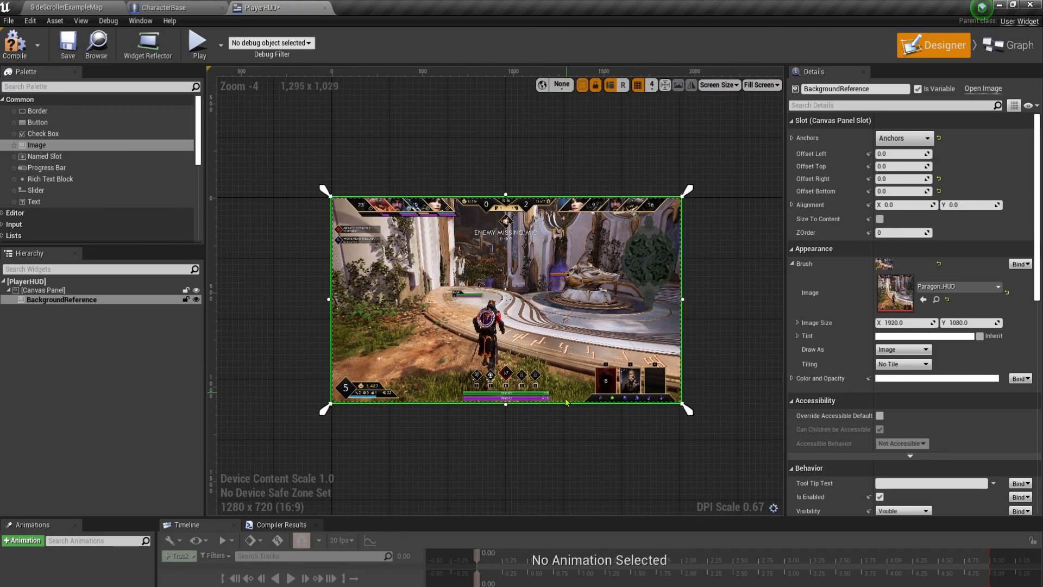
pyautogui.scroll(3, 547, 397)
pyautogui.moveTo(498, 372); pyautogui.dragTo(540, 318, button='right')
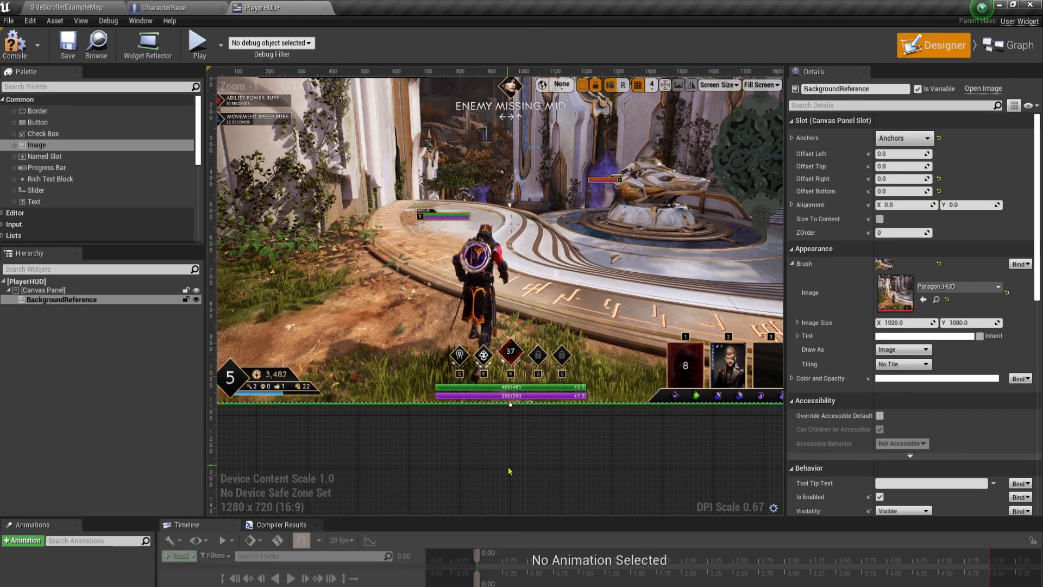
pyautogui.scroll(3, 510, 438)
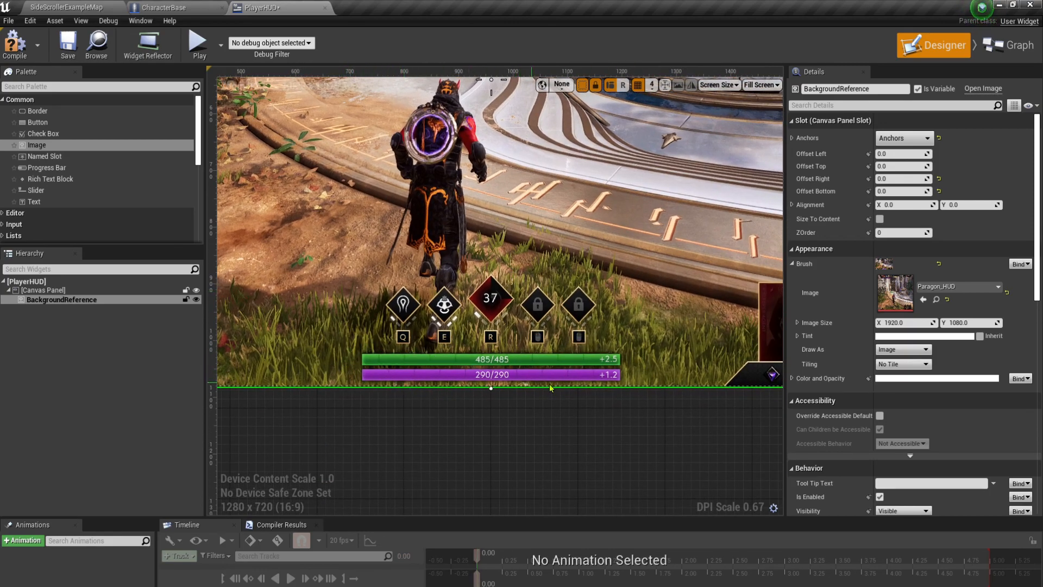
pyautogui.moveTo(649, 477); pyautogui.dragTo(364, 456, button='right')
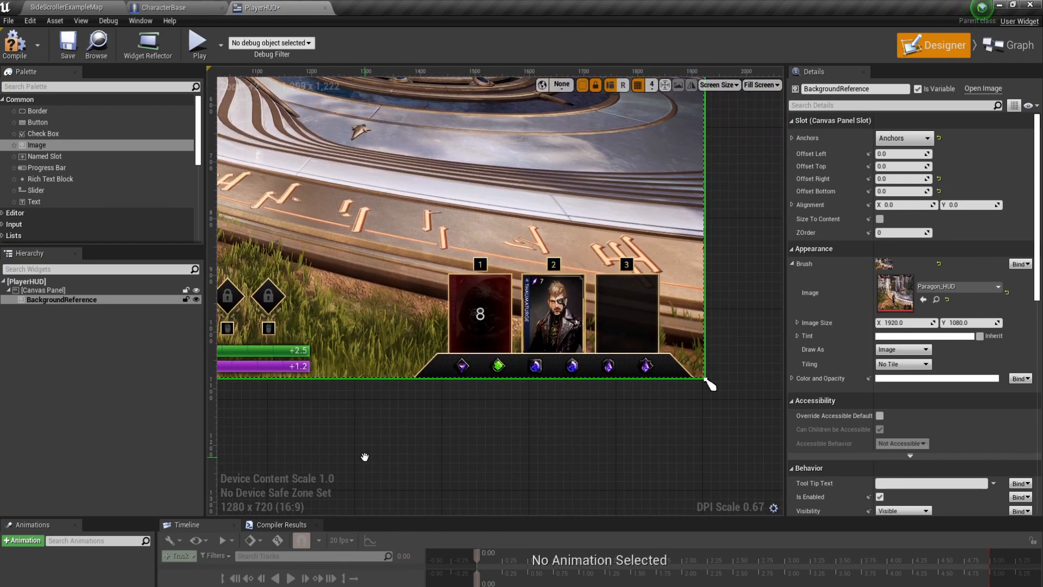
pyautogui.moveTo(365, 456); pyautogui.dragTo(894, 414, button='right')
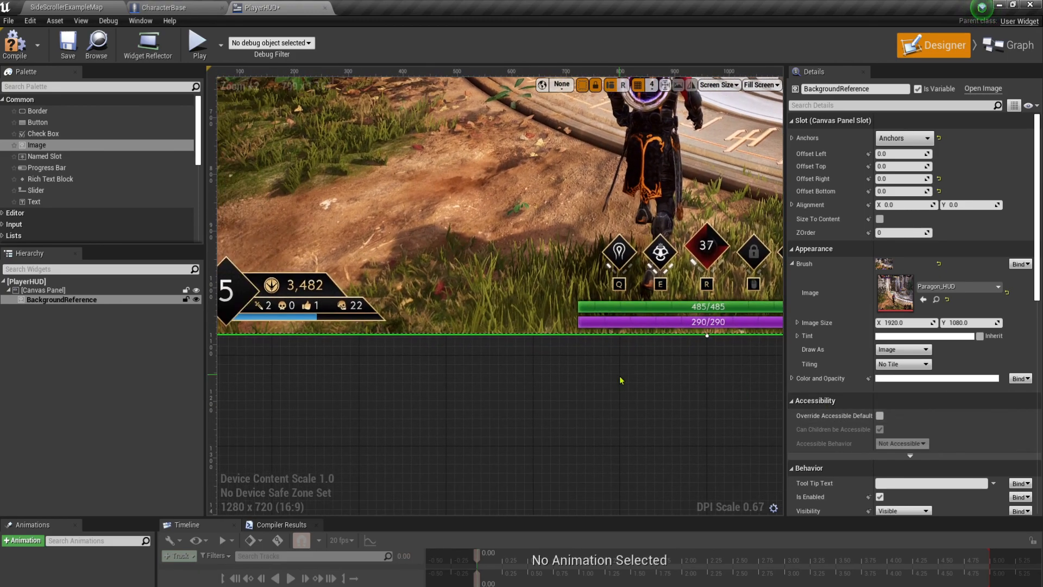
pyautogui.scroll(-2, 621, 380)
pyautogui.moveTo(610, 418); pyautogui.dragTo(453, 305, button='right')
# Compile and save the PlayerHUD widget, and bring the whole canvas back into view.
pyautogui.click(15, 44)
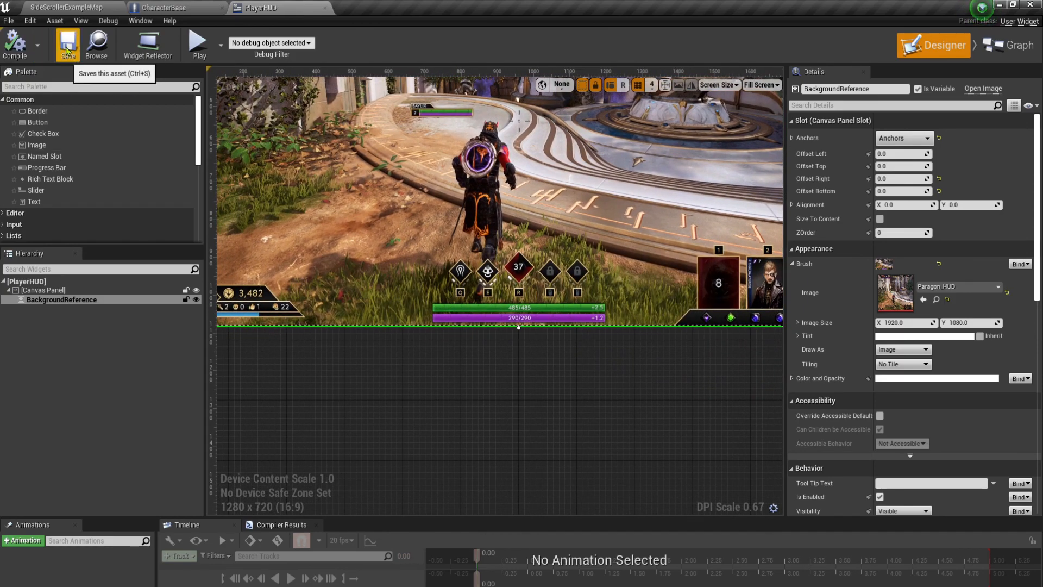
pyautogui.scroll(-2, 544, 224)
pyautogui.moveTo(543, 223); pyautogui.dragTo(523, 355, button='right')
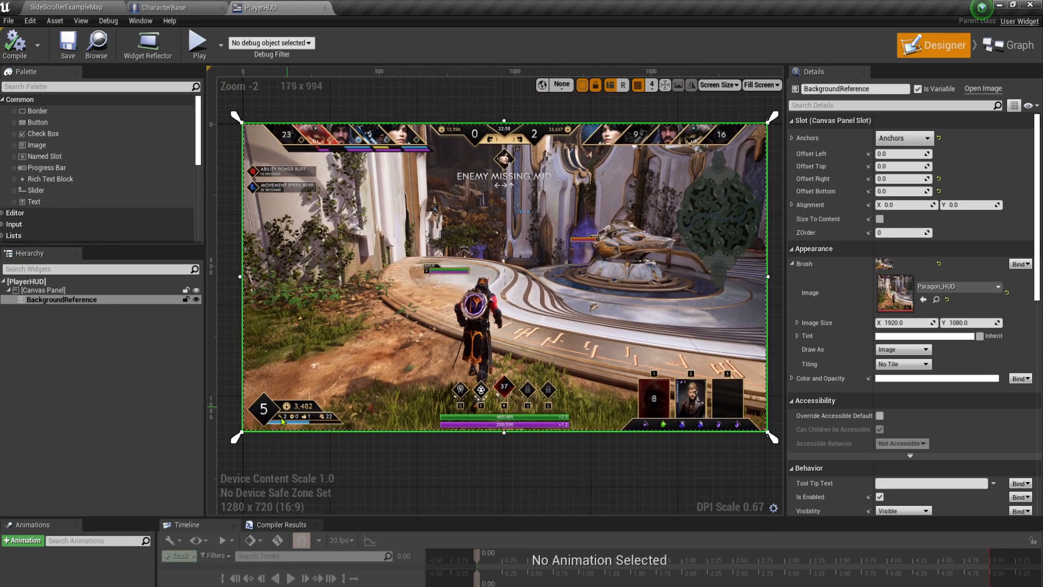